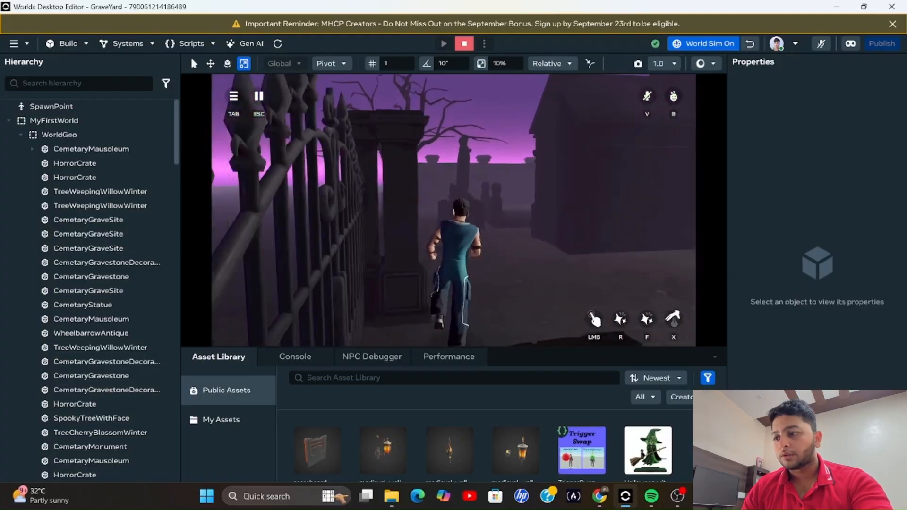
Walk the avatar forward through the GraveYard world preview
{"action": "key", "text": "w"}
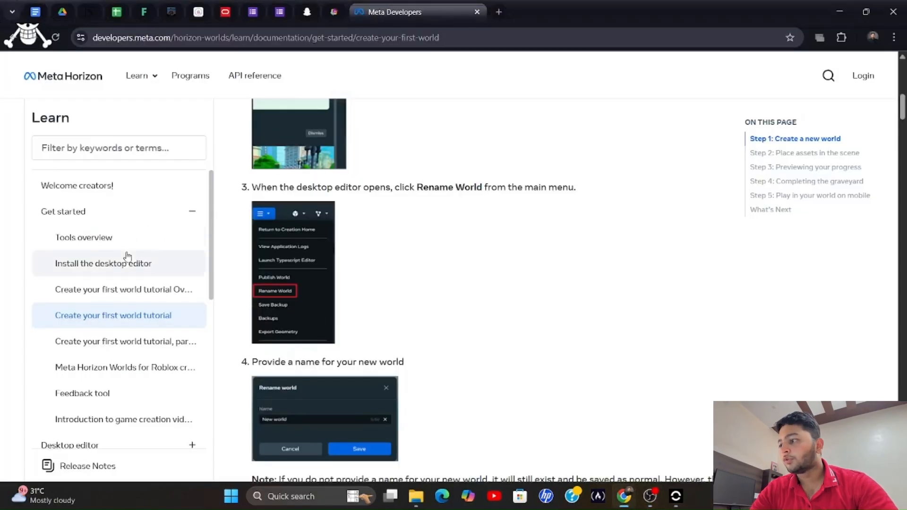
Open the Meta Horizon documentation page on installing the desktop editor and read its download and setup instructions
{"action": "left_click", "coordinate": [128, 264]}
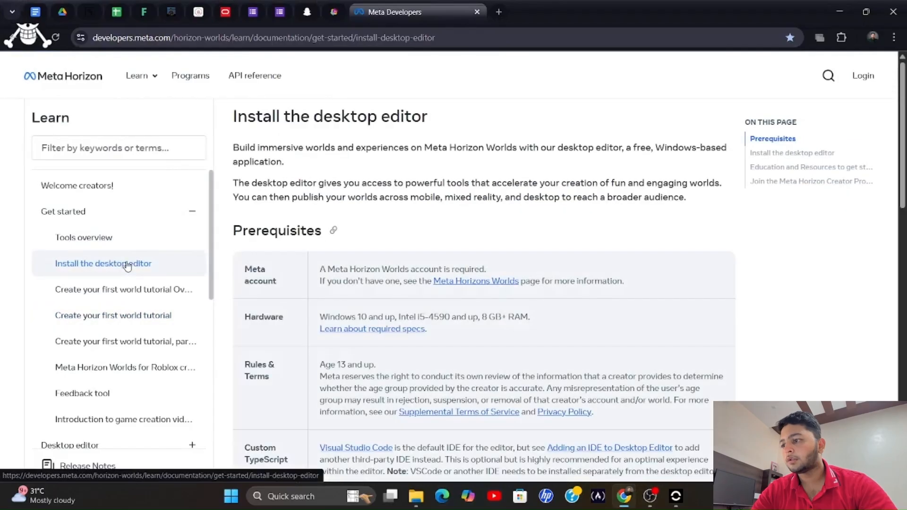
{"action": "scroll", "coordinate": [522, 250], "scroll_direction": "down", "scroll_amount": 8}
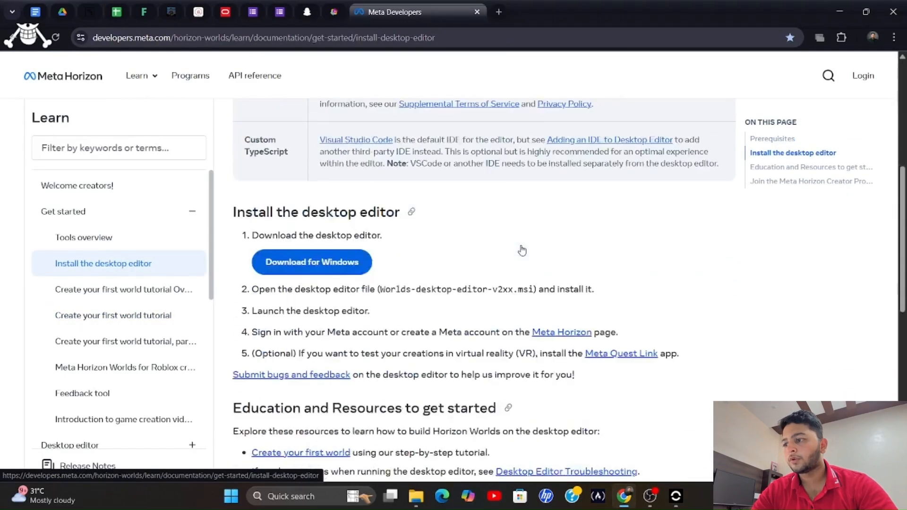
{"action": "scroll", "coordinate": [522, 249], "scroll_direction": "up", "scroll_amount": 1}
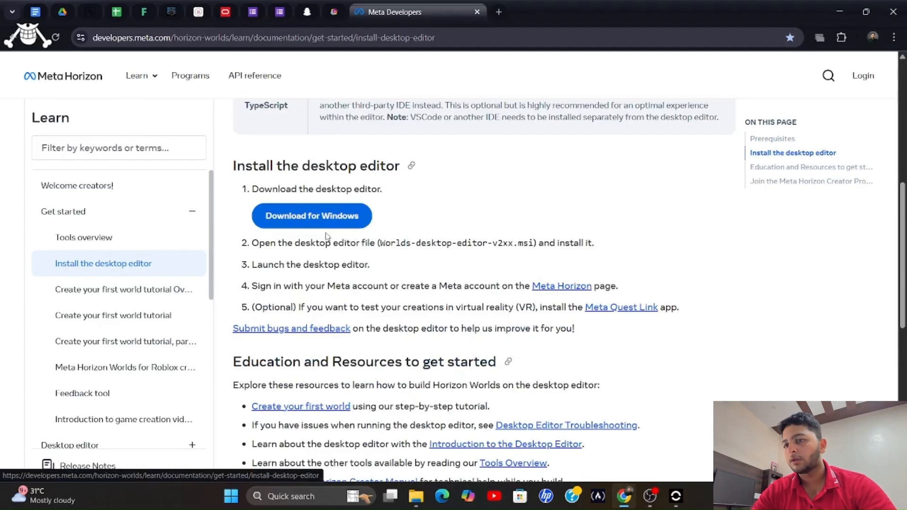
{"action": "scroll", "coordinate": [326, 236], "scroll_direction": "down", "scroll_amount": 7}
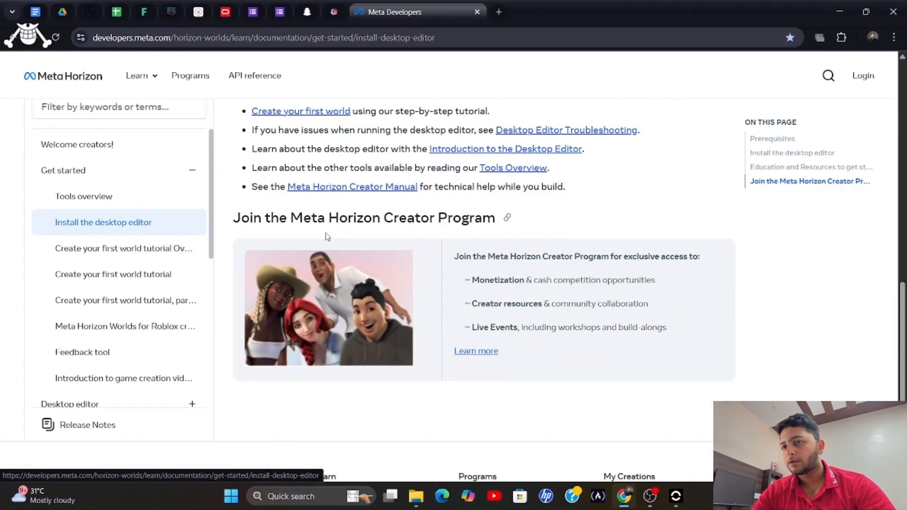
Switch to the Worlds Desktop Editor, create a new world and dismiss the Gen AI assistant
{"action": "key", "text": "alt+Tab"}
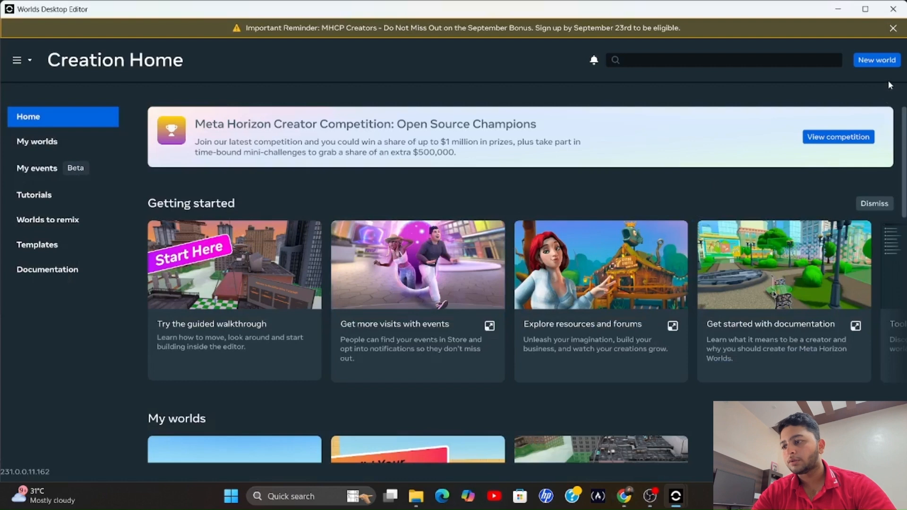
{"action": "left_click", "coordinate": [882, 63]}
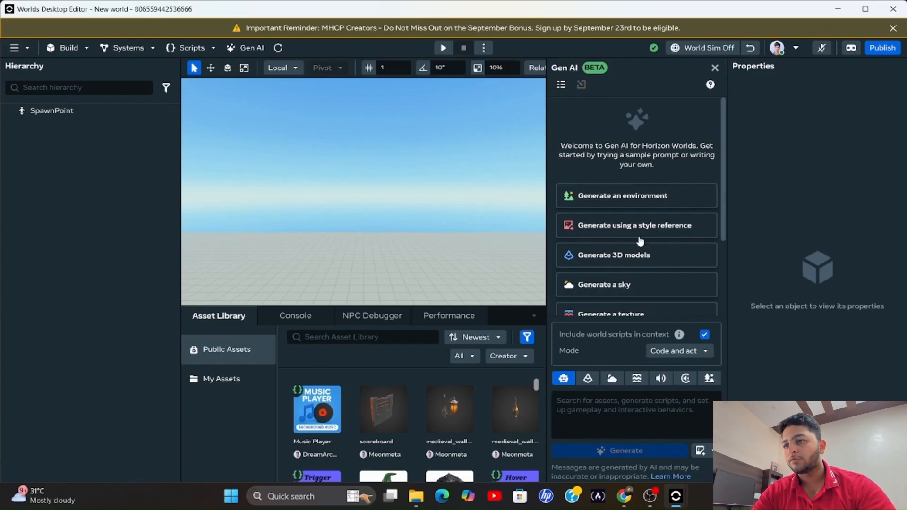
{"action": "scroll", "coordinate": [647, 203], "scroll_direction": "down", "scroll_amount": 2}
{"action": "left_click", "coordinate": [714, 67]}
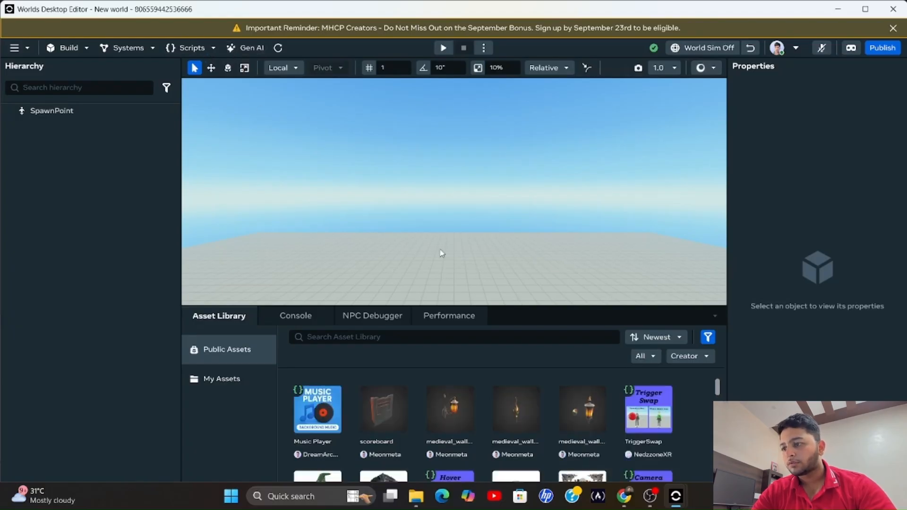
Look over the Console, NPC Debugger and Performance views and return to the Asset Library
{"action": "left_click", "coordinate": [305, 317]}
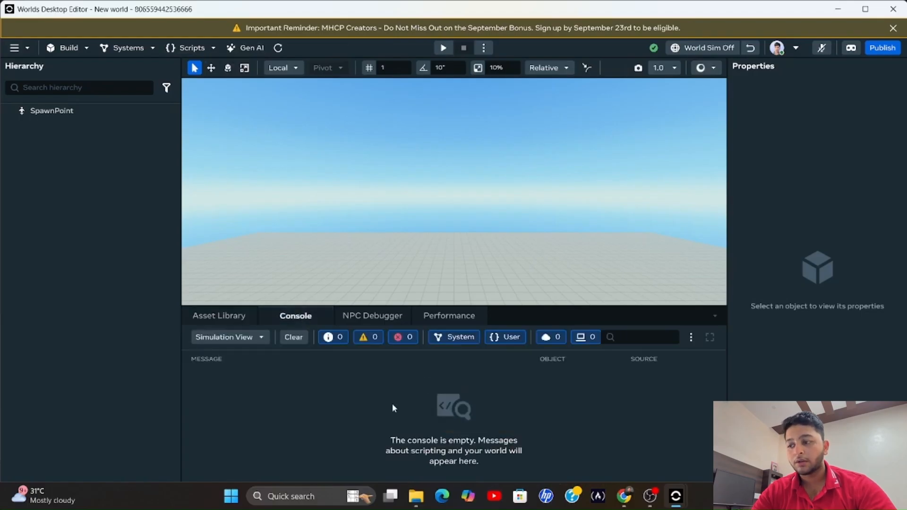
{"action": "left_click", "coordinate": [377, 324]}
{"action": "left_click", "coordinate": [432, 323]}
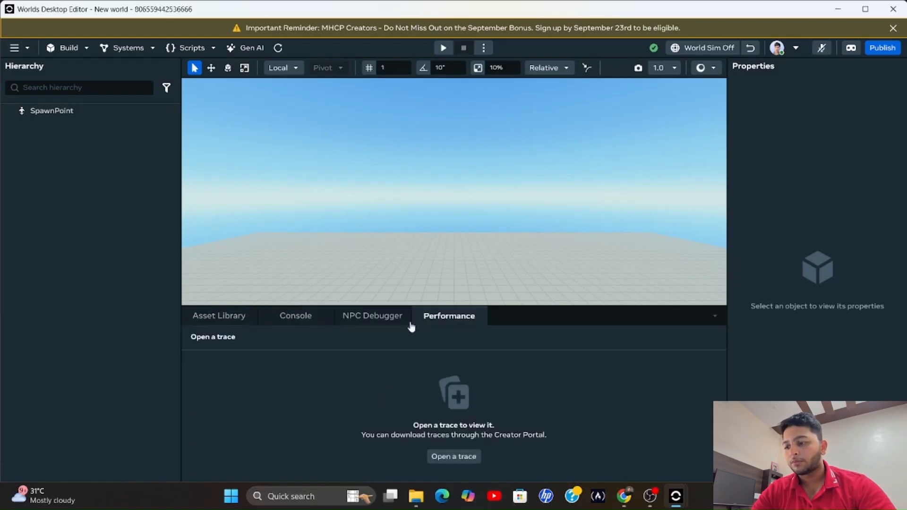
{"action": "left_click", "coordinate": [206, 318]}
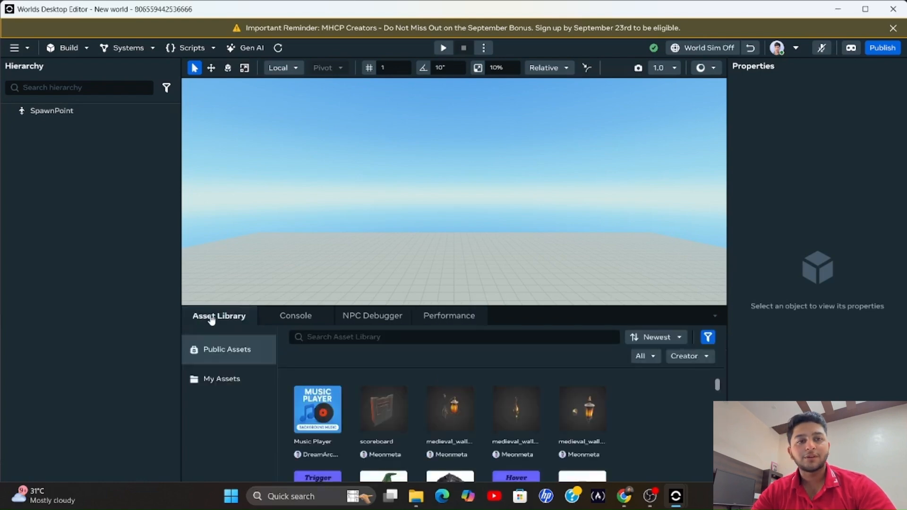
Browse the public assets and check which asset types can be added under My Assets
{"action": "scroll", "coordinate": [388, 411], "scroll_direction": "down", "scroll_amount": 3}
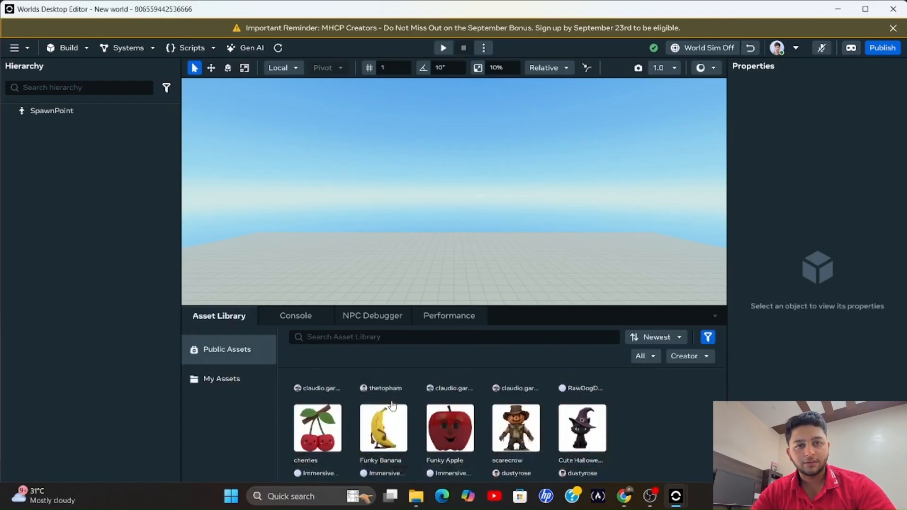
{"action": "scroll", "coordinate": [392, 405], "scroll_direction": "down", "scroll_amount": 3}
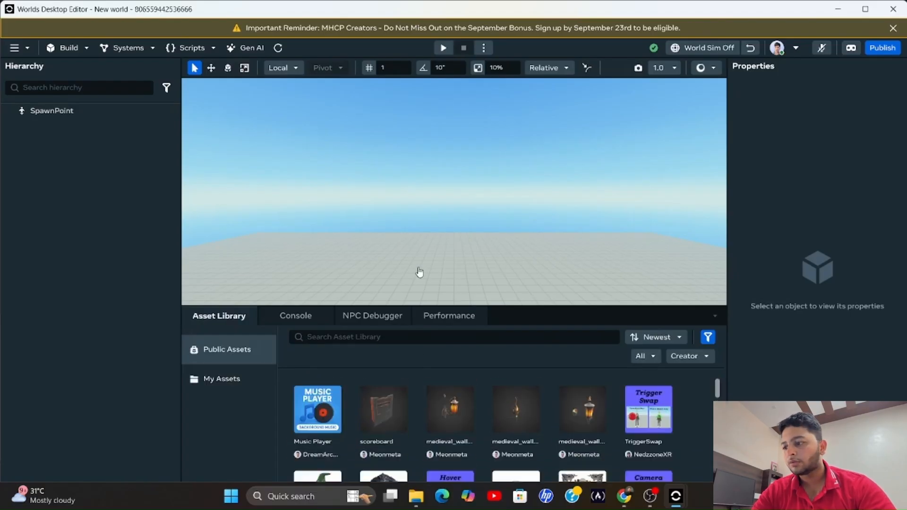
{"action": "left_click", "coordinate": [216, 380]}
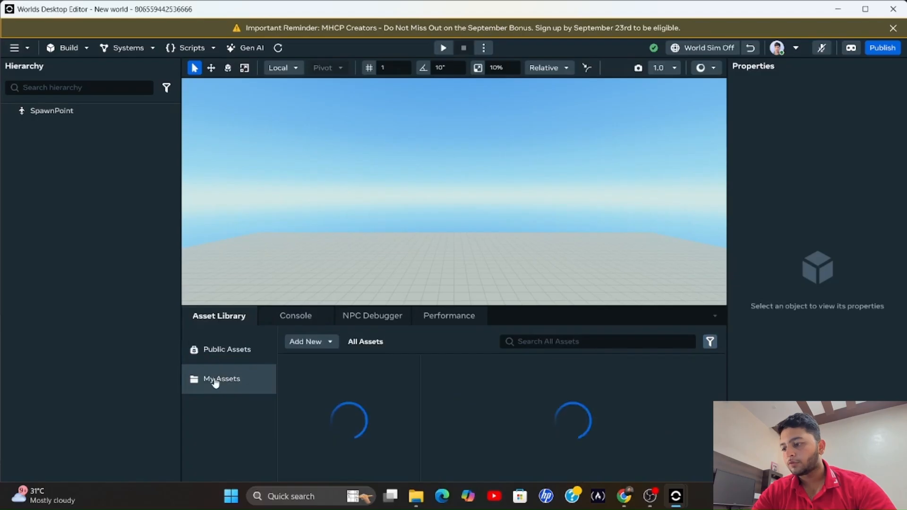
{"action": "left_click", "coordinate": [324, 342]}
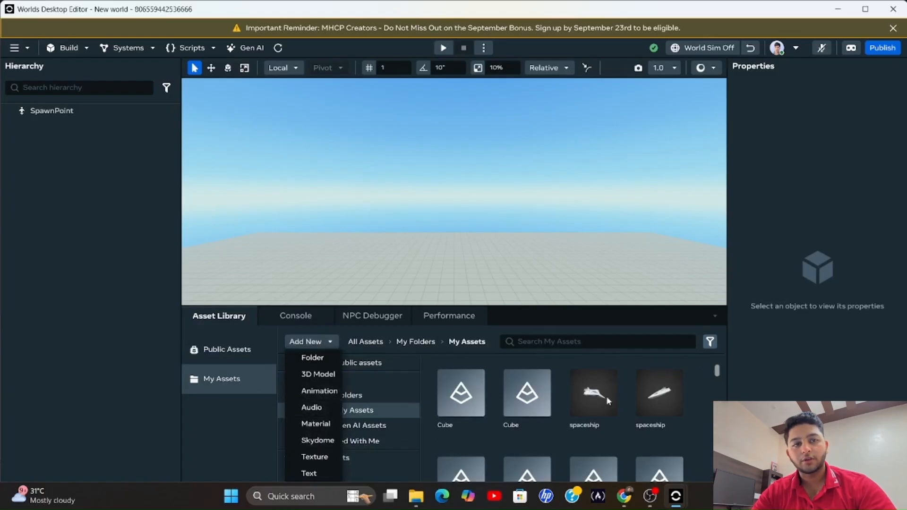
Review the object types available for building and the world systems on offer
{"action": "left_click", "coordinate": [72, 46]}
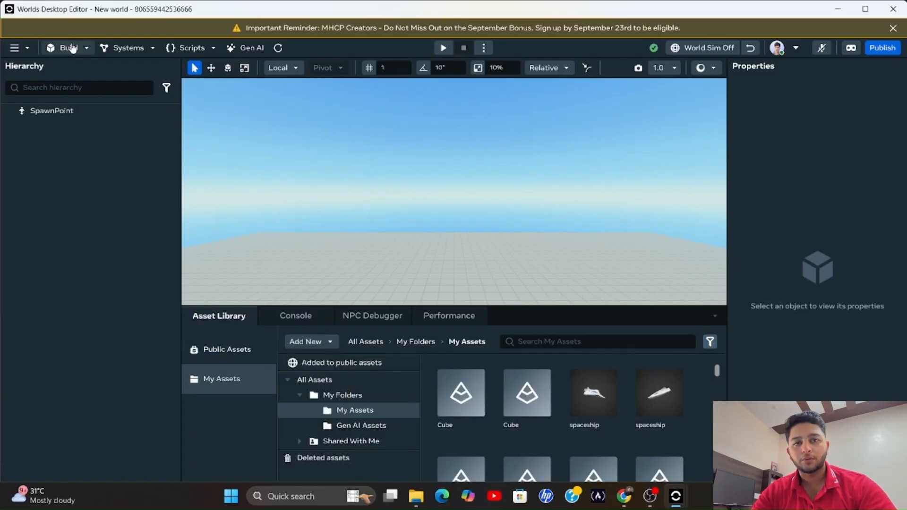
{"action": "left_click", "coordinate": [74, 47]}
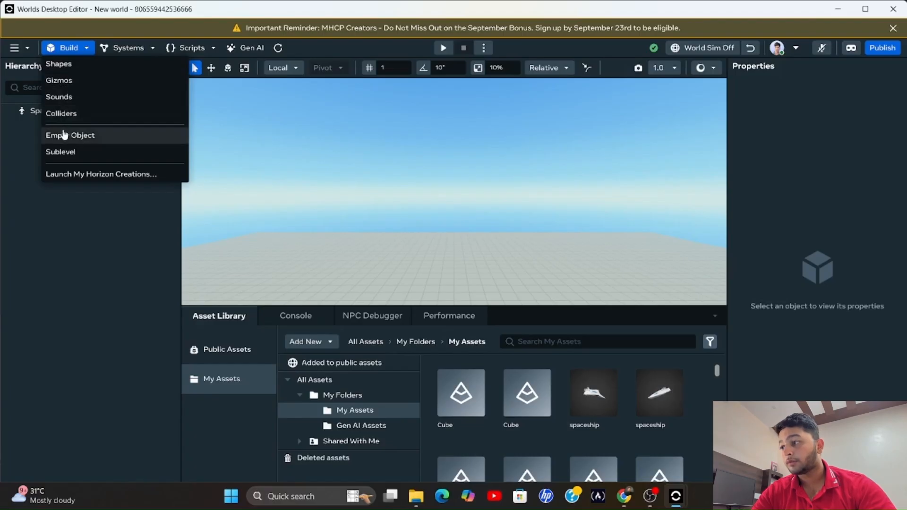
{"action": "left_click", "coordinate": [112, 47]}
{"action": "left_click", "coordinate": [115, 51]}
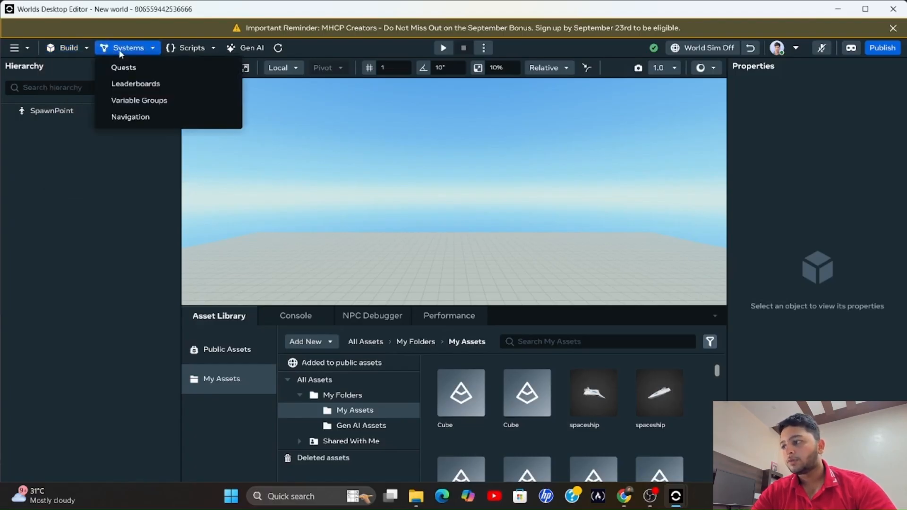
Create a new script named shoot in the world and close the script list
{"action": "left_click", "coordinate": [183, 51]}
{"action": "left_click", "coordinate": [189, 50]}
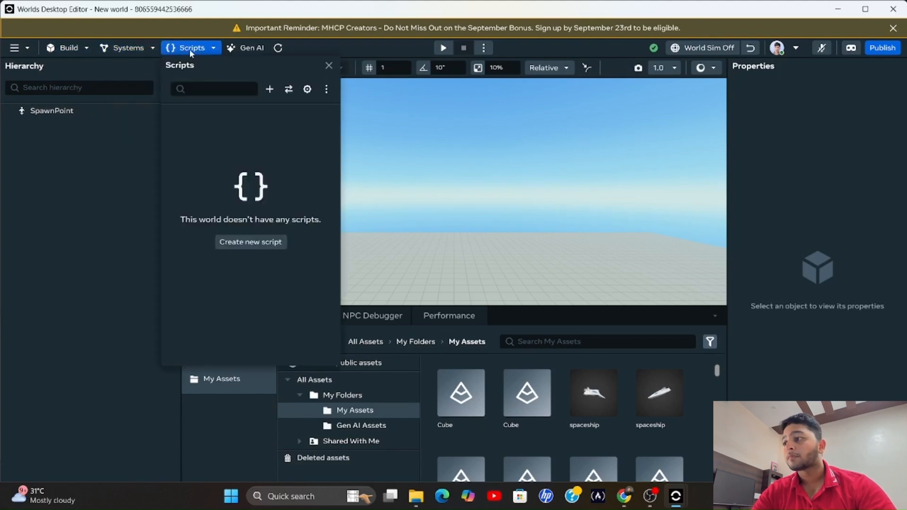
{"action": "left_click", "coordinate": [251, 242]}
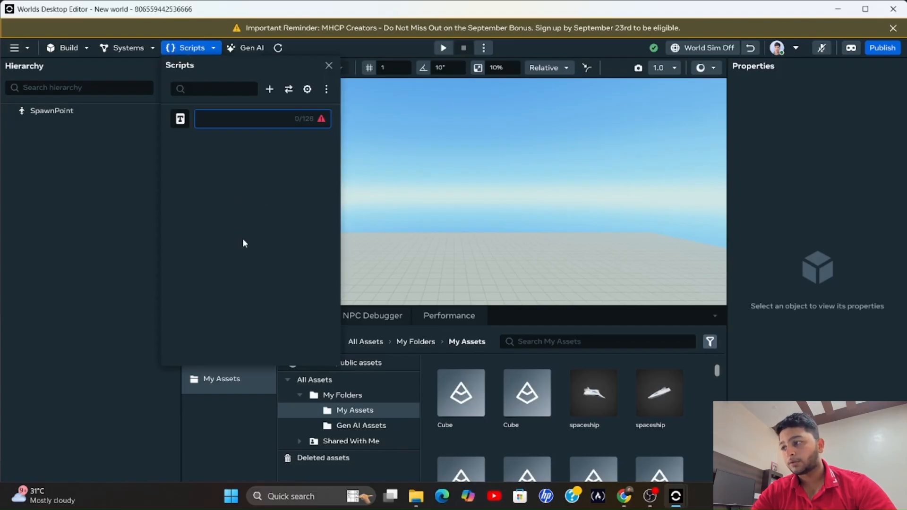
{"action": "type", "text": "shoot"}
{"action": "key", "text": "Return"}
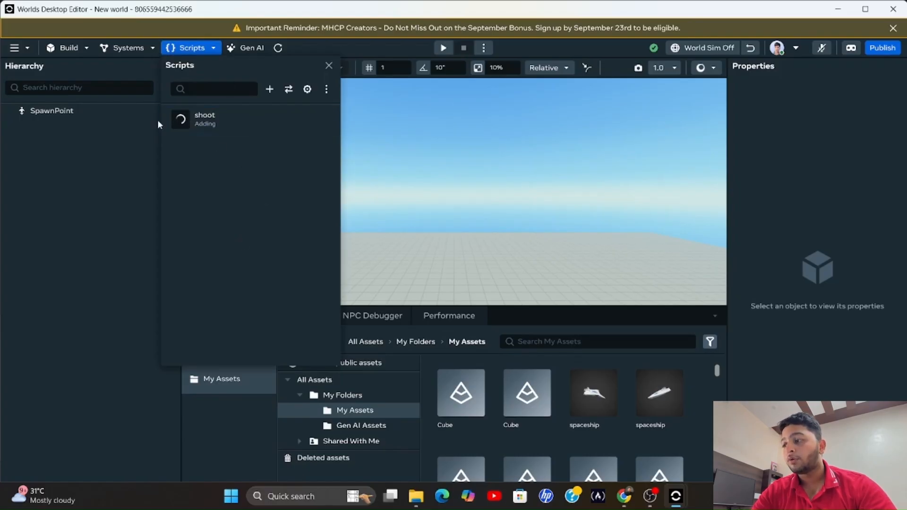
{"action": "left_click", "coordinate": [206, 52]}
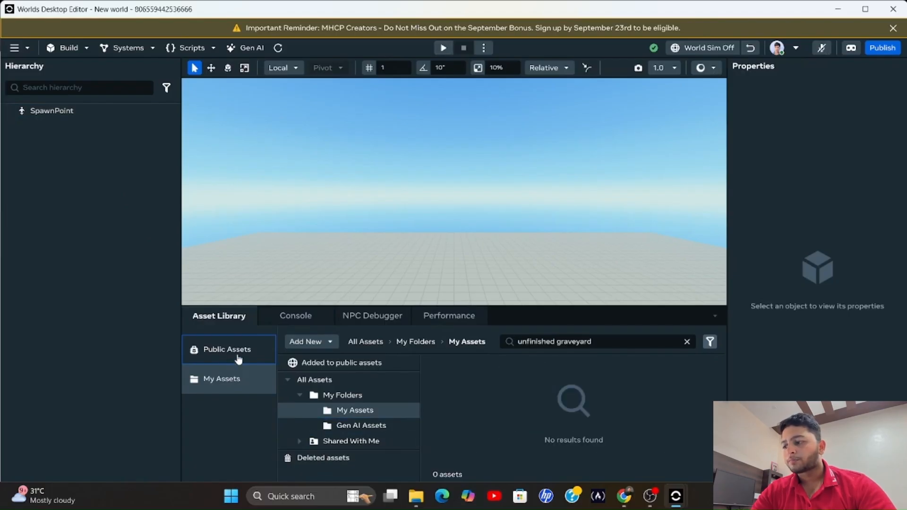
Search the public assets for "unfinished", place the unfinished graveyard asset in the scene and deselect it
{"action": "left_click", "coordinate": [238, 359]}
{"action": "left_click", "coordinate": [414, 339]}
{"action": "type", "text": "un"}
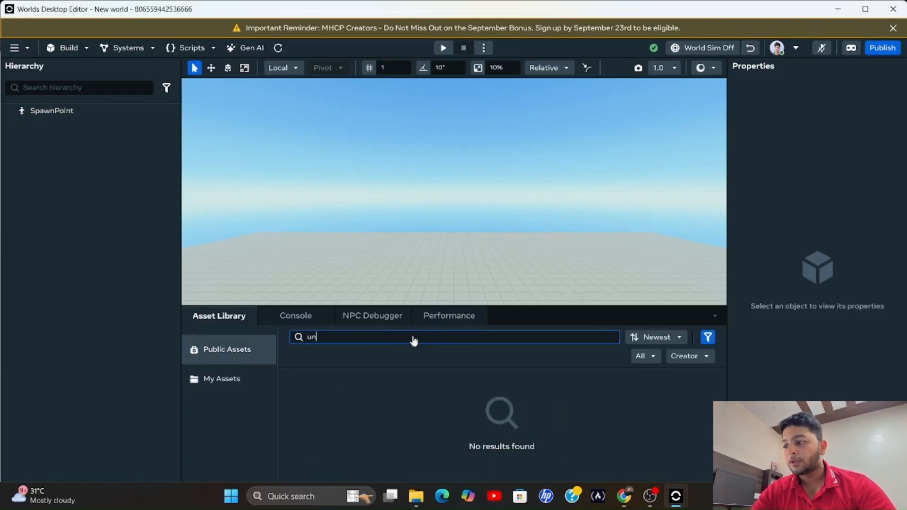
{"action": "type", "text": "finished"}
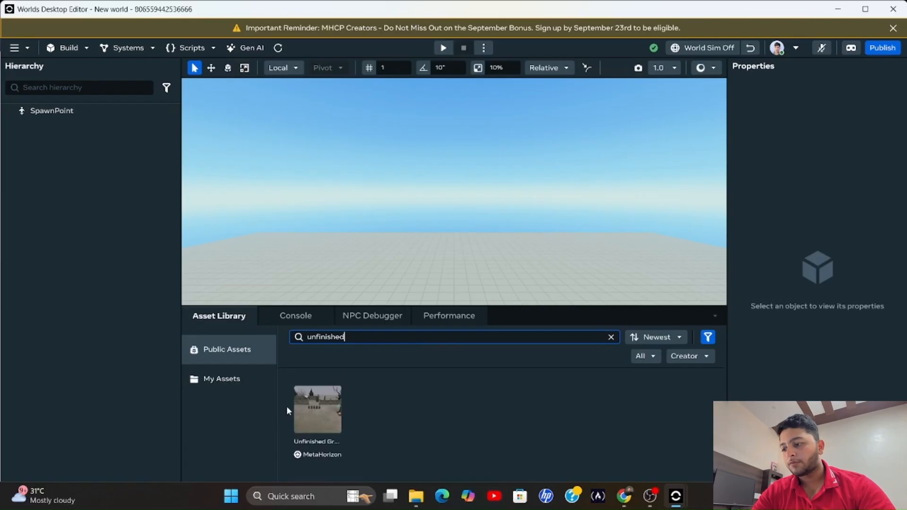
{"action": "left_click_drag", "start_coordinate": [318, 409], "coordinate": [496, 264]}
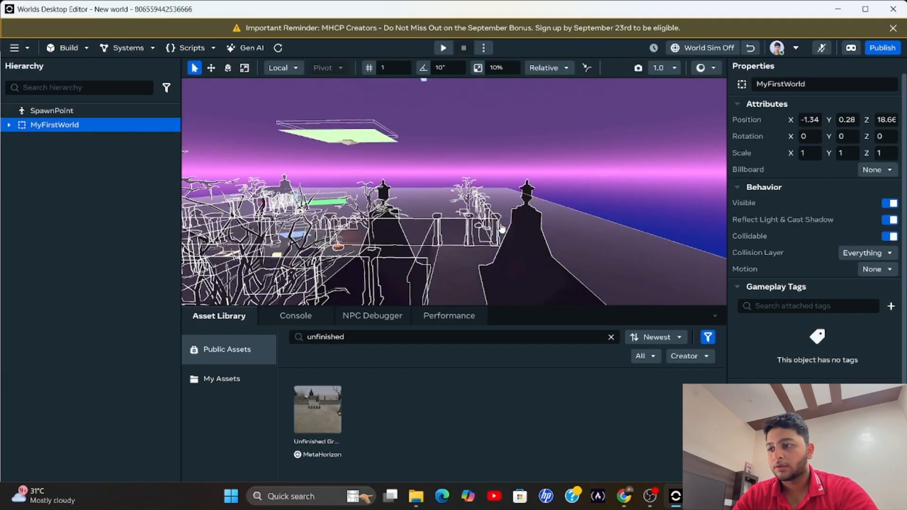
{"action": "right_click", "coordinate": [636, 124]}
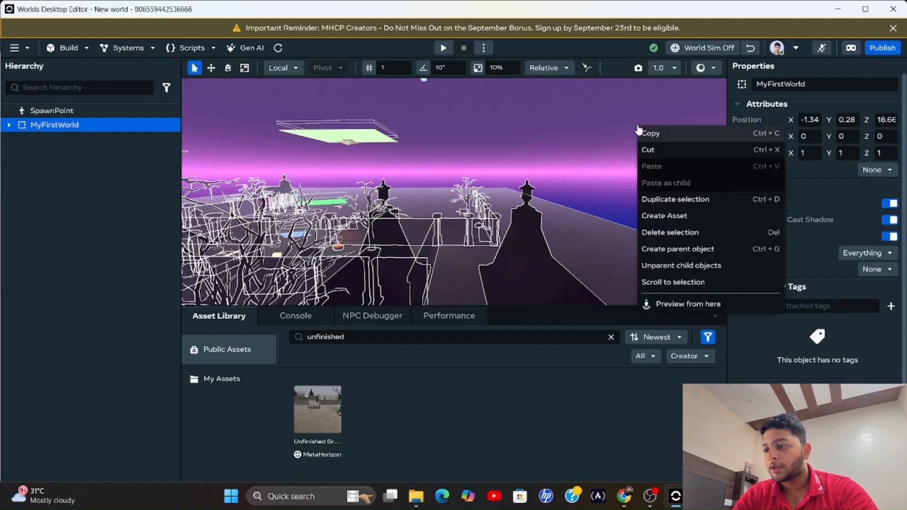
{"action": "left_click", "coordinate": [607, 132]}
{"action": "left_click", "coordinate": [597, 121]}
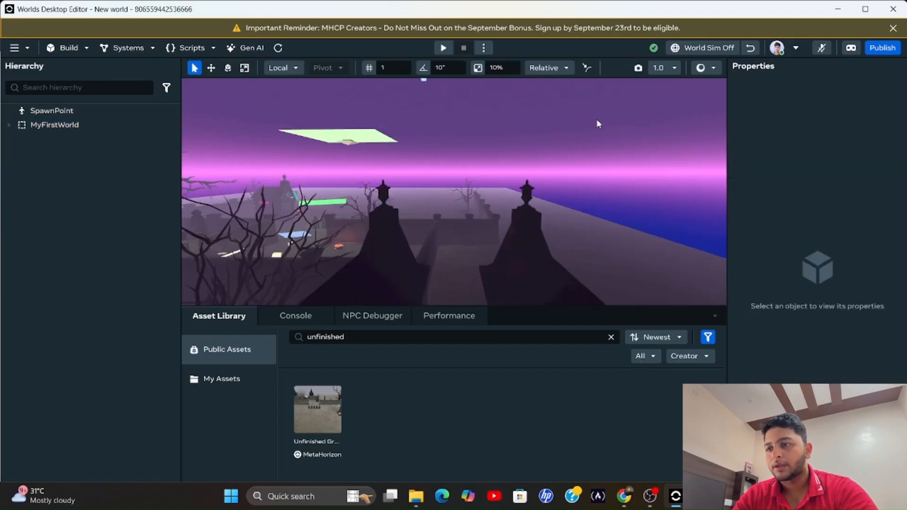
Preview the world and run the avatar along the outer wall and into the graveyard
{"action": "right_click_drag", "start_coordinate": [603, 134], "coordinate": [648, 202]}
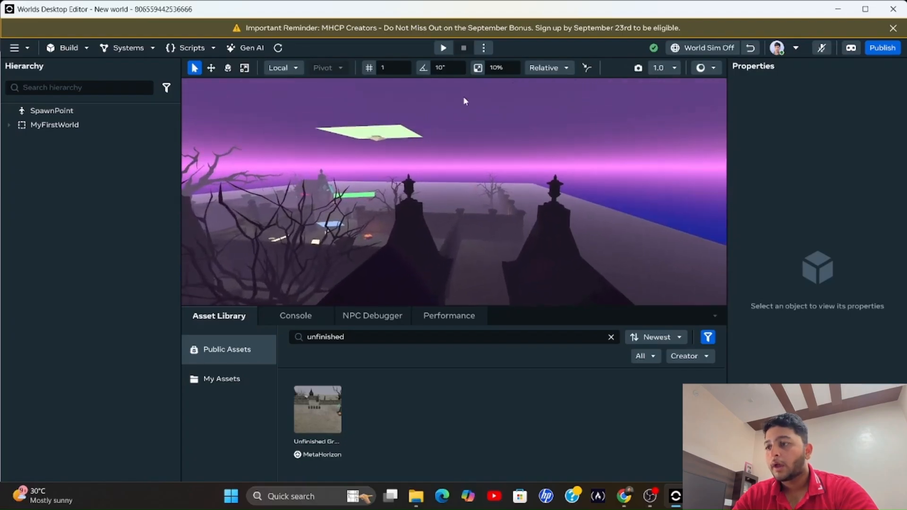
{"action": "left_click", "coordinate": [444, 48]}
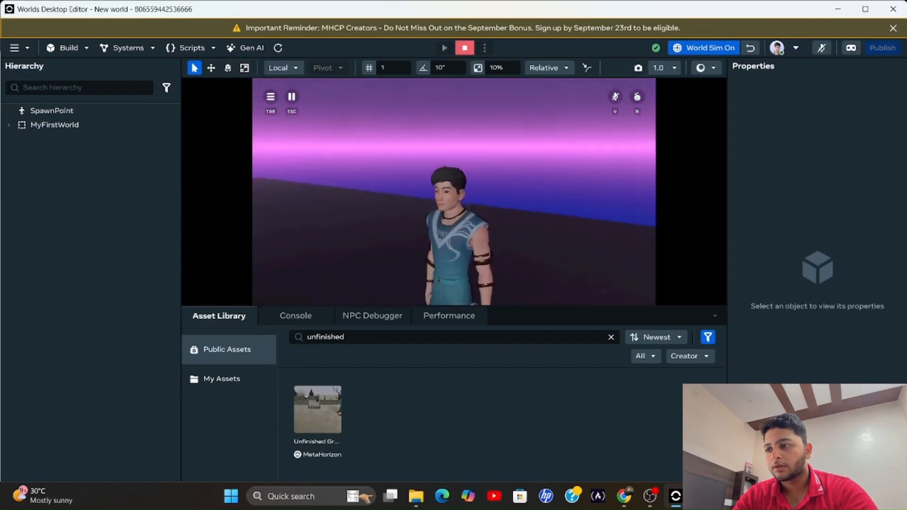
{"action": "key", "text": "w"}
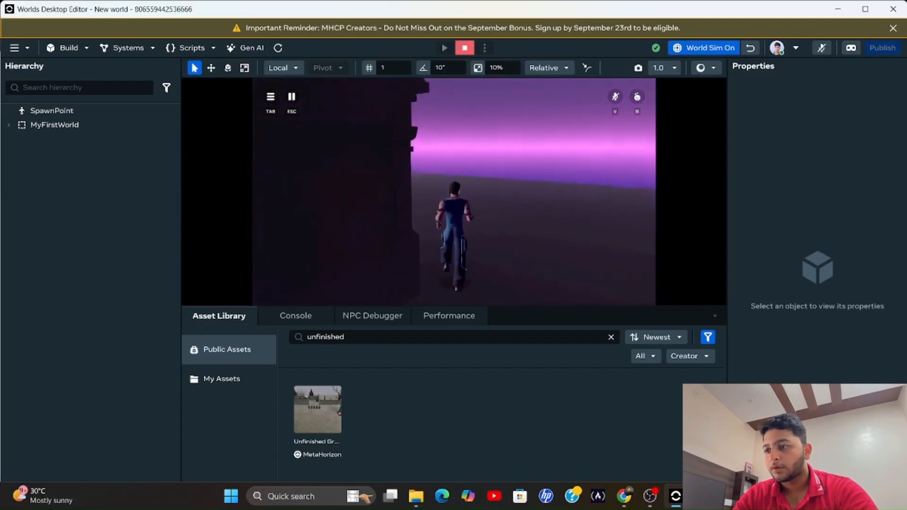
{"action": "key", "text": "w"}
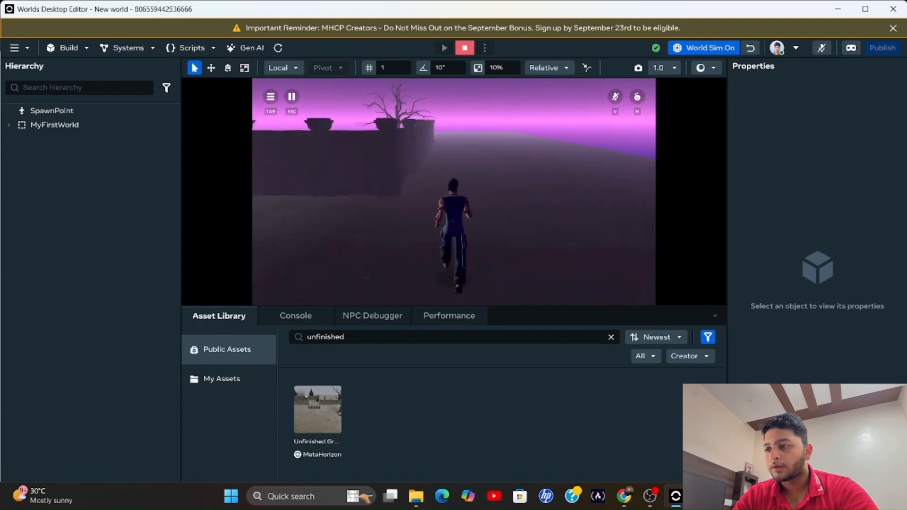
{"action": "key", "text": "w"}
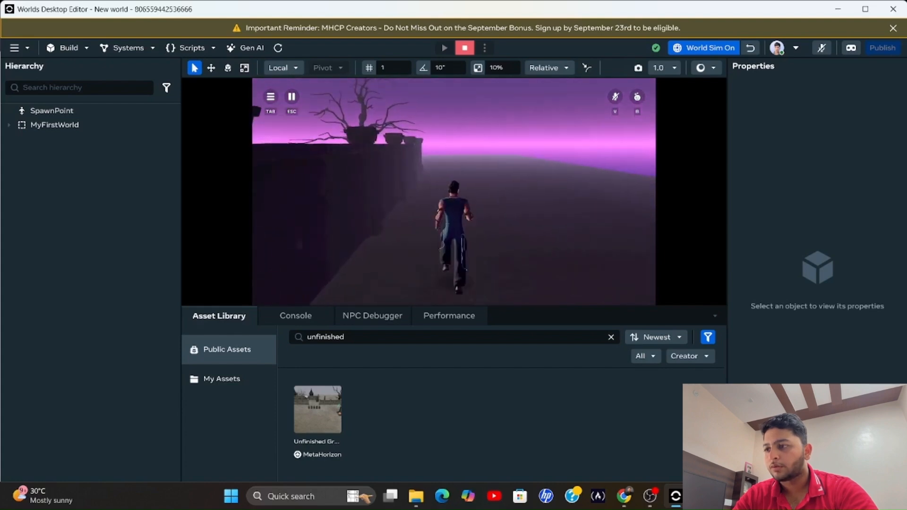
{"action": "key", "text": "w"}
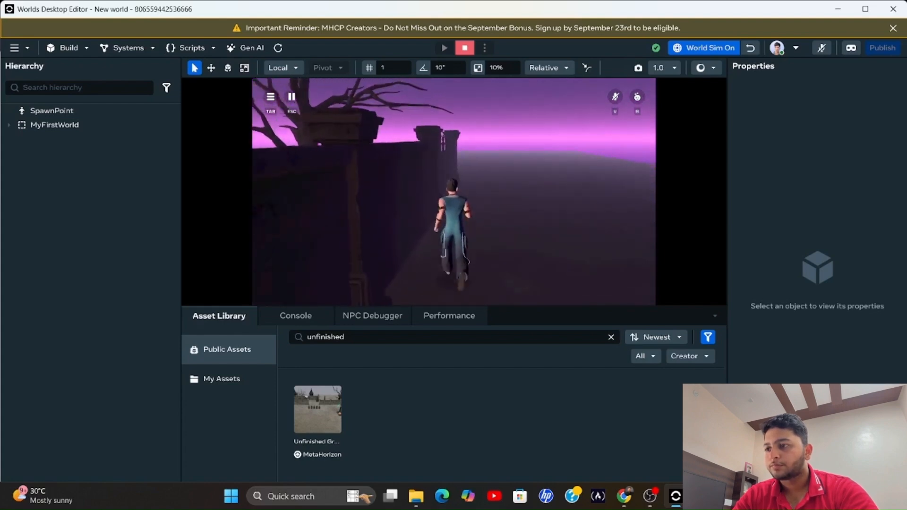
{"action": "key", "text": "w"}
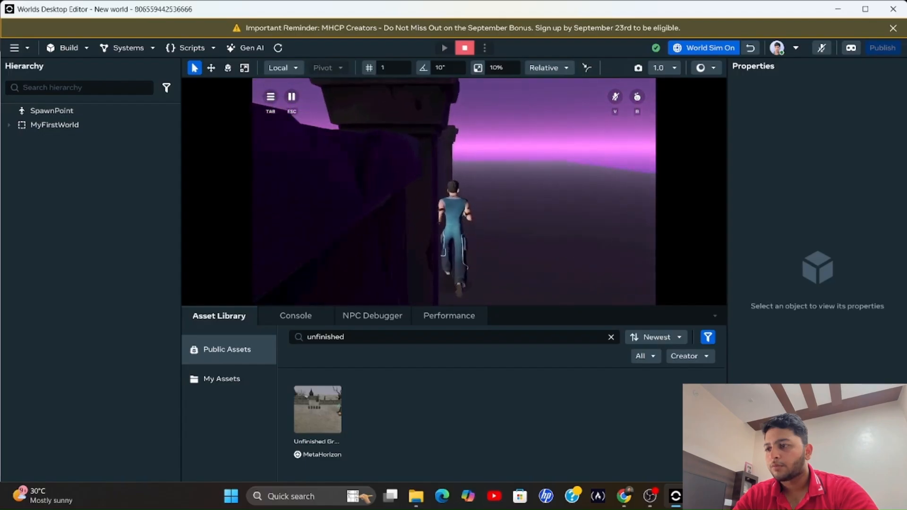
{"action": "key", "text": "w"}
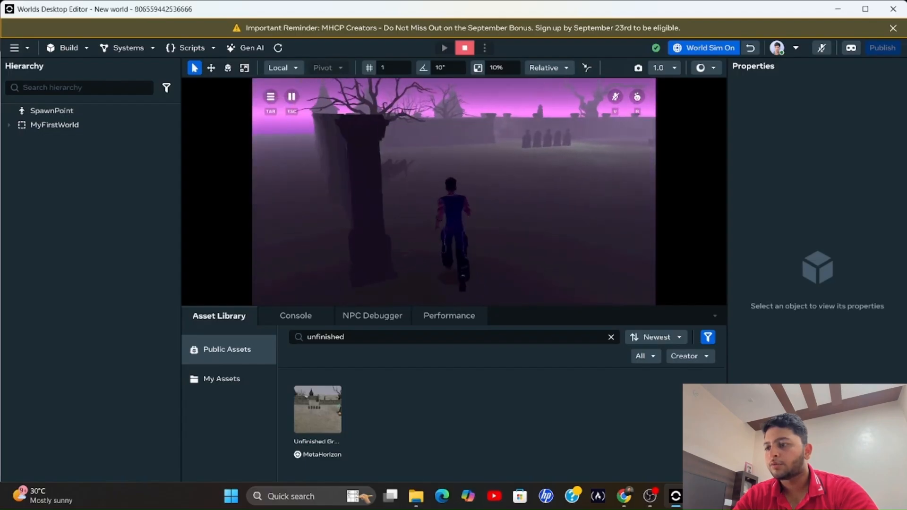
Run the avatar through the graveyard past the walls, jack-o'-lanterns, gravestones and crates, and stop the preview
{"action": "key", "text": "w"}
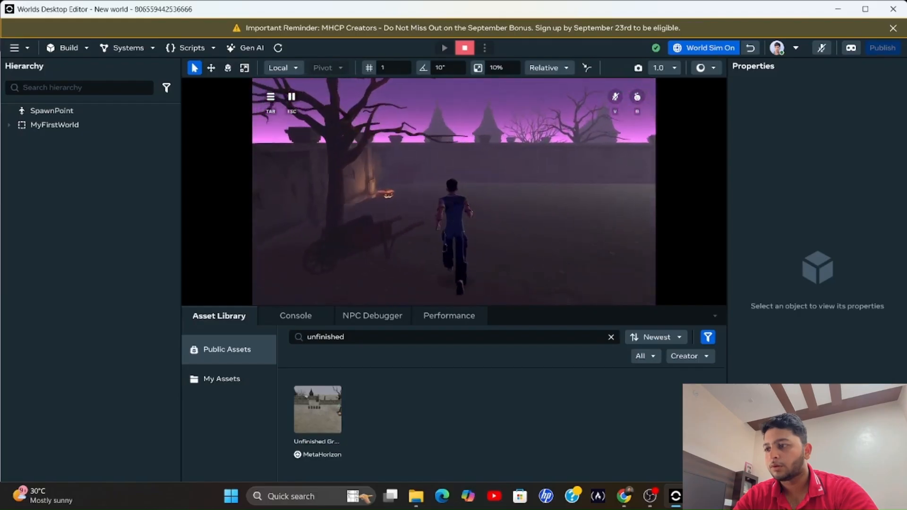
{"action": "key", "text": "w"}
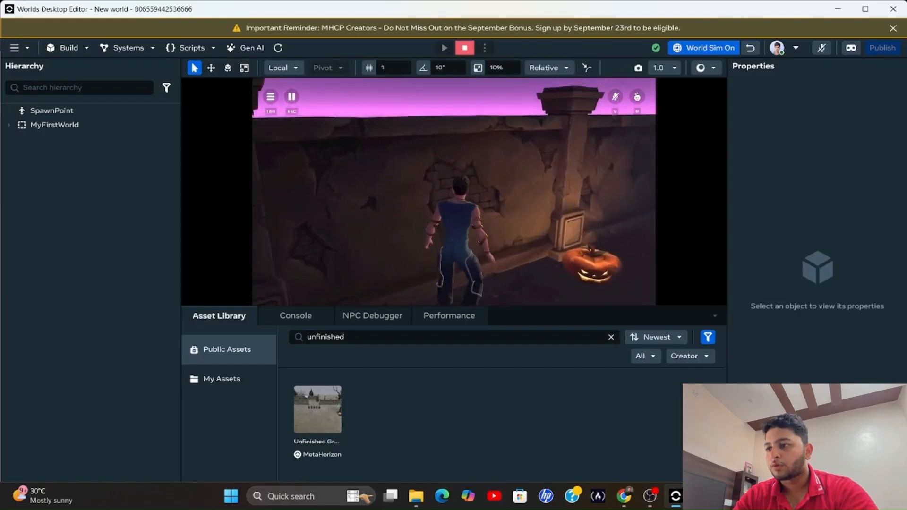
{"action": "key", "text": "w"}
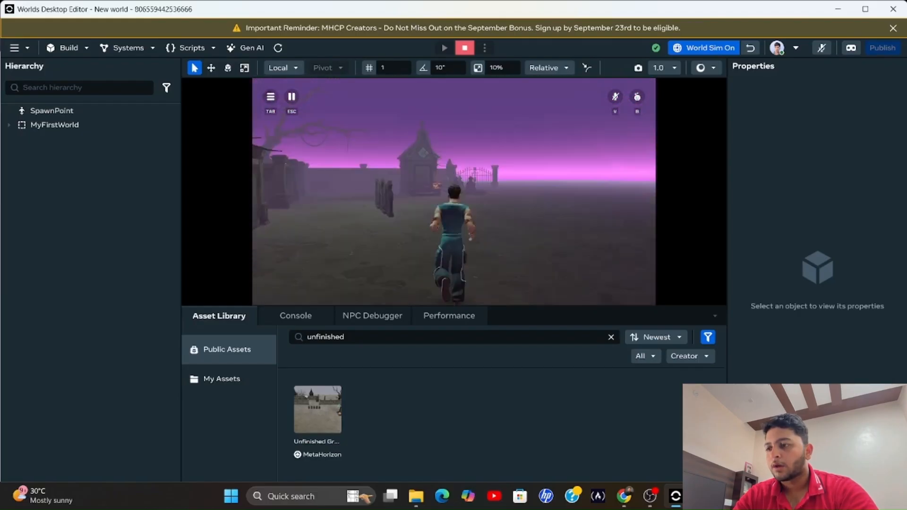
{"action": "key", "text": "w"}
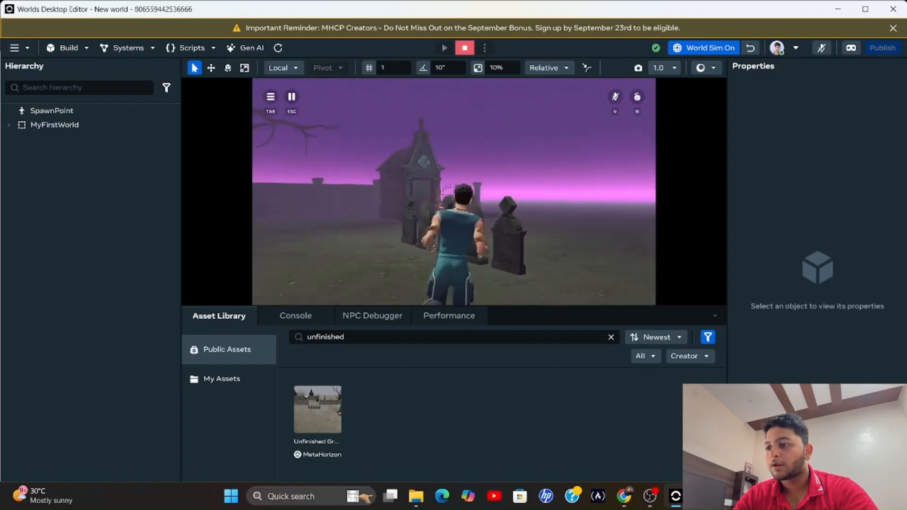
{"action": "key", "text": "w"}
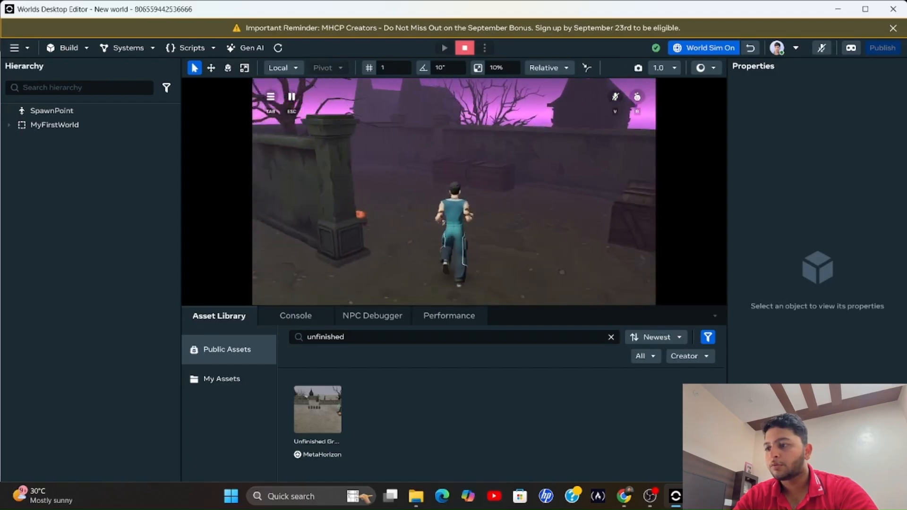
{"action": "key", "text": "w"}
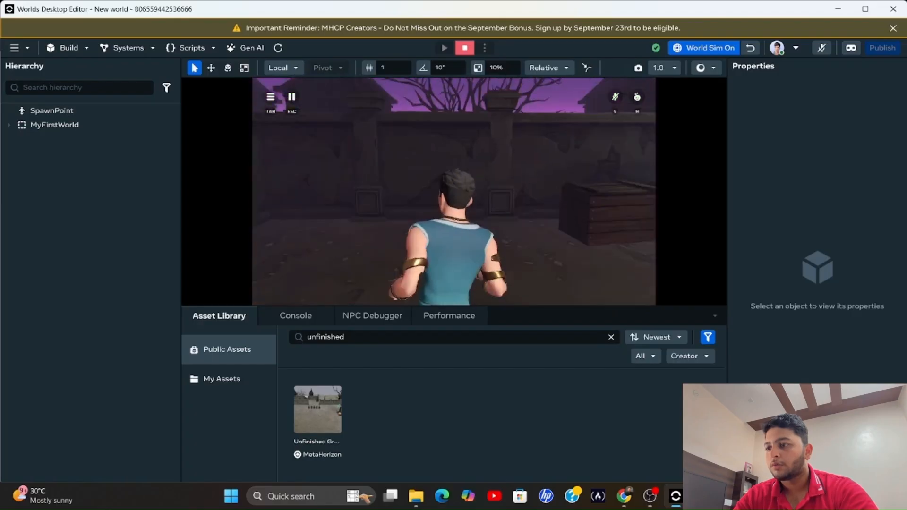
{"action": "key", "text": "w"}
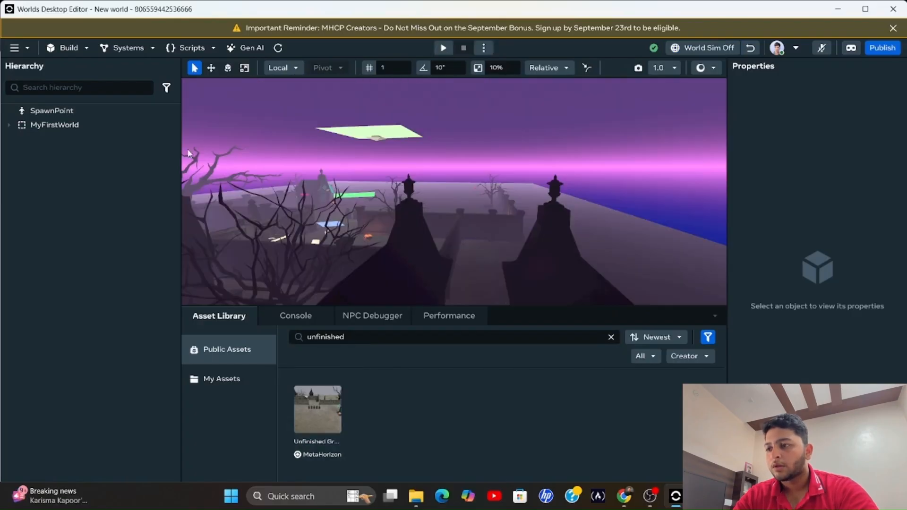
Set the position of the MyFirstWorld object to X 0, Y 0, Z 0
{"action": "left_click", "coordinate": [73, 126]}
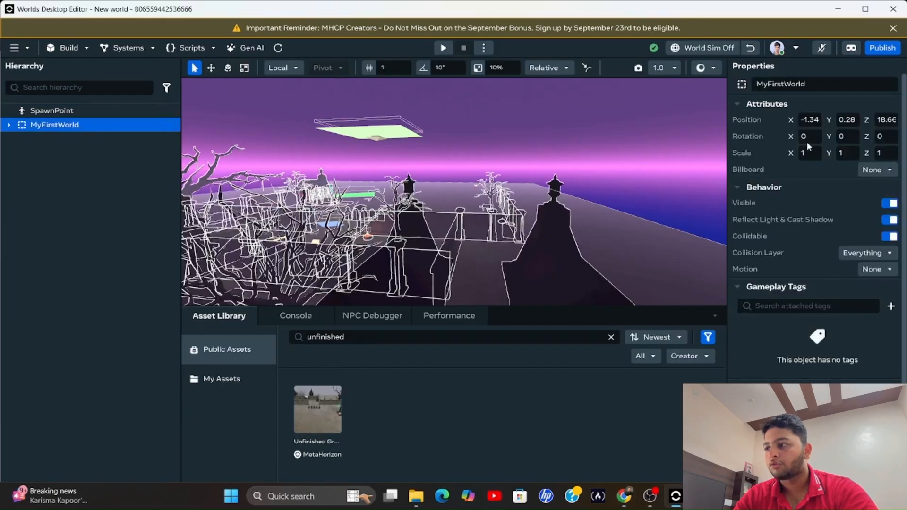
{"action": "left_click", "coordinate": [805, 121]}
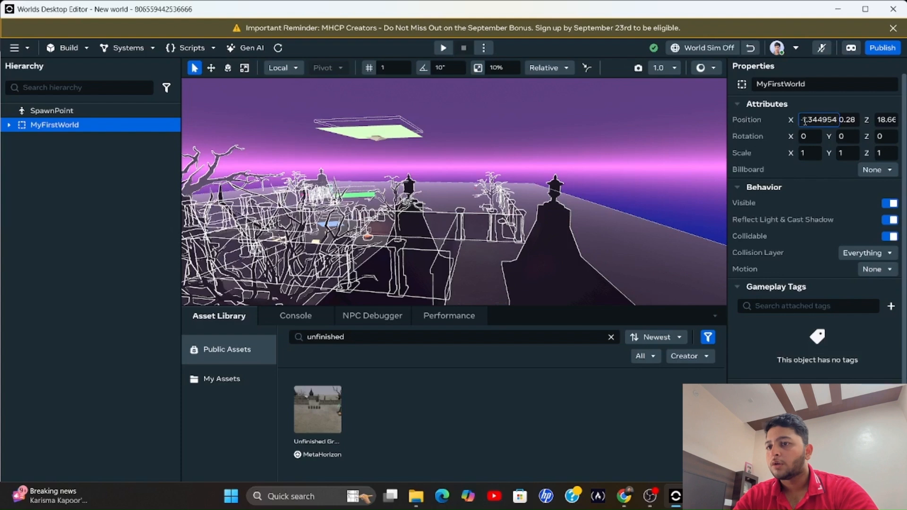
{"action": "key", "text": "ctrl+a"}
{"action": "type", "text": "0"}
{"action": "key", "text": "Tab"}
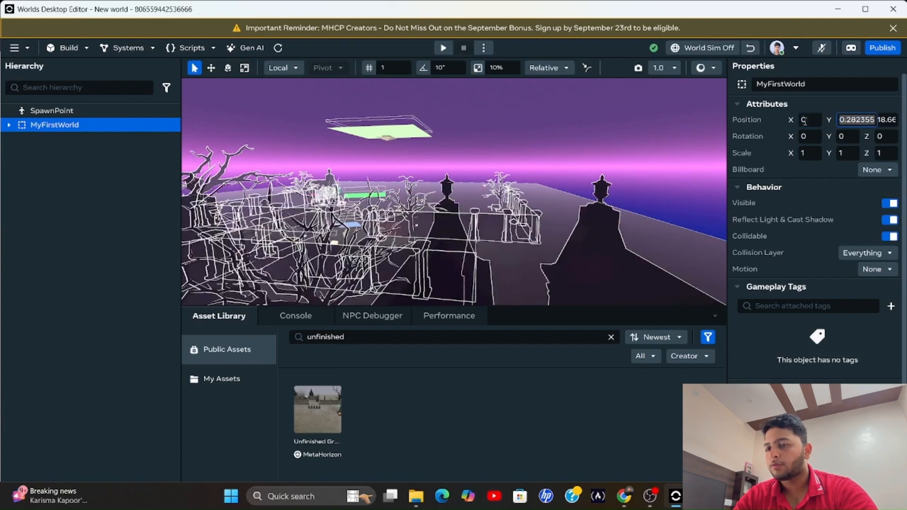
{"action": "type", "text": "0"}
{"action": "key", "text": "Tab"}
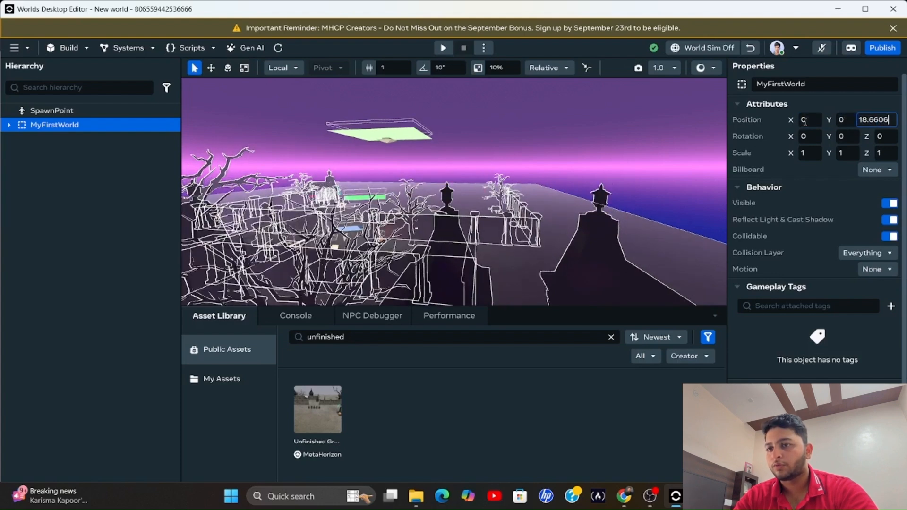
{"action": "type", "text": "0"}
{"action": "key", "text": "Return"}
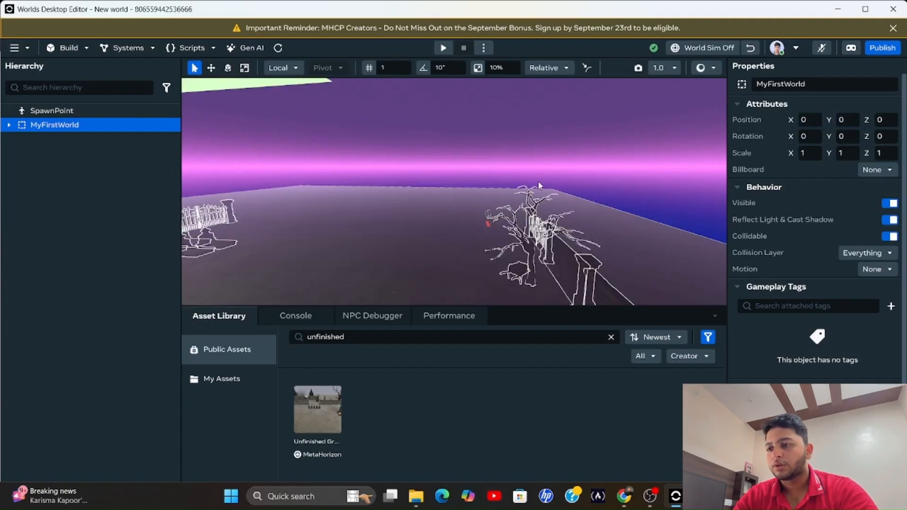
{"action": "scroll", "coordinate": [453, 215], "scroll_direction": "down", "scroll_amount": 3}
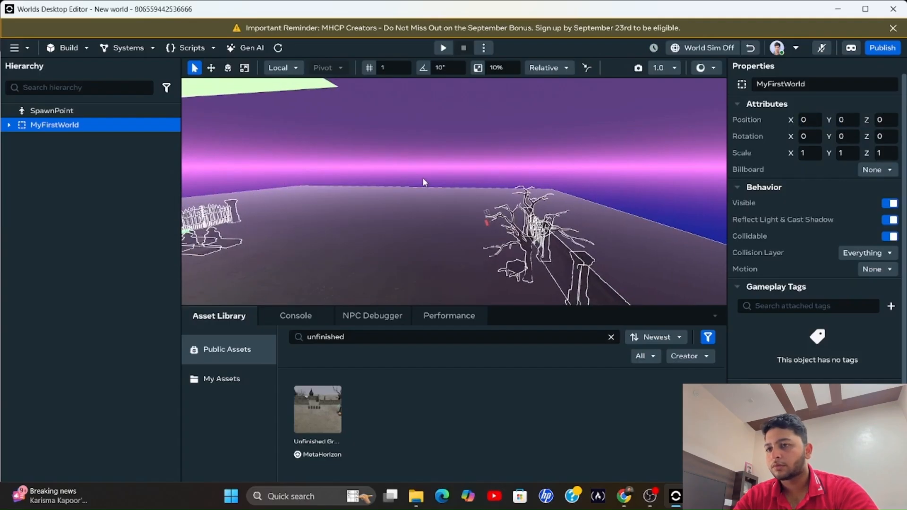
{"action": "right_click_drag", "start_coordinate": [435, 238], "coordinate": [451, 36]}
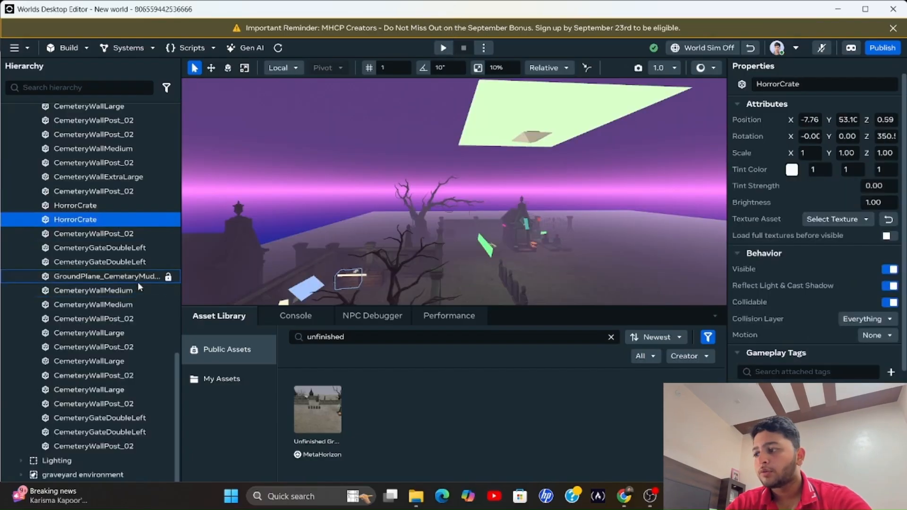
Expand the Lighting group in the hierarchy and inspect the properties of its first static light
{"action": "left_click", "coordinate": [21, 461]}
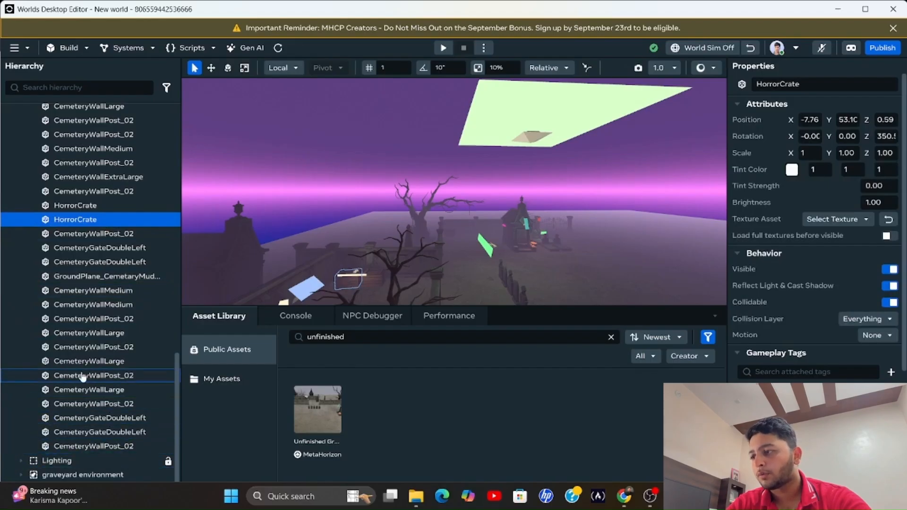
{"action": "scroll", "coordinate": [82, 374], "scroll_direction": "down", "scroll_amount": 2}
{"action": "scroll", "coordinate": [85, 375], "scroll_direction": "down", "scroll_amount": 3}
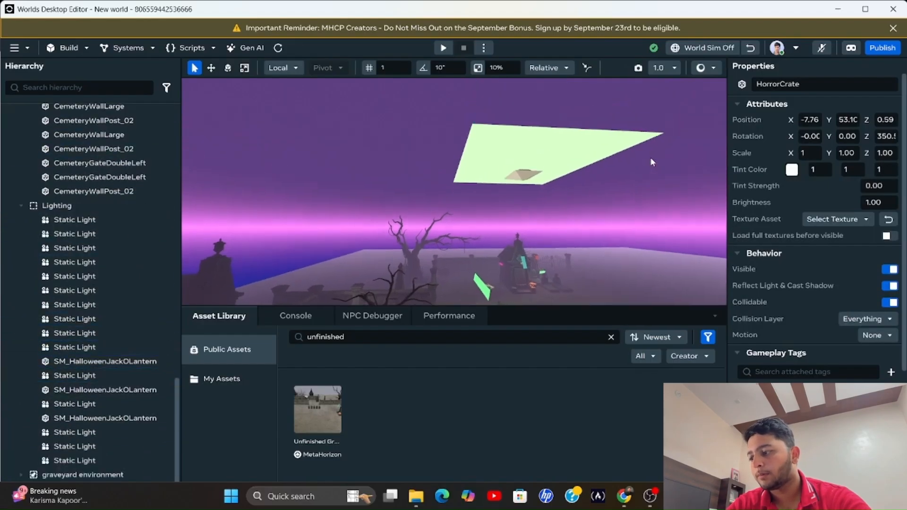
{"action": "left_click", "coordinate": [124, 223]}
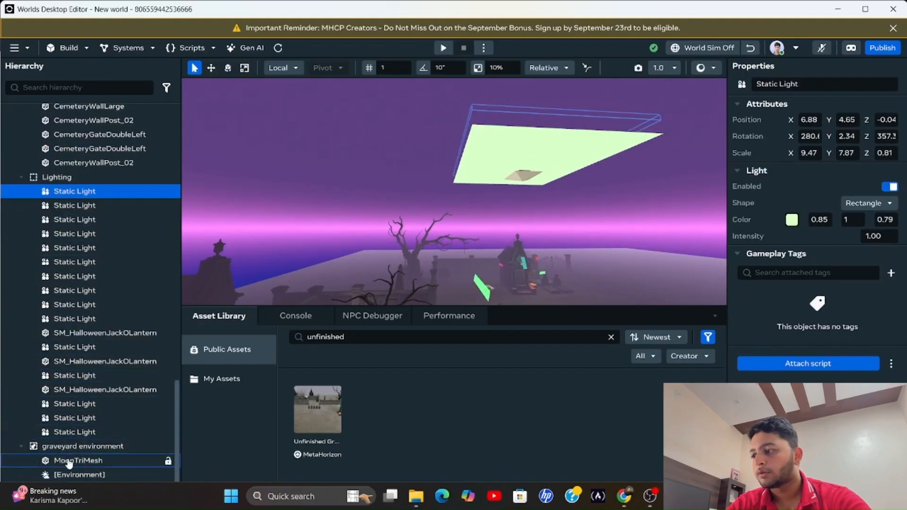
Select MoonTriMesh in the graveyard environment, inspect its properties and look at the moon in the sky
{"action": "left_click", "coordinate": [81, 460]}
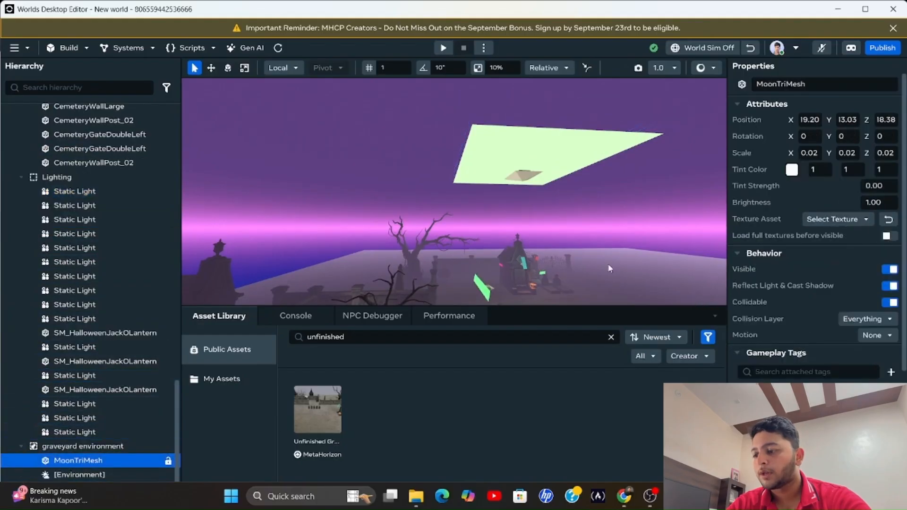
{"action": "scroll", "coordinate": [741, 78], "scroll_direction": "down", "scroll_amount": 2}
{"action": "right_click_drag", "start_coordinate": [608, 264], "coordinate": [881, 48]}
{"action": "right_click_drag", "start_coordinate": [567, 142], "coordinate": [708, 128]}
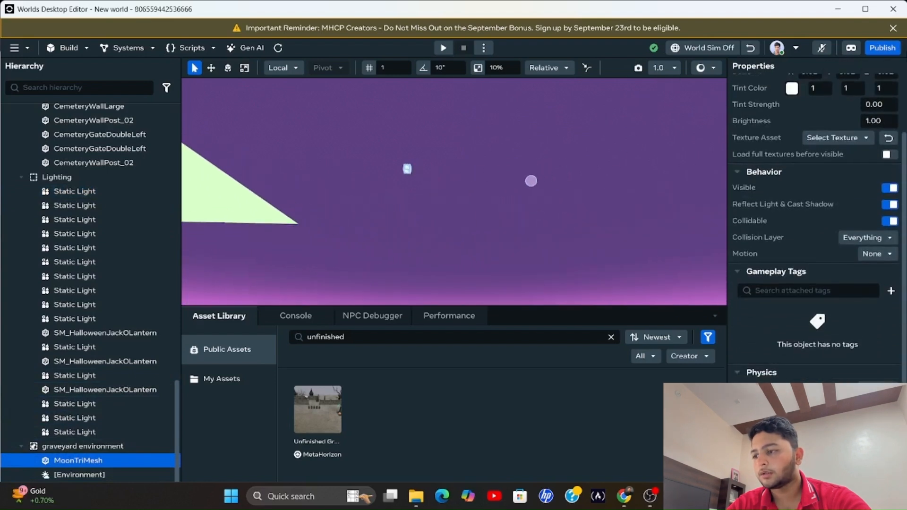
{"action": "right_click_drag", "start_coordinate": [598, 121], "coordinate": [590, 124]}
{"action": "scroll", "coordinate": [740, 124], "scroll_direction": "down", "scroll_amount": 1}
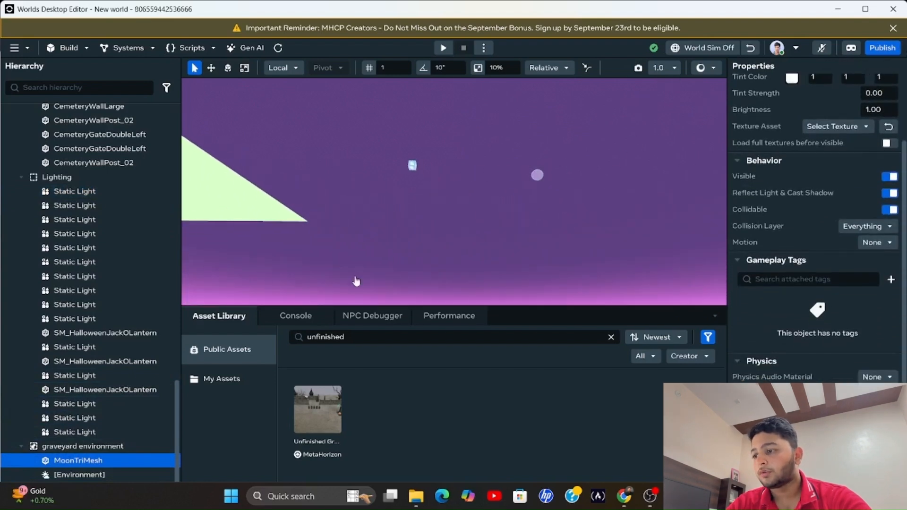
{"action": "left_click", "coordinate": [23, 447]}
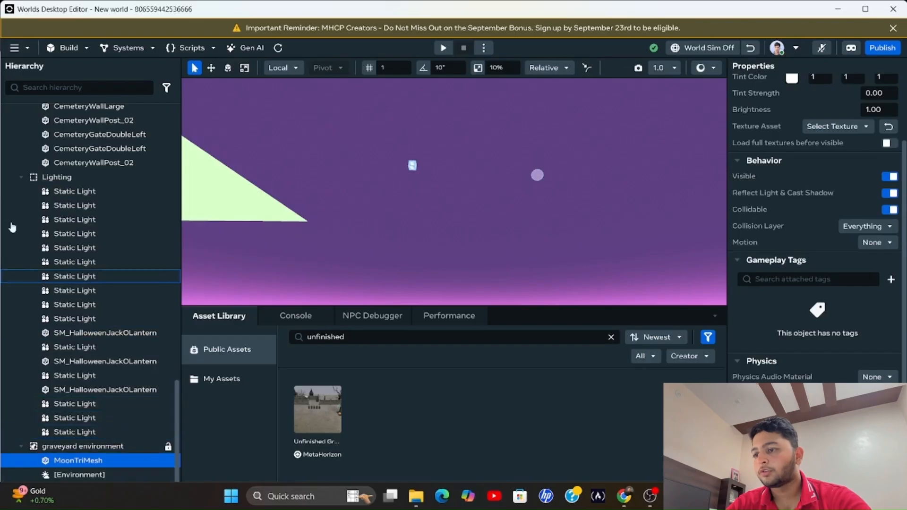
{"action": "left_click", "coordinate": [20, 210]}
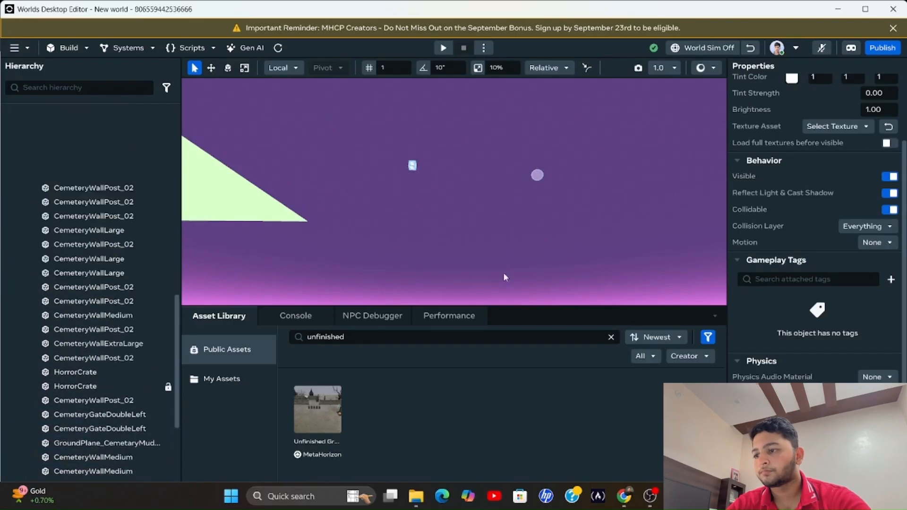
Switch to the Create your first world tutorial in the browser and read the camera movement instructions
{"action": "key", "text": "alt+Tab"}
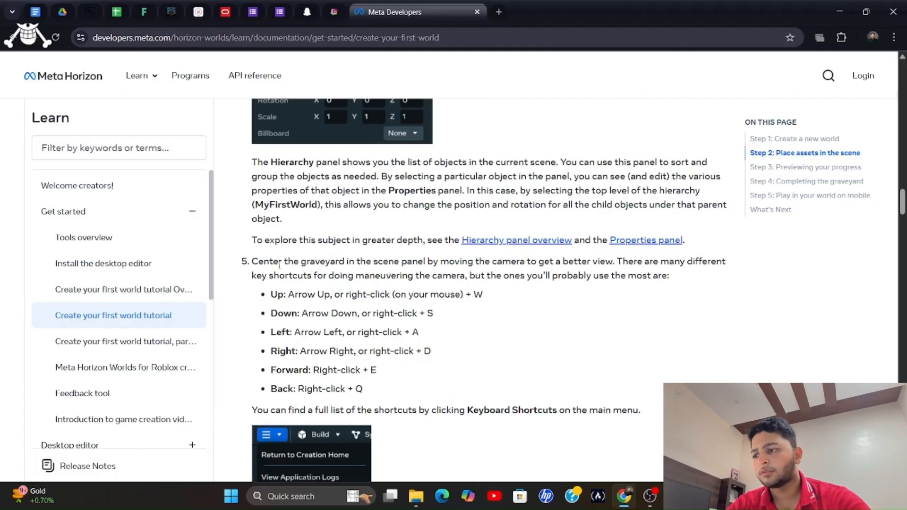
{"action": "scroll", "coordinate": [325, 305], "scroll_direction": "down", "scroll_amount": 2}
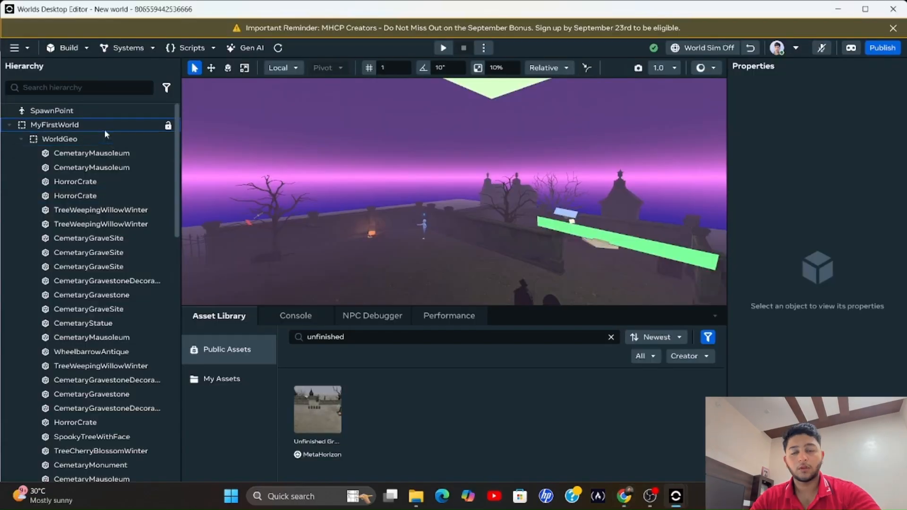
Move the spawn point towards the walled corner of the graveyard, to about X -2.5, Z -5.1
{"action": "left_click", "coordinate": [424, 226]}
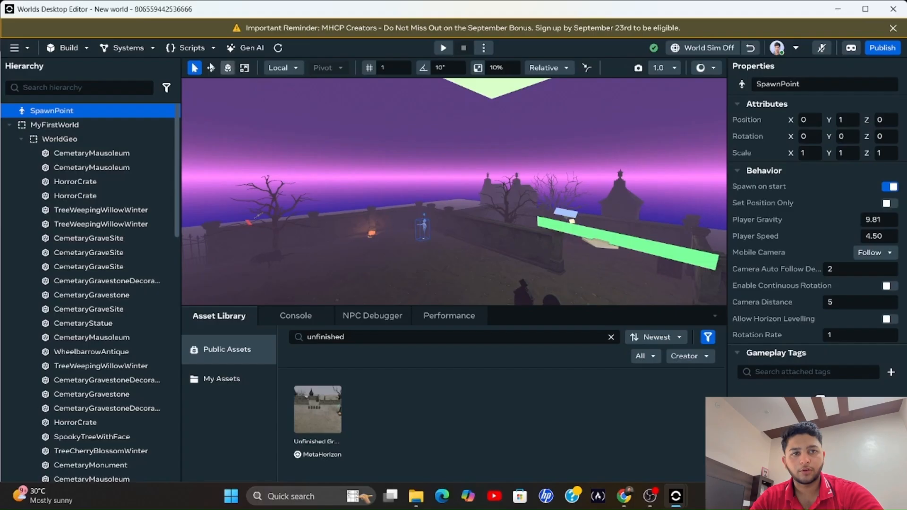
{"action": "left_click", "coordinate": [209, 68]}
{"action": "right_click_drag", "start_coordinate": [402, 229], "coordinate": [397, 261]}
{"action": "key", "text": "w"}
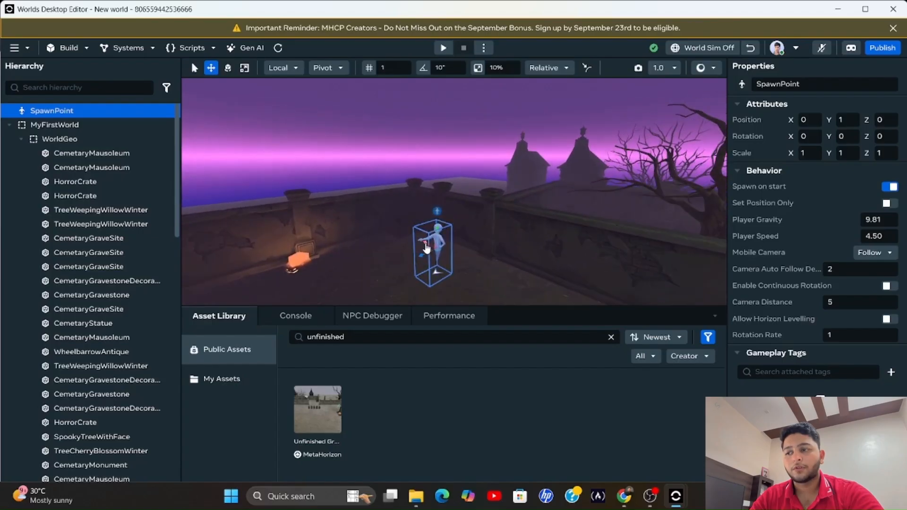
{"action": "left_click_drag", "start_coordinate": [427, 248], "coordinate": [484, 275]}
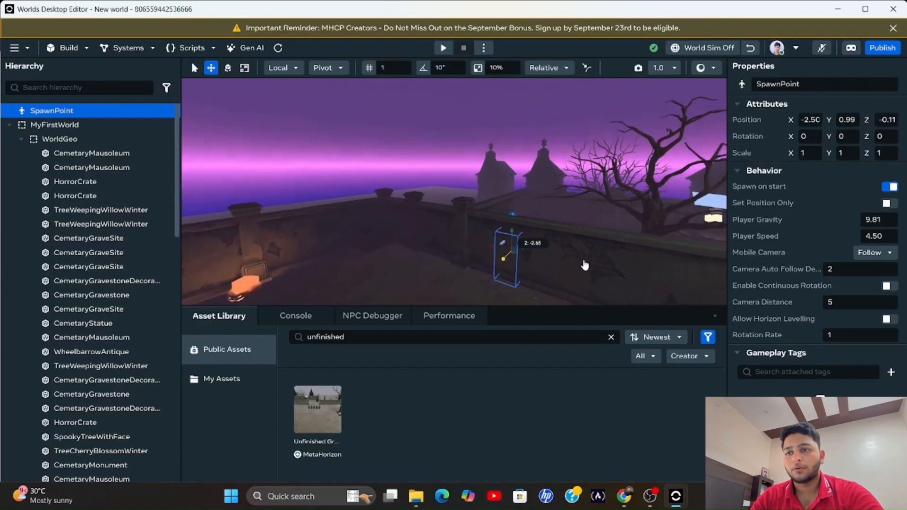
{"action": "left_click_drag", "start_coordinate": [584, 265], "coordinate": [531, 217]}
{"action": "key", "text": "w"}
{"action": "right_click_drag", "start_coordinate": [531, 189], "coordinate": [731, 215]}
{"action": "key", "text": "s"}
{"action": "key", "text": "w"}
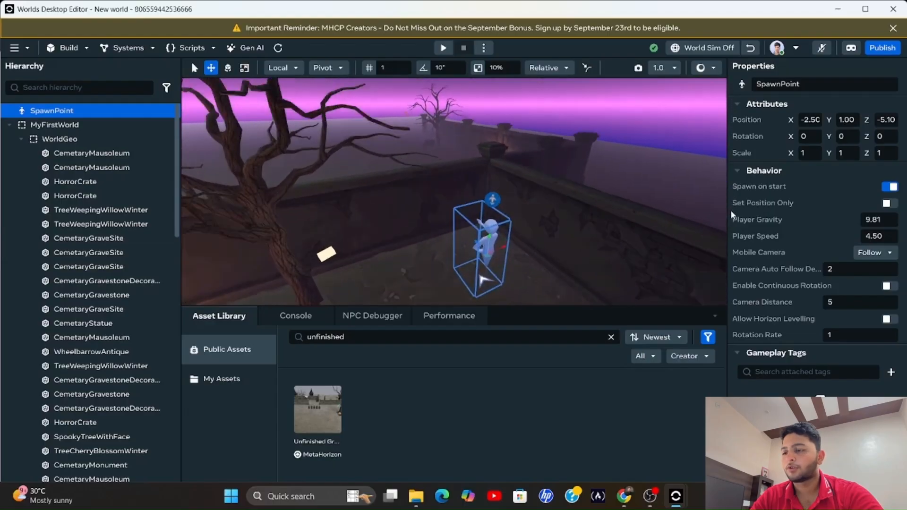
Shift the spawn point to about X -2.83, Z -4.62 and rotate it about 77° around the Y axis
{"action": "right_click_drag", "start_coordinate": [484, 263], "coordinate": [482, 260]}
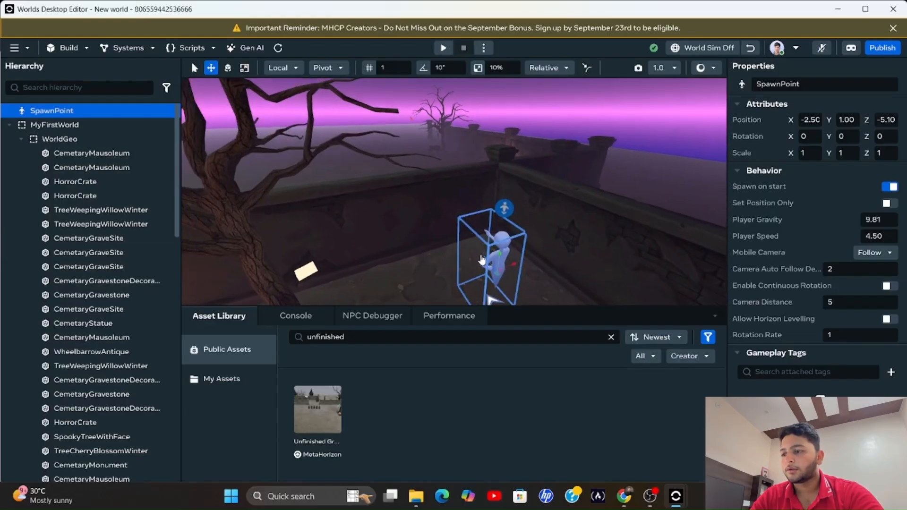
{"action": "left_click_drag", "start_coordinate": [499, 252], "coordinate": [442, 277]}
{"action": "left_click", "coordinate": [229, 68]}
{"action": "left_click", "coordinate": [425, 278]}
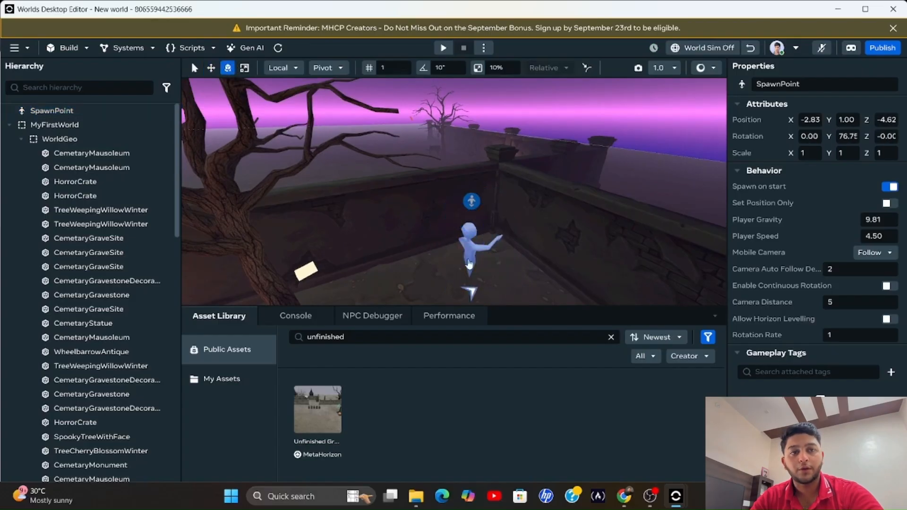
Fly the camera around the scene to examine the graveyard's outer walls, ground plane and overall layout from above
{"action": "right_click_drag", "start_coordinate": [425, 279], "coordinate": [332, 261]}
{"action": "key", "text": "w"}
{"action": "left_click", "coordinate": [587, 235]}
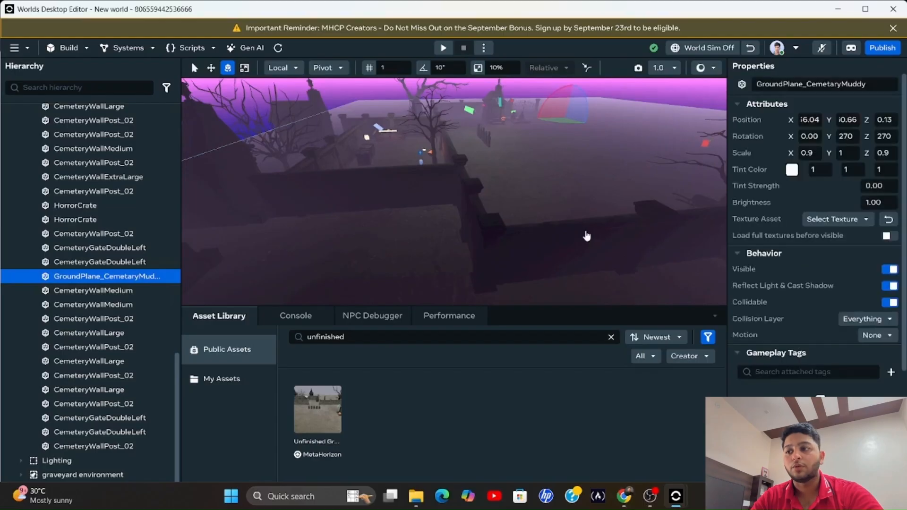
{"action": "right_click_drag", "start_coordinate": [521, 176], "coordinate": [481, 260]}
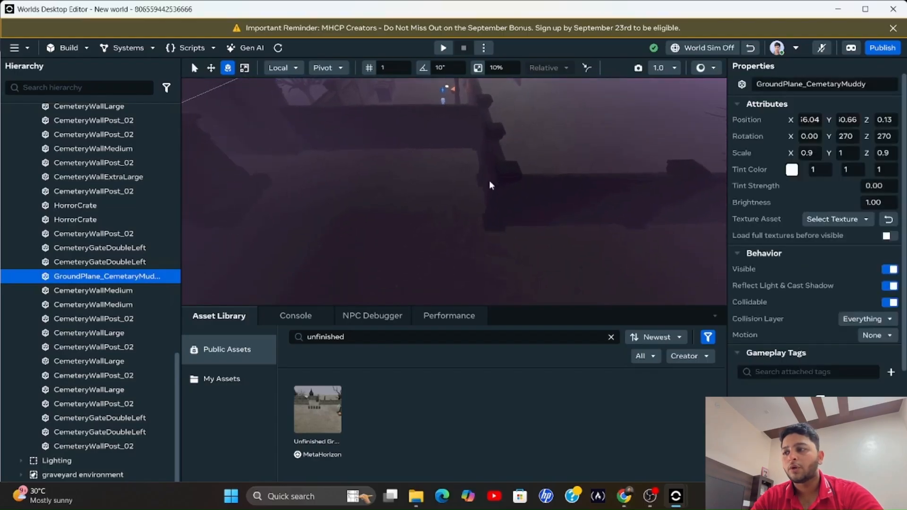
{"action": "right_click_drag", "start_coordinate": [490, 183], "coordinate": [814, 83]}
{"action": "key", "text": "w"}
{"action": "key", "text": "w"}
{"action": "key", "text": "w"}
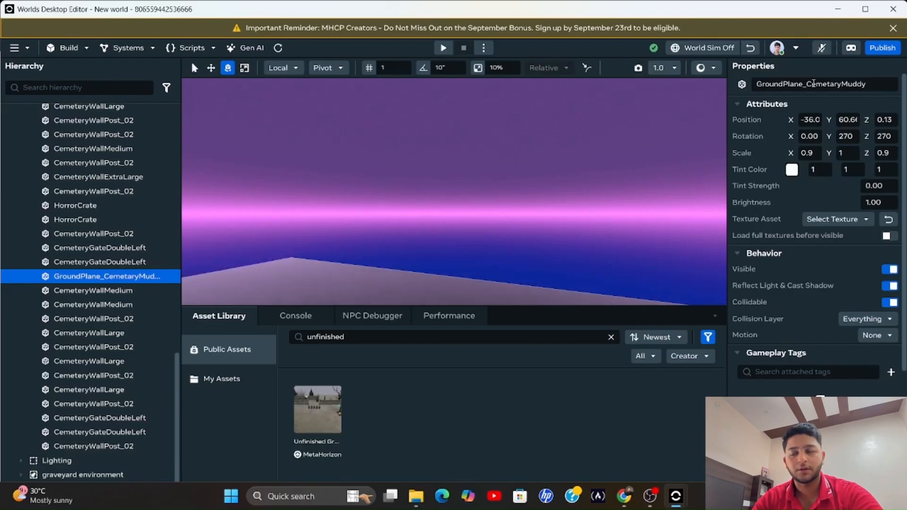
{"action": "right_click_drag", "start_coordinate": [813, 84], "coordinate": [20, 101]}
{"action": "right_click_drag", "start_coordinate": [311, 151], "coordinate": [348, 405]}
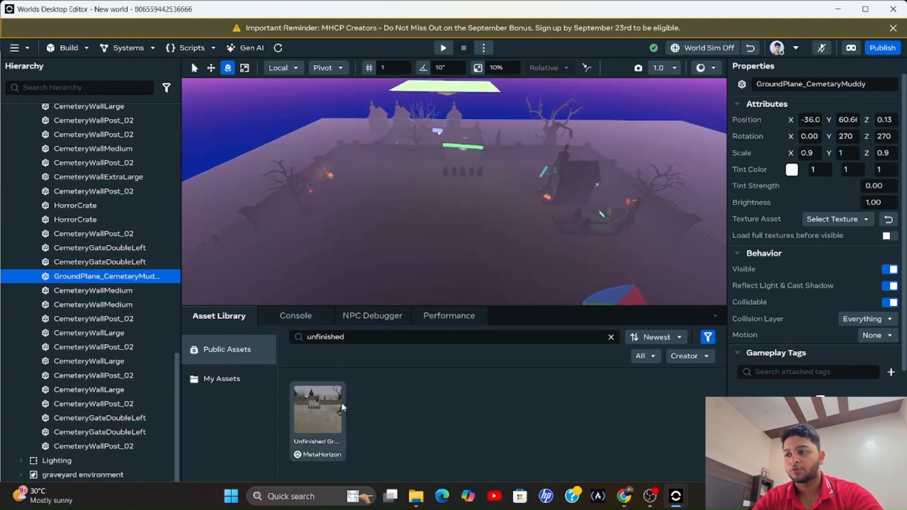
{"action": "key", "text": "s"}
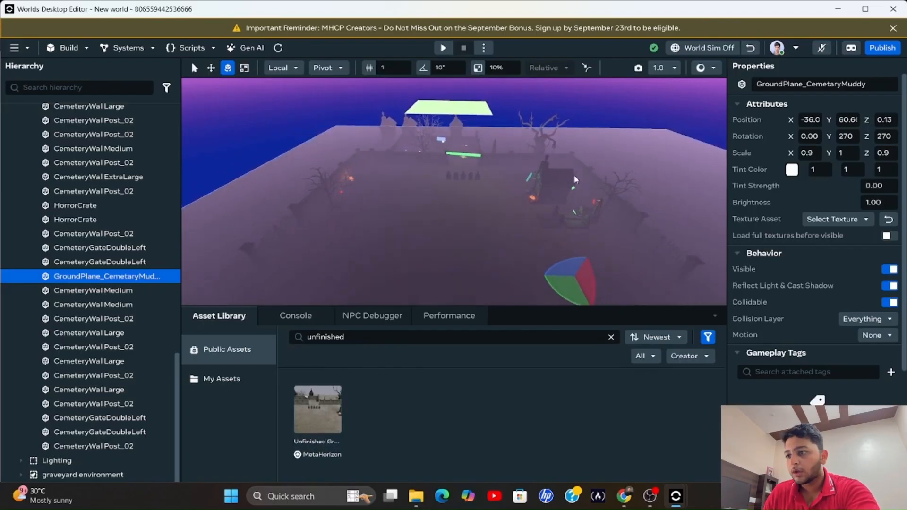
Begin a multi-selection in the hierarchy with the CemeteryWallPost_02 at the back wall's opening, checking which pieces the neighbouring entries belong to
{"action": "scroll", "coordinate": [60, 288], "scroll_direction": "up", "scroll_amount": 11}
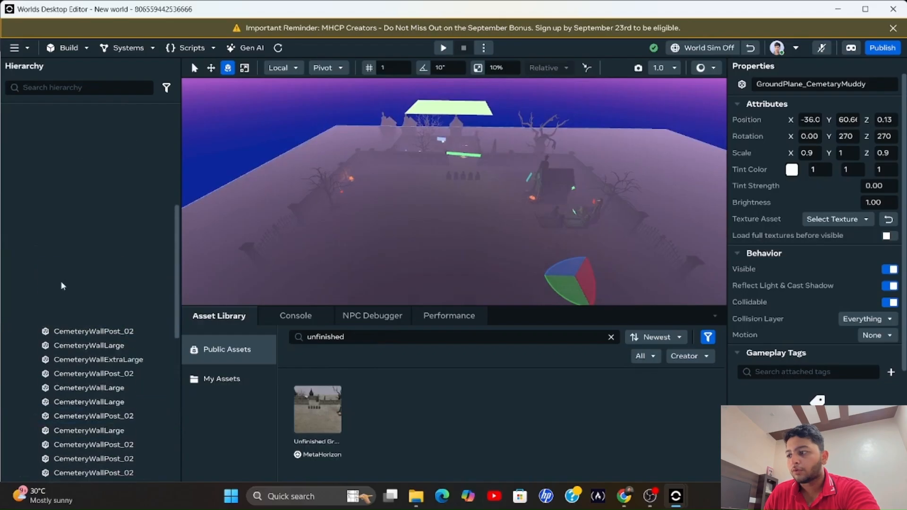
{"action": "left_click", "coordinate": [86, 370]}
{"action": "left_click", "coordinate": [93, 384]}
{"action": "left_click", "coordinate": [98, 413]}
{"action": "scroll", "coordinate": [104, 406], "scroll_direction": "down", "scroll_amount": 4}
{"action": "left_click", "coordinate": [110, 357]}
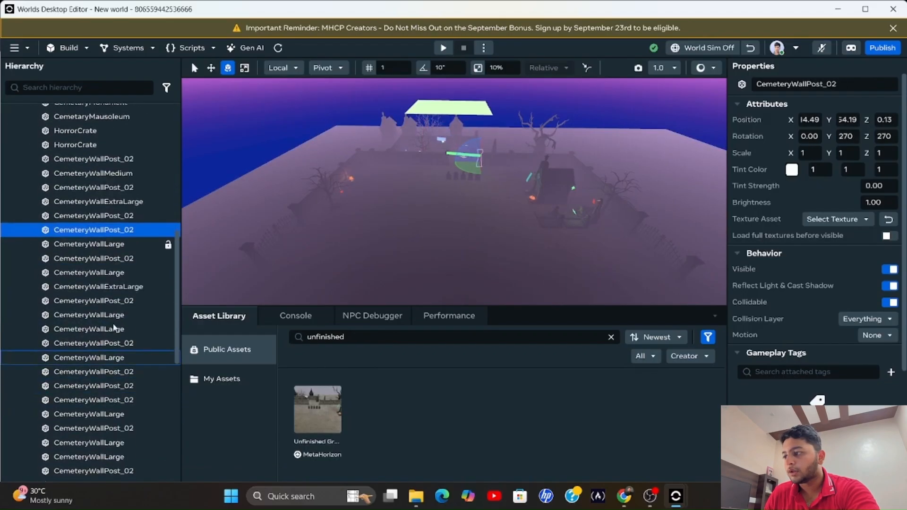
{"action": "left_click", "coordinate": [128, 244], "text": "ctrl"}
{"action": "left_click", "coordinate": [127, 244], "text": "ctrl"}
{"action": "left_click", "coordinate": [125, 259], "text": "ctrl"}
{"action": "left_click", "coordinate": [126, 259], "text": "ctrl"}
{"action": "left_click", "coordinate": [125, 272], "text": "ctrl"}
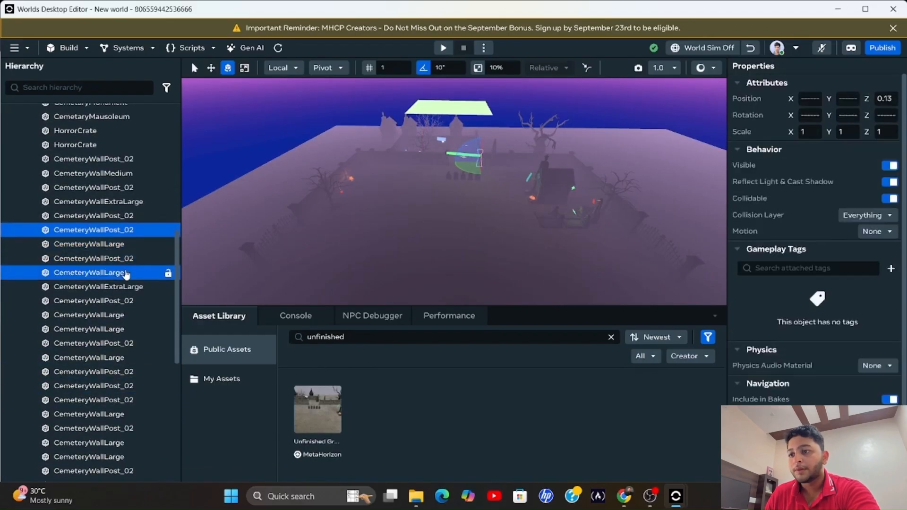
{"action": "left_click", "coordinate": [126, 273], "text": "ctrl"}
{"action": "left_click", "coordinate": [126, 287], "text": "ctrl"}
{"action": "left_click", "coordinate": [126, 287], "text": "ctrl"}
Add the CemeteryWallLarge sections and CemeteryWallPost_02 posts of the back wall and the crypt-side wall to the selection
{"action": "left_click", "coordinate": [124, 301], "text": "ctrl"}
{"action": "left_click", "coordinate": [121, 317], "text": "ctrl"}
{"action": "left_click", "coordinate": [119, 330], "text": "ctrl"}
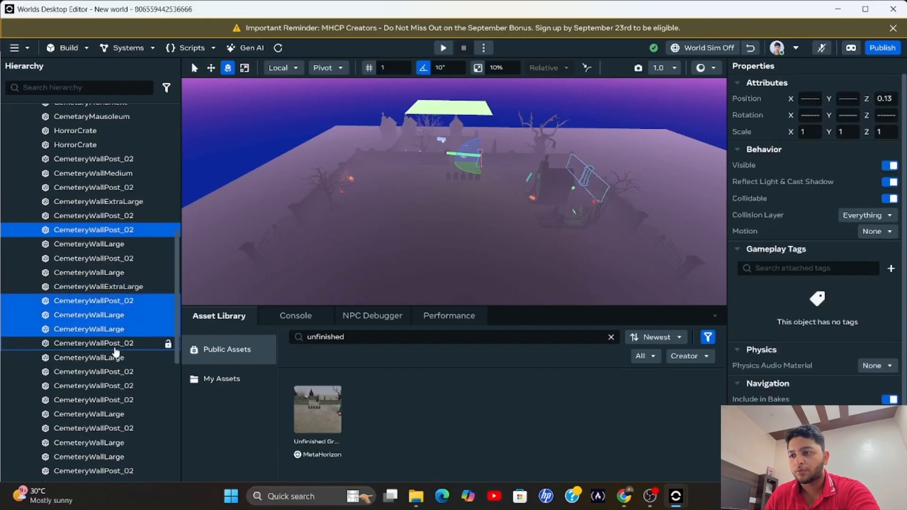
{"action": "left_click", "coordinate": [115, 344], "text": "ctrl"}
{"action": "left_click", "coordinate": [112, 358], "text": "ctrl"}
{"action": "left_click", "coordinate": [110, 372], "text": "ctrl"}
{"action": "left_click", "coordinate": [107, 386], "text": "ctrl"}
{"action": "left_click", "coordinate": [104, 400], "text": "ctrl"}
{"action": "left_click", "coordinate": [105, 415], "text": "ctrl"}
{"action": "left_click", "coordinate": [102, 428], "text": "ctrl"}
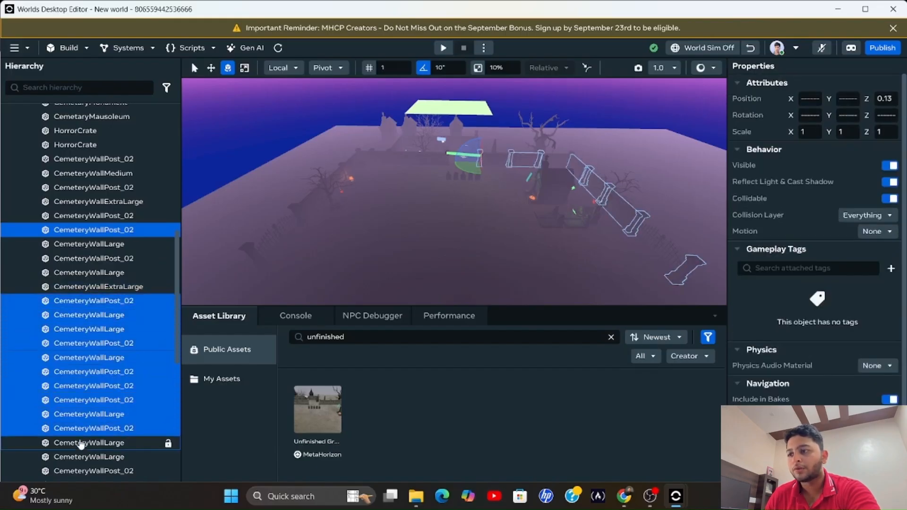
{"action": "left_click", "coordinate": [82, 443], "text": "ctrl"}
{"action": "left_click", "coordinate": [80, 457], "text": "ctrl"}
{"action": "left_click", "coordinate": [78, 472], "text": "ctrl"}
Add the remaining back wall posts, the medium and extra-large walls, the crypt-side double gate and GroundPlane_CemetaryMuddy to the selection
{"action": "scroll", "coordinate": [78, 453], "scroll_direction": "down", "scroll_amount": 5}
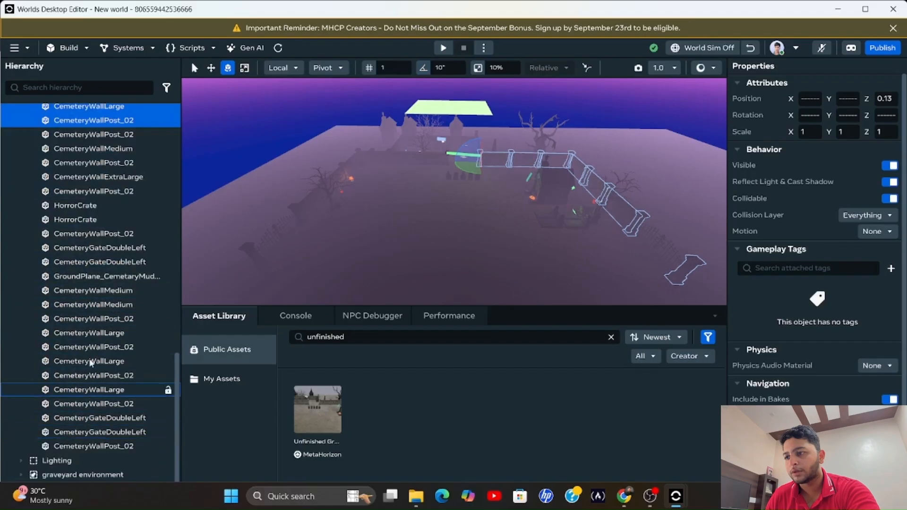
{"action": "left_click", "coordinate": [92, 135], "text": "ctrl"}
{"action": "left_click", "coordinate": [92, 149], "text": "ctrl"}
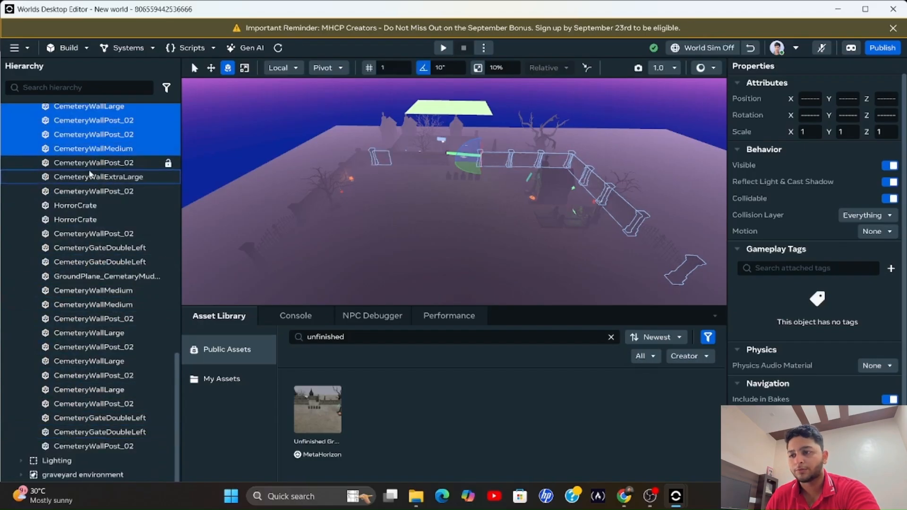
{"action": "left_click", "coordinate": [89, 163], "text": "ctrl"}
{"action": "left_click", "coordinate": [89, 178], "text": "ctrl"}
{"action": "left_click", "coordinate": [88, 191], "text": "ctrl"}
{"action": "left_click", "coordinate": [85, 234], "text": "ctrl"}
{"action": "left_click", "coordinate": [84, 248], "text": "ctrl"}
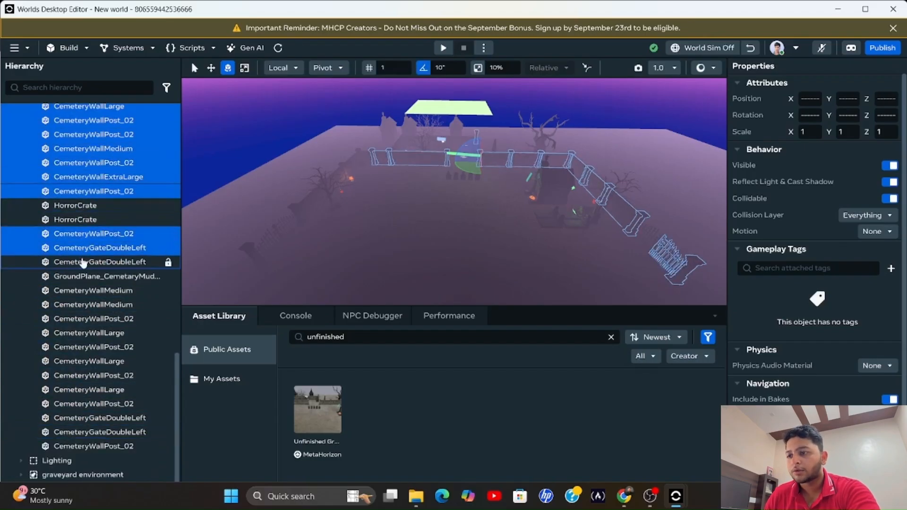
{"action": "left_click", "coordinate": [83, 263], "text": "ctrl"}
{"action": "left_click", "coordinate": [82, 277], "text": "ctrl"}
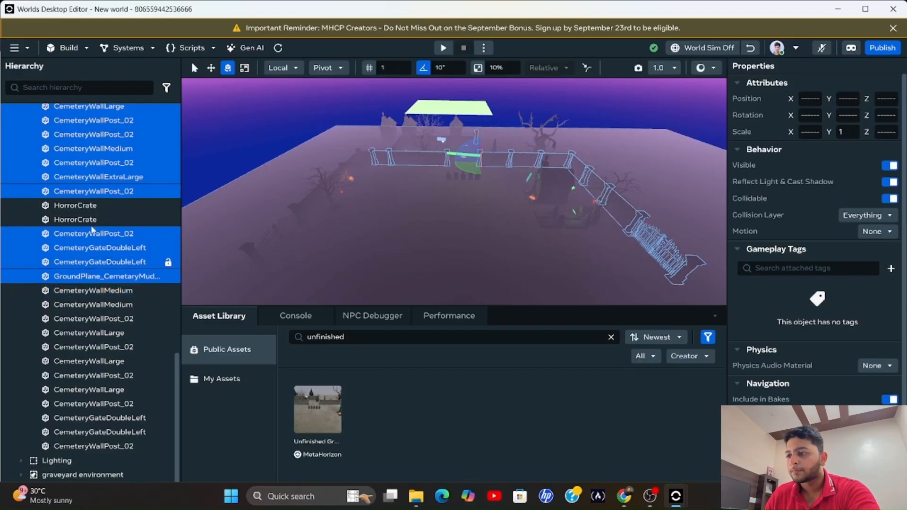
Exclude the stray post and add the opposite side's walls, posts and double gate to complete the perimeter selection
{"action": "left_click", "coordinate": [92, 234], "text": "ctrl"}
{"action": "left_click", "coordinate": [86, 305], "text": "ctrl"}
{"action": "left_click", "coordinate": [81, 319], "text": "ctrl"}
{"action": "left_click", "coordinate": [75, 347], "text": "ctrl"}
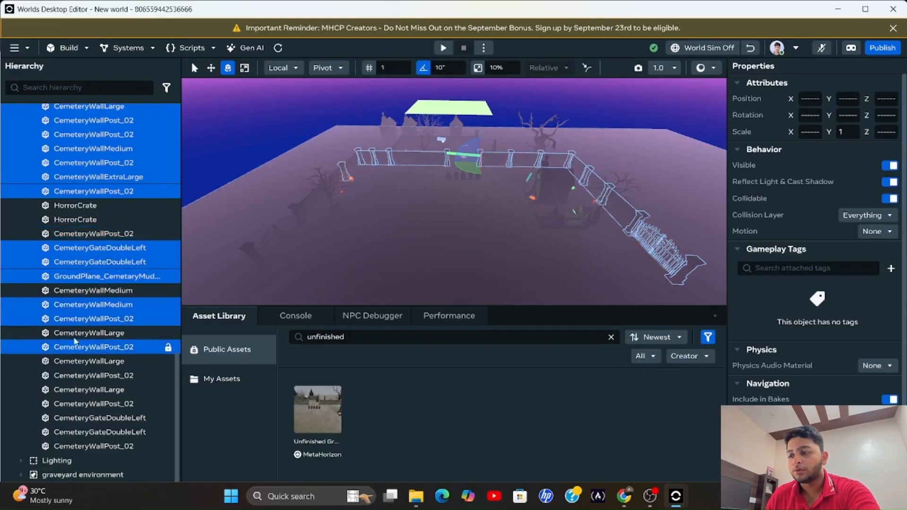
{"action": "left_click", "coordinate": [75, 334], "text": "ctrl"}
{"action": "left_click", "coordinate": [78, 361], "text": "ctrl"}
{"action": "left_click", "coordinate": [81, 376], "text": "ctrl"}
{"action": "left_click", "coordinate": [82, 404], "text": "ctrl"}
{"action": "left_click", "coordinate": [82, 419], "text": "ctrl"}
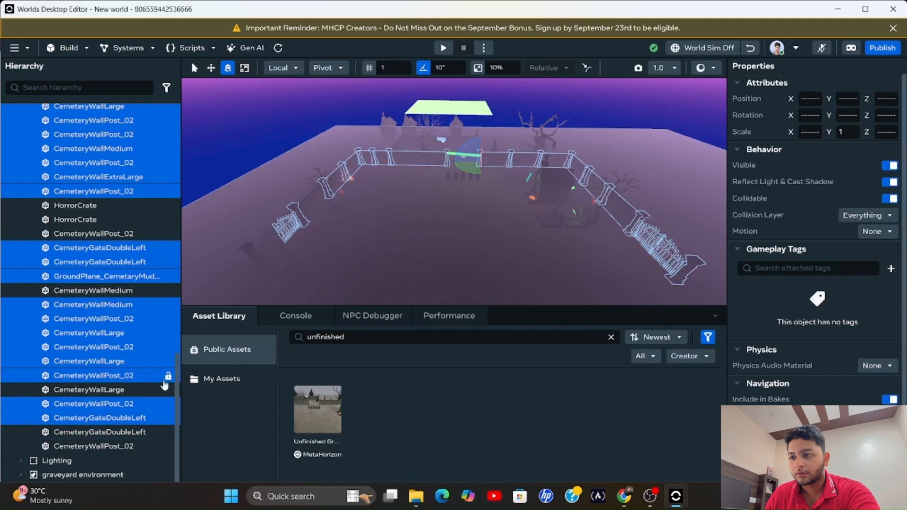
{"action": "left_click", "coordinate": [85, 390], "text": "ctrl"}
{"action": "left_click", "coordinate": [85, 433], "text": "ctrl"}
{"action": "left_click", "coordinate": [85, 447], "text": "ctrl"}
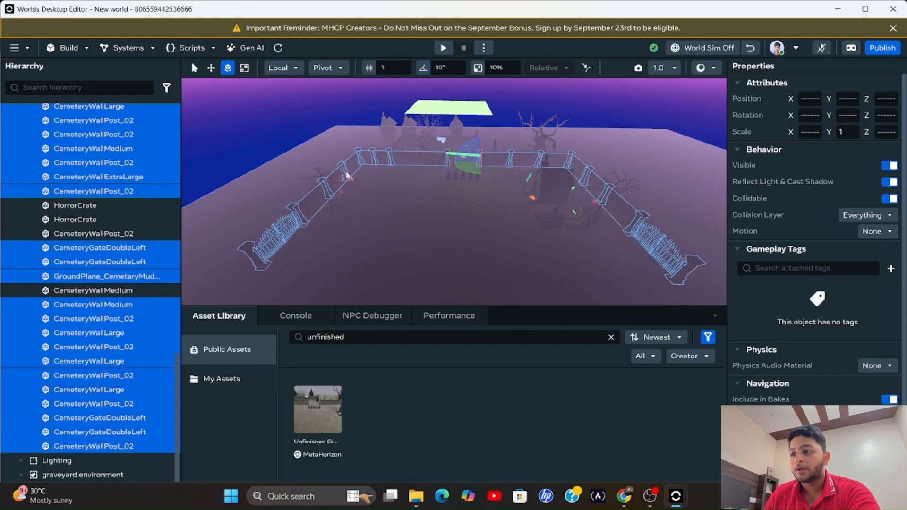
Duplicate the selected walls, gates and ground plane and move the copies outward from the back wall towards the graveyard's open front
{"action": "left_click", "coordinate": [617, 224]}
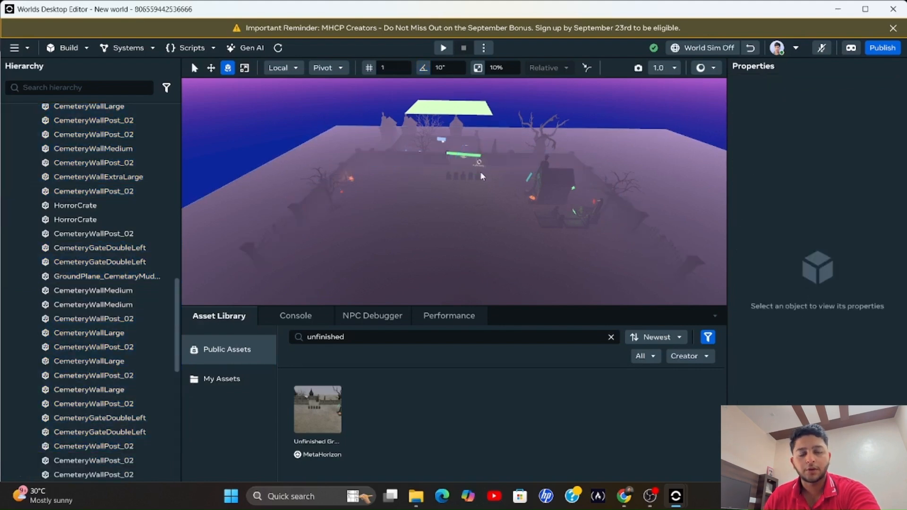
{"action": "right_click_drag", "start_coordinate": [479, 161], "coordinate": [553, 165]}
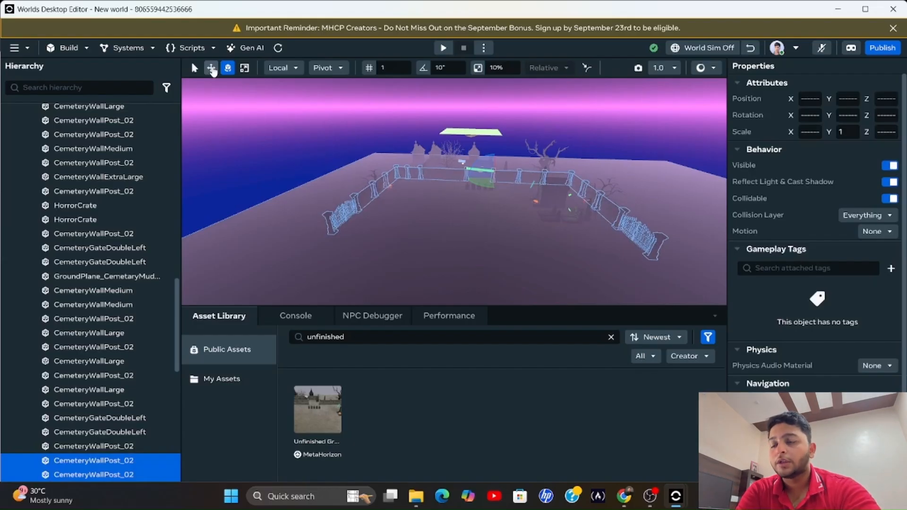
{"action": "left_click", "coordinate": [211, 68]}
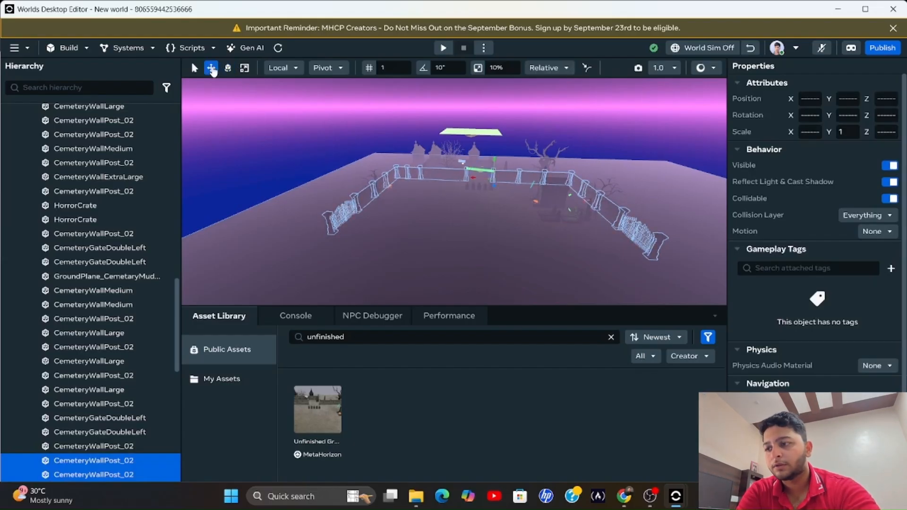
{"action": "left_click_drag", "start_coordinate": [497, 186], "coordinate": [482, 250]}
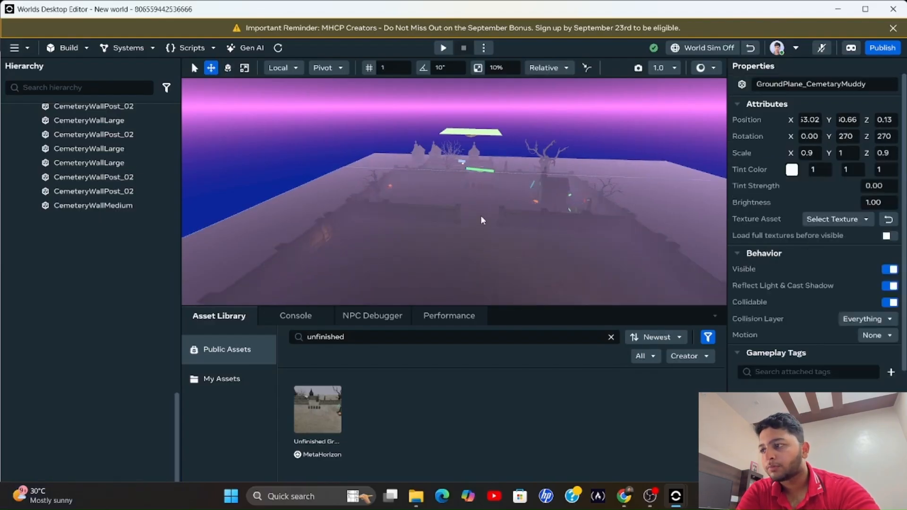
Rotate the copied wall section about 180° so its open side faces the original graveyard
{"action": "left_click", "coordinate": [228, 68]}
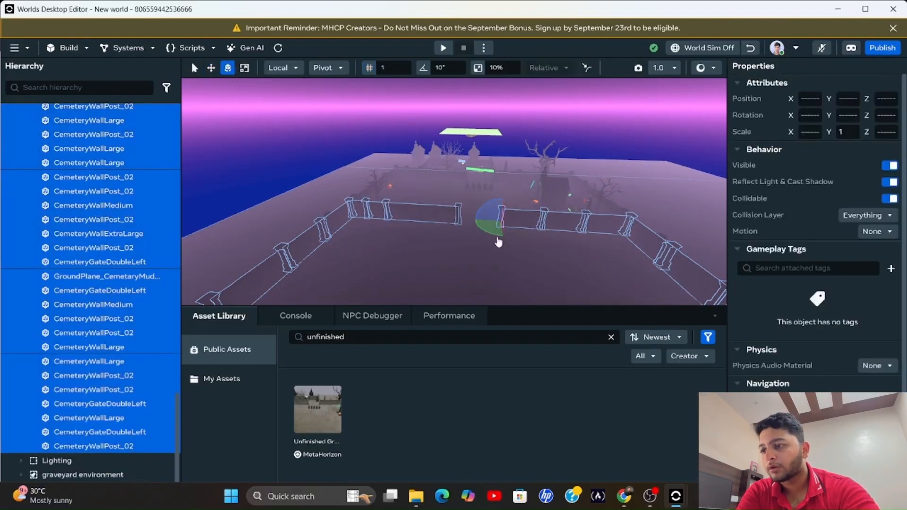
{"action": "left_click_drag", "start_coordinate": [494, 238], "coordinate": [570, 213]}
{"action": "key", "text": "ctrl+z"}
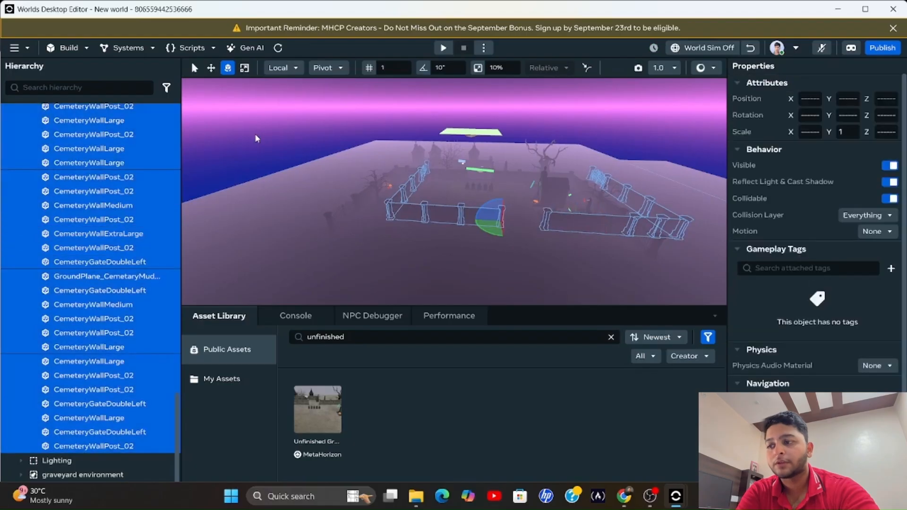
Move the rotated section outward along its Z axis until its gates roughly meet the original graveyard's gates
{"action": "left_click", "coordinate": [211, 68]}
{"action": "left_click_drag", "start_coordinate": [515, 224], "coordinate": [336, 366]}
{"action": "key", "text": "ctrl+z"}
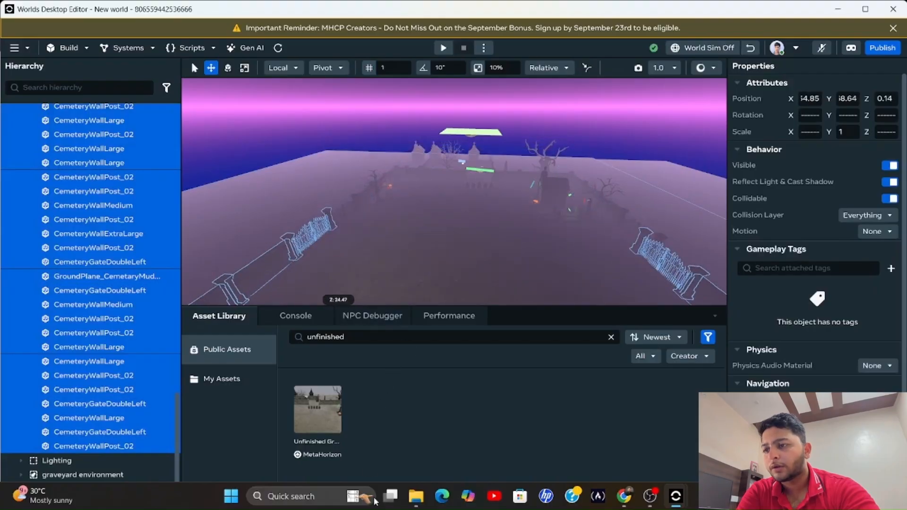
{"action": "right_click_drag", "start_coordinate": [456, 218], "coordinate": [397, 229]}
{"action": "left_click_drag", "start_coordinate": [394, 284], "coordinate": [378, 307]}
{"action": "left_click", "coordinate": [433, 245]}
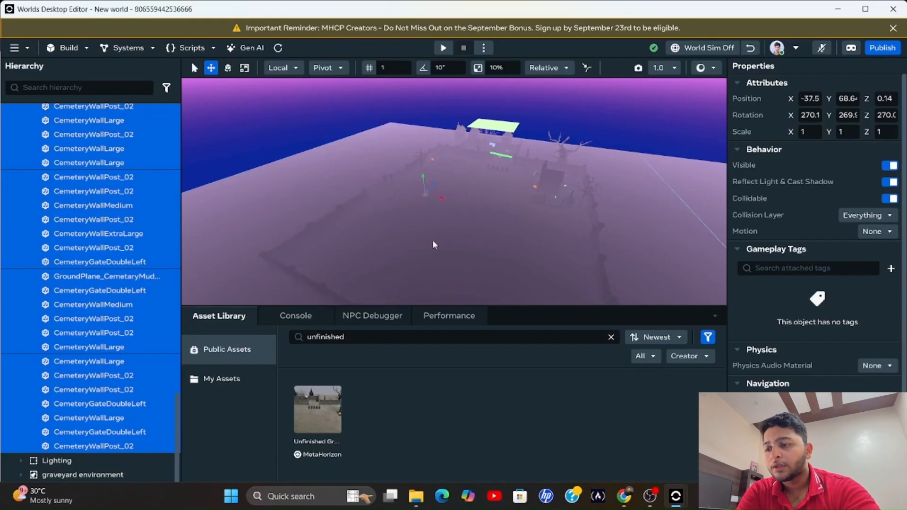
{"action": "key", "text": "ctrl+z"}
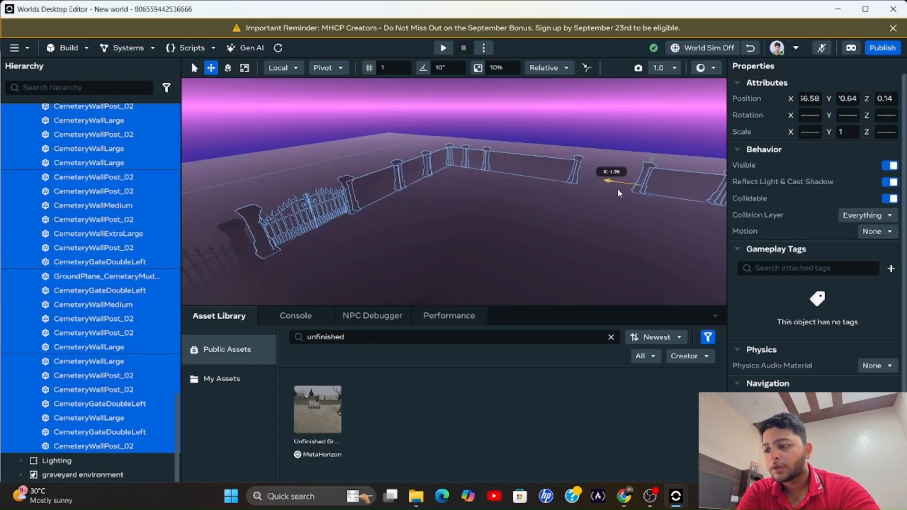
Fine-tune the copied section along X and Z to align with the original walls, placing its ground plane at about X -35.2, Y 42.0
{"action": "left_click_drag", "start_coordinate": [618, 193], "coordinate": [697, 173]}
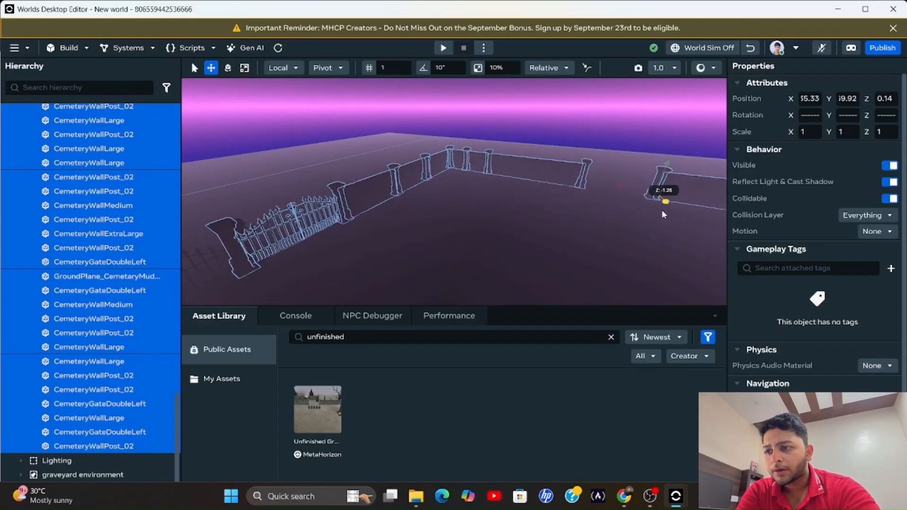
{"action": "left_click_drag", "start_coordinate": [629, 190], "coordinate": [618, 190]}
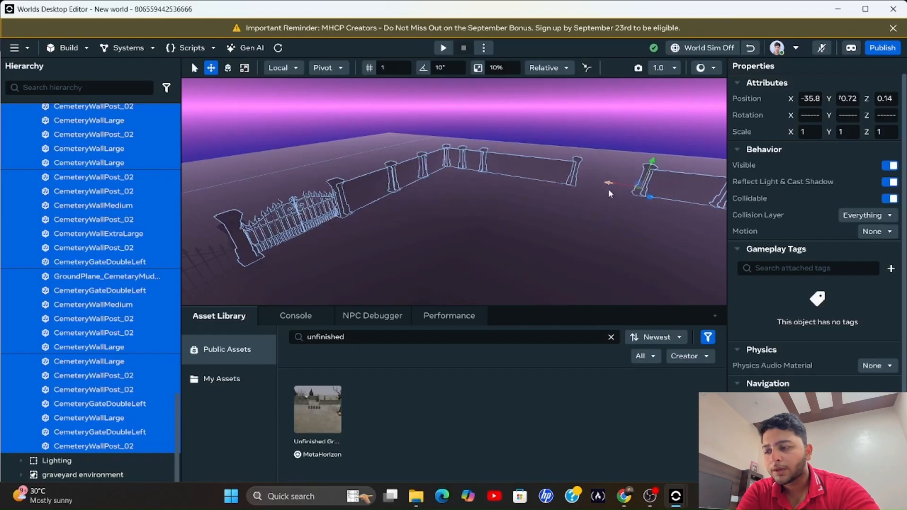
{"action": "right_click_drag", "start_coordinate": [355, 189], "coordinate": [463, 164]}
{"action": "key", "text": "w"}
{"action": "key", "text": "s"}
{"action": "left_click_drag", "start_coordinate": [603, 186], "coordinate": [615, 183]}
{"action": "right_click_drag", "start_coordinate": [472, 182], "coordinate": [546, 173]}
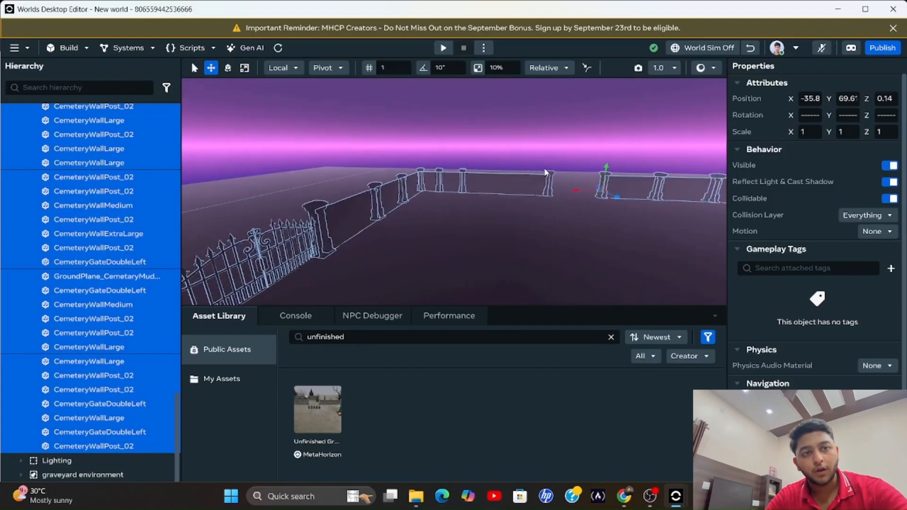
{"action": "left_click_drag", "start_coordinate": [615, 200], "coordinate": [620, 202]}
{"action": "right_click_drag", "start_coordinate": [579, 183], "coordinate": [555, 173]}
{"action": "left_click", "coordinate": [482, 133]}
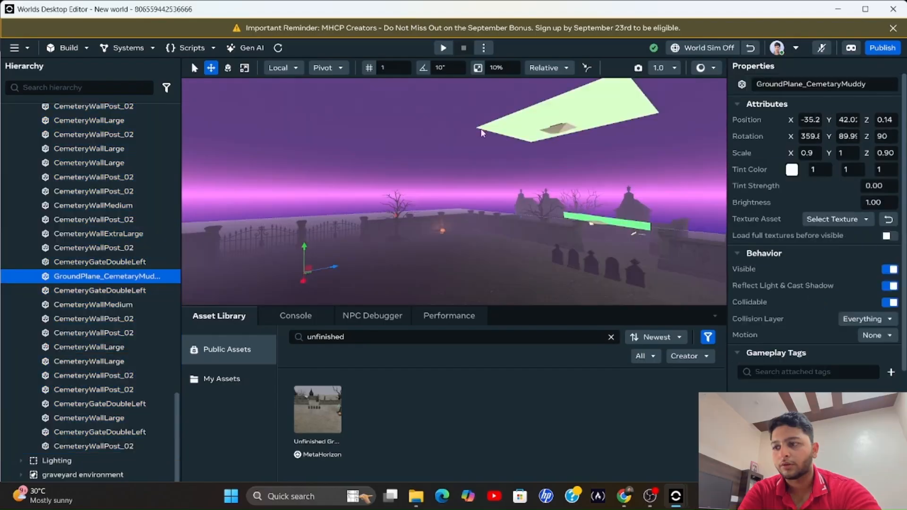
Preview the world and run the avatar through the graveyard into the enlarged walled area and back
{"action": "left_click", "coordinate": [447, 51]}
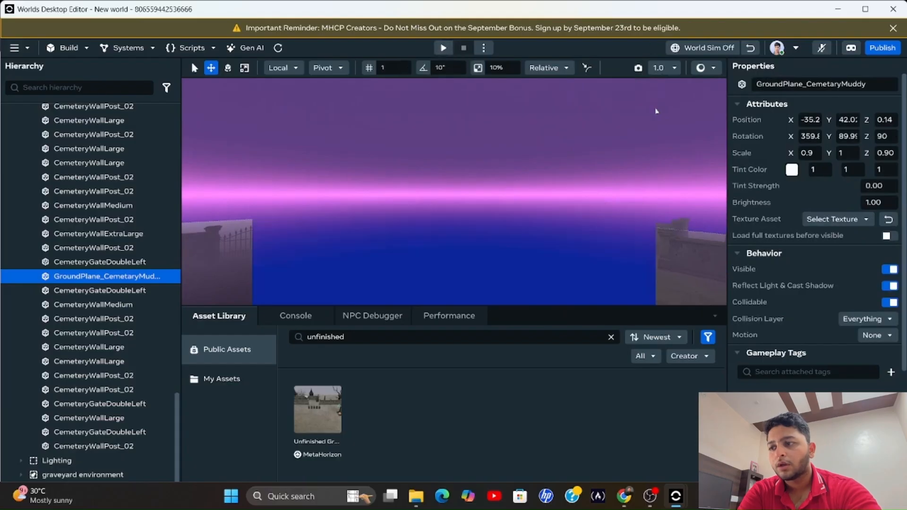
{"action": "key", "text": "w"}
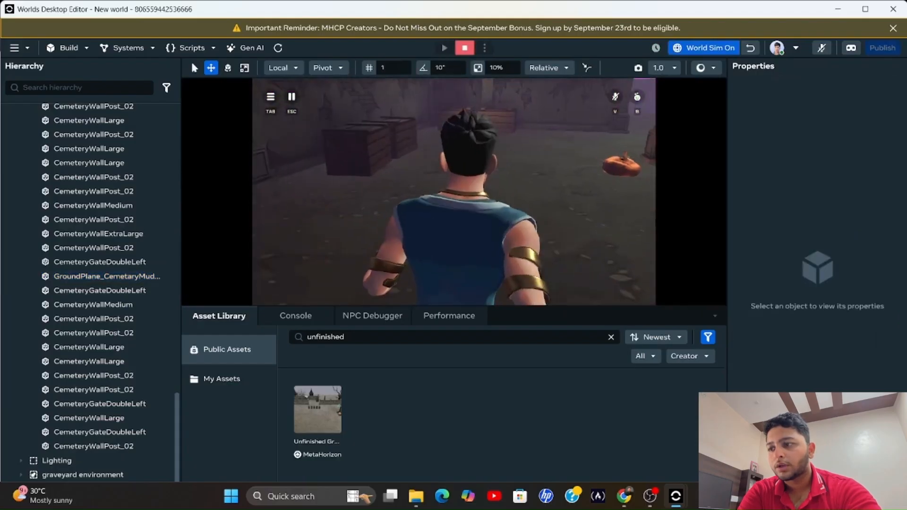
{"action": "key", "text": "w"}
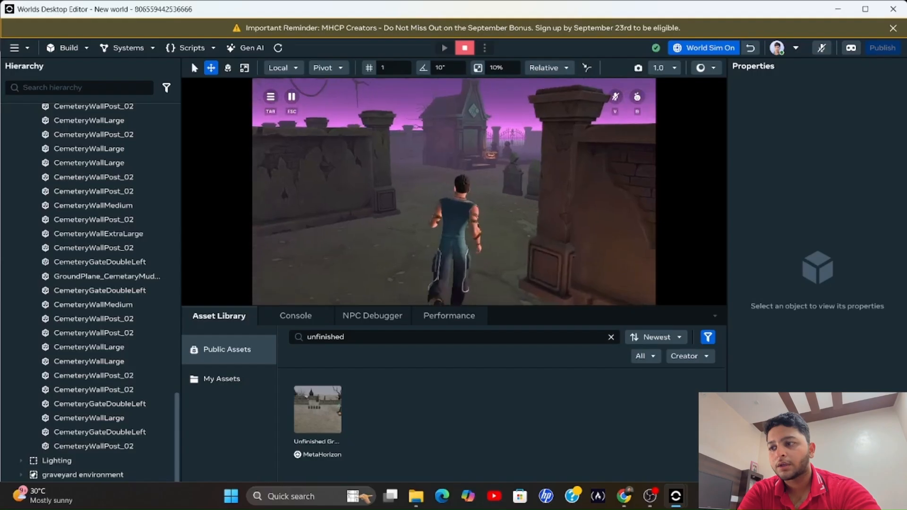
{"action": "key", "text": "w"}
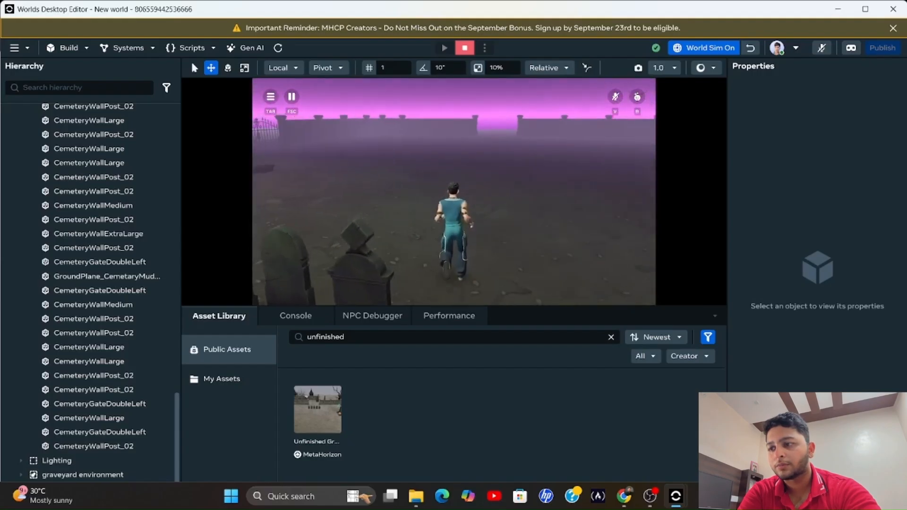
{"action": "key", "text": "w"}
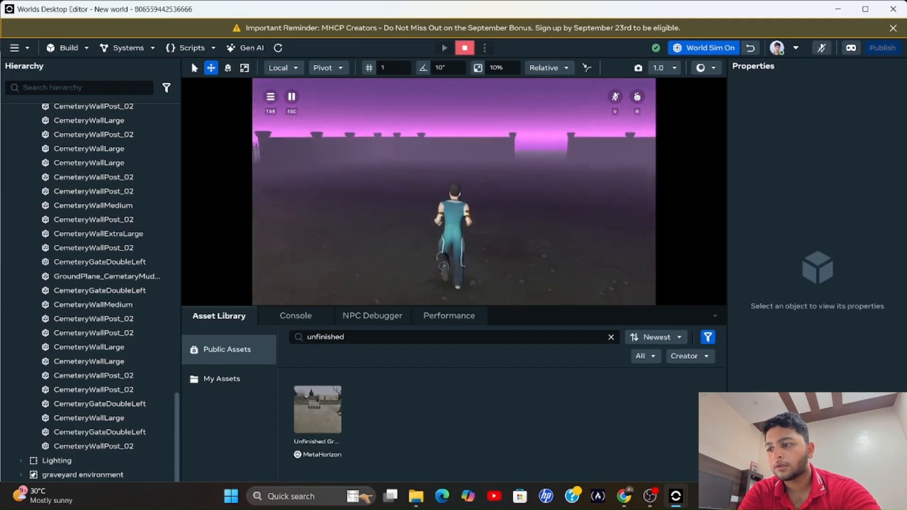
{"action": "key", "text": "w"}
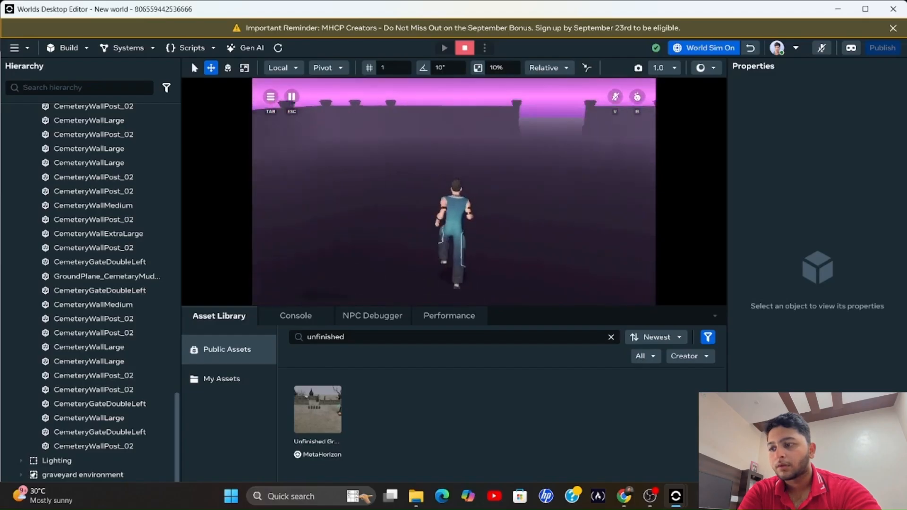
{"action": "key", "text": "w"}
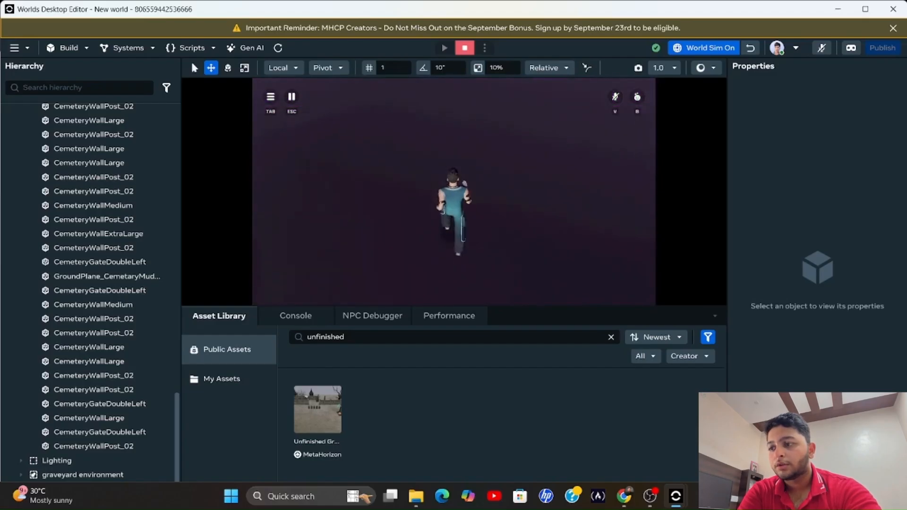
{"action": "key", "text": "w"}
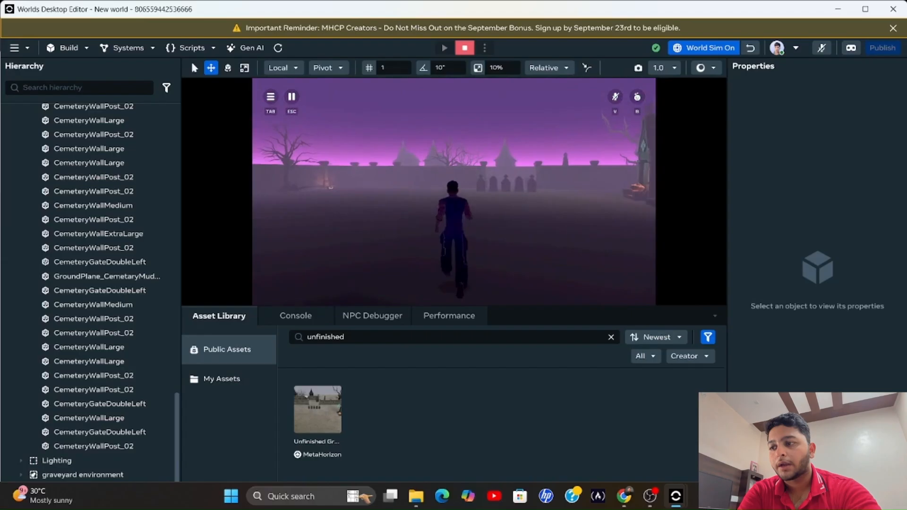
{"action": "key", "text": "w"}
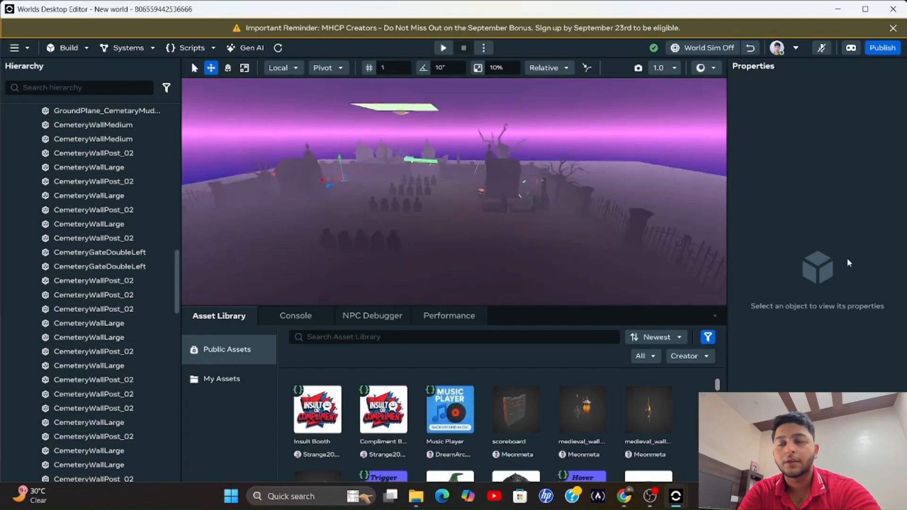
{"action": "right_click_drag", "start_coordinate": [849, 262], "coordinate": [565, 301]}
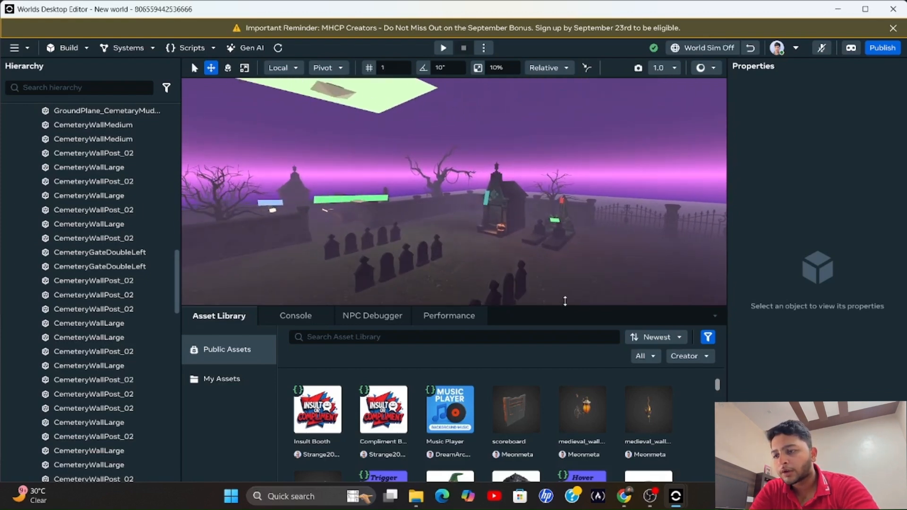
Duplicate the pumpkin-lit mausoleum with its adjoining graves, statue, crate and bare tree, and move the copy along X beside the original
{"action": "left_click", "coordinate": [548, 236]}
{"action": "left_click", "coordinate": [565, 213], "text": "ctrl"}
{"action": "right_click_drag", "start_coordinate": [626, 235], "coordinate": [710, 244]}
{"action": "key", "text": "w"}
{"action": "left_click", "coordinate": [584, 218], "text": "ctrl"}
{"action": "left_click", "coordinate": [568, 194], "text": "ctrl"}
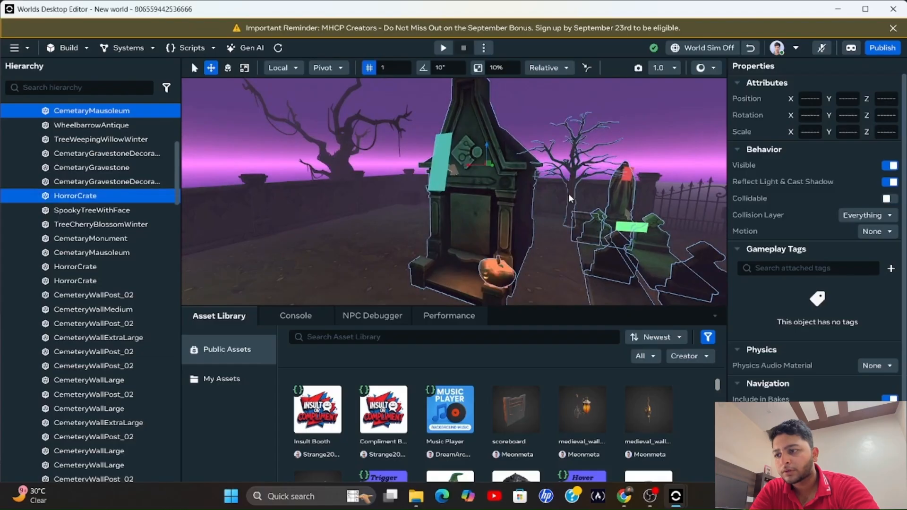
{"action": "key", "text": "s"}
{"action": "right_click_drag", "start_coordinate": [647, 267], "coordinate": [729, 235]}
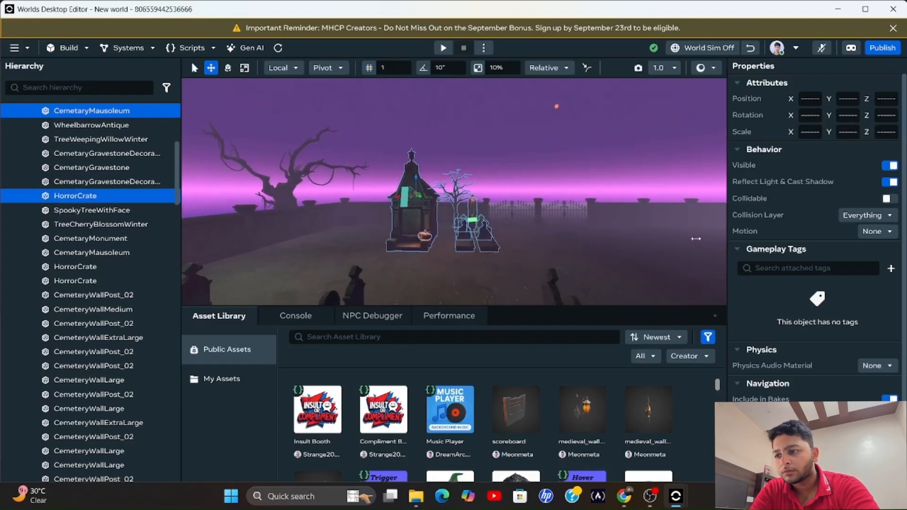
{"action": "left_click", "coordinate": [587, 258]}
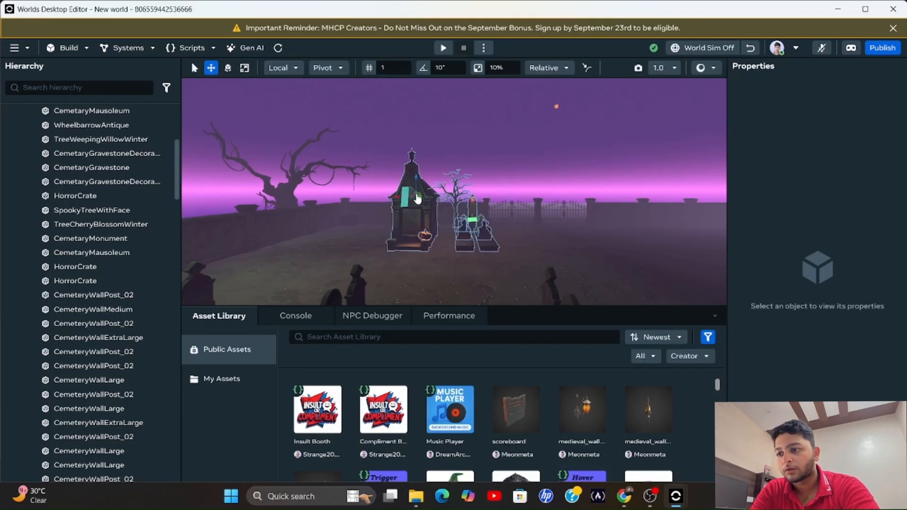
{"action": "left_click_drag", "start_coordinate": [503, 215], "coordinate": [530, 216]}
{"action": "left_click", "coordinate": [541, 222]}
{"action": "right_click_drag", "start_coordinate": [616, 266], "coordinate": [598, 263]}
{"action": "key", "text": "d"}
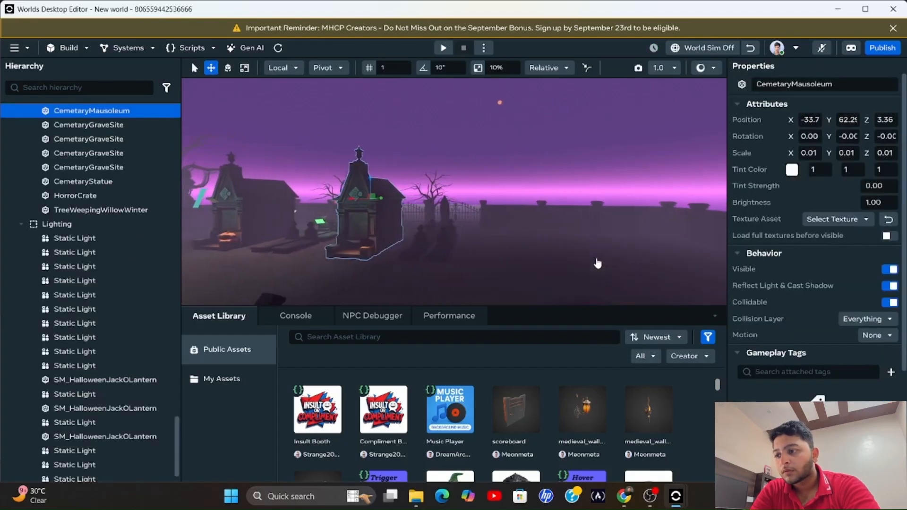
Move the copied mausoleum group farther along the same side of the graveyard, to about X -50.5, Y 68.2
{"action": "key", "text": "ctrl+z"}
{"action": "left_click_drag", "start_coordinate": [353, 201], "coordinate": [447, 200]}
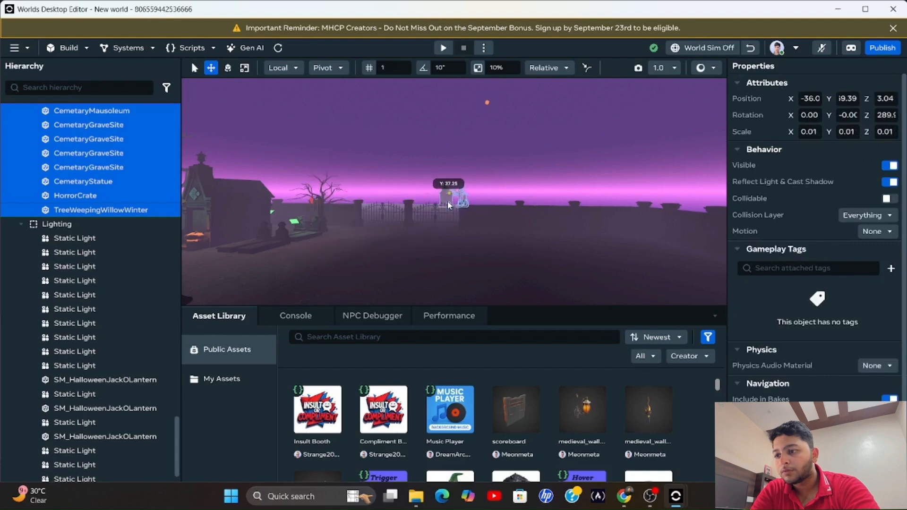
{"action": "key", "text": "ctrl+z"}
{"action": "left_click_drag", "start_coordinate": [321, 200], "coordinate": [547, 256]}
{"action": "left_click", "coordinate": [557, 243]}
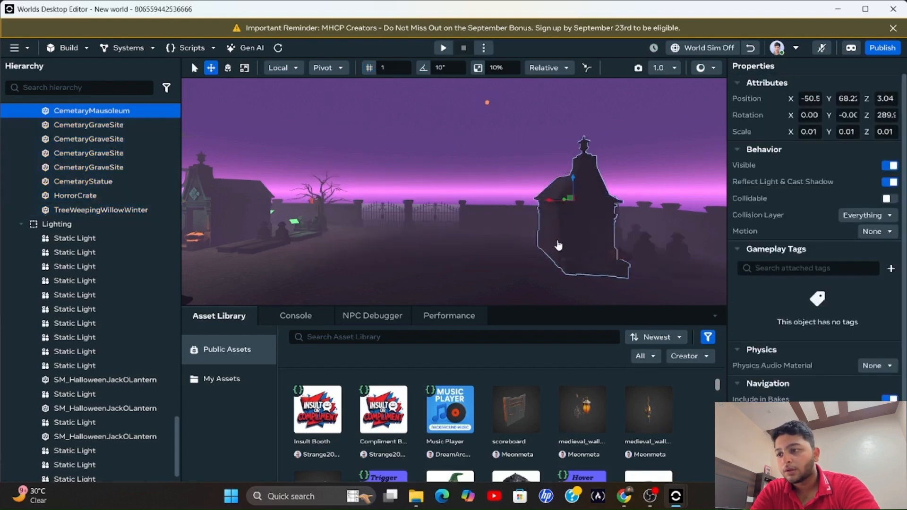
Duplicate the copied mausoleum twice and space the duplicates along X in a row toward the original mausoleum
{"action": "key", "text": "ctrl+d"}
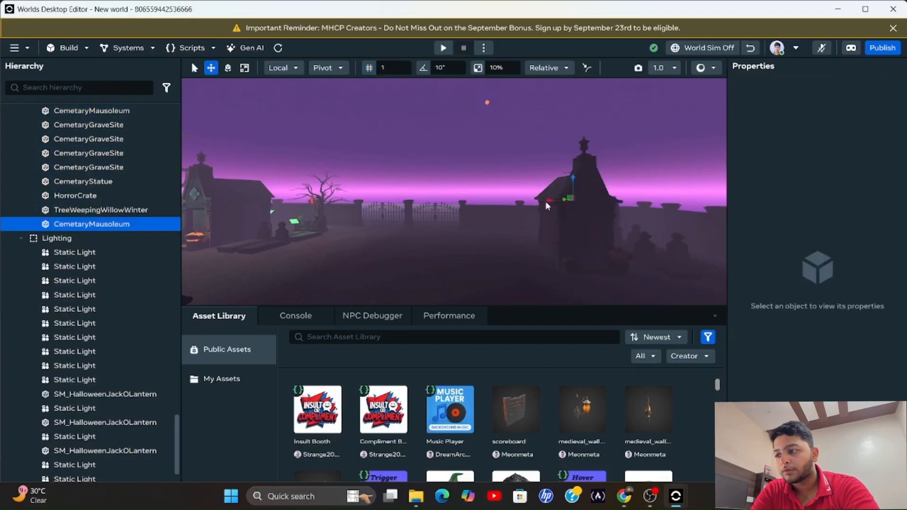
{"action": "left_click_drag", "start_coordinate": [547, 200], "coordinate": [445, 208]}
{"action": "key", "text": "ctrl+d"}
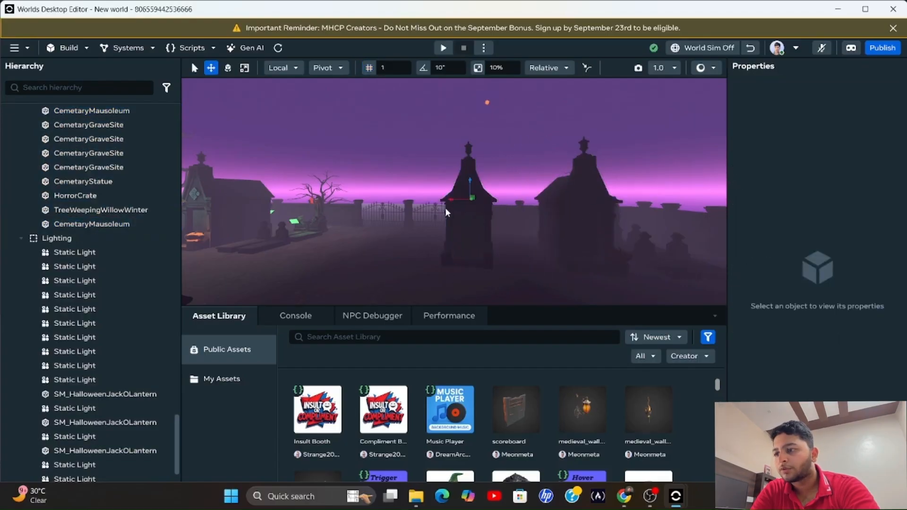
{"action": "left_click", "coordinate": [455, 200]}
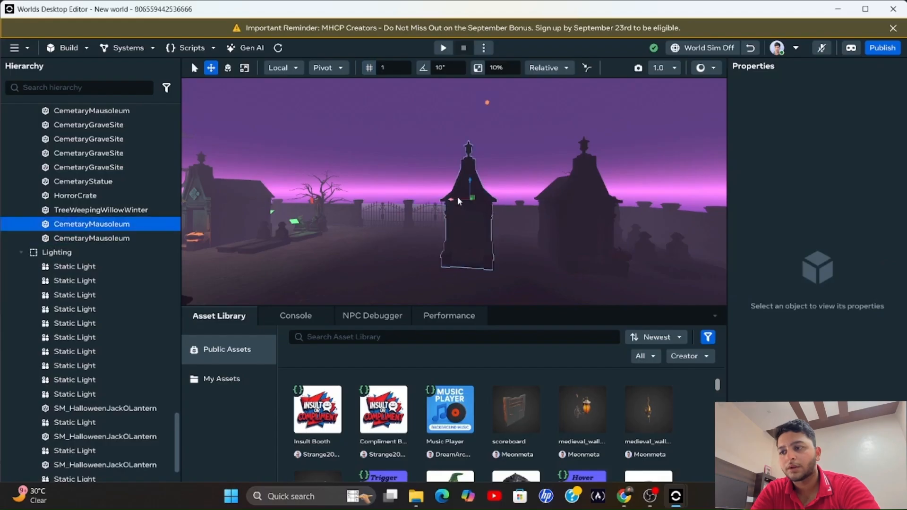
{"action": "left_click_drag", "start_coordinate": [454, 197], "coordinate": [355, 195]}
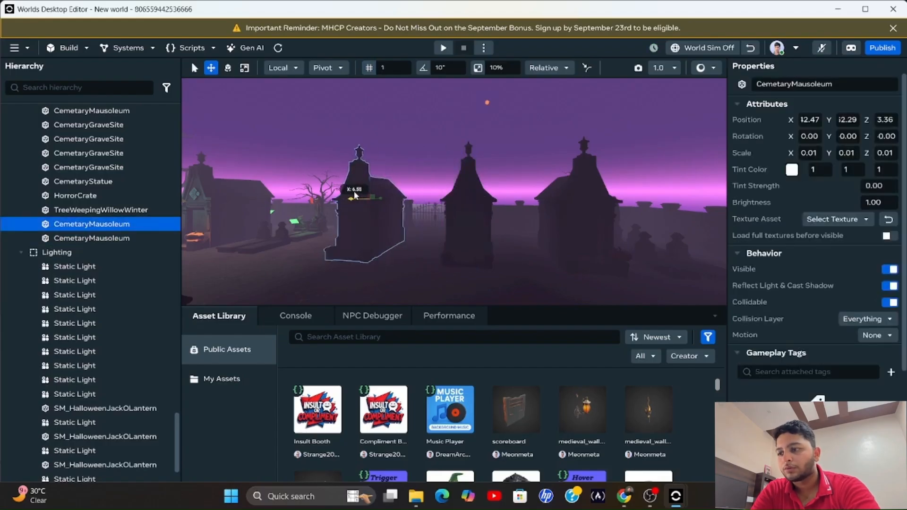
{"action": "left_click", "coordinate": [421, 270]}
{"action": "key", "text": "s"}
{"action": "right_click_drag", "start_coordinate": [515, 202], "coordinate": [461, 247]}
{"action": "left_click", "coordinate": [632, 217]}
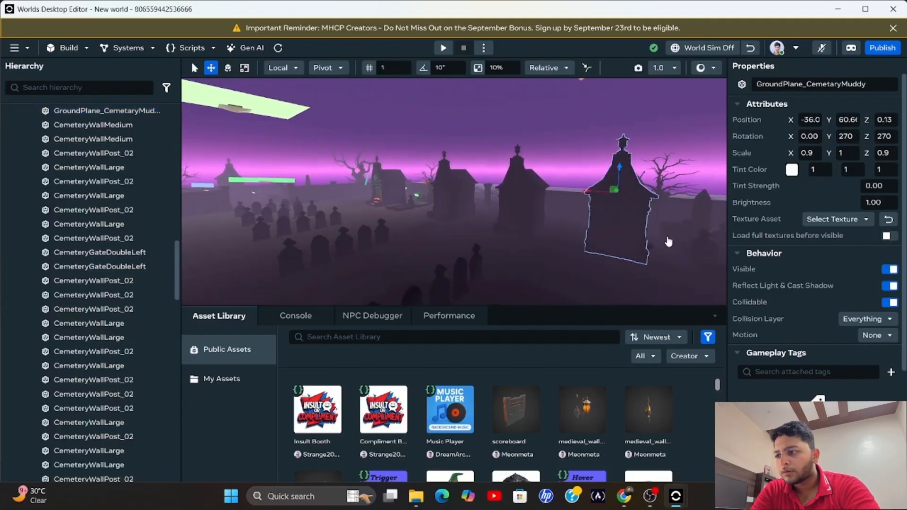
{"action": "right_click_drag", "start_coordinate": [632, 246], "coordinate": [542, 275]}
{"action": "key", "text": "w"}
{"action": "left_click", "coordinate": [486, 236], "text": "shift"}
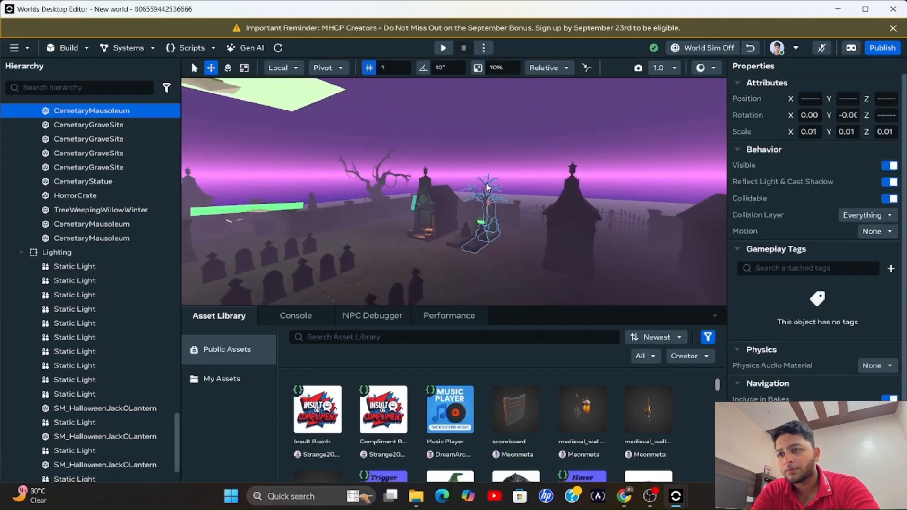
{"action": "left_click", "coordinate": [477, 230], "text": "shift"}
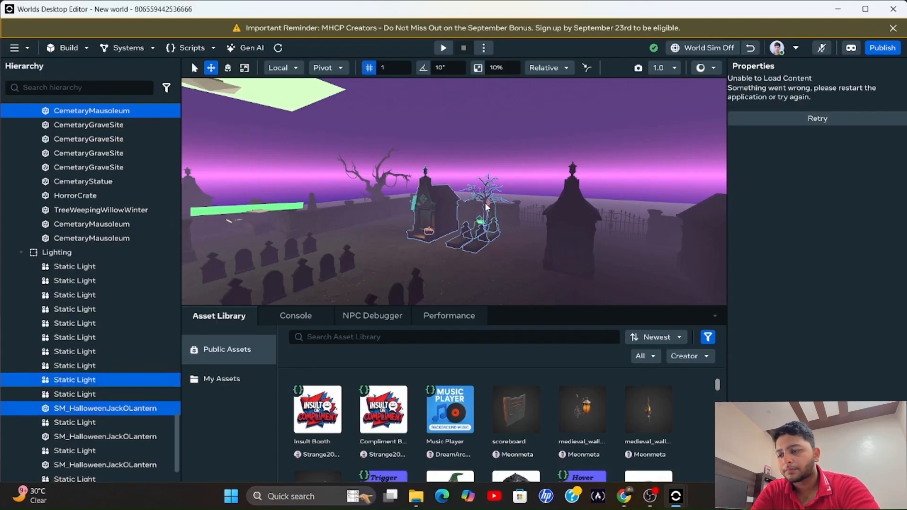
{"action": "left_click", "coordinate": [523, 257]}
Copy the original mausoleum with its two graves, statue and bare tree, paste it, and move the copy to the opposite side of the graveyard
{"action": "key", "text": "s"}
{"action": "right_click_drag", "start_coordinate": [539, 260], "coordinate": [473, 265]}
{"action": "left_click", "coordinate": [483, 229]}
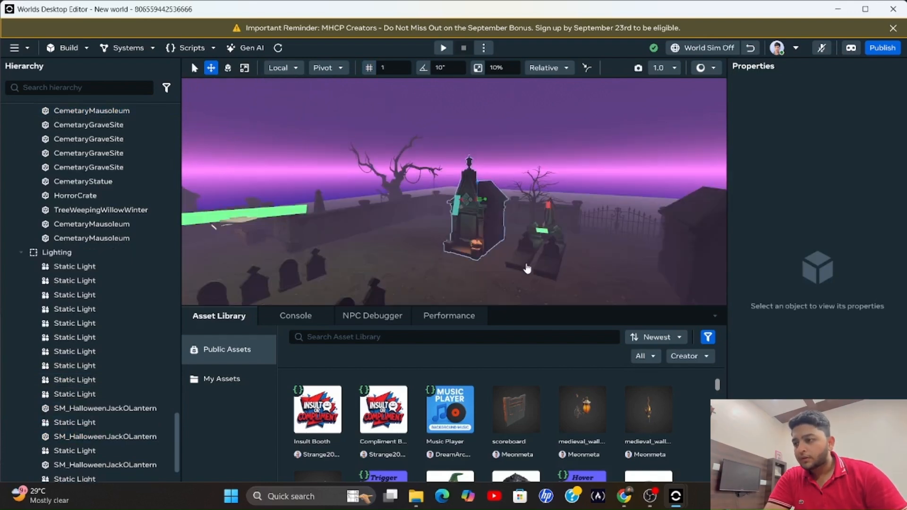
{"action": "left_click", "coordinate": [525, 266], "text": "shift"}
{"action": "left_click", "coordinate": [552, 257], "text": "shift"}
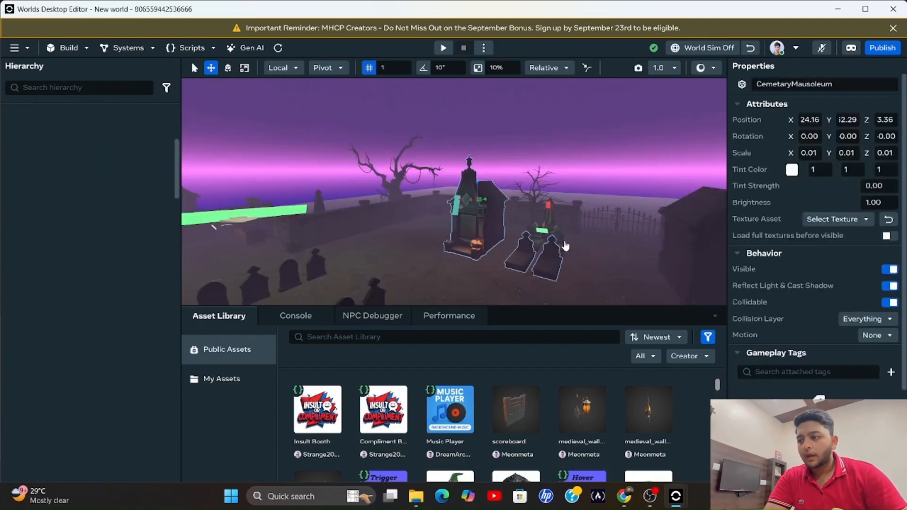
{"action": "left_click", "coordinate": [534, 235], "text": "shift"}
{"action": "left_click", "coordinate": [550, 207], "text": "shift"}
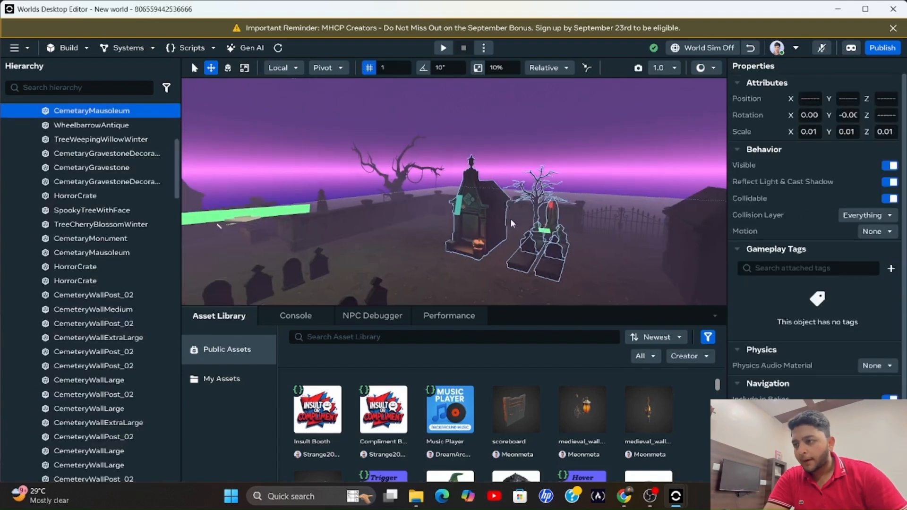
{"action": "key", "text": "w"}
{"action": "right_click_drag", "start_coordinate": [510, 218], "coordinate": [605, 186]}
{"action": "key", "text": "s"}
{"action": "key", "text": "s"}
{"action": "key", "text": "s"}
{"action": "key", "text": "s"}
{"action": "right_click_drag", "start_coordinate": [538, 238], "coordinate": [433, 247]}
{"action": "left_click", "coordinate": [433, 248]}
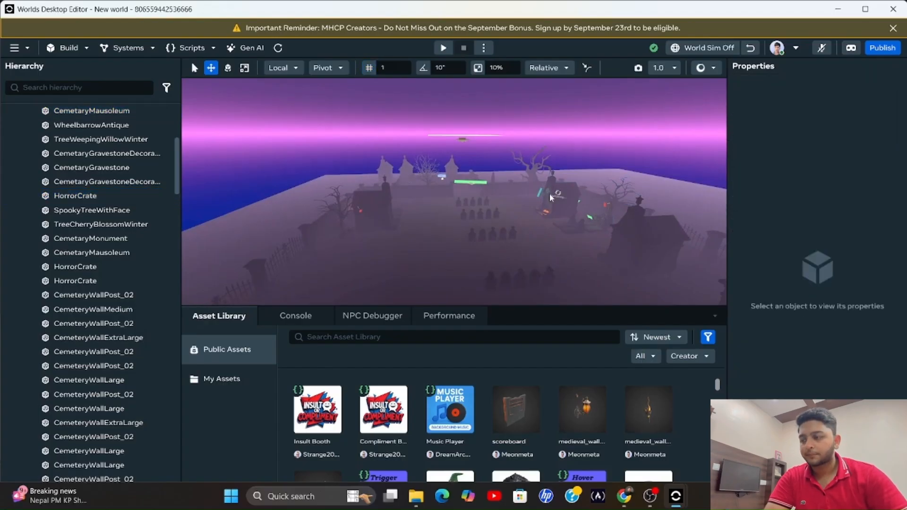
{"action": "key", "text": "ctrl+v"}
{"action": "left_click_drag", "start_coordinate": [579, 188], "coordinate": [370, 210]}
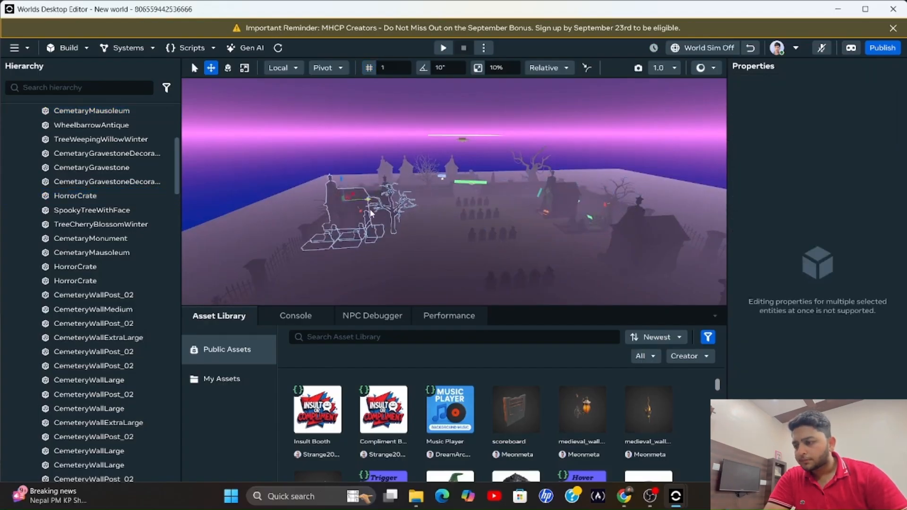
Move the pasted mausoleum group along the side wall in global space into the far corner of the extended area
{"action": "left_click", "coordinate": [377, 197]}
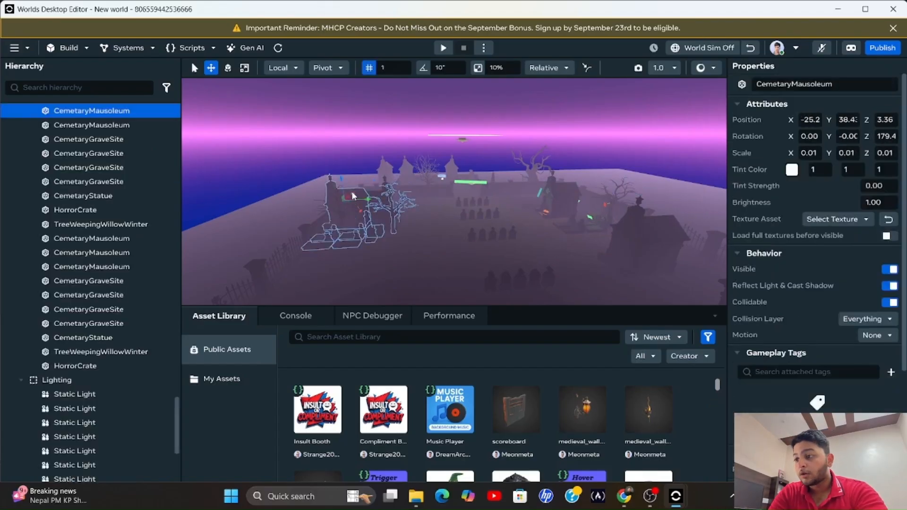
{"action": "left_click_drag", "start_coordinate": [352, 196], "coordinate": [343, 215]}
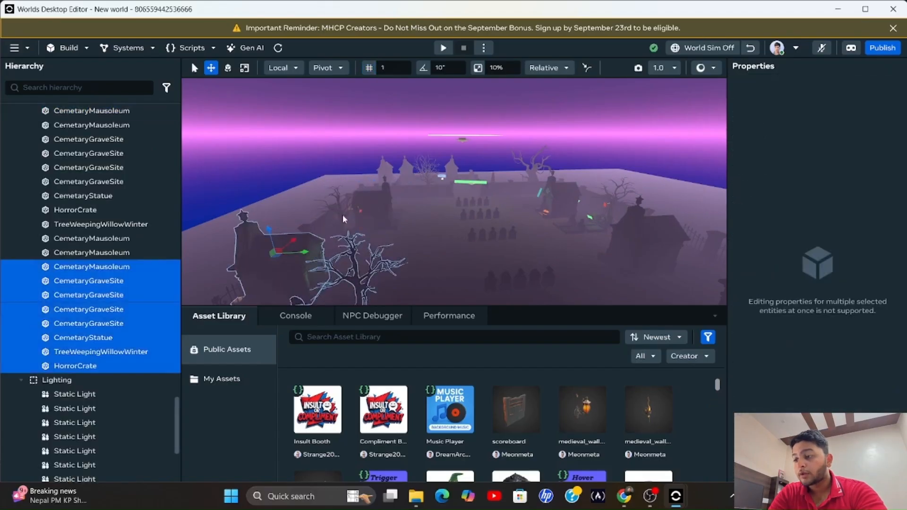
{"action": "right_click_drag", "start_coordinate": [343, 216], "coordinate": [316, 229]}
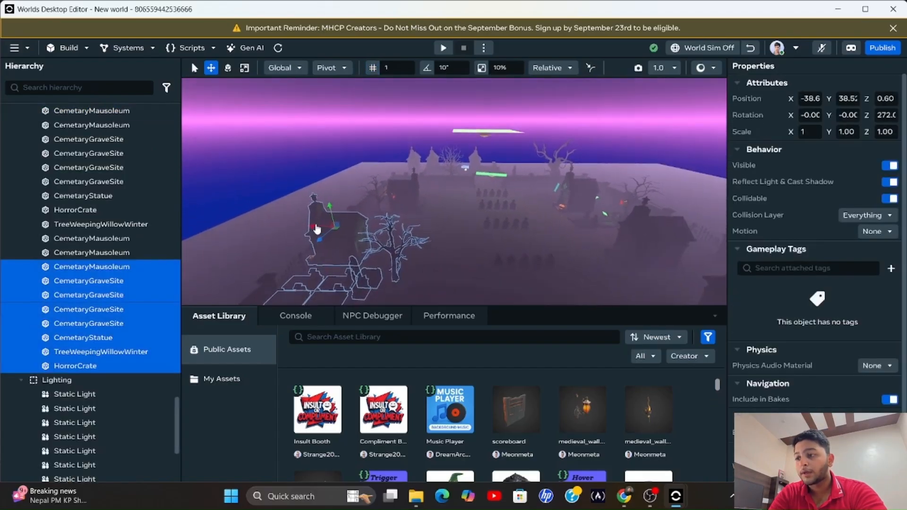
{"action": "left_click_drag", "start_coordinate": [316, 228], "coordinate": [349, 282]}
{"action": "scroll", "coordinate": [348, 246], "scroll_direction": "down", "scroll_amount": 2}
{"action": "right_click_drag", "start_coordinate": [350, 282], "coordinate": [115, 339]}
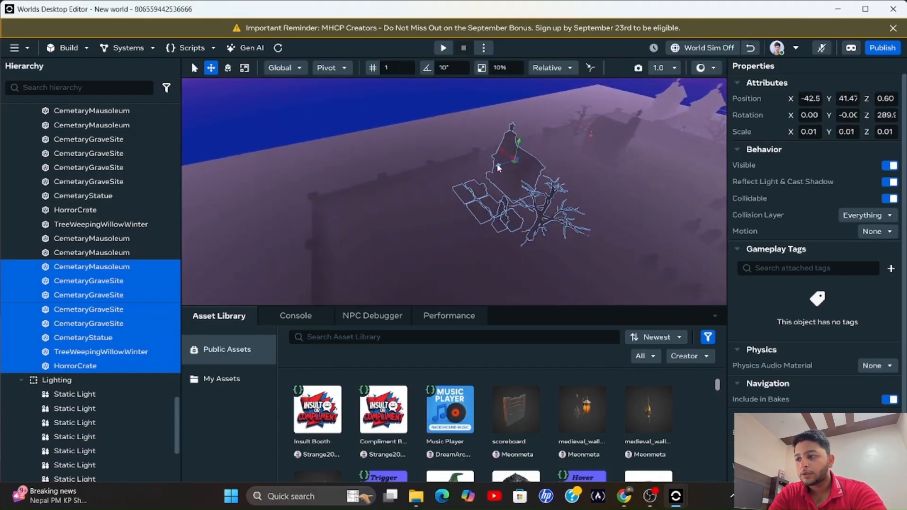
{"action": "left_click_drag", "start_coordinate": [499, 168], "coordinate": [437, 209]}
{"action": "left_click", "coordinate": [549, 112]}
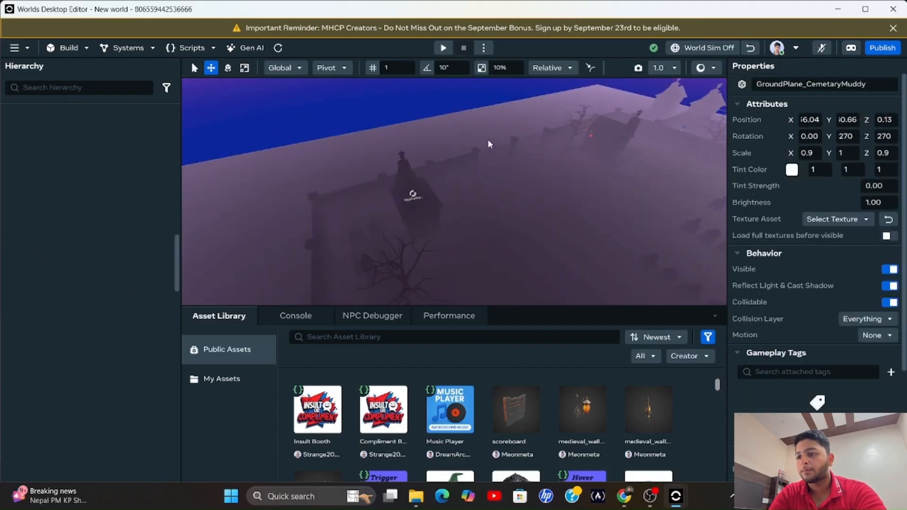
Duplicate the corner mausoleum twice and space the copies in a row along the side wall
{"action": "left_click", "coordinate": [414, 193]}
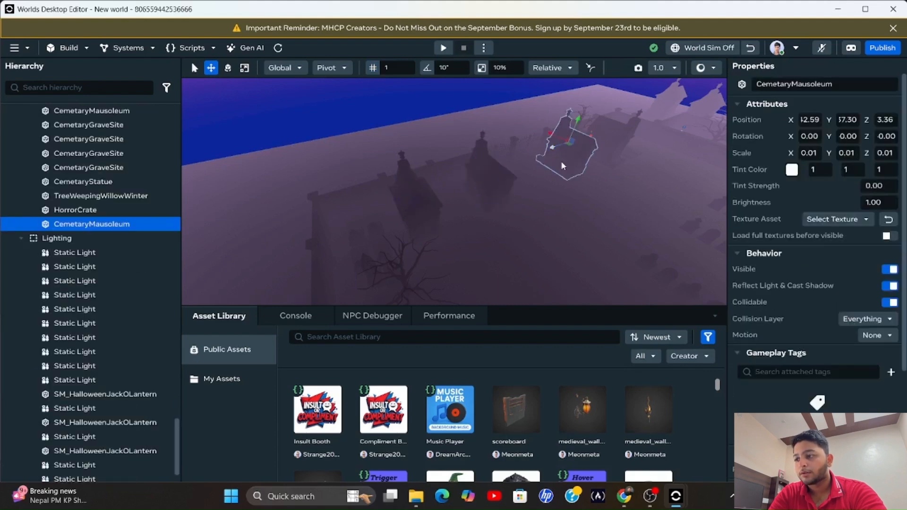
{"action": "key", "text": "ctrl+d"}
{"action": "left_click_drag", "start_coordinate": [541, 153], "coordinate": [620, 175]}
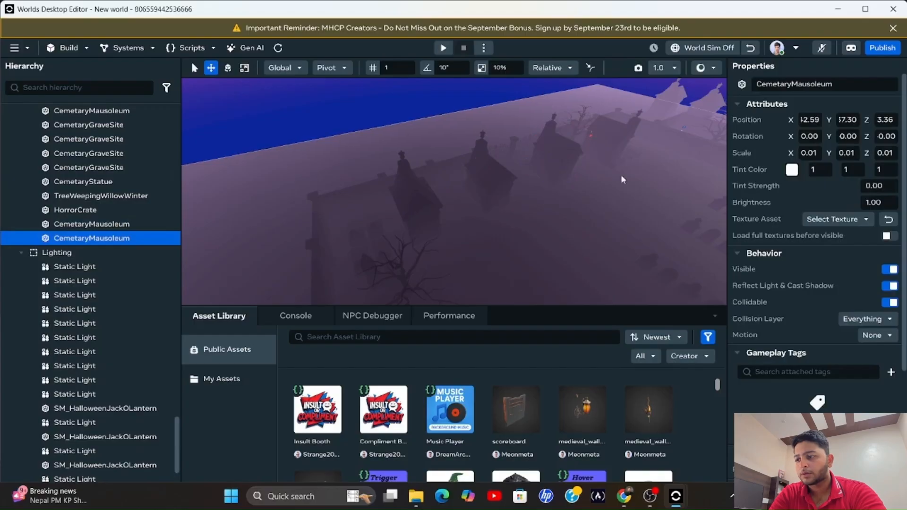
Duplicate the large rectangular pale-green static light and move the copy over the extended section of the graveyard
{"action": "right_click_drag", "start_coordinate": [621, 174], "coordinate": [659, 134]}
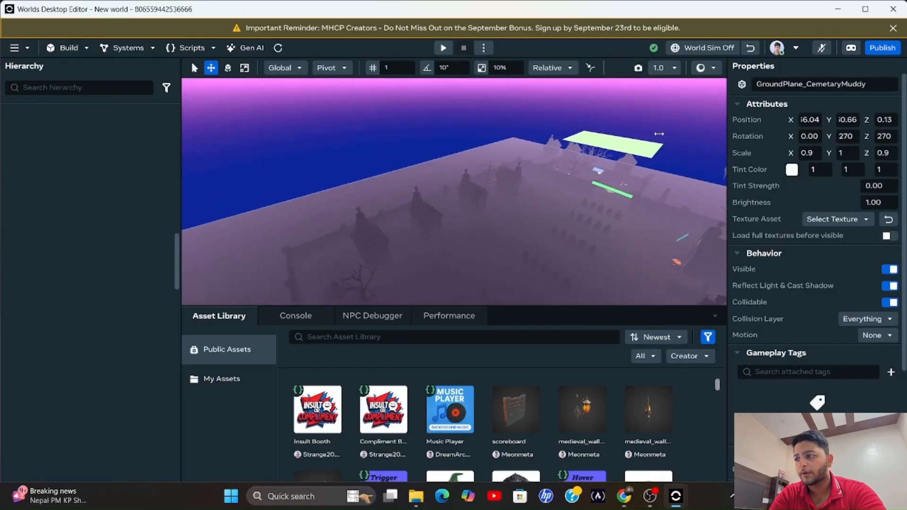
{"action": "left_click", "coordinate": [602, 169]}
{"action": "mouse_move", "coordinate": [603, 171]}
{"action": "right_mouse_down"}
{"action": "mouse_move", "coordinate": [565, 185]}
{"action": "mouse_move", "coordinate": [530, 236]}
{"action": "mouse_move", "coordinate": [610, 193]}
{"action": "mouse_move", "coordinate": [607, 177]}
{"action": "right_mouse_up"}
{"action": "left_click_drag", "start_coordinate": [531, 187], "coordinate": [365, 291]}
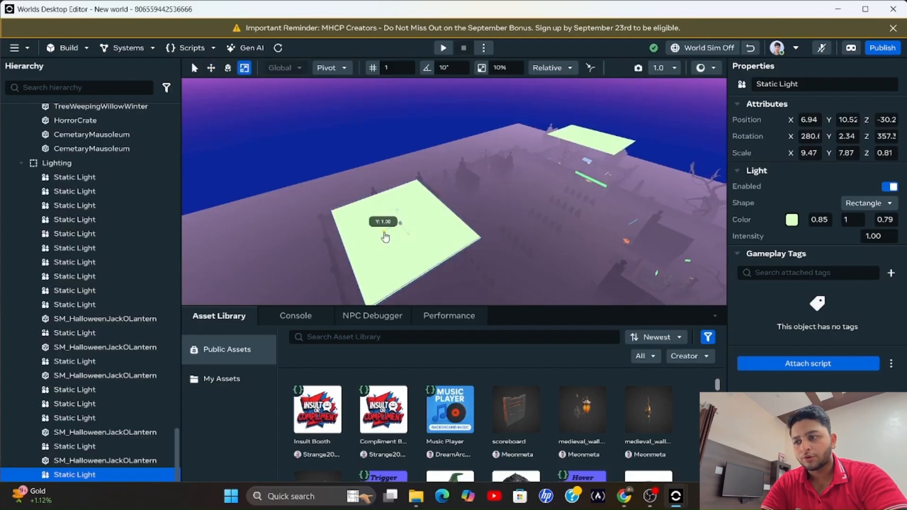
Stretch the copied static light to a Y scale of about 10.69 and shift it to about Y 6.86 above the extended section
{"action": "left_click_drag", "start_coordinate": [385, 237], "coordinate": [406, 241]}
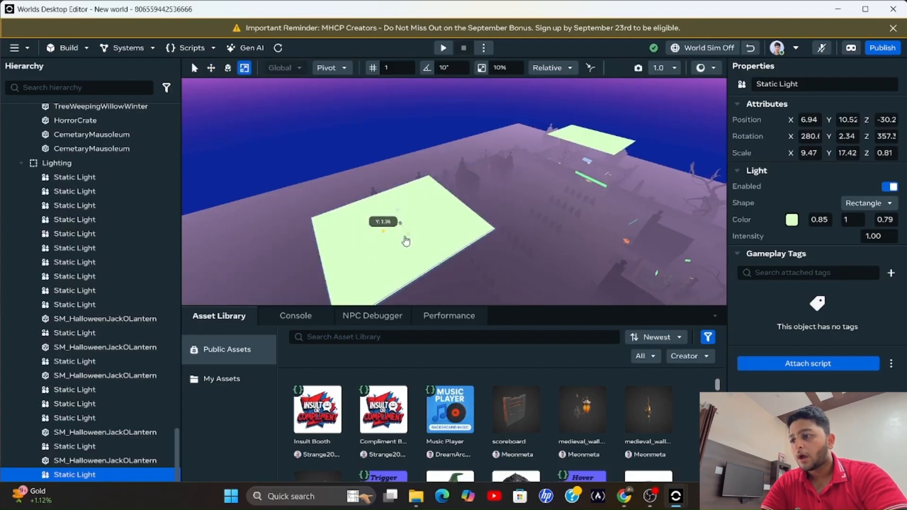
{"action": "left_click", "coordinate": [426, 244]}
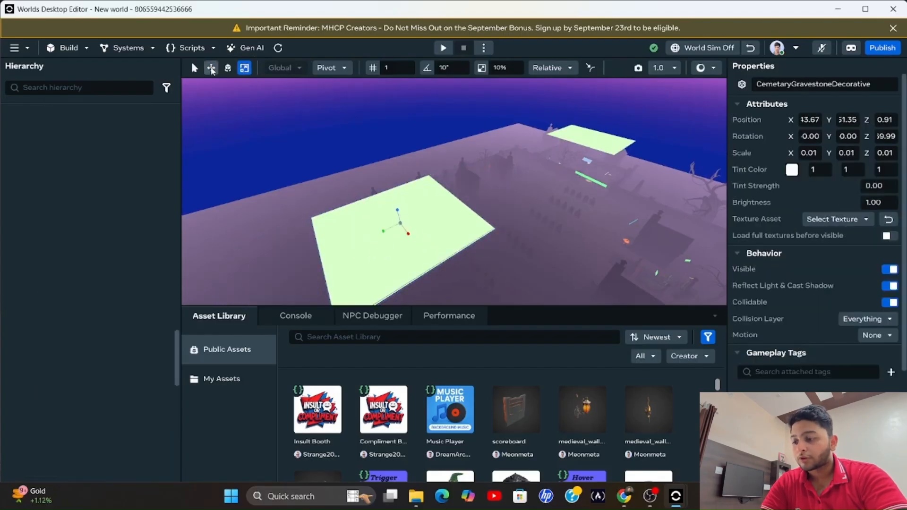
{"action": "left_click", "coordinate": [362, 224]}
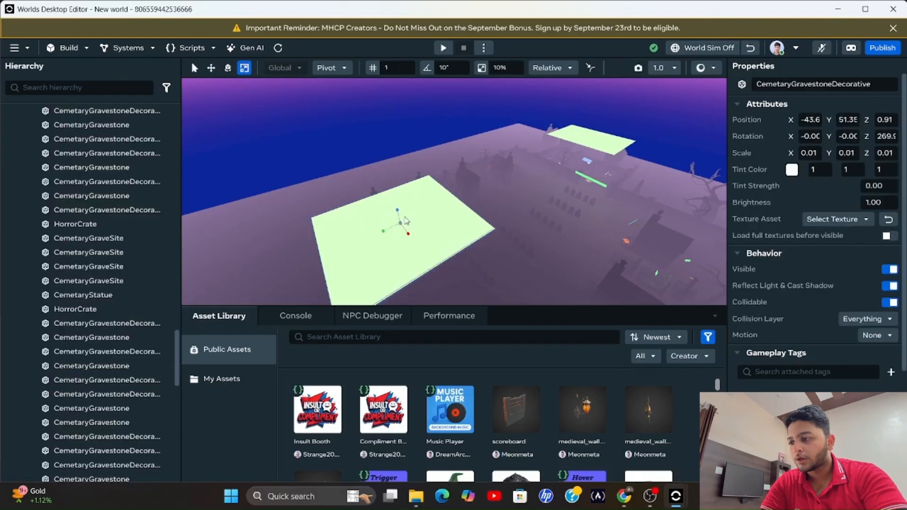
{"action": "left_click", "coordinate": [212, 74]}
{"action": "left_click_drag", "start_coordinate": [411, 230], "coordinate": [420, 259]}
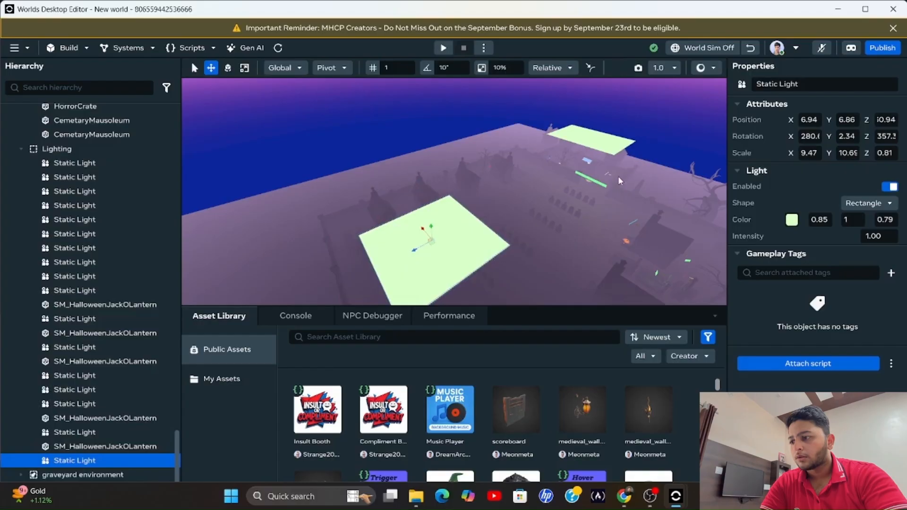
Preview the world and run the avatar through the extended graveyard, past the copied graves and mausoleums
{"action": "left_click", "coordinate": [443, 48]}
{"action": "key", "text": "w"}
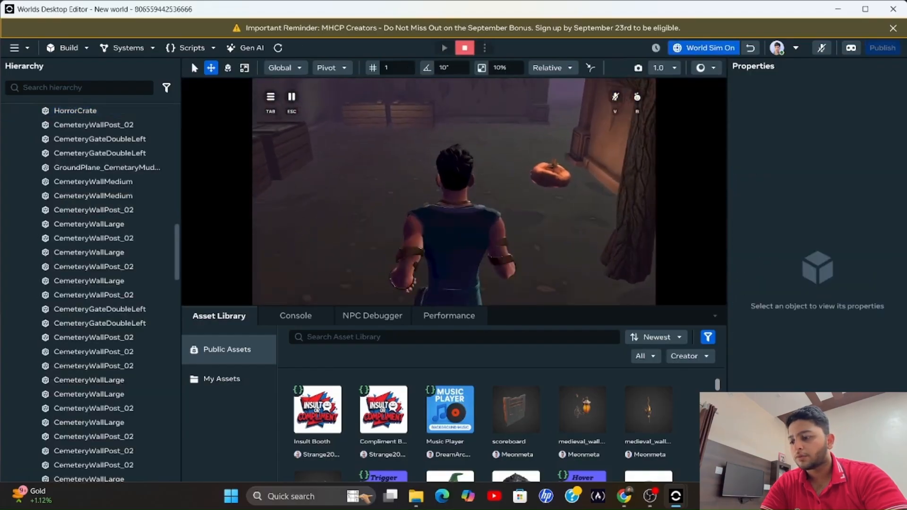
{"action": "key", "text": "w"}
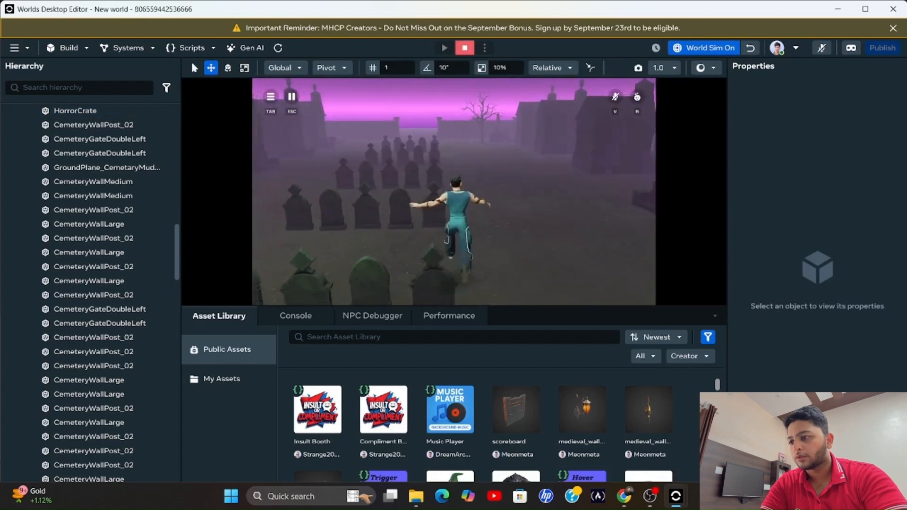
{"action": "key", "text": "w"}
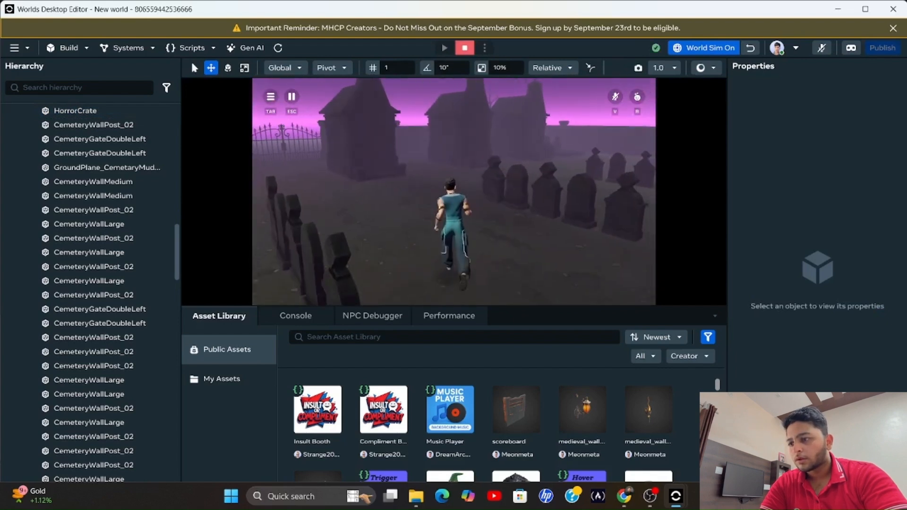
{"action": "key", "text": "w"}
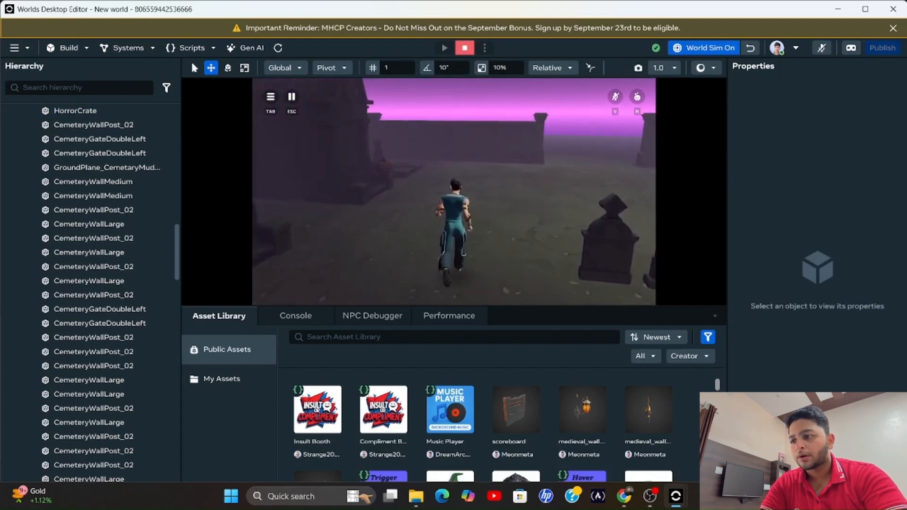
{"action": "key", "text": "w"}
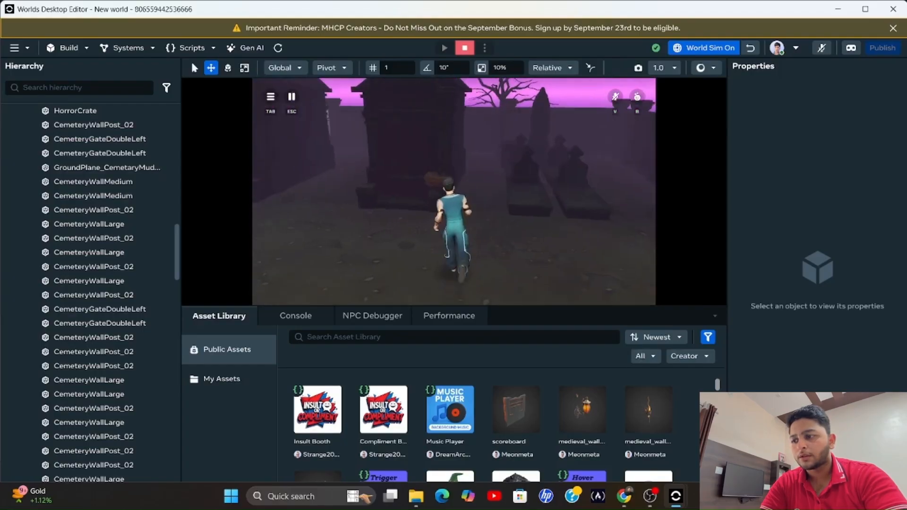
{"action": "key", "text": "w"}
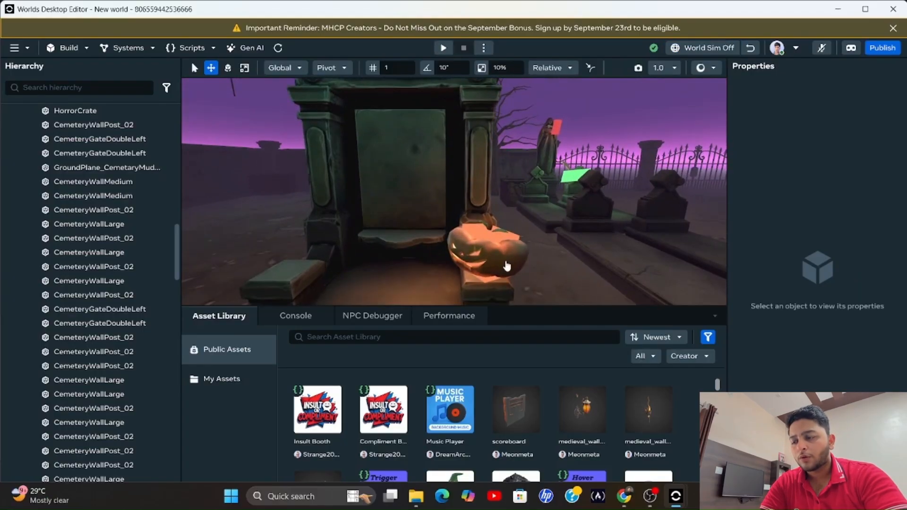
Lift the jack-o'-lantern off the orange cuboid static light at the mausoleum's front and set it back over the light
{"action": "left_click", "coordinate": [506, 266]}
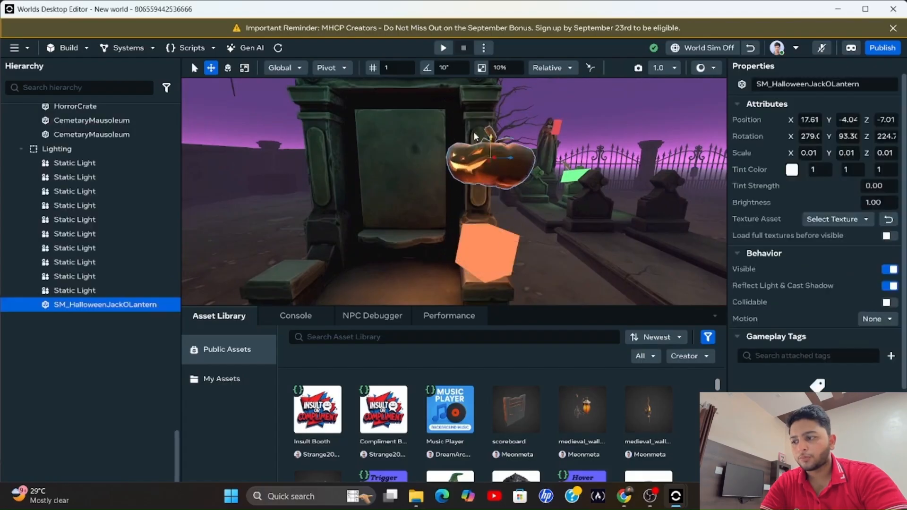
{"action": "left_click", "coordinate": [498, 167]}
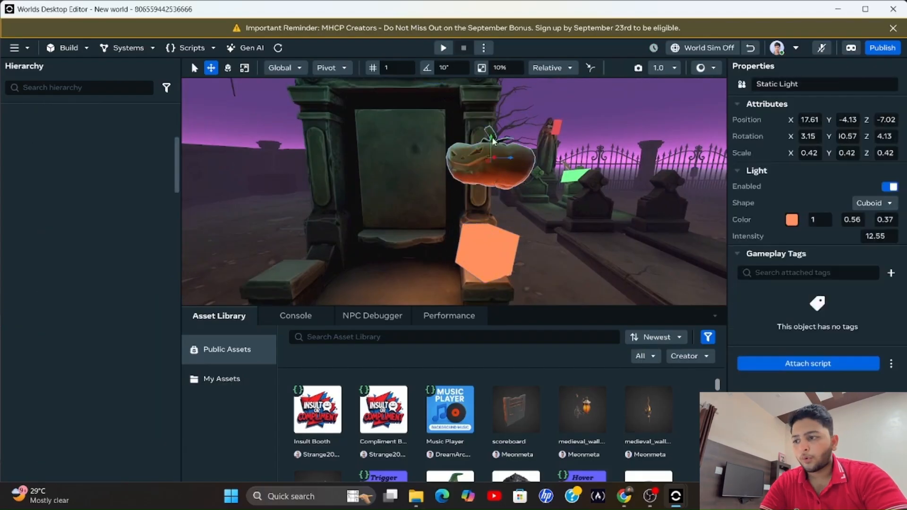
{"action": "left_click_drag", "start_coordinate": [492, 138], "coordinate": [488, 219]}
{"action": "key", "text": "alt+Tab"}
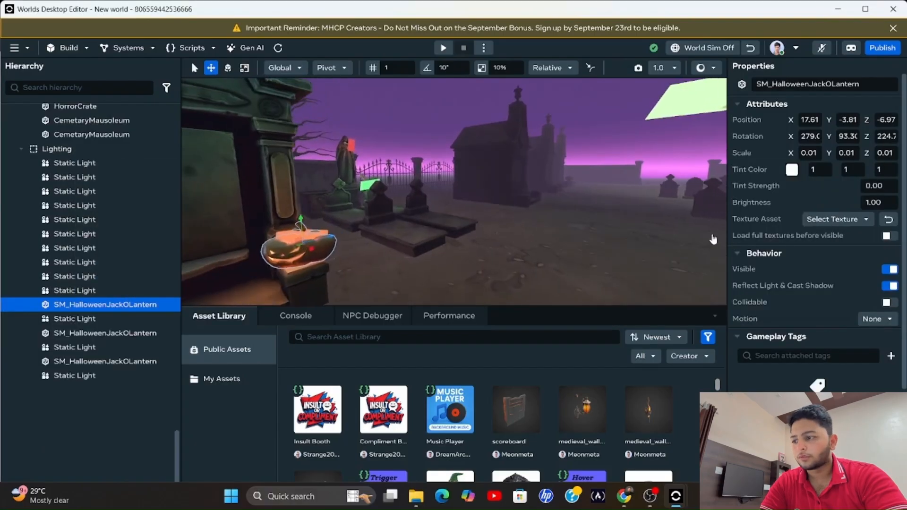
Examine the lighting across the extended graveyard section, up to the copied jack-o'-lantern at the far mausoleum
{"action": "right_click_drag", "start_coordinate": [712, 237], "coordinate": [791, 218]}
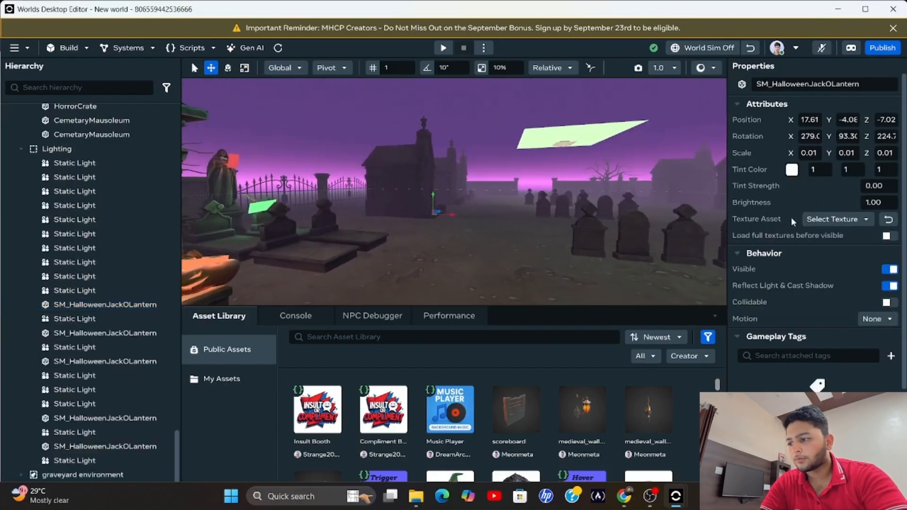
{"action": "right_click_drag", "start_coordinate": [625, 269], "coordinate": [699, 186]}
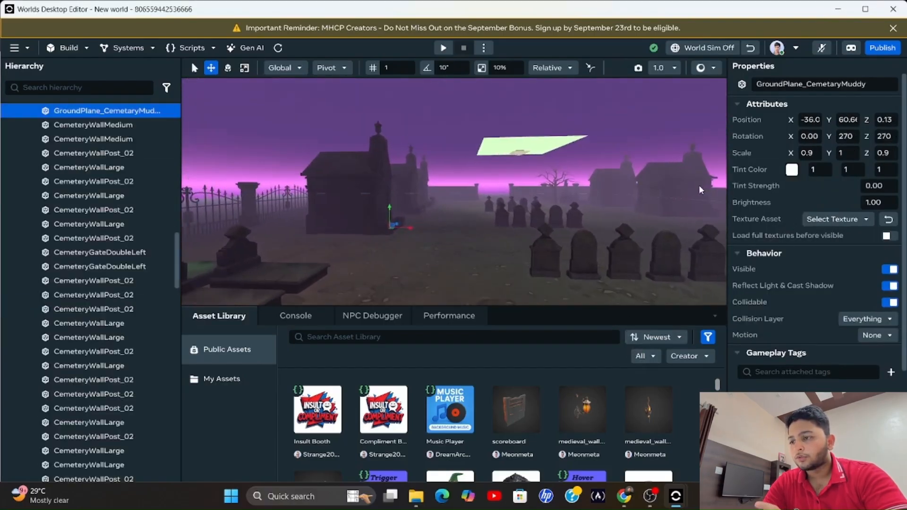
{"action": "key", "text": "w"}
{"action": "left_click", "coordinate": [638, 204]}
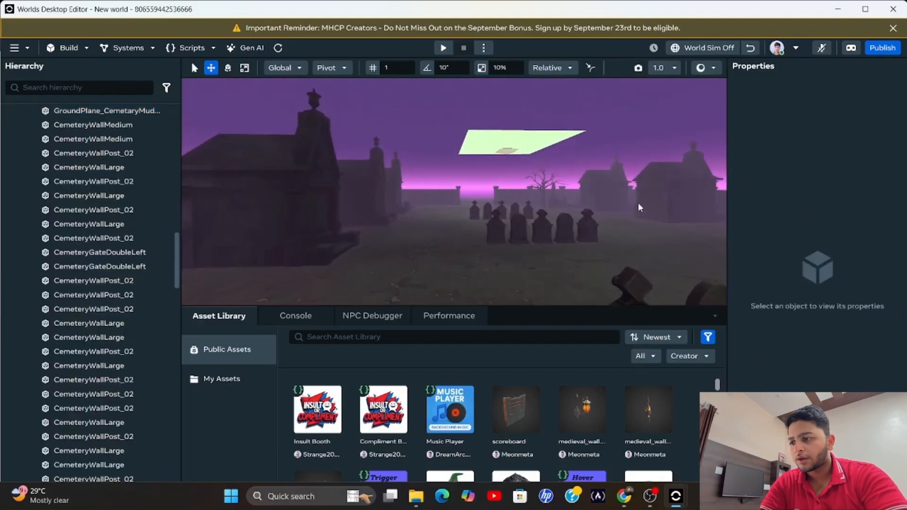
{"action": "key", "text": "w"}
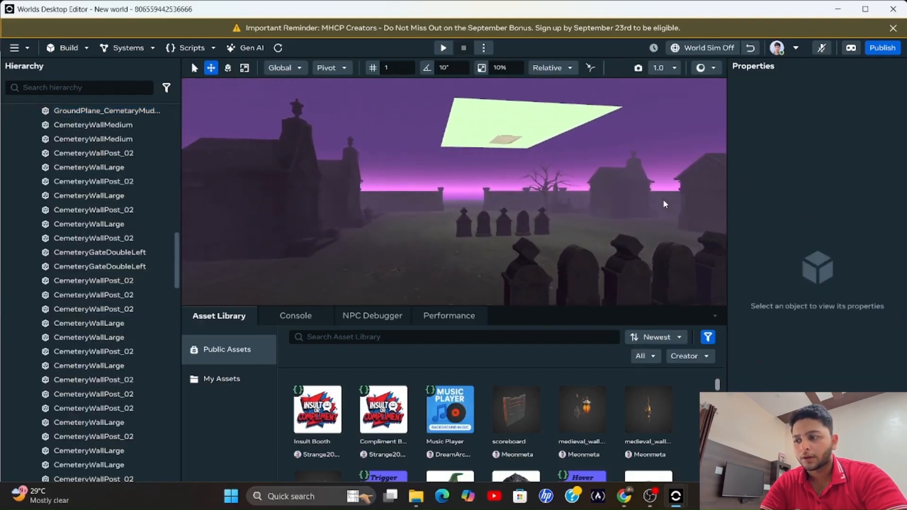
{"action": "key", "text": "w"}
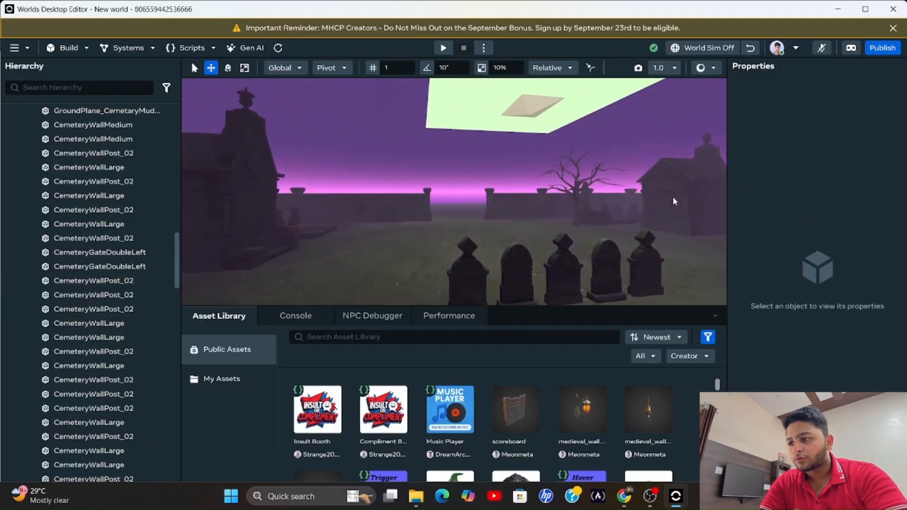
{"action": "key", "text": "w"}
{"action": "right_click_drag", "start_coordinate": [673, 198], "coordinate": [382, 230]}
{"action": "key", "text": "w"}
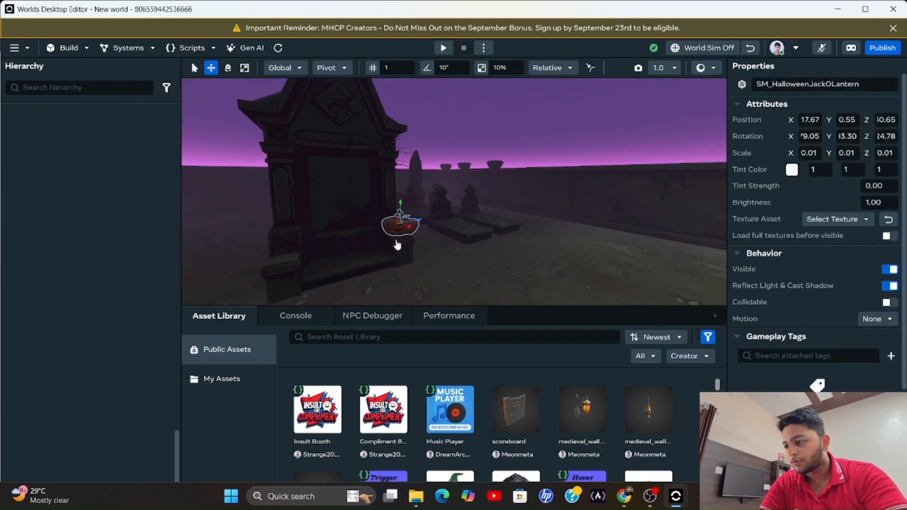
Add a Dynamic Light gizmo in front of the far mausoleum beside its jack-o'-lantern and select it
{"action": "left_click", "coordinate": [68, 49]}
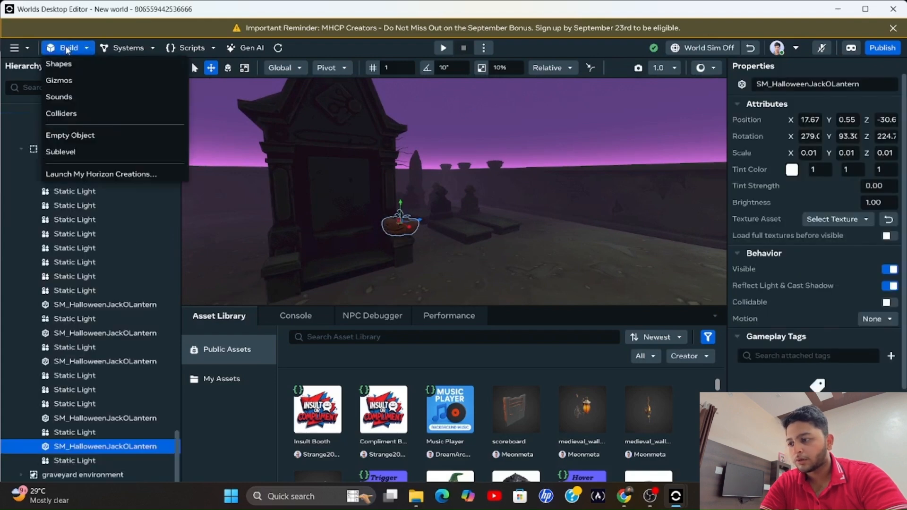
{"action": "left_click", "coordinate": [75, 83]}
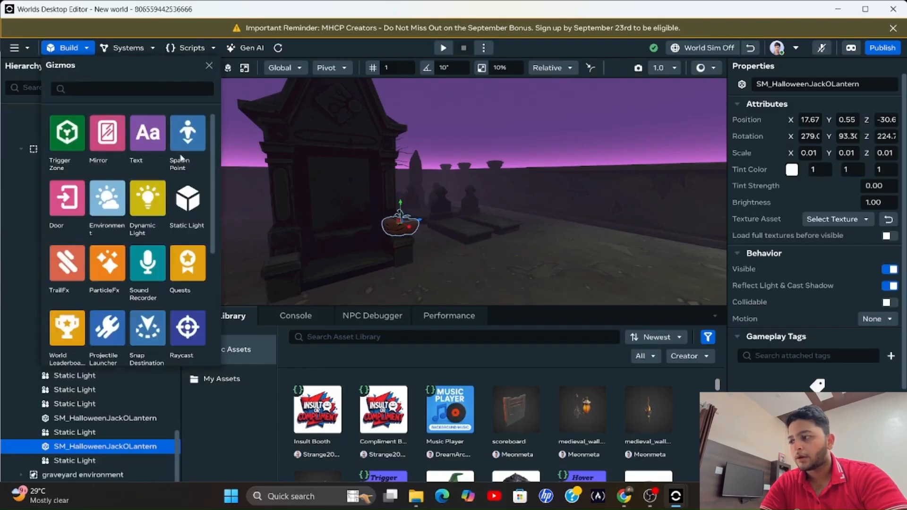
{"action": "scroll", "coordinate": [172, 338], "scroll_direction": "down", "scroll_amount": 5}
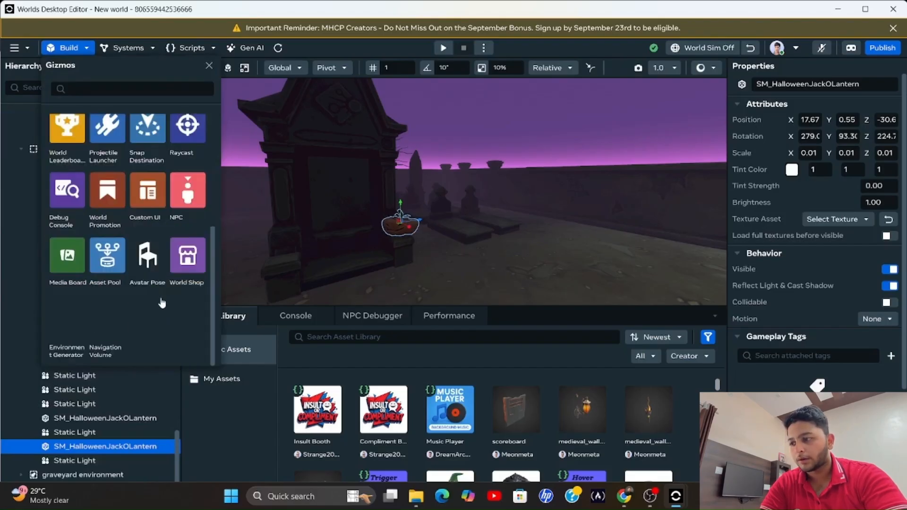
{"action": "scroll", "coordinate": [150, 284], "scroll_direction": "up", "scroll_amount": 5}
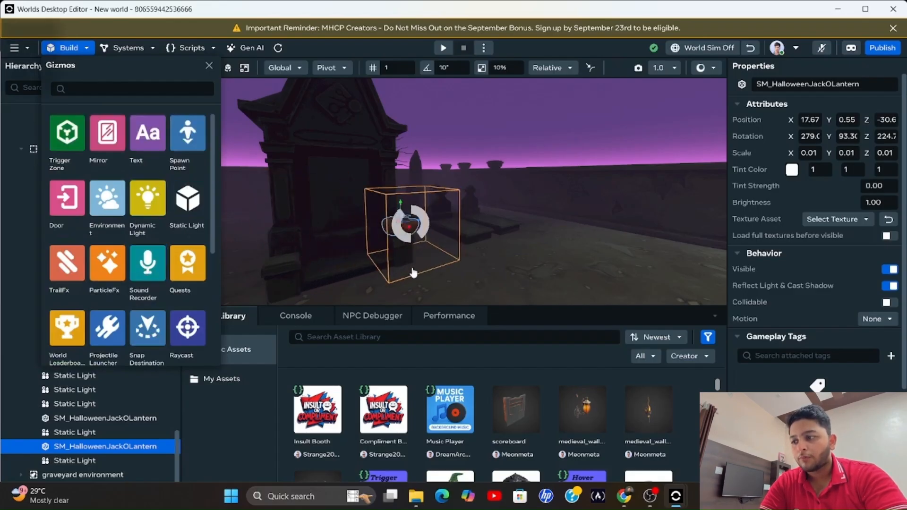
{"action": "left_click", "coordinate": [380, 267]}
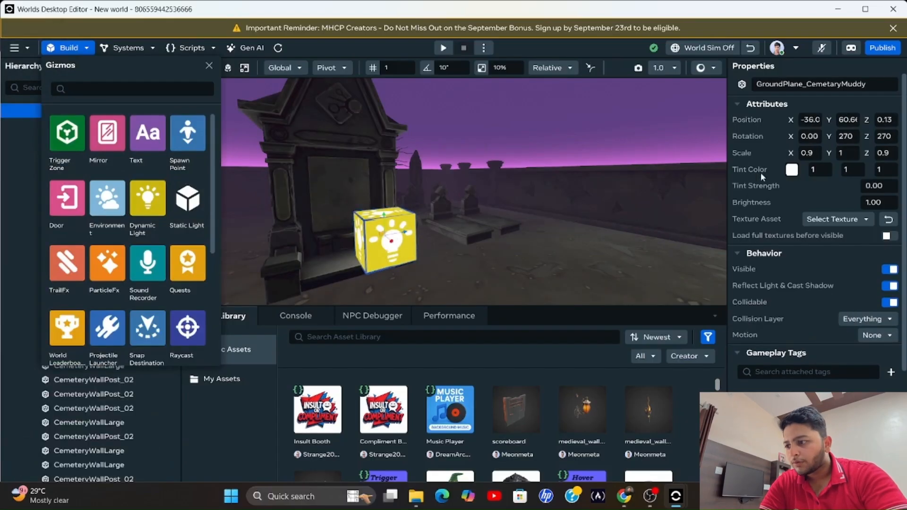
{"action": "left_click", "coordinate": [409, 249]}
Set the dynamic light's light color to orange, RGB 230, 102, 6
{"action": "left_click", "coordinate": [791, 240]}
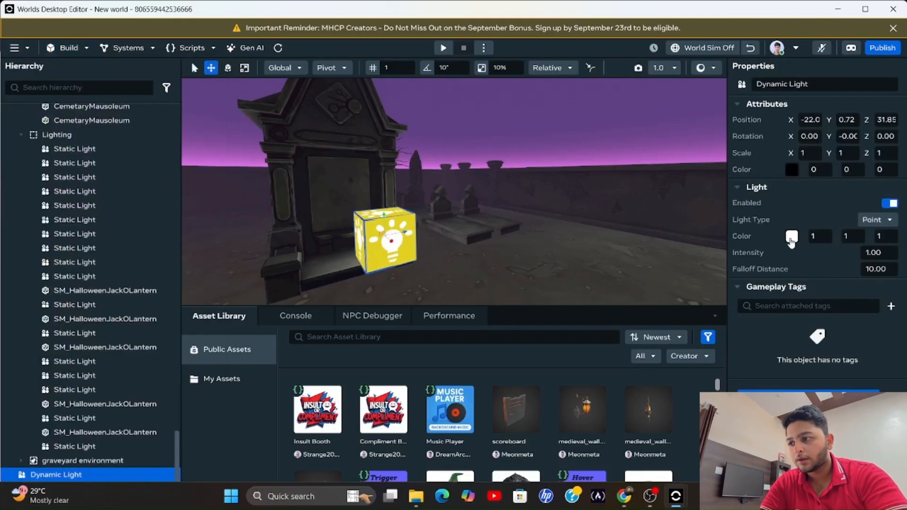
{"action": "left_click", "coordinate": [791, 237]}
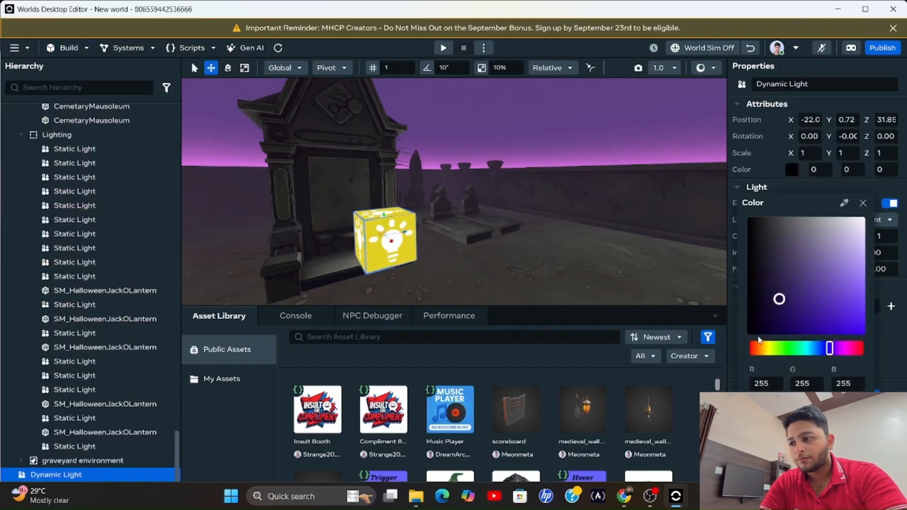
{"action": "left_click", "coordinate": [854, 332]}
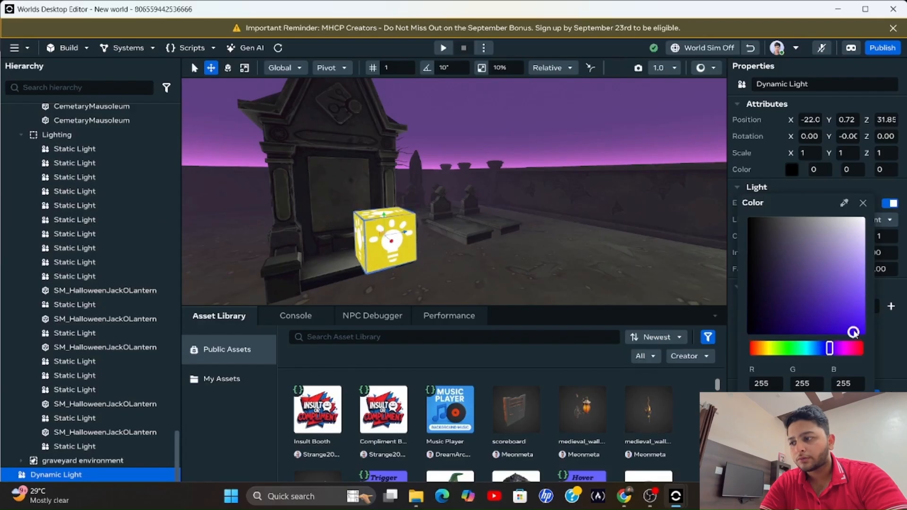
{"action": "left_click", "coordinate": [787, 352]}
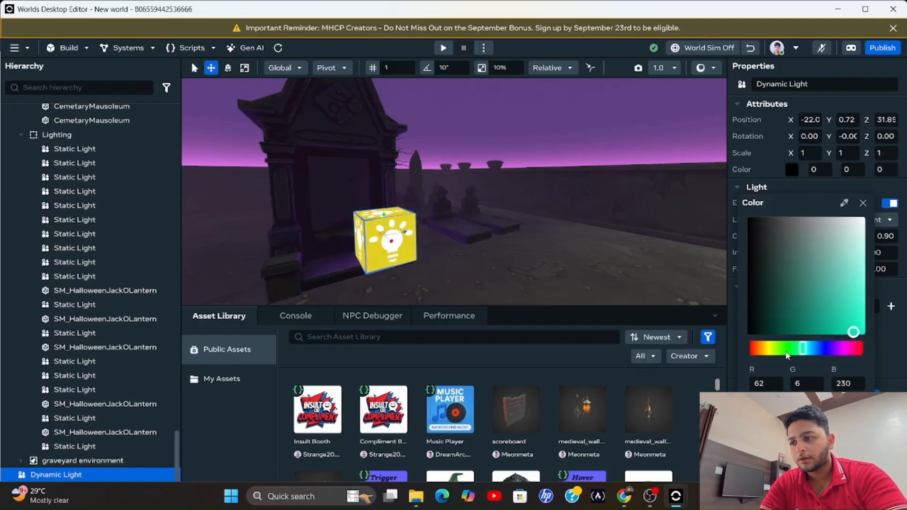
{"action": "left_click_drag", "start_coordinate": [763, 352], "coordinate": [761, 353]}
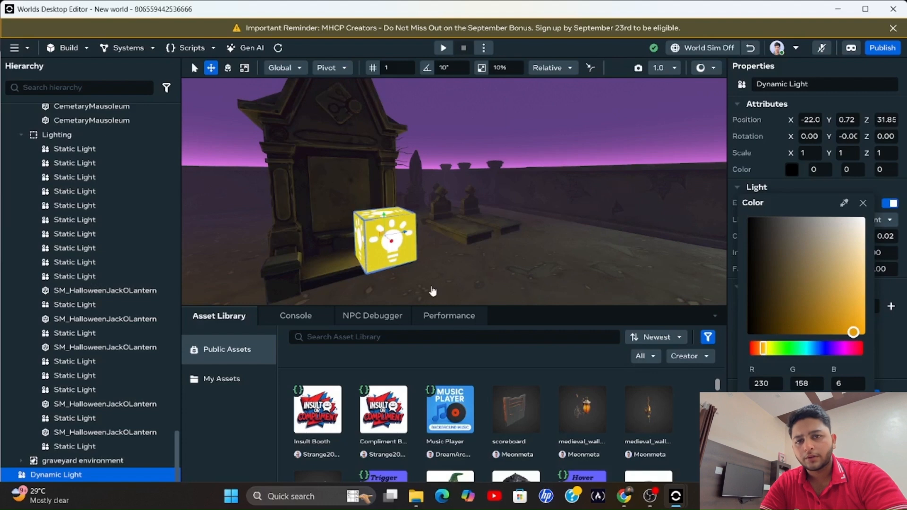
{"action": "left_click_drag", "start_coordinate": [762, 358], "coordinate": [757, 360]}
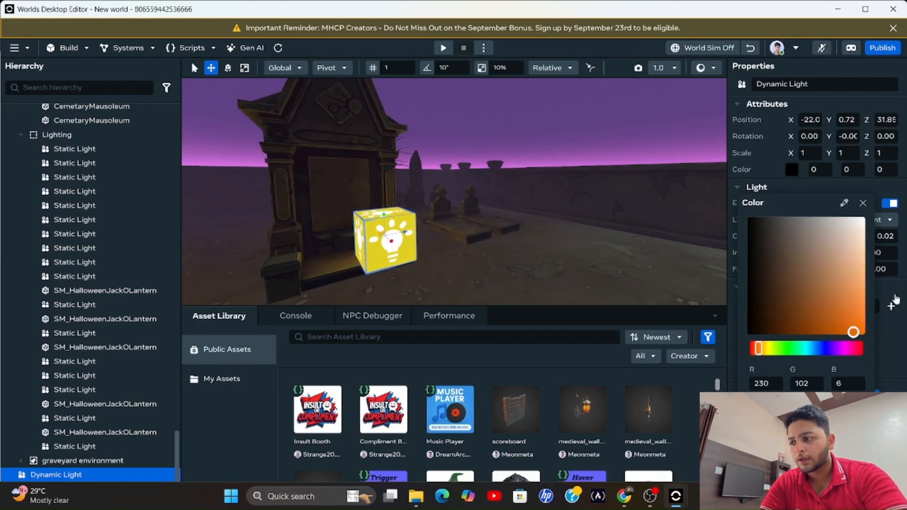
Set the dynamic light's intensity to 0.80
{"action": "left_click", "coordinate": [883, 277]}
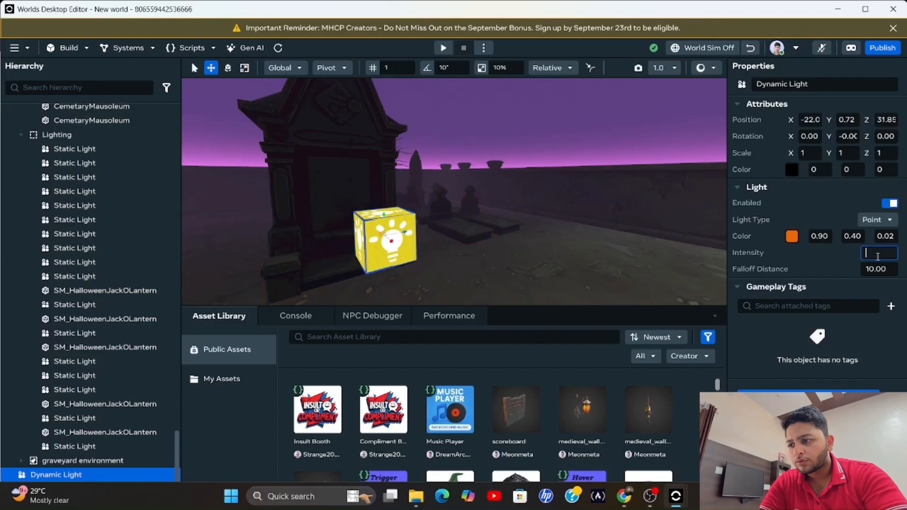
{"action": "type", "text": "8"}
{"action": "key", "text": "Return"}
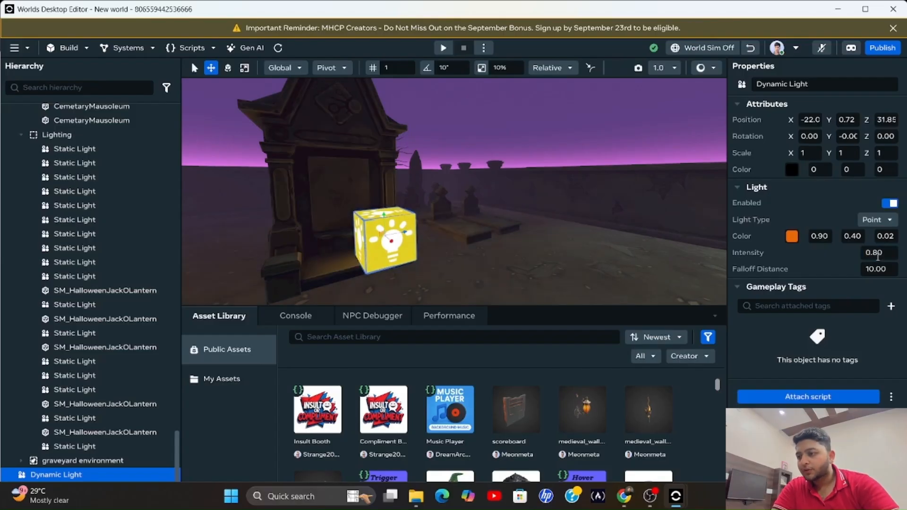
Duplicate the orange dynamic light twice and place one copy in front of each of the other two mausoleums in the row
{"action": "key", "text": "s"}
{"action": "right_click_drag", "start_coordinate": [512, 252], "coordinate": [330, 244]}
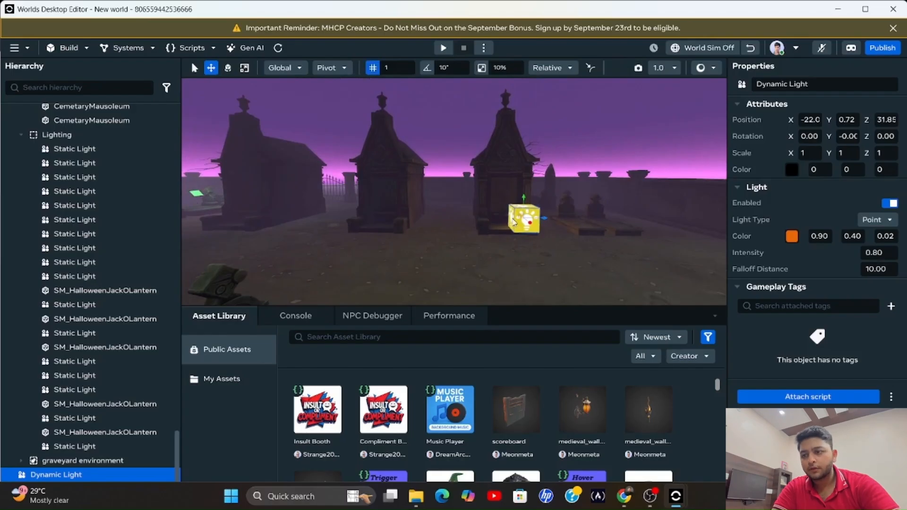
{"action": "left_click", "coordinate": [531, 217]}
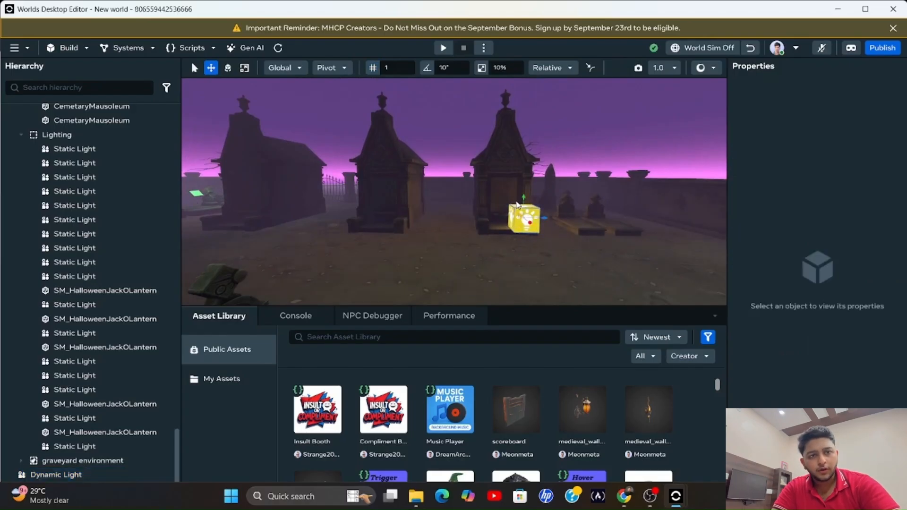
{"action": "left_click_drag", "start_coordinate": [547, 219], "coordinate": [406, 218]}
{"action": "key", "text": "ctrl+d"}
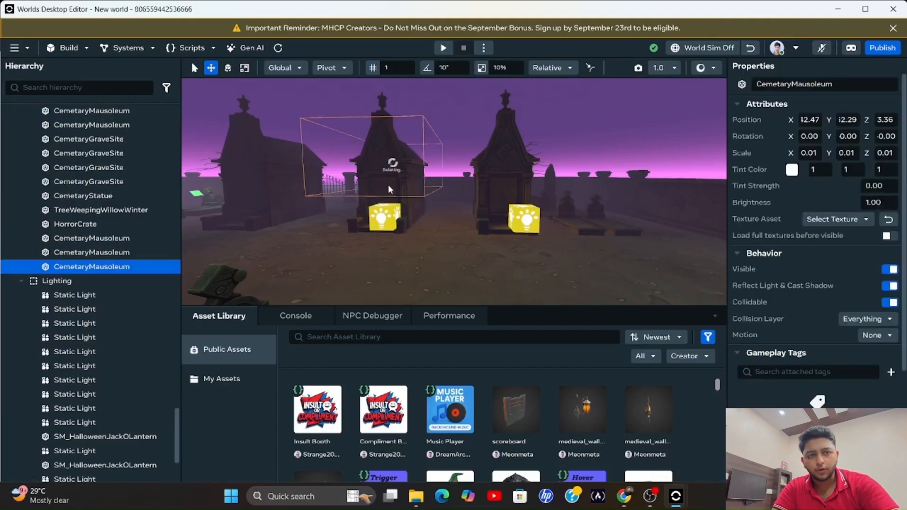
{"action": "left_click", "coordinate": [392, 218]}
{"action": "key", "text": "ctrl+d"}
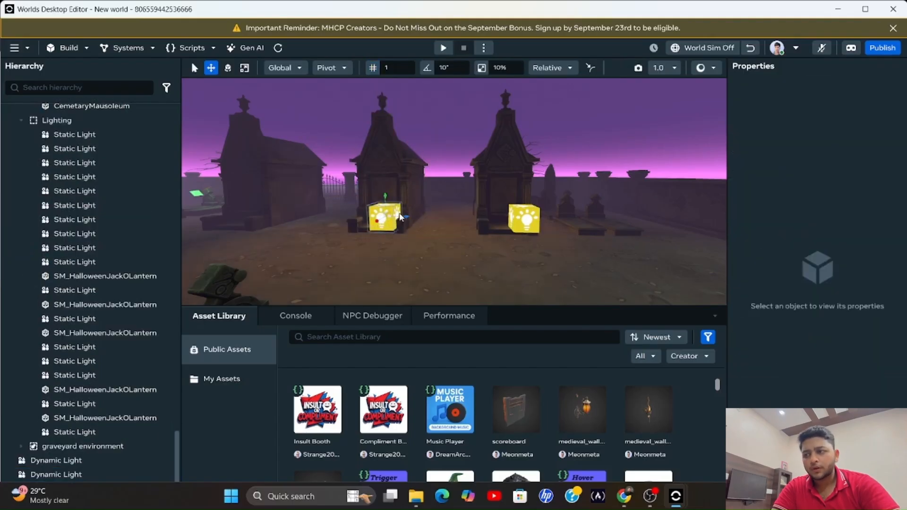
{"action": "left_click_drag", "start_coordinate": [406, 220], "coordinate": [259, 208]}
Lower the original dynamic light at the far mausoleum so it sits partly below the ground
{"action": "left_click", "coordinate": [526, 219]}
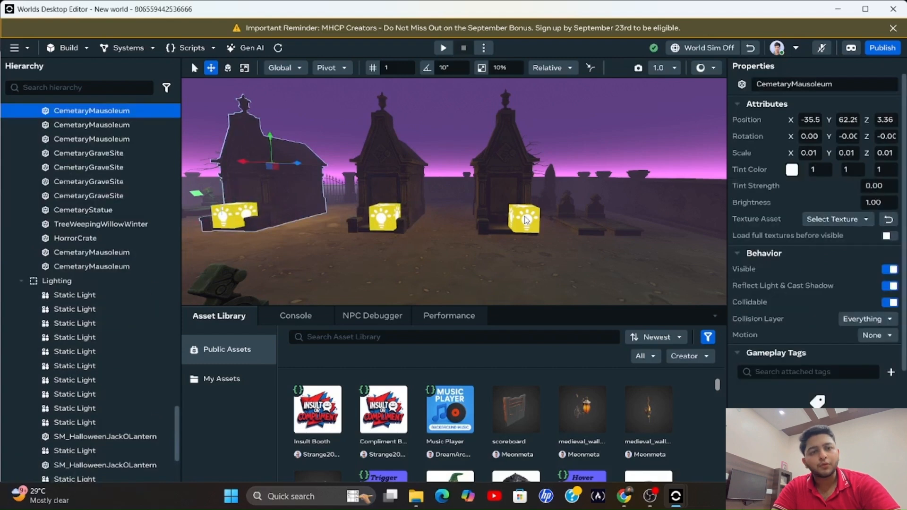
{"action": "left_click", "coordinate": [530, 218]}
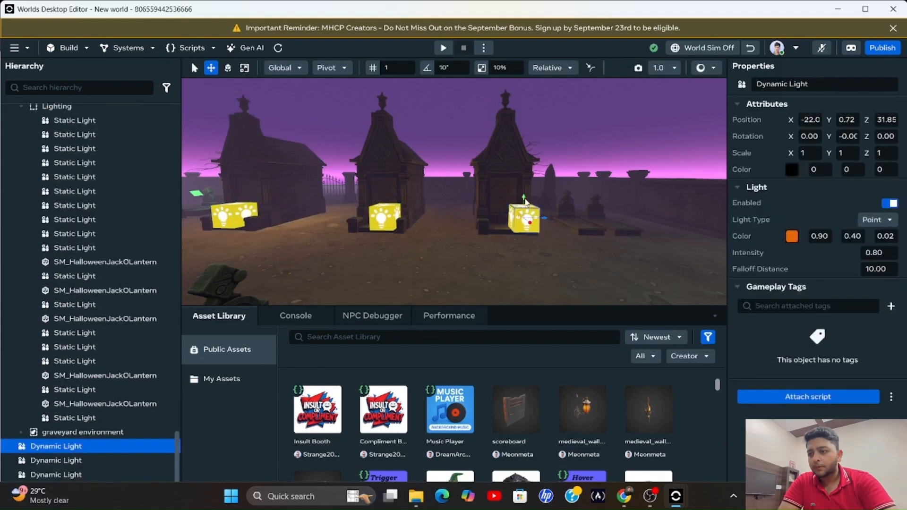
{"action": "left_click_drag", "start_coordinate": [524, 198], "coordinate": [525, 217]}
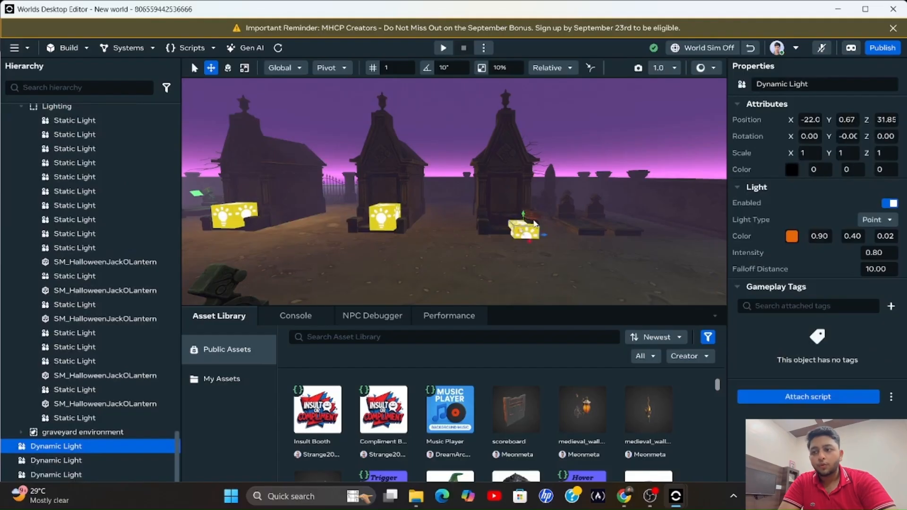
Reposition the dynamic light at the far mausoleum to about X -22.3, Y 0.32, Z 32.21, around its jack-o'-lantern
{"action": "left_click", "coordinate": [534, 226]}
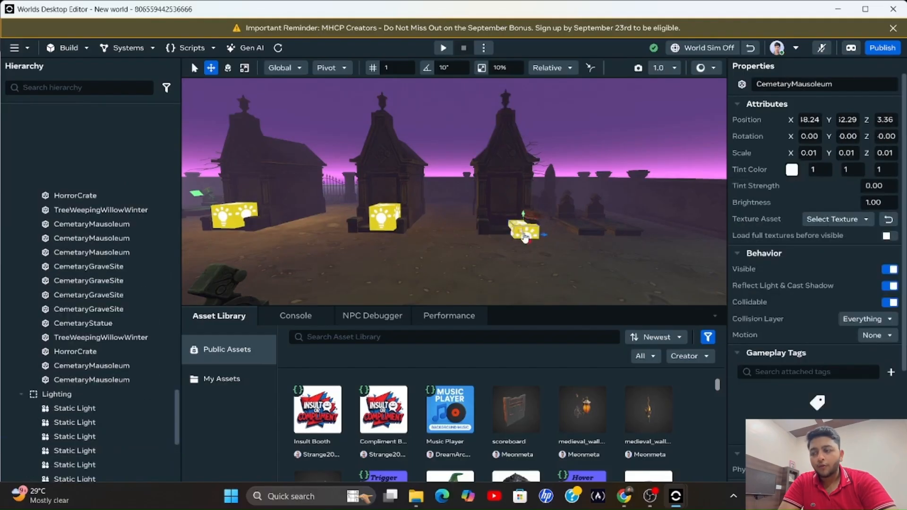
{"action": "left_click", "coordinate": [528, 229]}
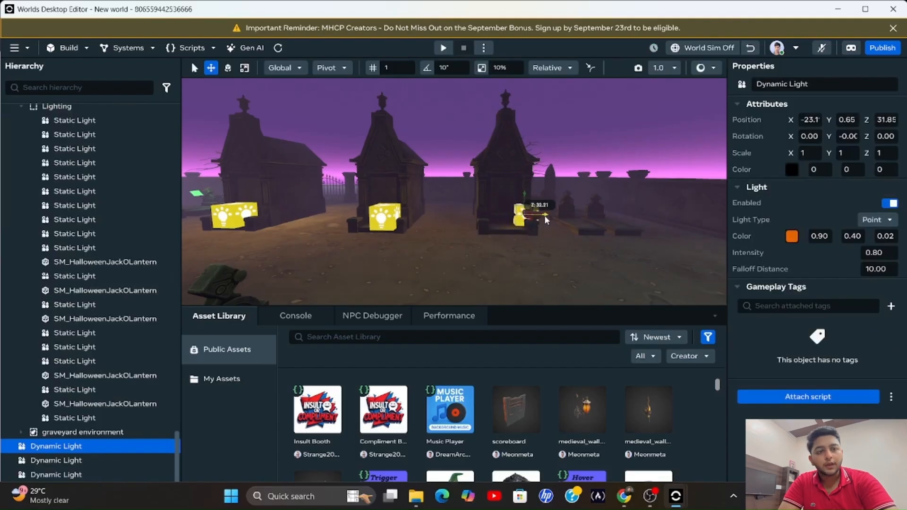
{"action": "left_click_drag", "start_coordinate": [544, 215], "coordinate": [545, 216]}
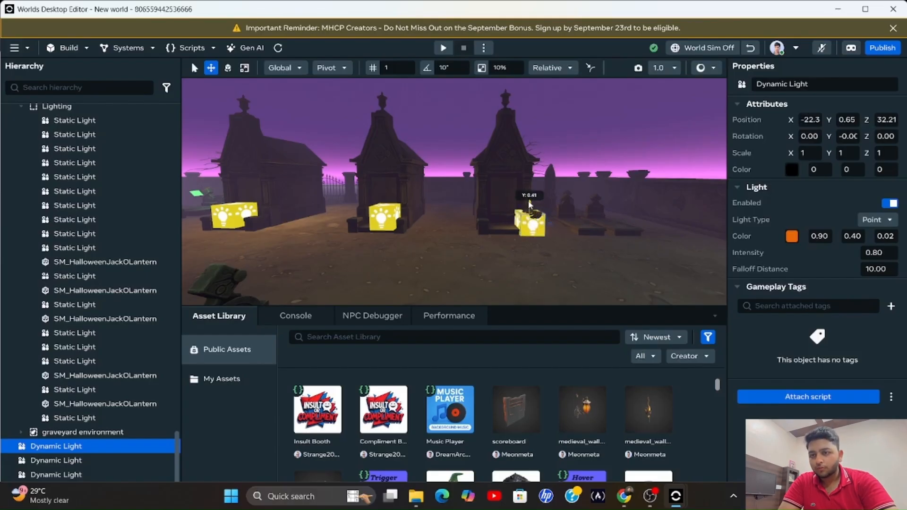
Duplicate the far mausoleum's jack-o'-lantern twice and place one copy in front of each of the other two mausoleums
{"action": "left_click", "coordinate": [535, 217]}
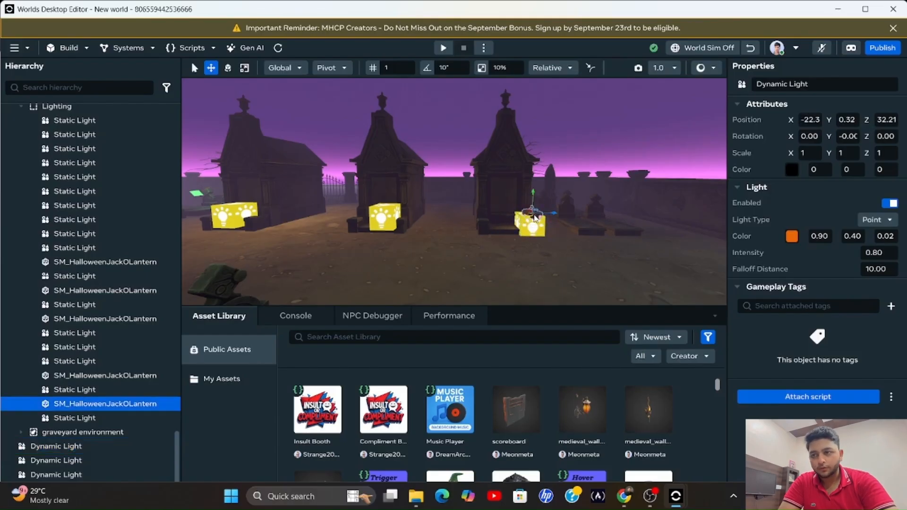
{"action": "left_click", "coordinate": [524, 217]}
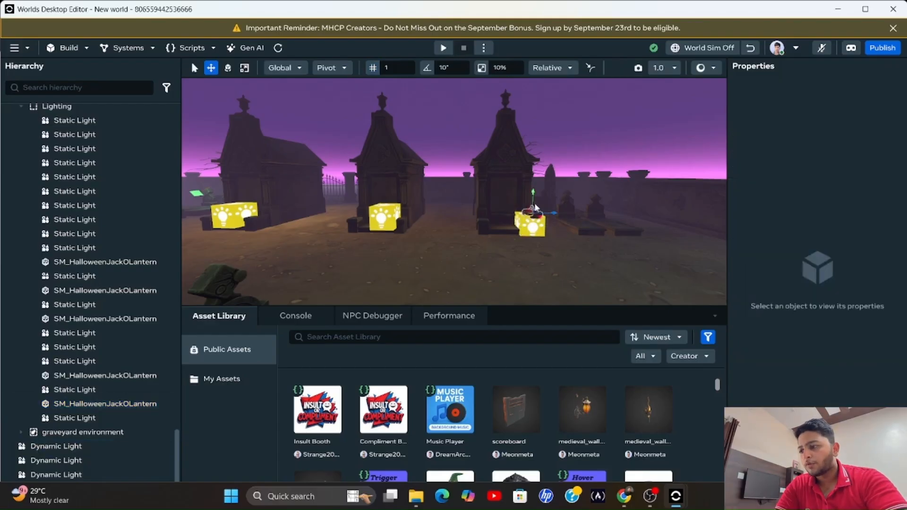
{"action": "key", "text": "ctrl+d"}
{"action": "left_click_drag", "start_coordinate": [554, 212], "coordinate": [260, 214]}
{"action": "key", "text": "ctrl+d"}
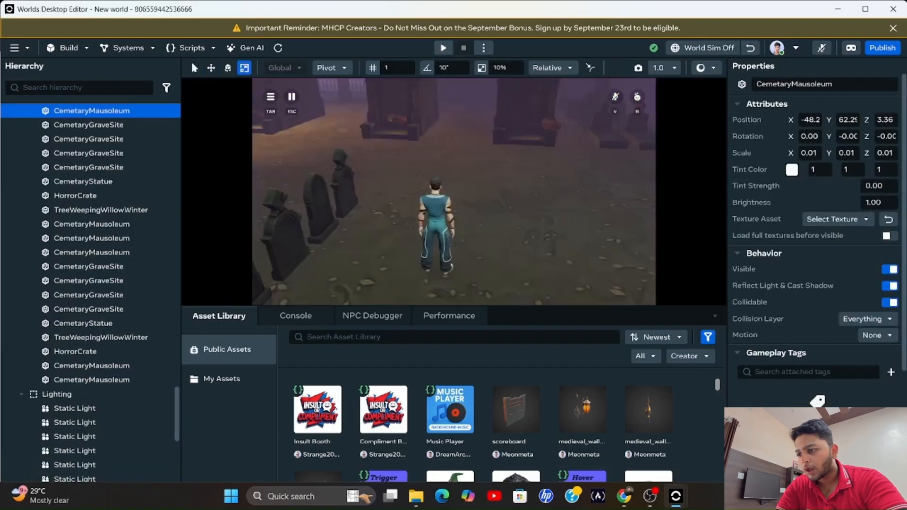
Walk the avatar past the mausoleums in the world preview to examine the lit jack-o'-lanterns, and leave the preview
{"action": "key", "text": "w"}
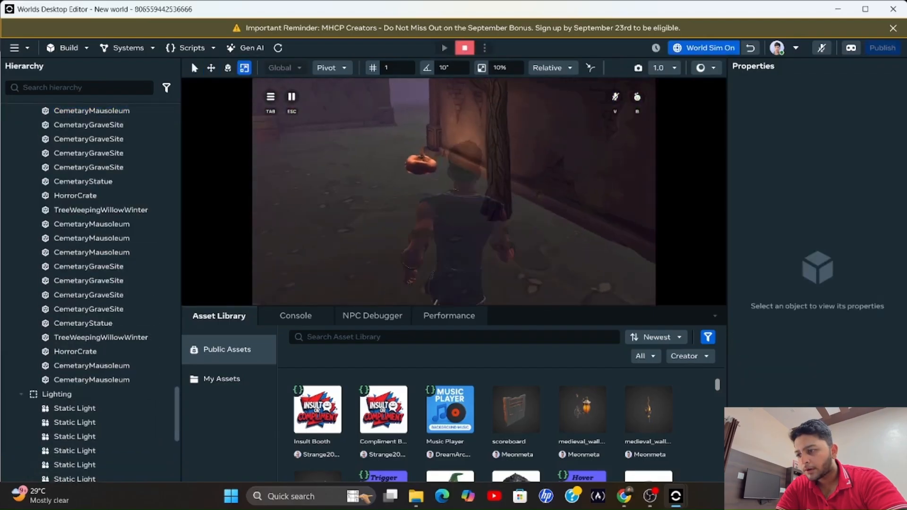
{"action": "key", "text": "space"}
{"action": "key", "text": "w"}
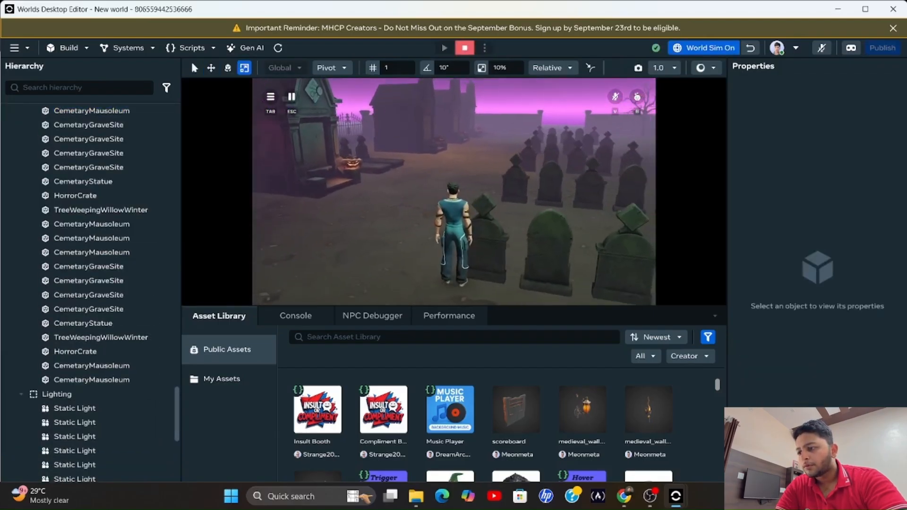
{"action": "key", "text": "w"}
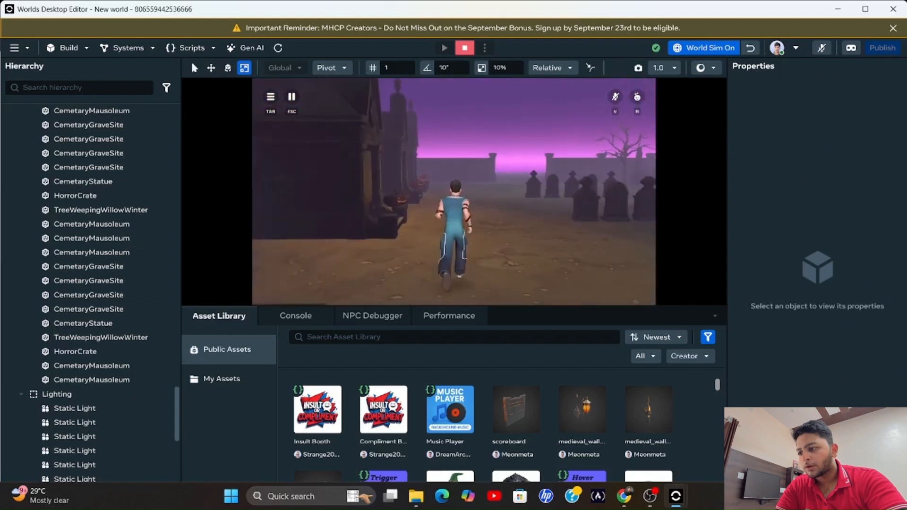
{"action": "key", "text": "w"}
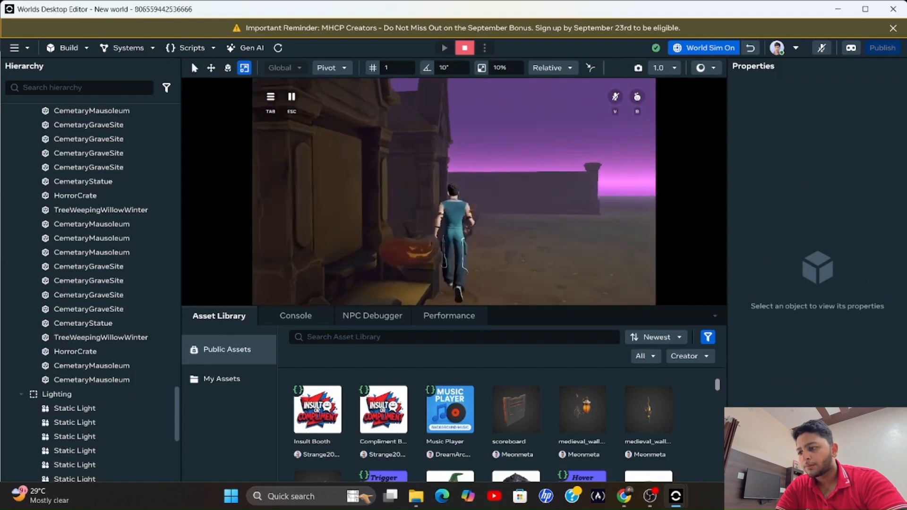
{"action": "key", "text": "w"}
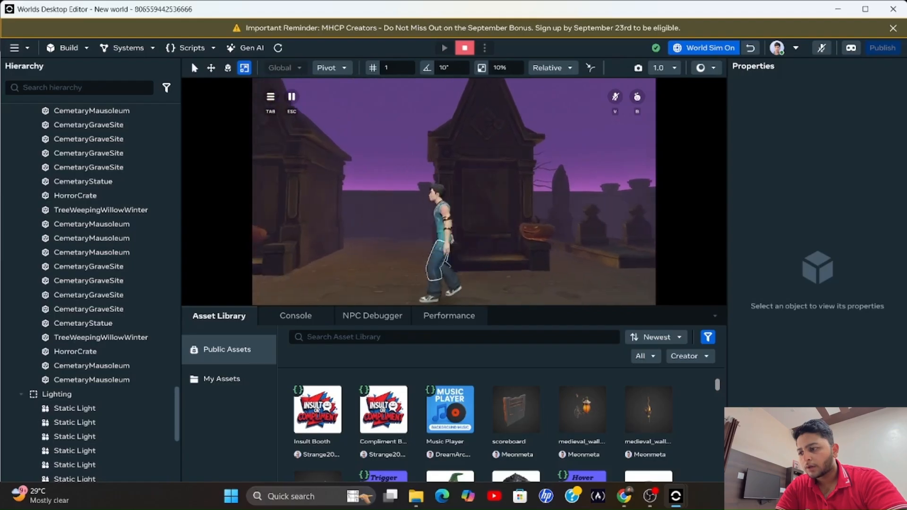
{"action": "key", "text": "Escape"}
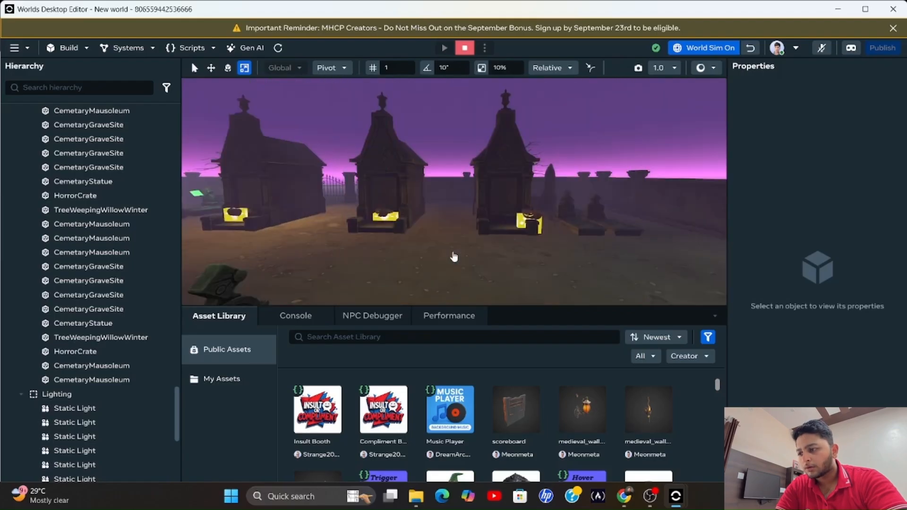
Lower the jack-o'-lantern at the middle mausoleum onto its front step and lower the dynamic light to match
{"action": "key", "text": "w"}
{"action": "right_click_drag", "start_coordinate": [453, 257], "coordinate": [377, 280]}
{"action": "key", "text": "w"}
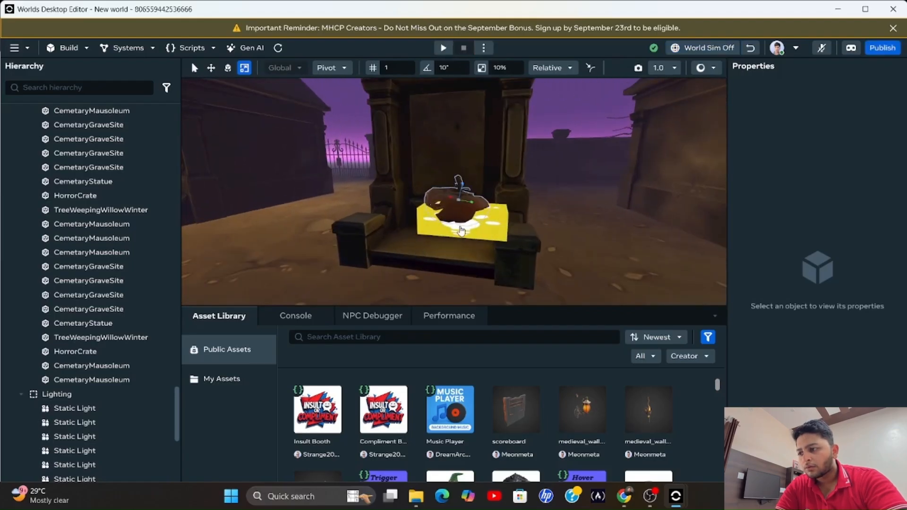
{"action": "left_click", "coordinate": [465, 194]}
{"action": "left_click", "coordinate": [211, 68]}
{"action": "left_click_drag", "start_coordinate": [459, 181], "coordinate": [460, 208]}
{"action": "left_click", "coordinate": [464, 202]}
{"action": "left_click", "coordinate": [461, 209]}
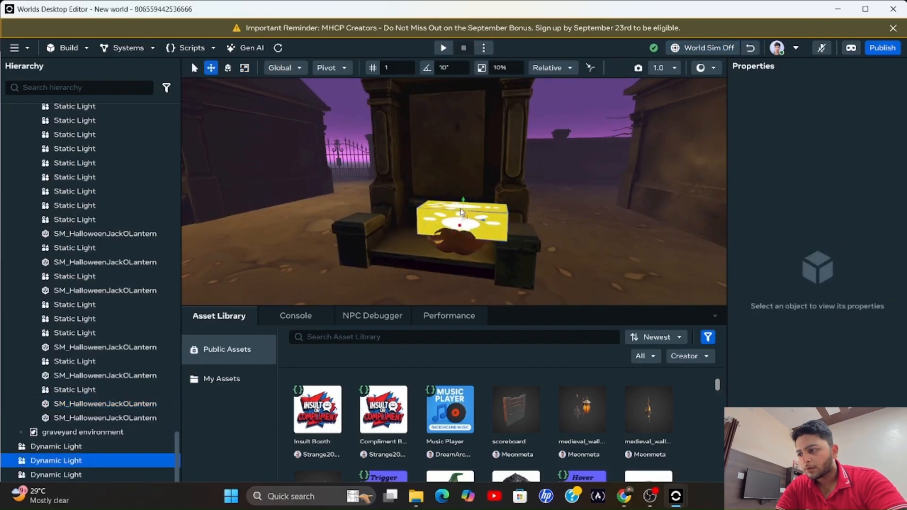
{"action": "left_click", "coordinate": [465, 205]}
{"action": "left_click_drag", "start_coordinate": [463, 205], "coordinate": [465, 221]}
Lower the jack-o'-lantern at the remaining mausoleum of the row onto its front step
{"action": "key", "text": "w"}
{"action": "right_click_drag", "start_coordinate": [403, 217], "coordinate": [576, 196]}
{"action": "key", "text": "s"}
{"action": "left_click", "coordinate": [427, 172]}
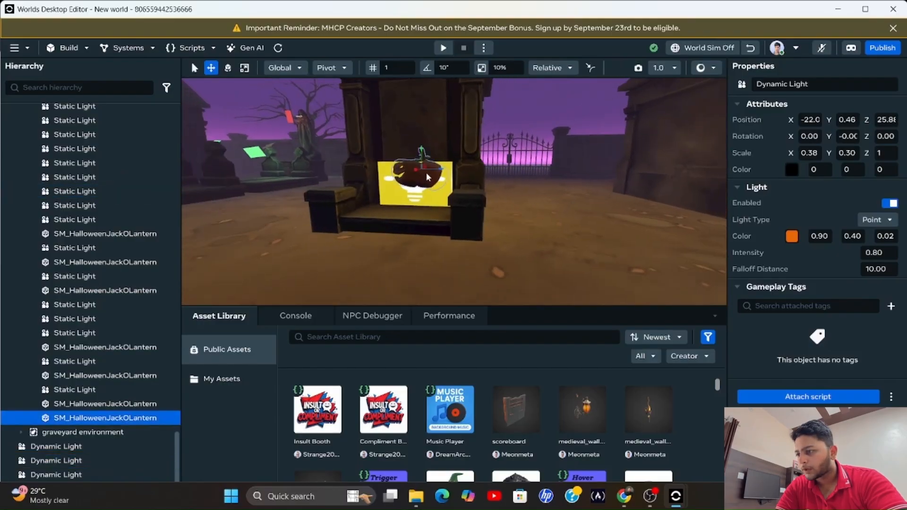
{"action": "left_click_drag", "start_coordinate": [424, 151], "coordinate": [426, 186]}
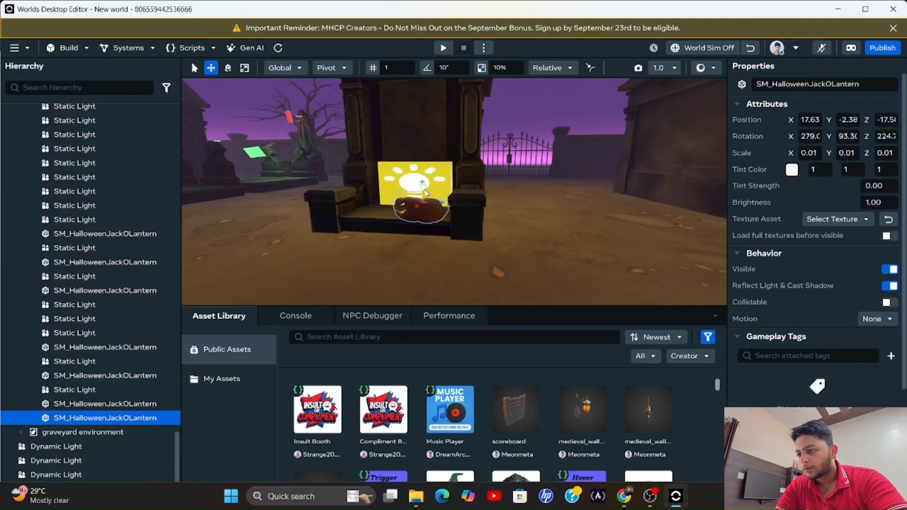
{"action": "left_click", "coordinate": [414, 206]}
{"action": "left_click", "coordinate": [413, 206]}
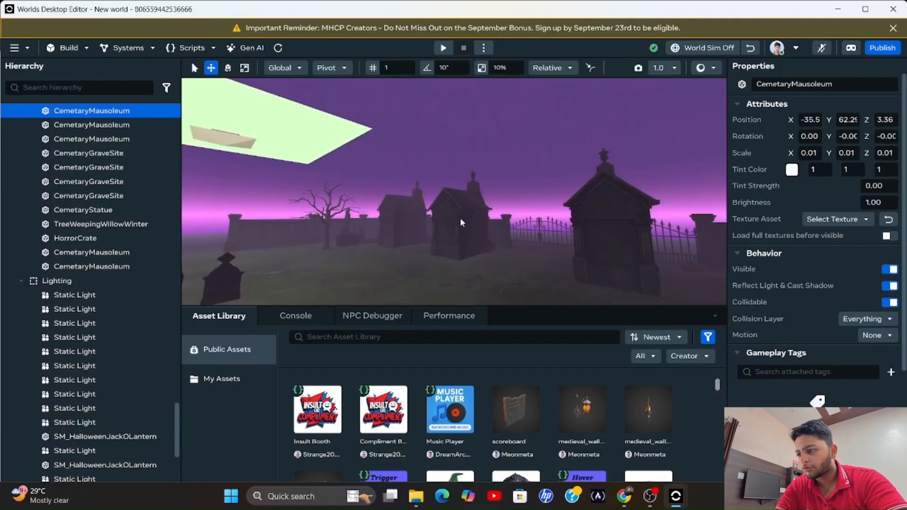
Try out an Environment gizmo on the open graveyard ground and delete it
{"action": "right_click_drag", "start_coordinate": [460, 218], "coordinate": [616, 205]}
{"action": "key", "text": "s"}
{"action": "left_click", "coordinate": [79, 49]}
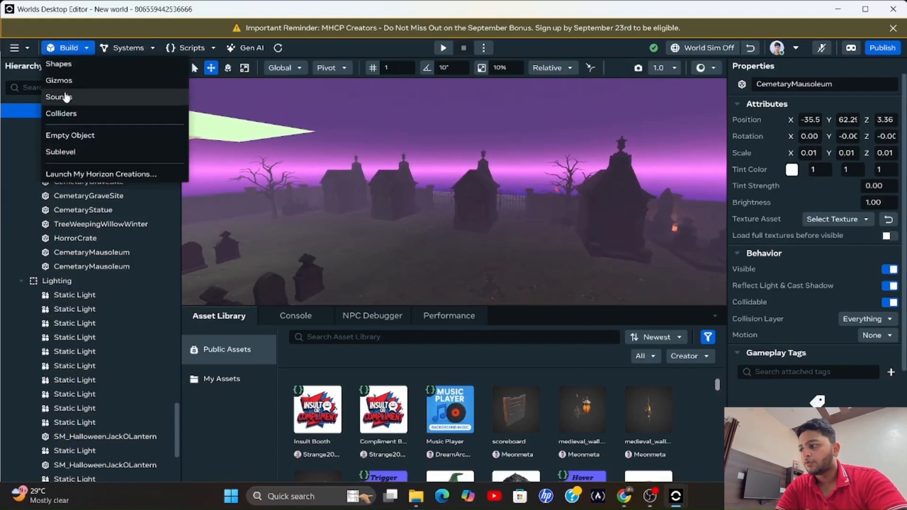
{"action": "left_click", "coordinate": [68, 80]}
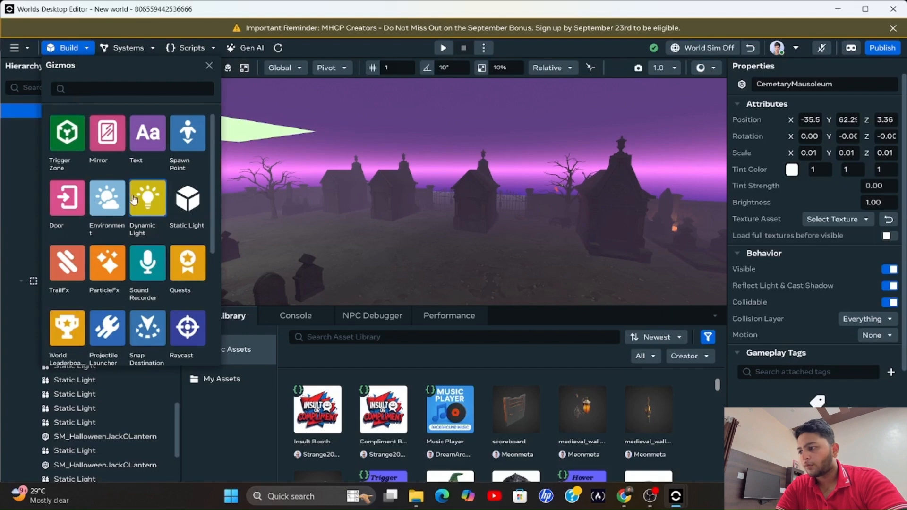
{"action": "left_click_drag", "start_coordinate": [103, 205], "coordinate": [342, 251]}
{"action": "left_click_drag", "start_coordinate": [422, 255], "coordinate": [420, 250]}
{"action": "right_click_drag", "start_coordinate": [503, 275], "coordinate": [562, 263]}
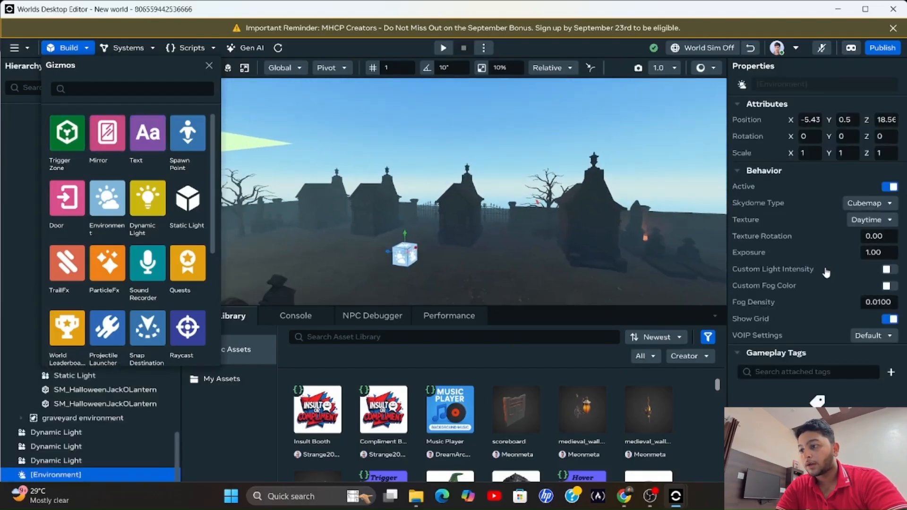
{"action": "key", "text": "Delete"}
{"action": "mouse_move", "coordinate": [633, 219]}
{"action": "right_mouse_down"}
{"action": "mouse_move", "coordinate": [484, 136]}
{"action": "mouse_move", "coordinate": [632, 220]}
{"action": "right_mouse_up"}
{"action": "left_click", "coordinate": [632, 219]}
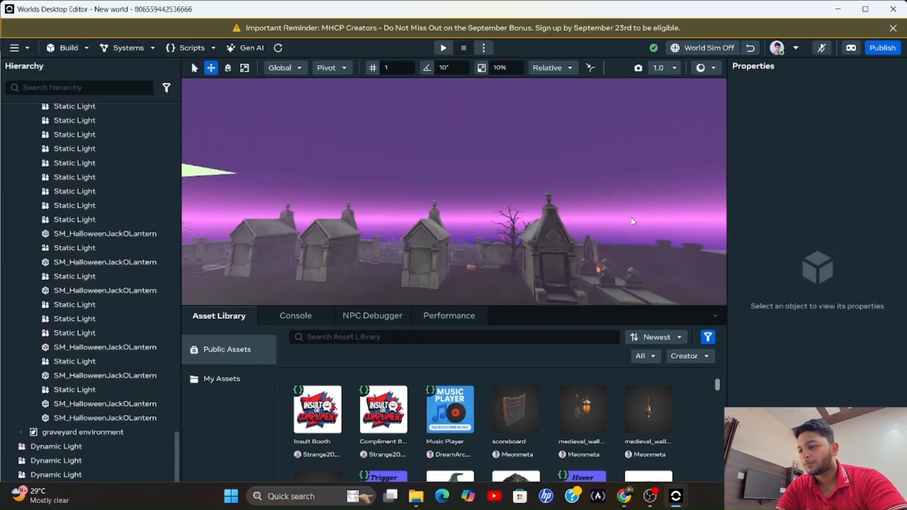
Rotate the free-standing mausoleum near the gate to about 171.8 degrees on Z and undo the extra rotation
{"action": "mouse_move", "coordinate": [437, 272]}
{"action": "right_mouse_down"}
{"action": "mouse_move", "coordinate": [322, 354]}
{"action": "mouse_move", "coordinate": [299, 341]}
{"action": "mouse_move", "coordinate": [516, 416]}
{"action": "mouse_move", "coordinate": [528, 347]}
{"action": "mouse_move", "coordinate": [450, 266]}
{"action": "right_mouse_up"}
{"action": "right_click", "coordinate": [417, 231]}
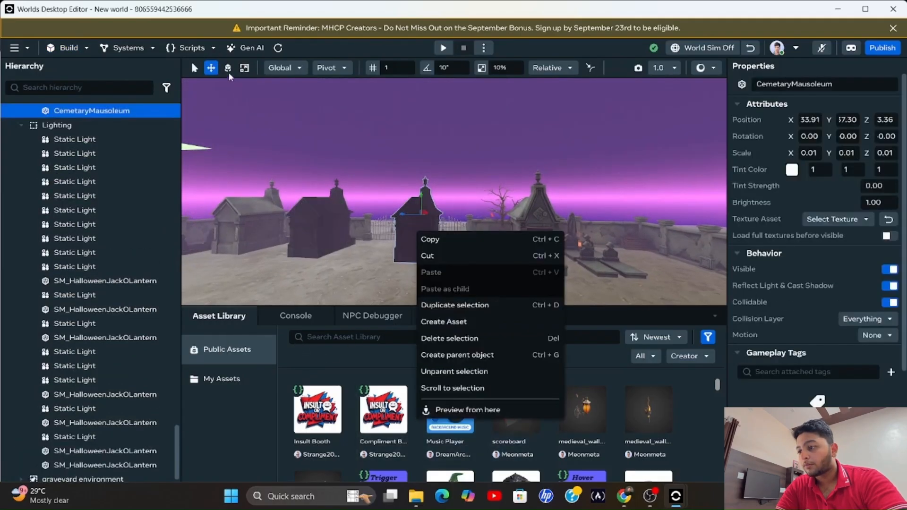
{"action": "left_click", "coordinate": [228, 68]}
{"action": "left_click_drag", "start_coordinate": [426, 203], "coordinate": [514, 163]}
{"action": "left_click_drag", "start_coordinate": [424, 219], "coordinate": [452, 232]}
{"action": "key", "text": "ctrl+z"}
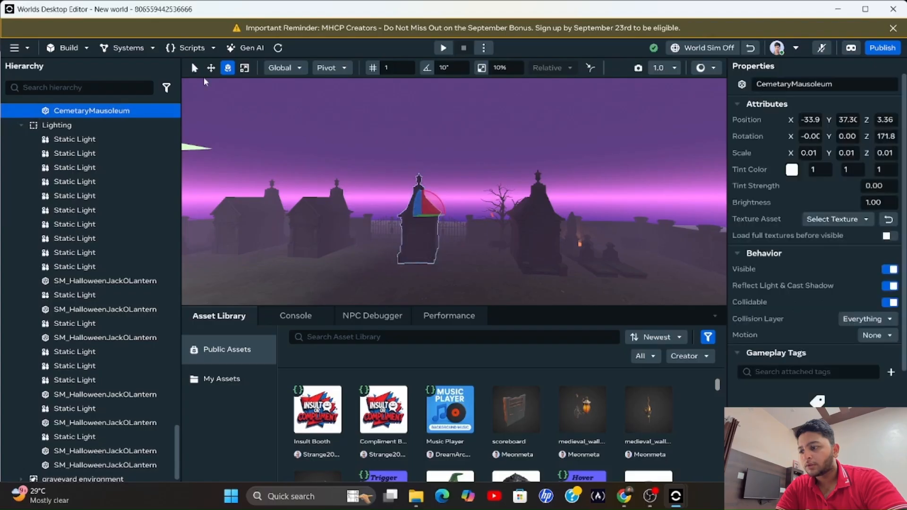
Move the rotated mausoleum to about X -33.1, Y 40.11, Z 3.91
{"action": "left_click", "coordinate": [211, 68]}
{"action": "left_click_drag", "start_coordinate": [417, 238], "coordinate": [352, 234]}
{"action": "left_click", "coordinate": [352, 234]}
{"action": "mouse_move", "coordinate": [352, 234]}
{"action": "right_mouse_down"}
{"action": "mouse_move", "coordinate": [577, 254]}
{"action": "mouse_move", "coordinate": [367, 227]}
{"action": "right_mouse_up"}
{"action": "left_click", "coordinate": [378, 219]}
{"action": "left_click_drag", "start_coordinate": [381, 208], "coordinate": [371, 235]}
Move the neighbouring mausoleum along the row to about X -49.6, Y 39.49, leaving a gap to the rotated one
{"action": "left_click", "coordinate": [273, 240]}
{"action": "right_click_drag", "start_coordinate": [273, 240], "coordinate": [212, 254]}
{"action": "left_click", "coordinate": [227, 232]}
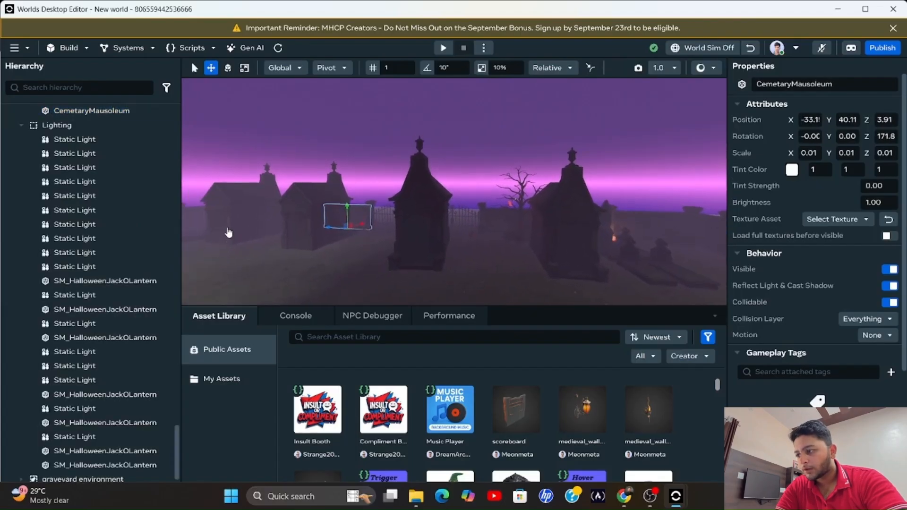
{"action": "left_click_drag", "start_coordinate": [277, 202], "coordinate": [254, 212]}
{"action": "left_click_drag", "start_coordinate": [337, 203], "coordinate": [332, 237]}
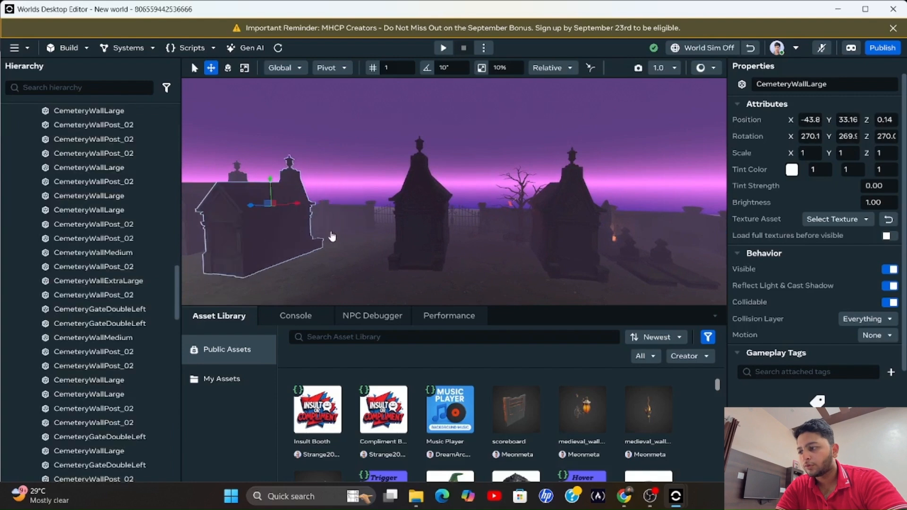
{"action": "left_click_drag", "start_coordinate": [295, 204], "coordinate": [317, 203]}
{"action": "left_click", "coordinate": [359, 254]}
{"action": "right_click_drag", "start_coordinate": [359, 254], "coordinate": [190, 271]}
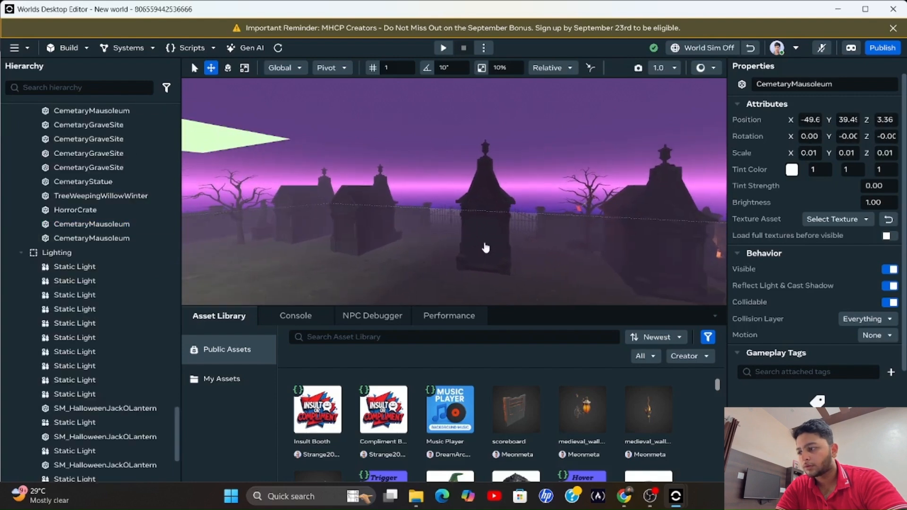
{"action": "left_click", "coordinate": [487, 246]}
{"action": "left_click", "coordinate": [600, 260]}
{"action": "left_click", "coordinate": [537, 267]}
{"action": "scroll", "coordinate": [472, 266], "scroll_direction": "down", "scroll_amount": 2}
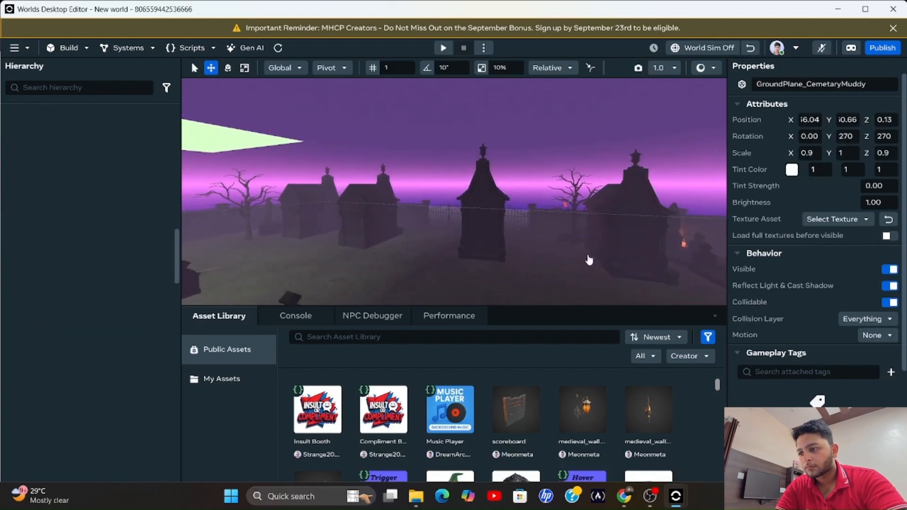
{"action": "key", "text": "ctrl+z"}
{"action": "key", "text": "ctrl+z"}
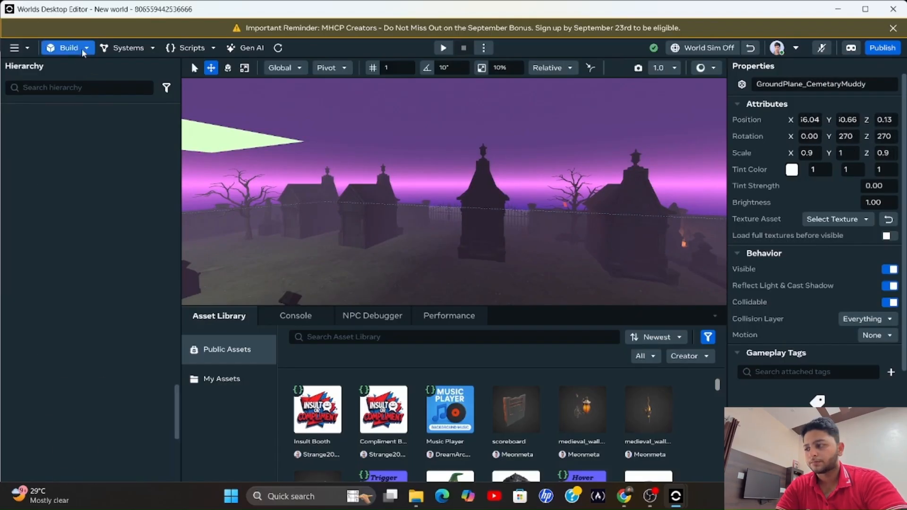
Add a Door gizmo in front of the nearest mausoleum
{"action": "left_click", "coordinate": [83, 49]}
{"action": "left_click", "coordinate": [78, 75]}
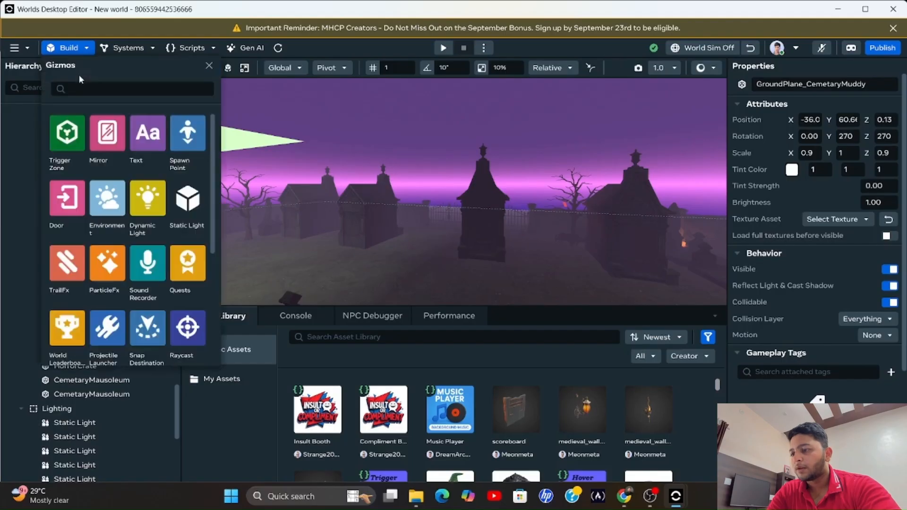
{"action": "left_click", "coordinate": [62, 207]}
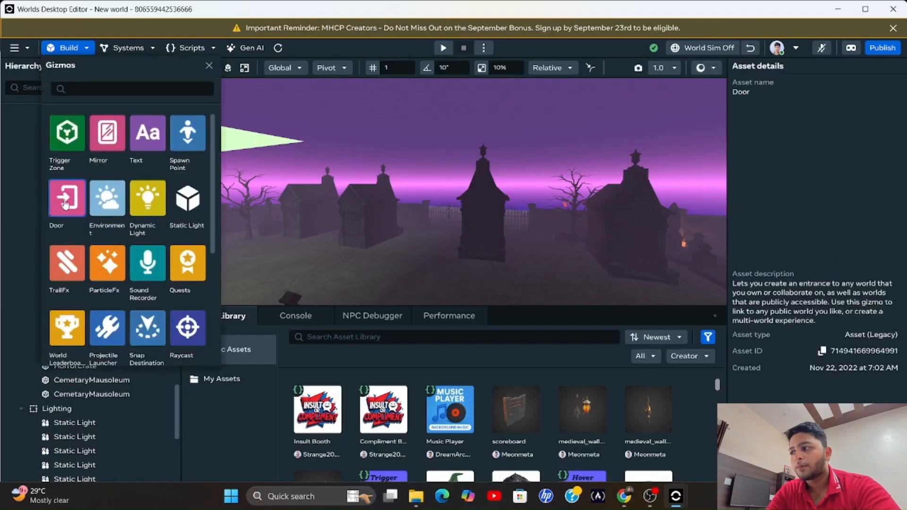
{"action": "left_click_drag", "start_coordinate": [638, 271], "coordinate": [601, 256]}
Move the door against the mausoleum's front at about X -2.27, Y 0.22, Z 8.99
{"action": "key", "text": "w"}
{"action": "right_click_drag", "start_coordinate": [601, 259], "coordinate": [761, 279]}
{"action": "key", "text": "w"}
{"action": "key", "text": "w"}
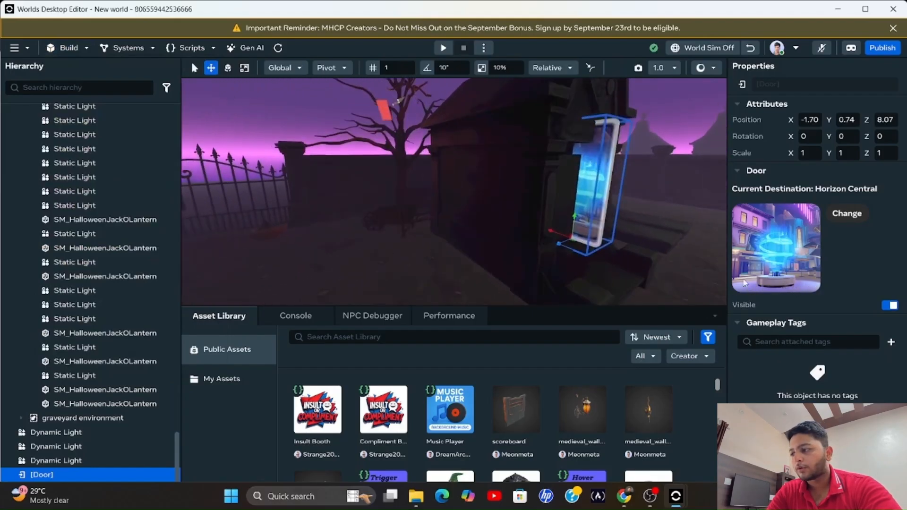
{"action": "left_click_drag", "start_coordinate": [559, 238], "coordinate": [545, 287]}
{"action": "left_click", "coordinate": [637, 263]}
{"action": "left_click", "coordinate": [652, 251]}
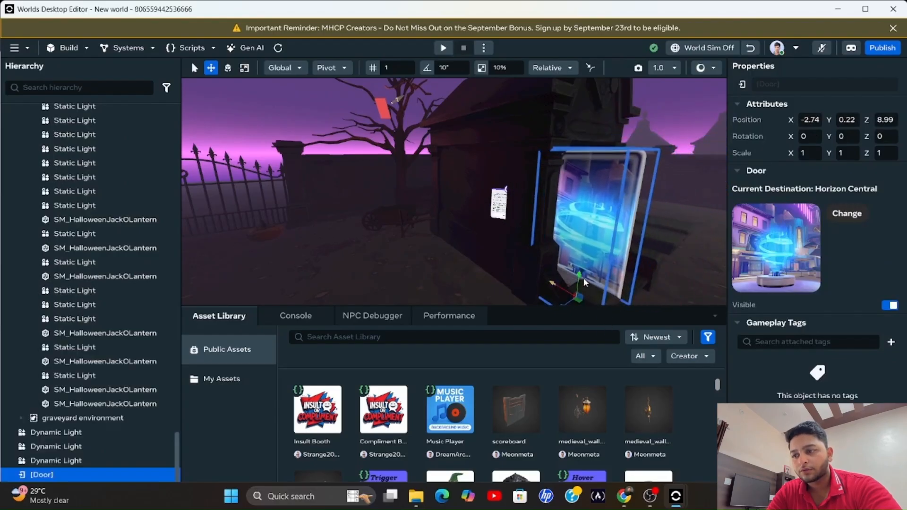
{"action": "left_click", "coordinate": [670, 264]}
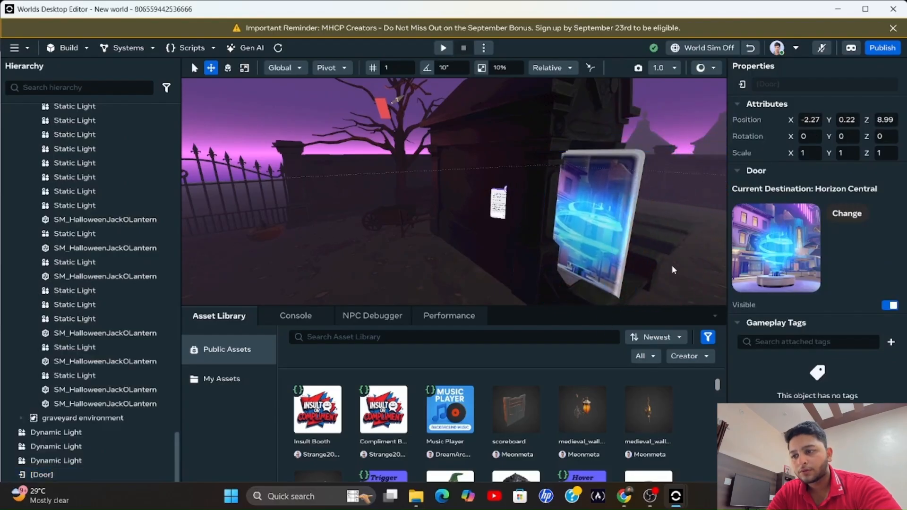
Preview the world, walk up to the door at the mausoleum, interact with it, and end the preview
{"action": "left_click", "coordinate": [443, 48]}
{"action": "key", "text": "w"}
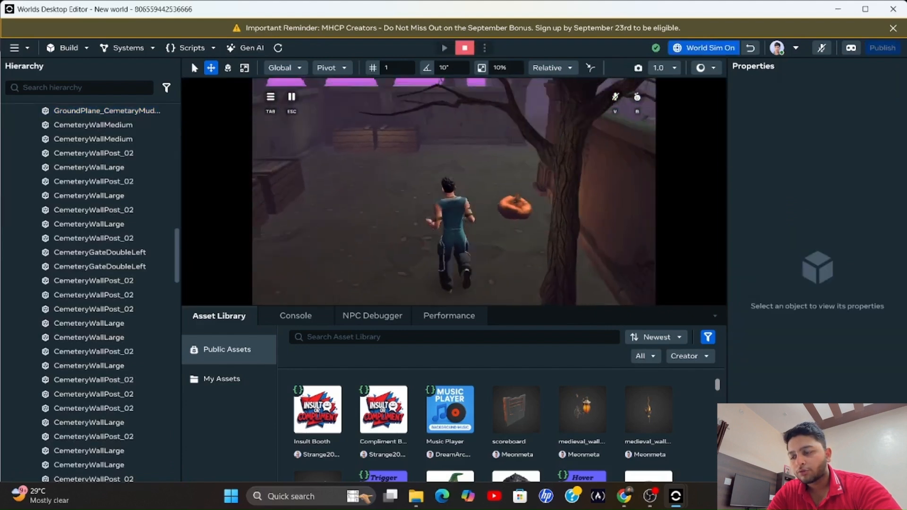
{"action": "key", "text": "w"}
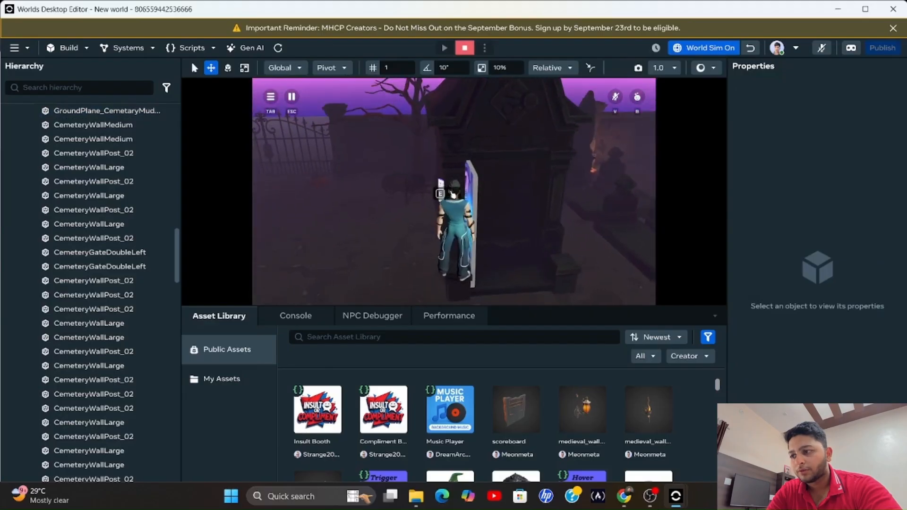
{"action": "key", "text": "e"}
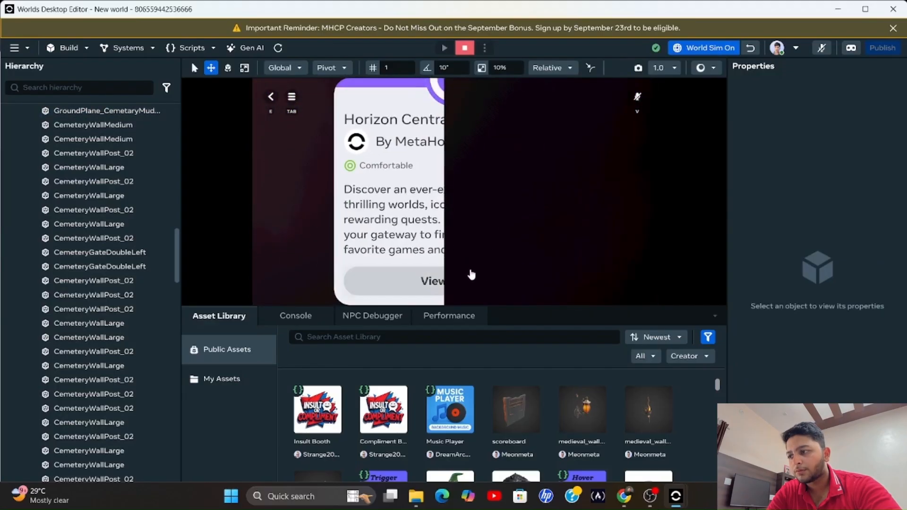
{"action": "key", "text": "Escape"}
Rotate the door to about 285.5° around Y so its panel faces out from the mausoleum
{"action": "left_click", "coordinate": [539, 283]}
{"action": "right_click_drag", "start_coordinate": [539, 285], "coordinate": [489, 269]}
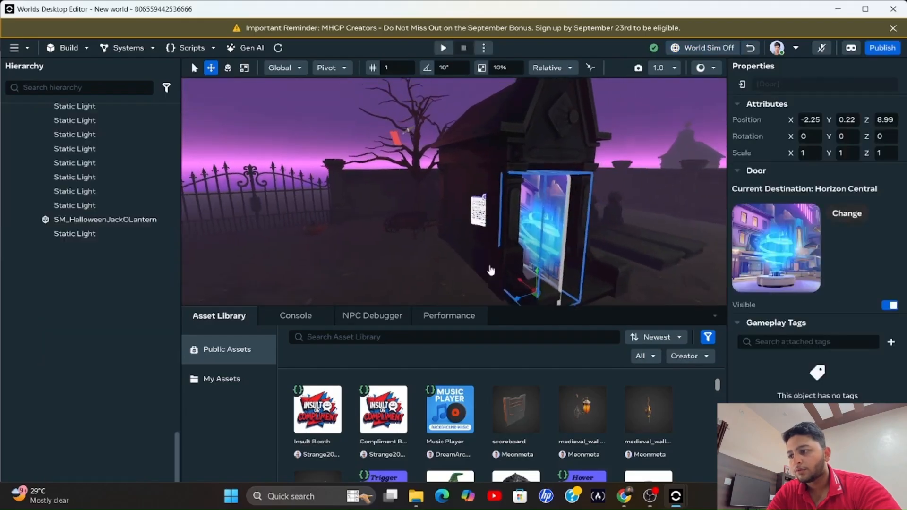
{"action": "left_click", "coordinate": [228, 67]}
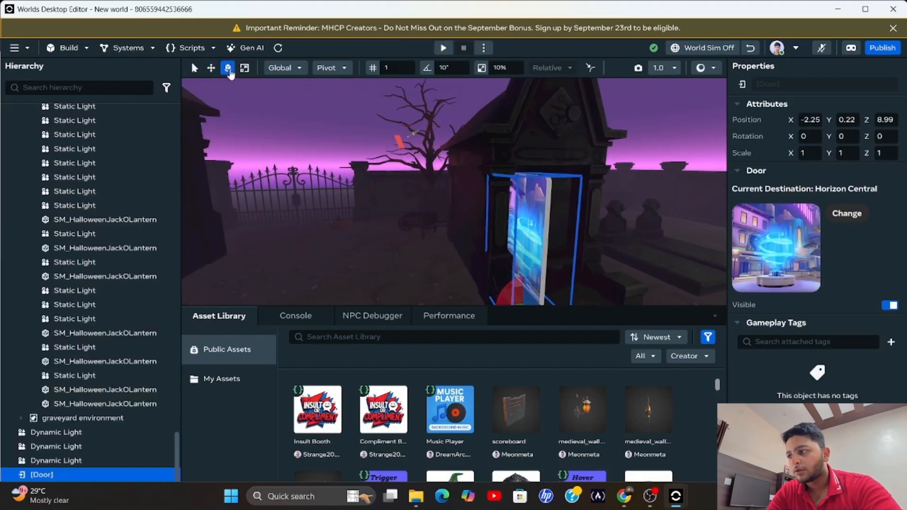
{"action": "scroll", "coordinate": [487, 289], "scroll_direction": "down", "scroll_amount": 3}
{"action": "left_click_drag", "start_coordinate": [488, 274], "coordinate": [522, 281]}
{"action": "left_click", "coordinate": [496, 239]}
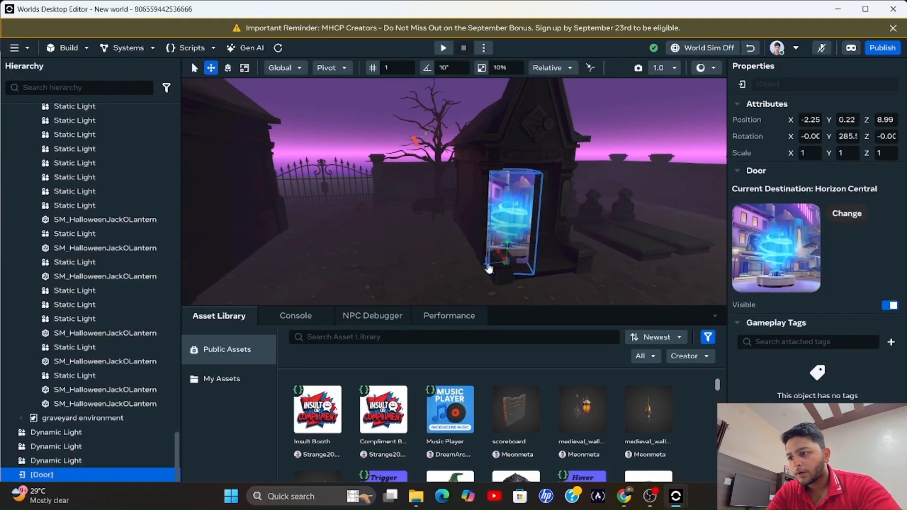
Move the rotated door onto the mausoleum's entrance at about X -2.25, Y 0.22, Z 8.25
{"action": "left_click_drag", "start_coordinate": [488, 269], "coordinate": [514, 264]}
{"action": "left_click", "coordinate": [494, 227]}
{"action": "left_click", "coordinate": [534, 213]}
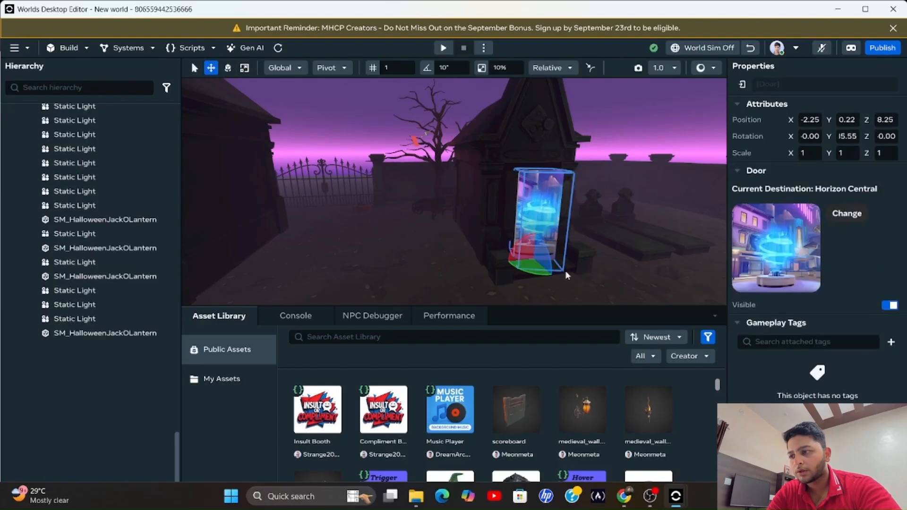
{"action": "left_click", "coordinate": [228, 68]}
{"action": "left_click", "coordinate": [613, 299]}
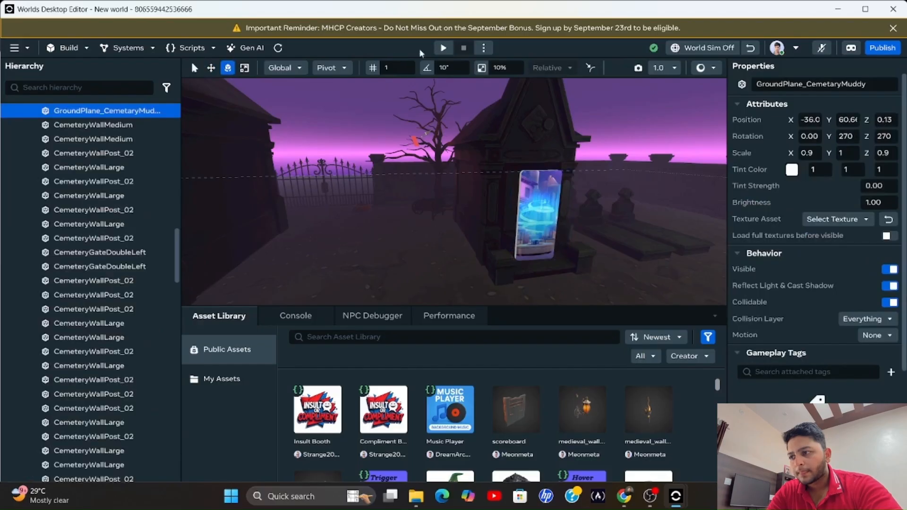
Preview the world again, check the repositioned door's destination card, look around the graveyard, and end the preview
{"action": "left_click", "coordinate": [443, 47]}
{"action": "key", "text": "w"}
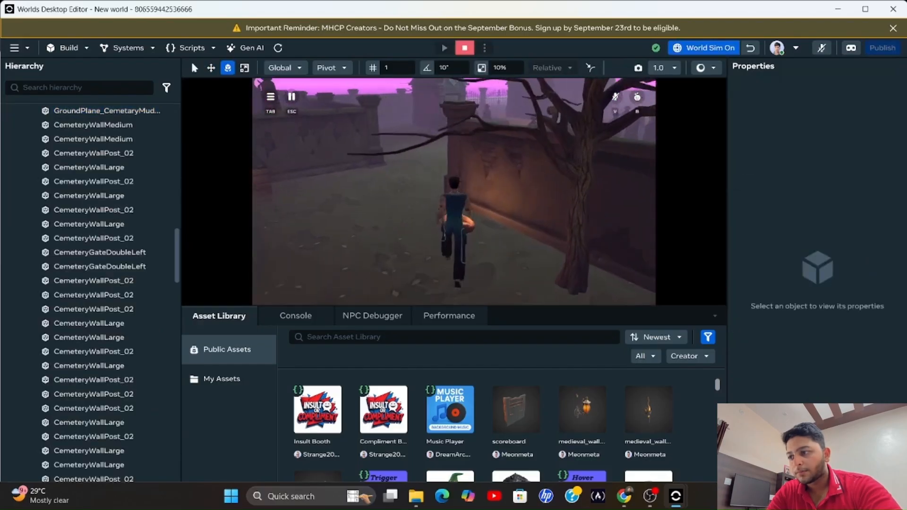
{"action": "key", "text": "w"}
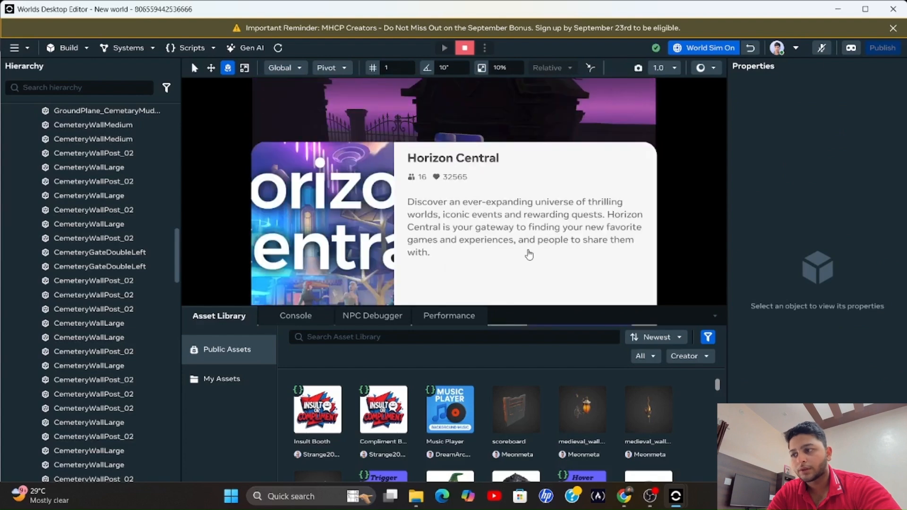
{"action": "left_click", "coordinate": [373, 123]}
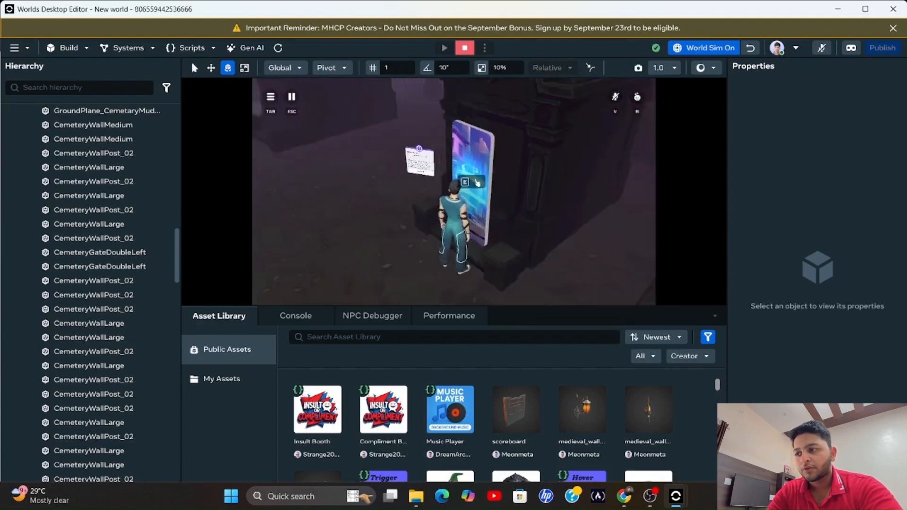
{"action": "key", "text": "w"}
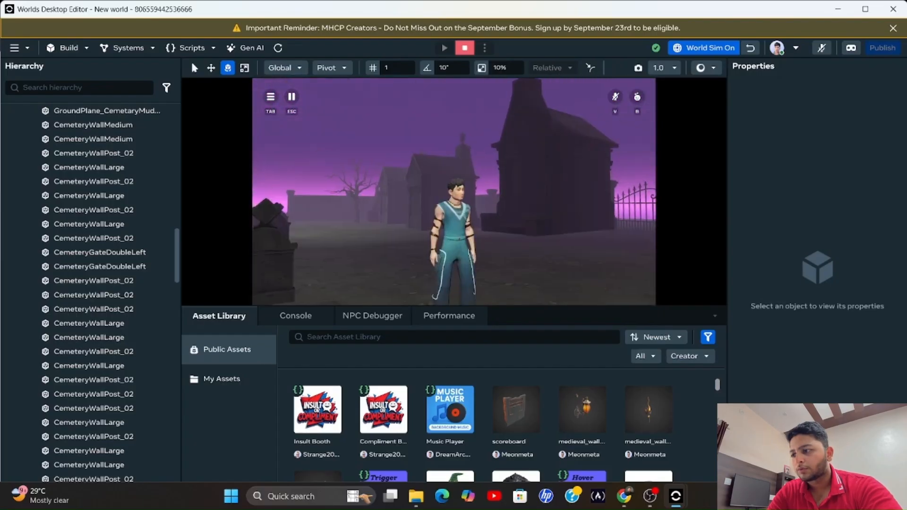
{"action": "key", "text": "Escape"}
Search the public assets for pumpkin and place evil_pumpkin on the ground near the mausoleum at about X -4.98, Y 0.21, Z 17.46
{"action": "right_click_drag", "start_coordinate": [390, 271], "coordinate": [737, 200]}
{"action": "left_click", "coordinate": [378, 337]}
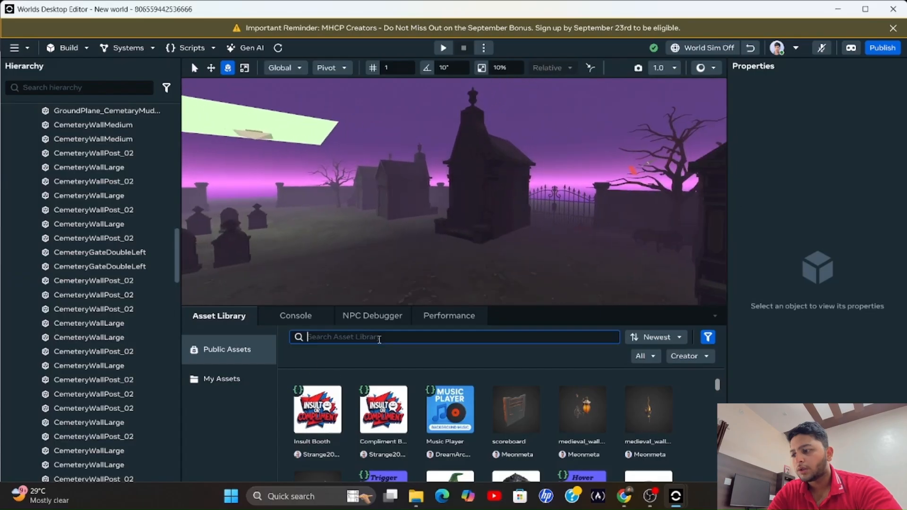
{"action": "type", "text": "pumpkin"}
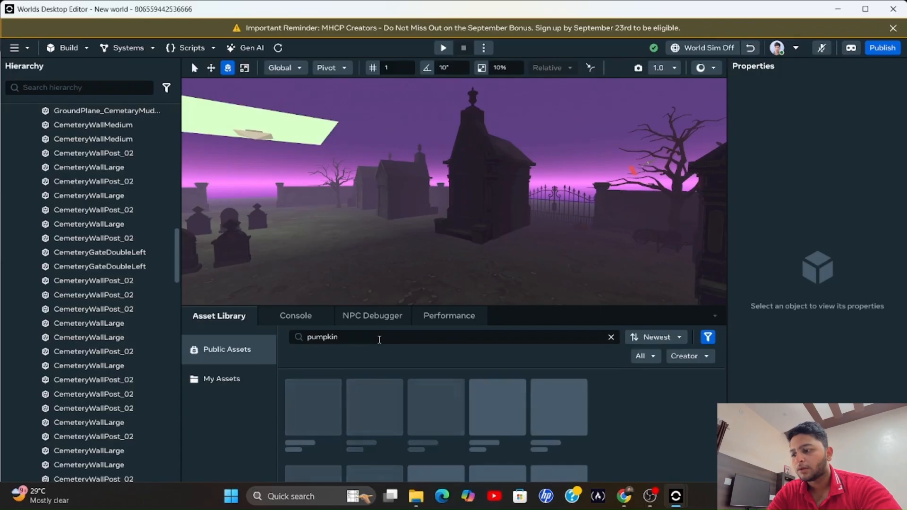
{"action": "scroll", "coordinate": [453, 416], "scroll_direction": "down", "scroll_amount": 2}
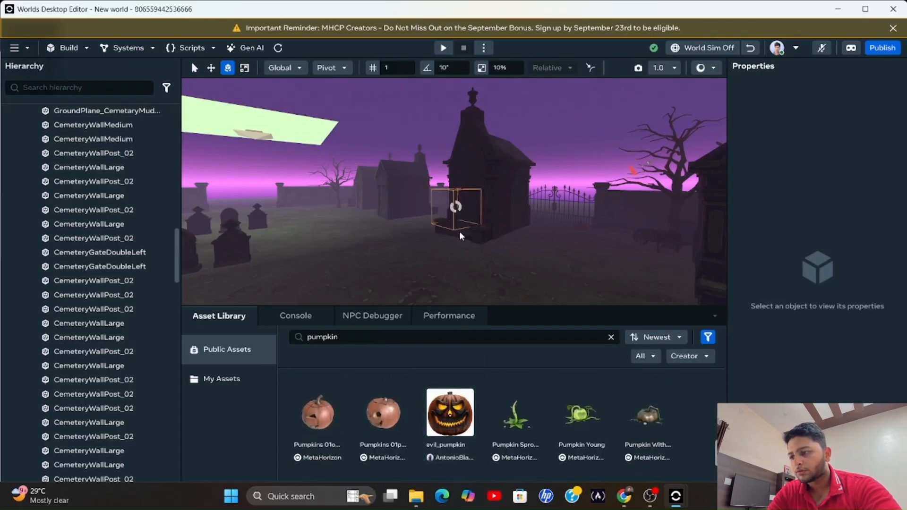
{"action": "right_click_drag", "start_coordinate": [460, 235], "coordinate": [579, 262]}
{"action": "key", "text": "w"}
{"action": "key", "text": "a"}
{"action": "key", "text": "s"}
{"action": "key", "text": "w"}
{"action": "key", "text": "d"}
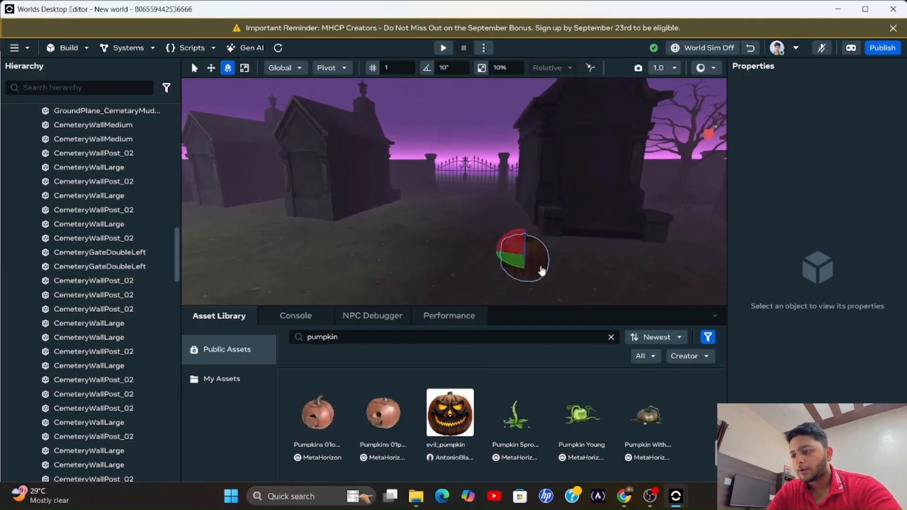
{"action": "key", "text": "w"}
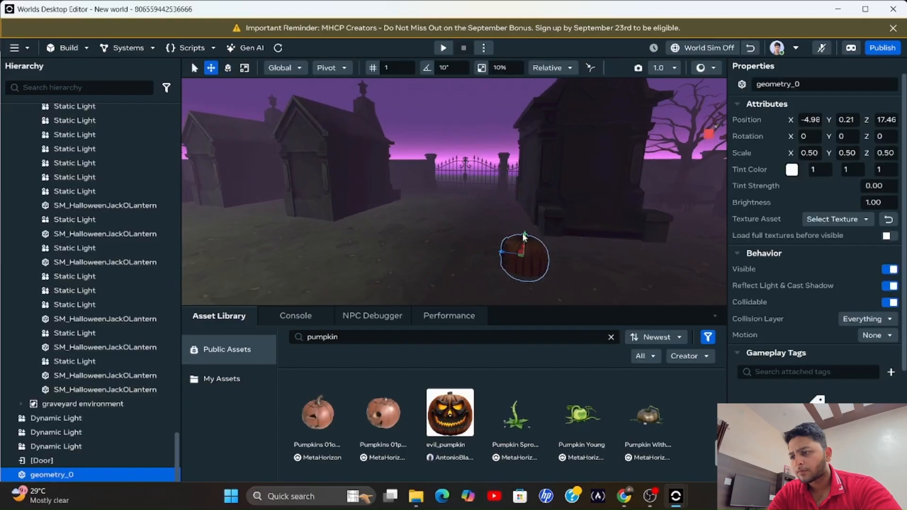
Move the pumpkin up onto the mausoleum's front steps, at about Z 15.70
{"action": "left_click", "coordinate": [527, 205]}
{"action": "left_click", "coordinate": [518, 253]}
{"action": "left_click_drag", "start_coordinate": [523, 245], "coordinate": [575, 226]}
{"action": "left_click", "coordinate": [627, 208]}
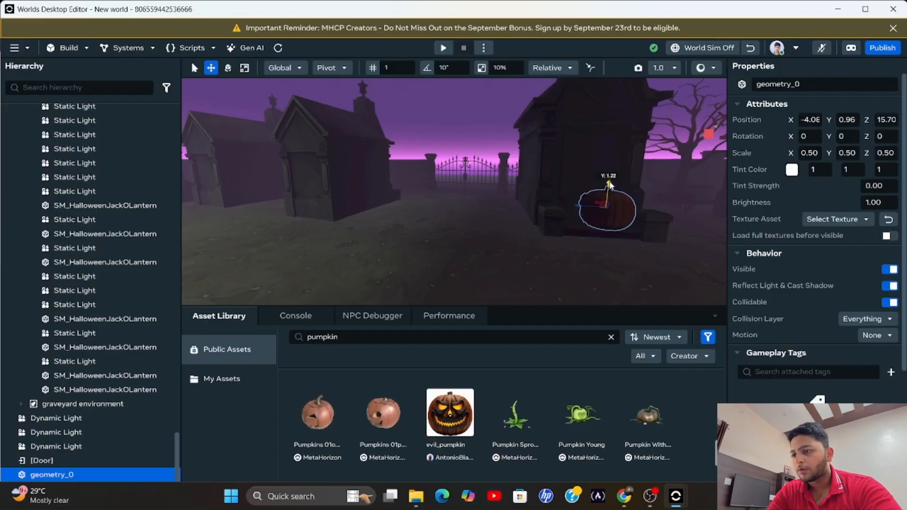
Rotate the pumpkin around Y so its carved face looks out from the mausoleum
{"action": "left_click", "coordinate": [609, 208]}
{"action": "left_click", "coordinate": [228, 68]}
{"action": "left_click", "coordinate": [607, 208]}
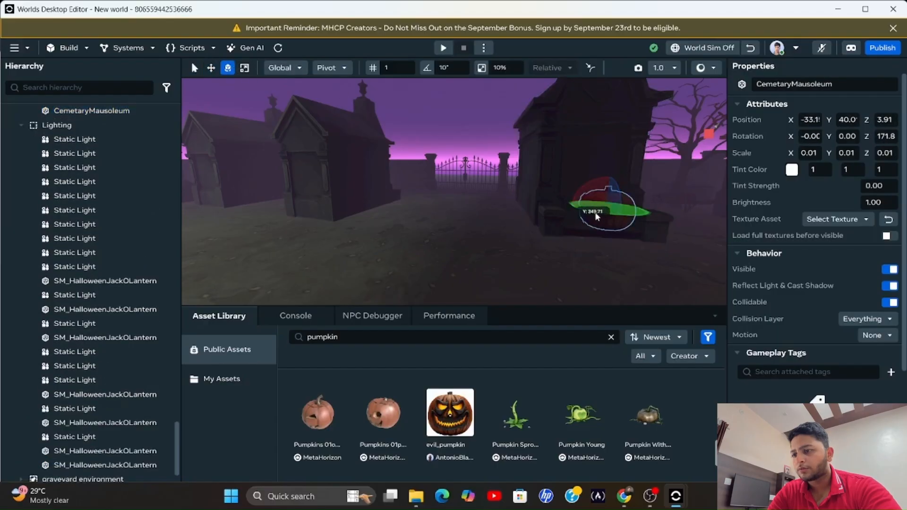
{"action": "left_click", "coordinate": [517, 256]}
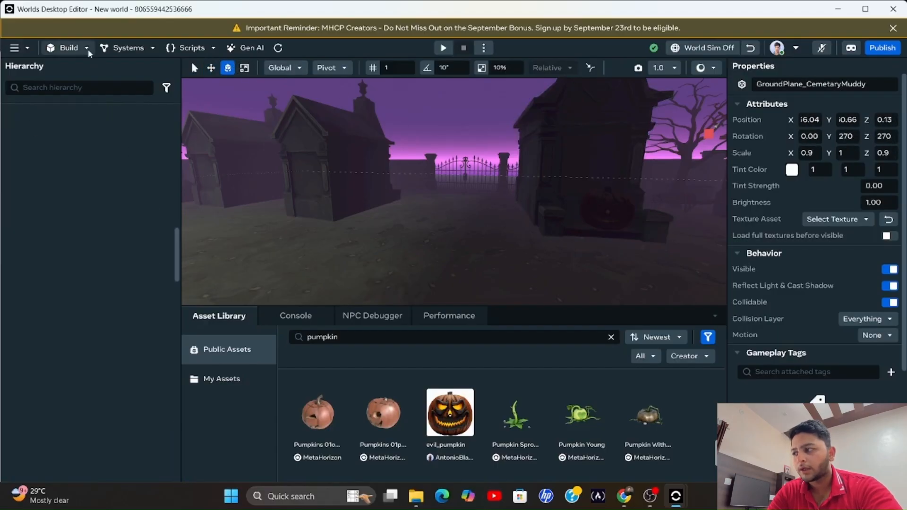
Add a Dynamic Light gizmo just above the pumpkin at about X -4.50, Y 1.89, Z 15.91
{"action": "left_click", "coordinate": [69, 47]}
{"action": "left_click", "coordinate": [61, 79]}
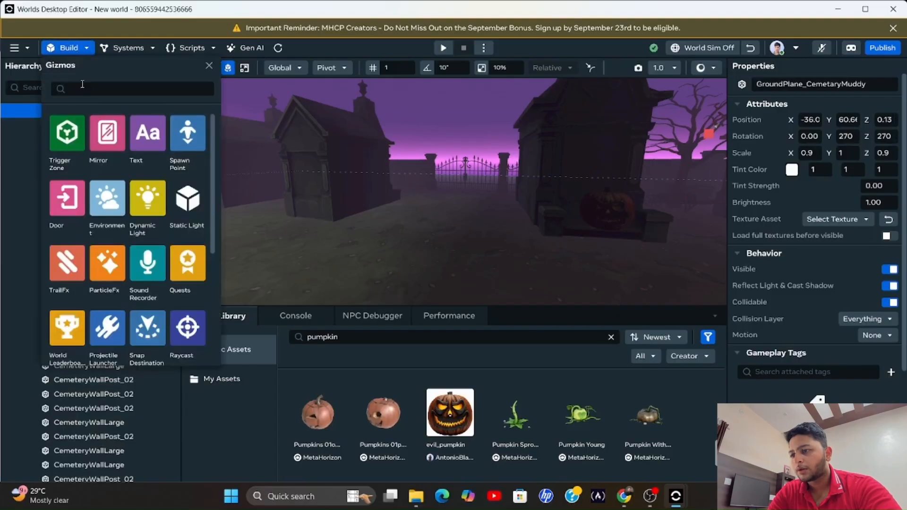
{"action": "left_click_drag", "start_coordinate": [595, 213], "coordinate": [596, 212]}
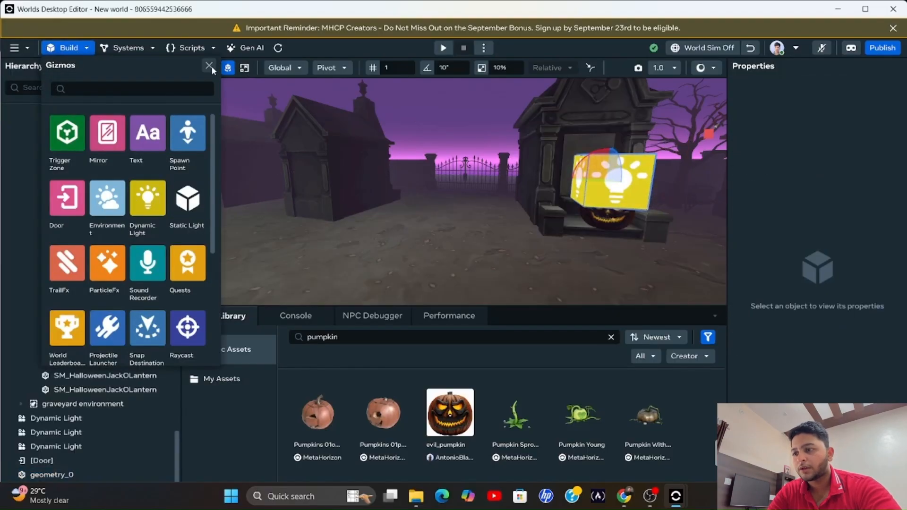
{"action": "left_click", "coordinate": [209, 66]}
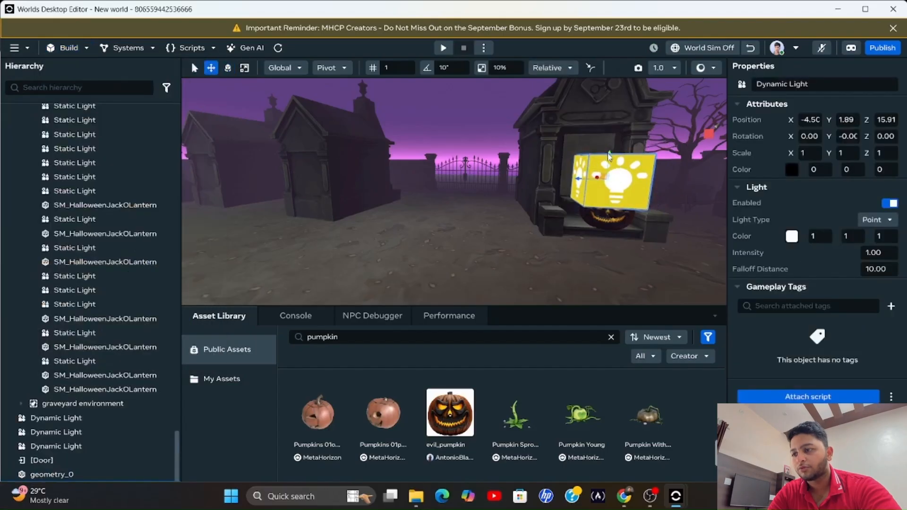
Lower the dynamic light to the pumpkin's height and adjust the pumpkin's position in front of it
{"action": "left_click_drag", "start_coordinate": [609, 157], "coordinate": [596, 217]}
{"action": "left_click", "coordinate": [606, 218]}
{"action": "left_click", "coordinate": [618, 242]}
{"action": "left_click", "coordinate": [578, 208]}
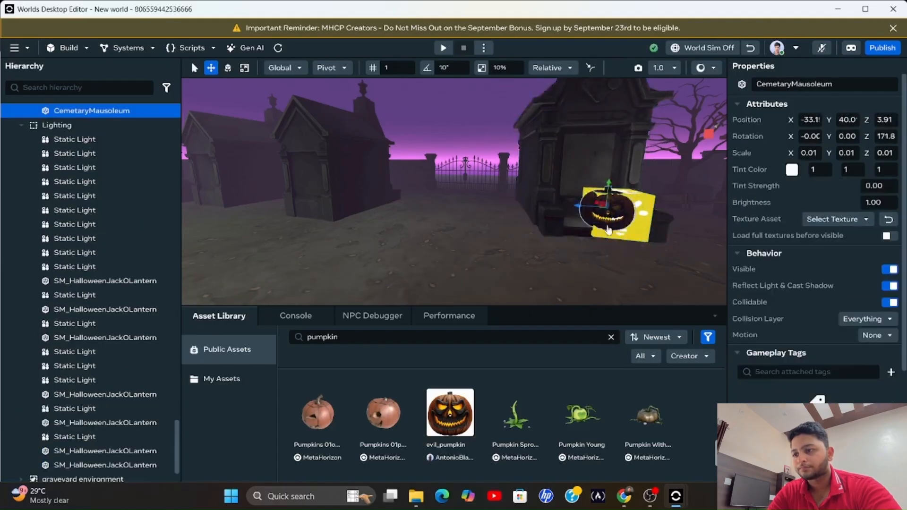
{"action": "left_click", "coordinate": [577, 207]}
{"action": "left_click", "coordinate": [536, 260]}
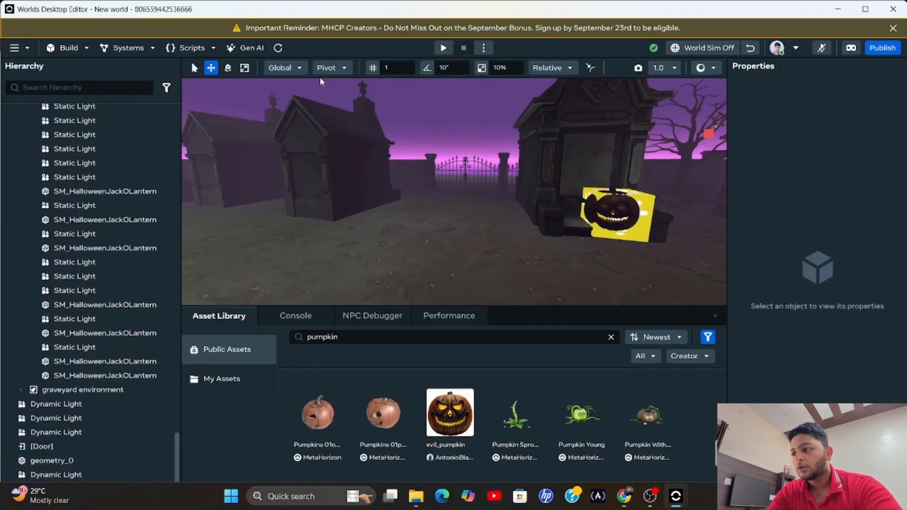
Search the public assets for skeleton and place the NPC Skeleton on the open ground at about X -8.47, Y 0.47, Z 23.17
{"action": "right_click_drag", "start_coordinate": [536, 260], "coordinate": [432, 257]}
{"action": "left_click", "coordinate": [377, 340]}
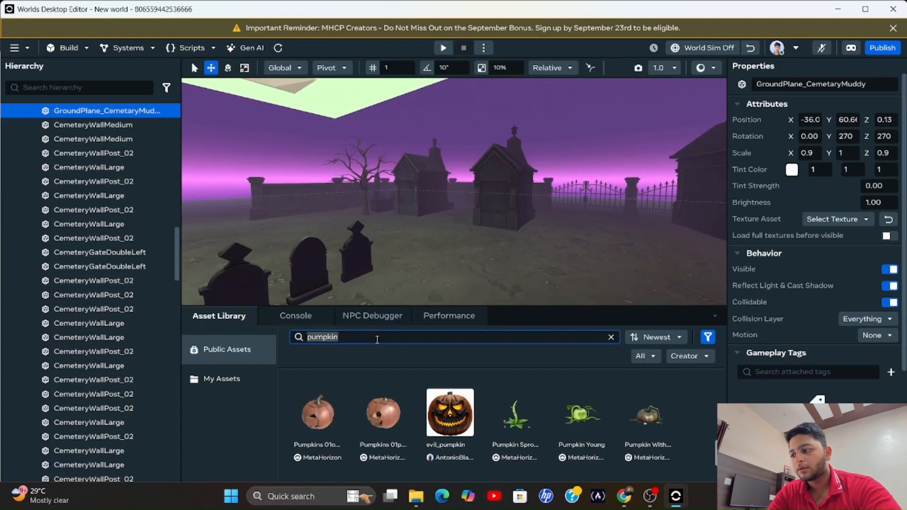
{"action": "type", "text": "k"}
{"action": "key", "text": "BackSpace"}
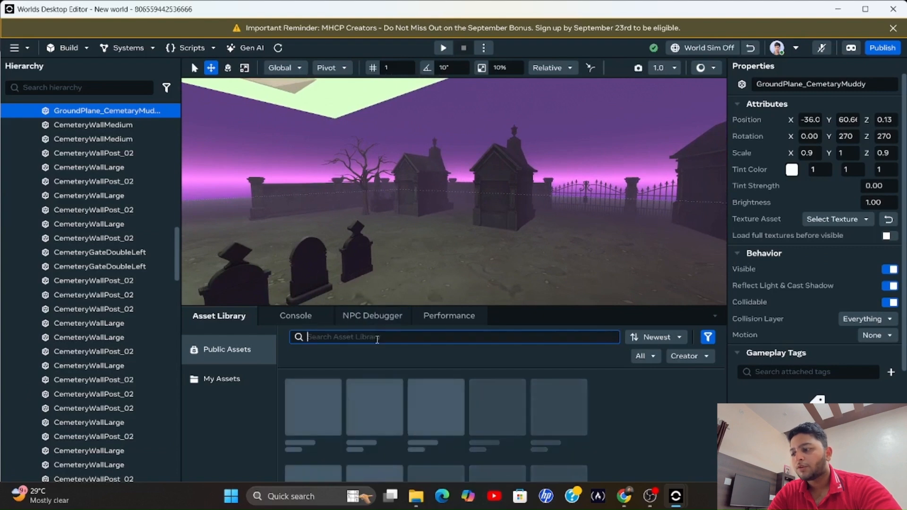
{"action": "type", "text": "skeleton"}
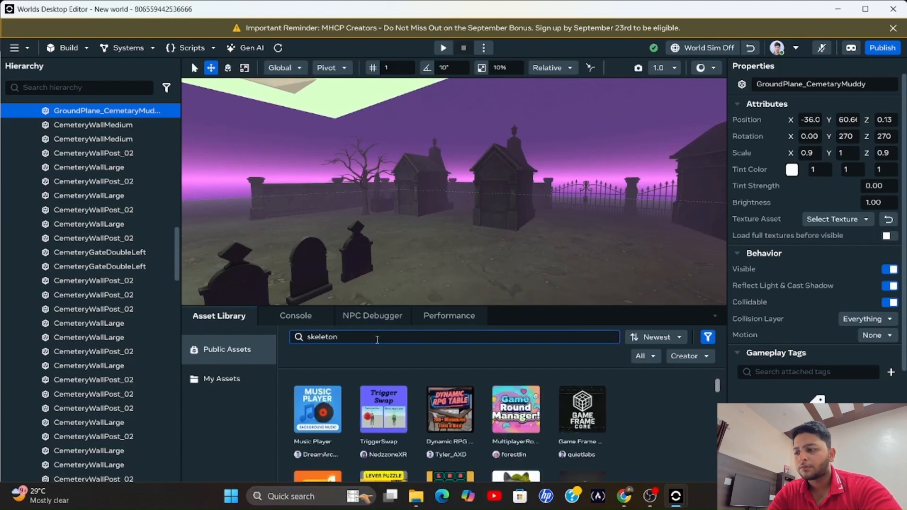
{"action": "key", "text": "Return"}
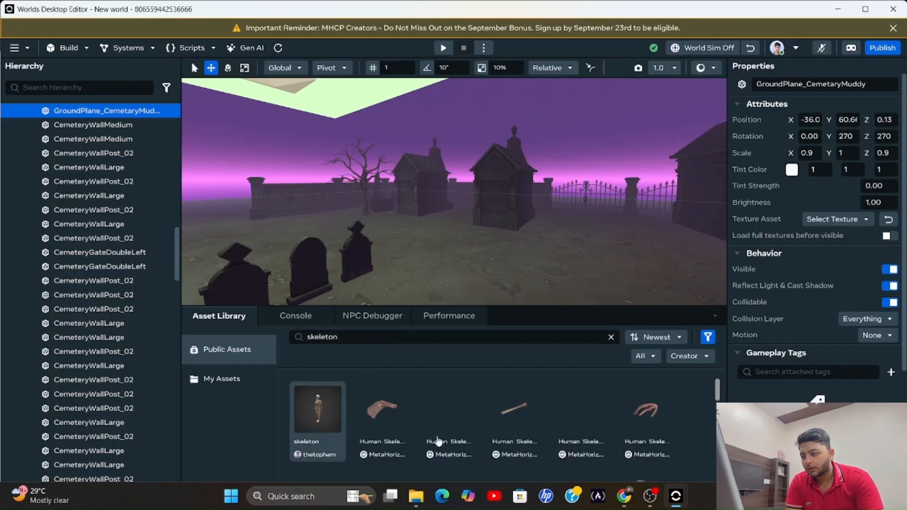
{"action": "scroll", "coordinate": [459, 427], "scroll_direction": "down", "scroll_amount": 3}
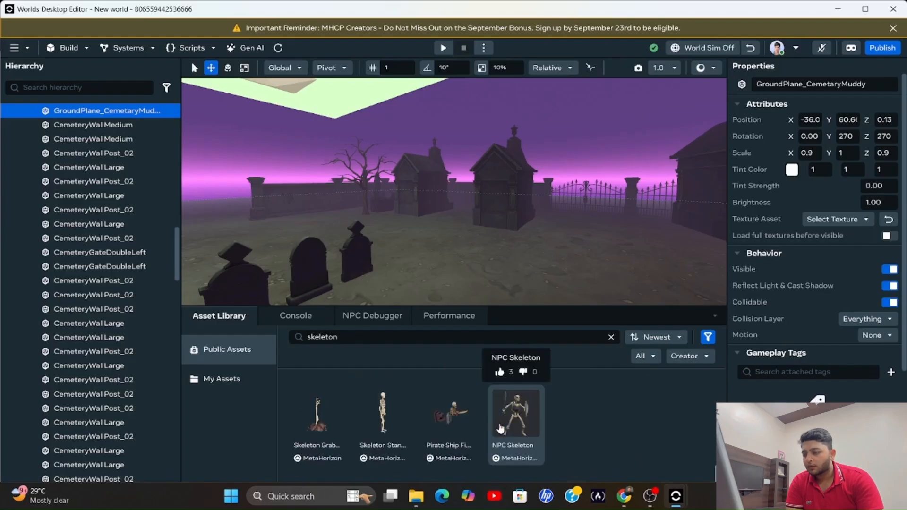
{"action": "left_click_drag", "start_coordinate": [494, 383], "coordinate": [511, 293]}
{"action": "right_click_drag", "start_coordinate": [511, 293], "coordinate": [818, 219]}
{"action": "left_click", "coordinate": [471, 187]}
{"action": "left_click", "coordinate": [501, 228]}
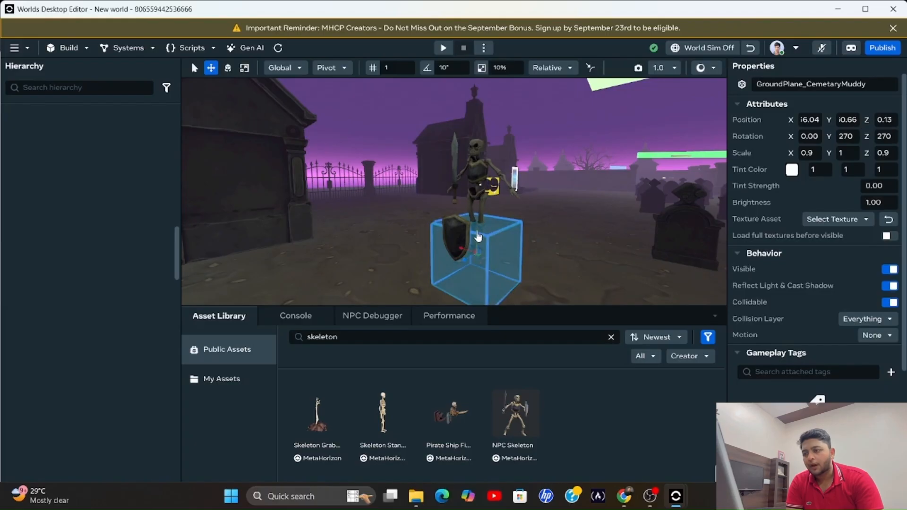
Add the skeleton grabby hand asset in front of the gap between two mausoleums
{"action": "right_click_drag", "start_coordinate": [464, 237], "coordinate": [159, 236]}
{"action": "key", "text": "w"}
{"action": "left_click_drag", "start_coordinate": [505, 330], "coordinate": [599, 276]}
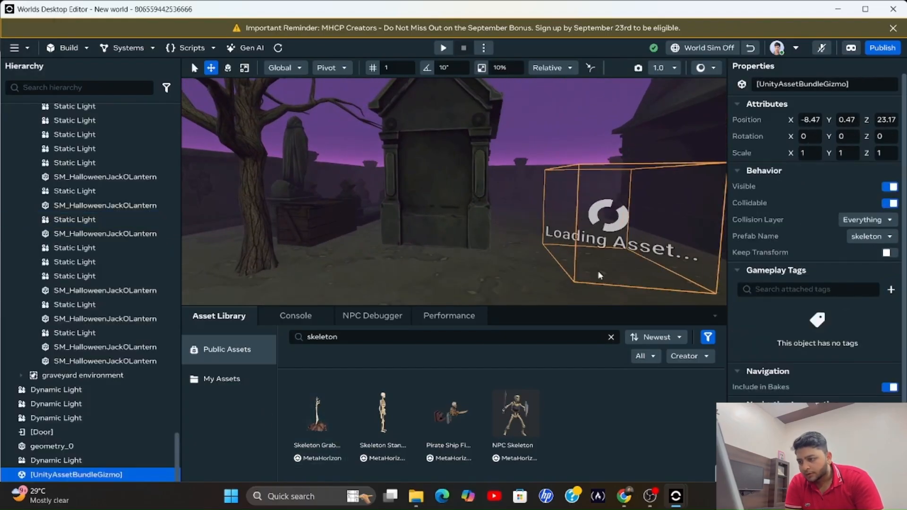
{"action": "right_click_drag", "start_coordinate": [599, 275], "coordinate": [630, 319]}
{"action": "key", "text": "s"}
{"action": "key", "text": "d"}
{"action": "key", "text": "w"}
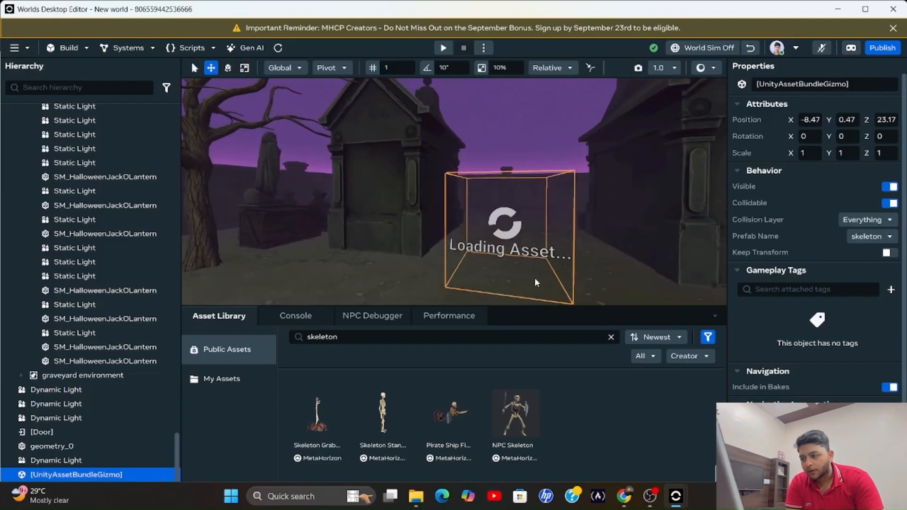
Move the skeleton hand back along the ground into the gap between the mausoleums, at about Z 29
{"action": "left_click_drag", "start_coordinate": [496, 291], "coordinate": [509, 280]}
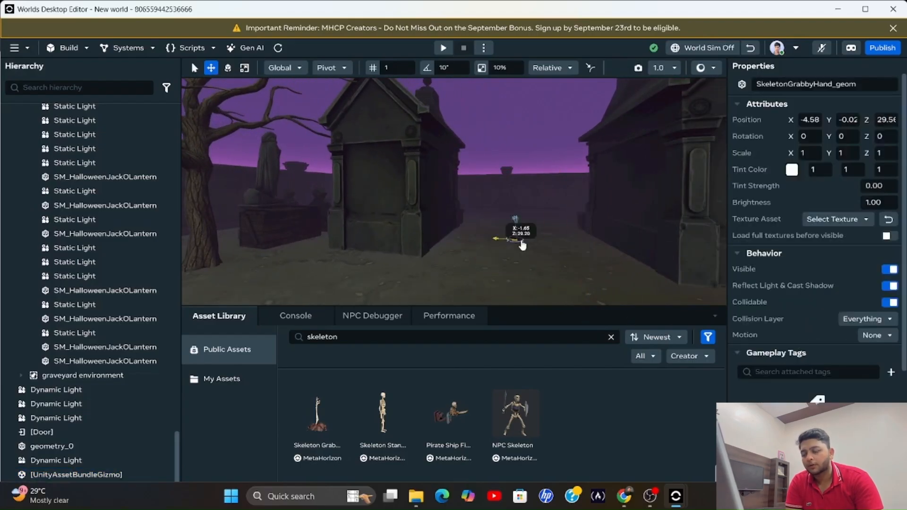
{"action": "left_click_drag", "start_coordinate": [522, 244], "coordinate": [522, 245]}
{"action": "right_click_drag", "start_coordinate": [523, 246], "coordinate": [614, 246]}
{"action": "left_click", "coordinate": [557, 276]}
{"action": "key", "text": "w"}
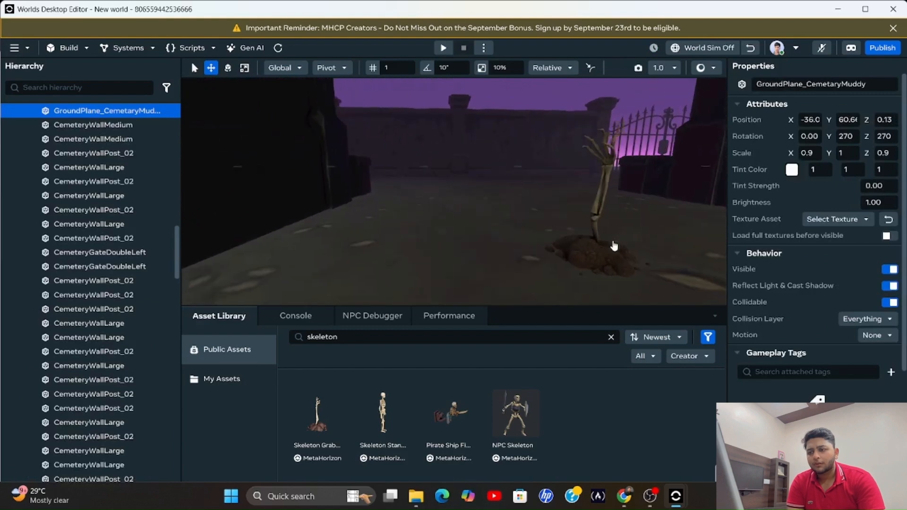
Preview the world, walking and jumping through the graveyard past the graves and the door
{"action": "left_click", "coordinate": [611, 244]}
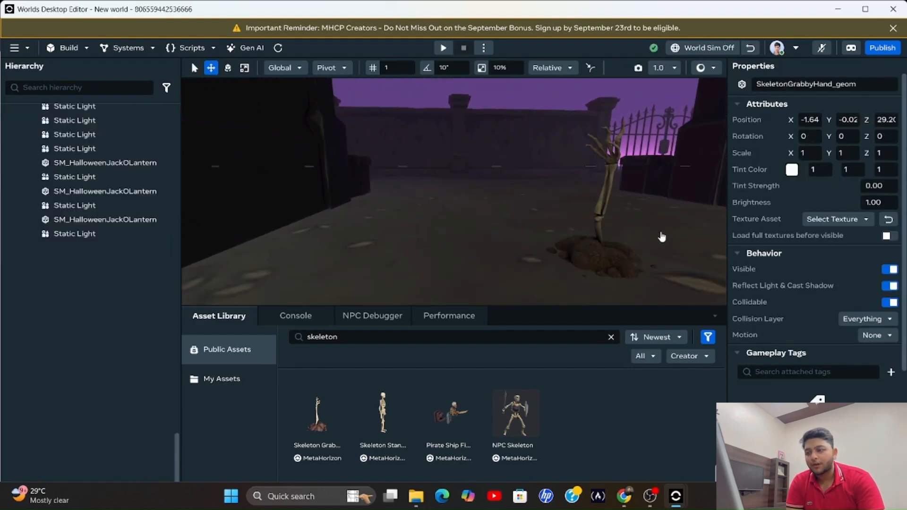
{"action": "left_click", "coordinate": [632, 234]}
{"action": "left_click", "coordinate": [444, 49]}
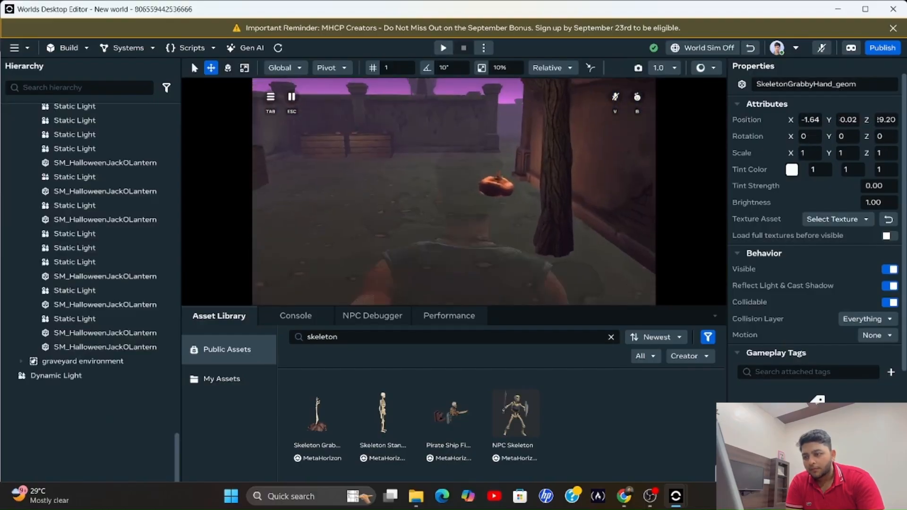
{"action": "key", "text": "w"}
{"action": "key", "text": "space"}
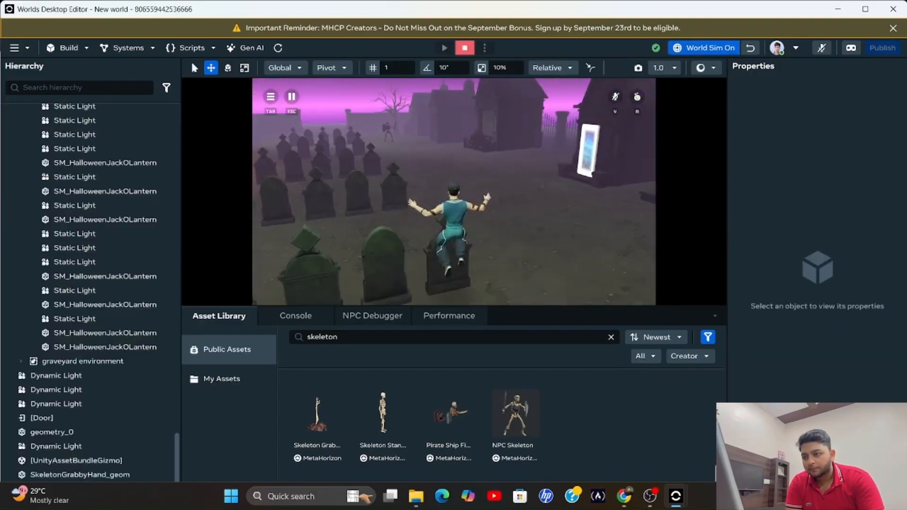
{"action": "key", "text": "w"}
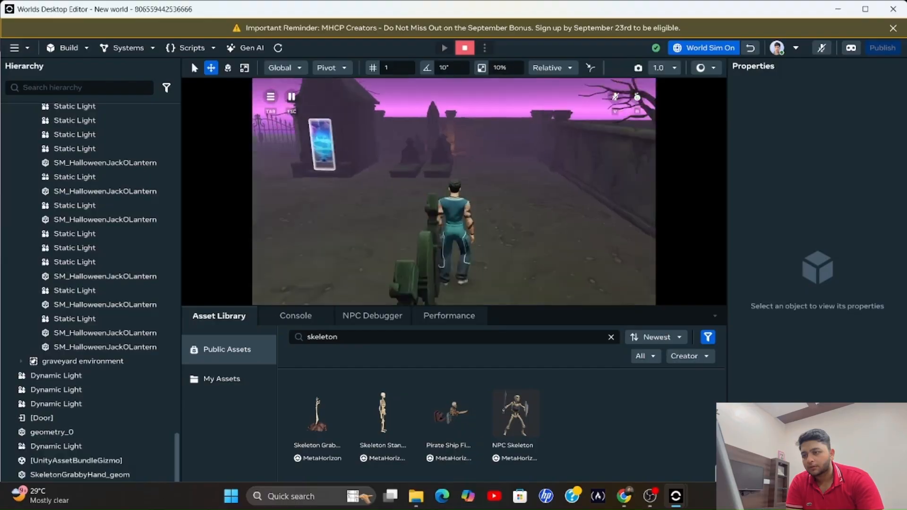
{"action": "key", "text": "space"}
{"action": "key", "text": "w"}
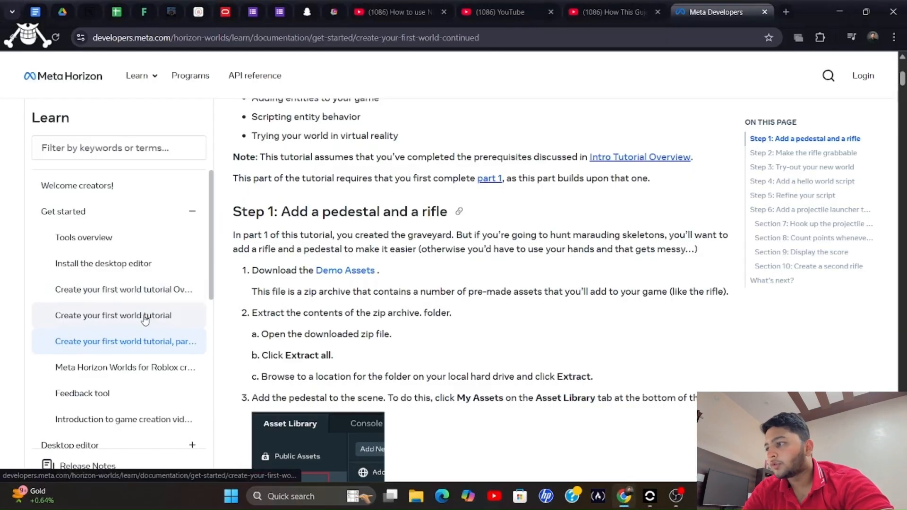
Download the Demo Assets archive linked in Step 1 of the part 2 first-world tutorial
{"action": "scroll", "coordinate": [304, 238], "scroll_direction": "up", "scroll_amount": 5}
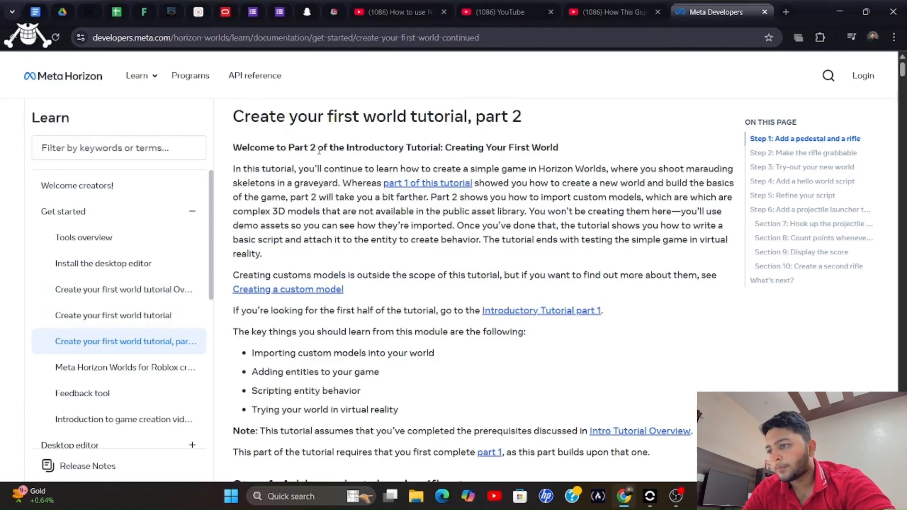
{"action": "scroll", "coordinate": [322, 150], "scroll_direction": "down", "scroll_amount": 2}
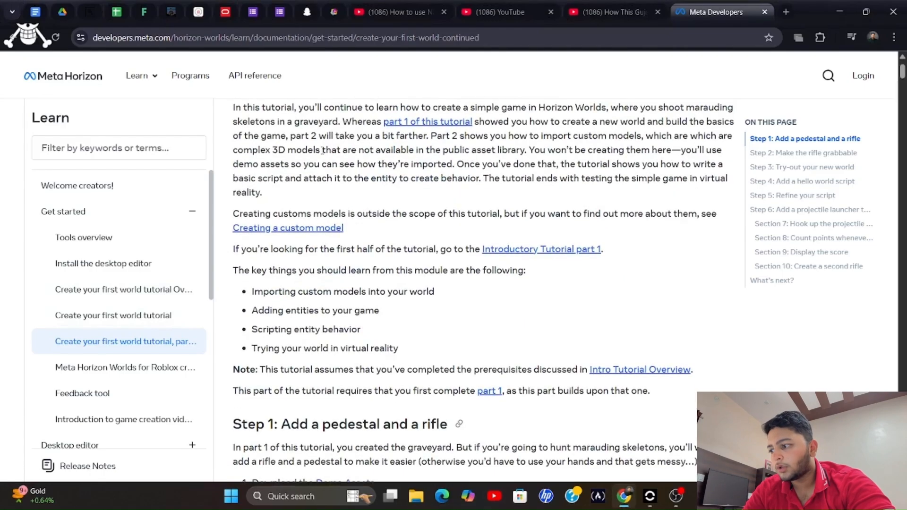
{"action": "scroll", "coordinate": [322, 150], "scroll_direction": "up", "scroll_amount": 2}
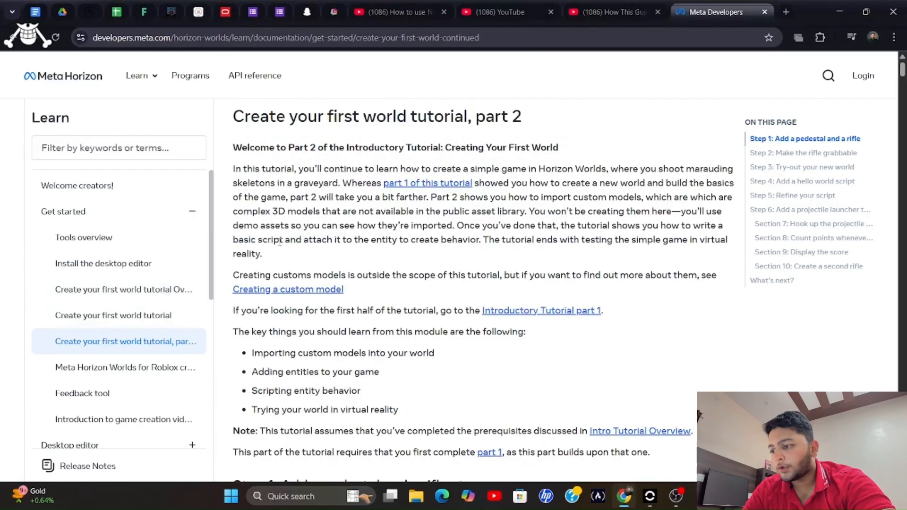
{"action": "scroll", "coordinate": [298, 198], "scroll_direction": "down", "scroll_amount": 3}
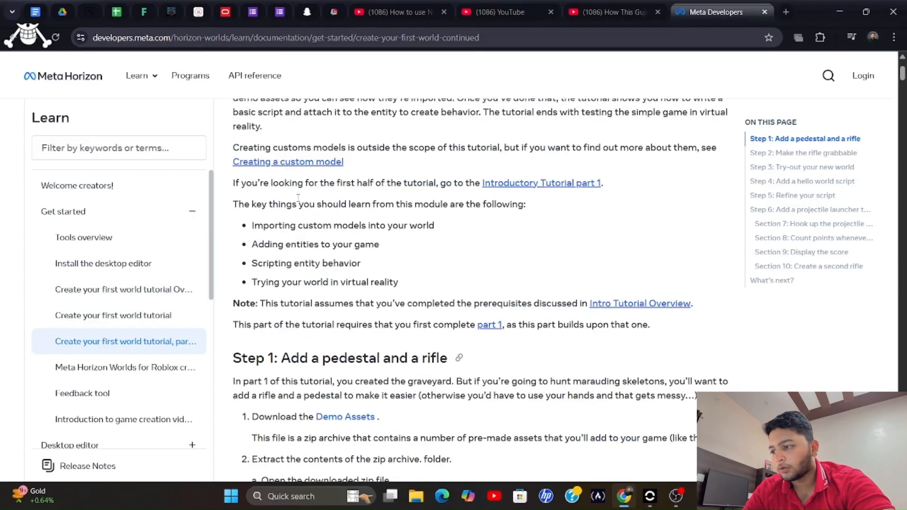
{"action": "scroll", "coordinate": [298, 197], "scroll_direction": "down", "scroll_amount": 3}
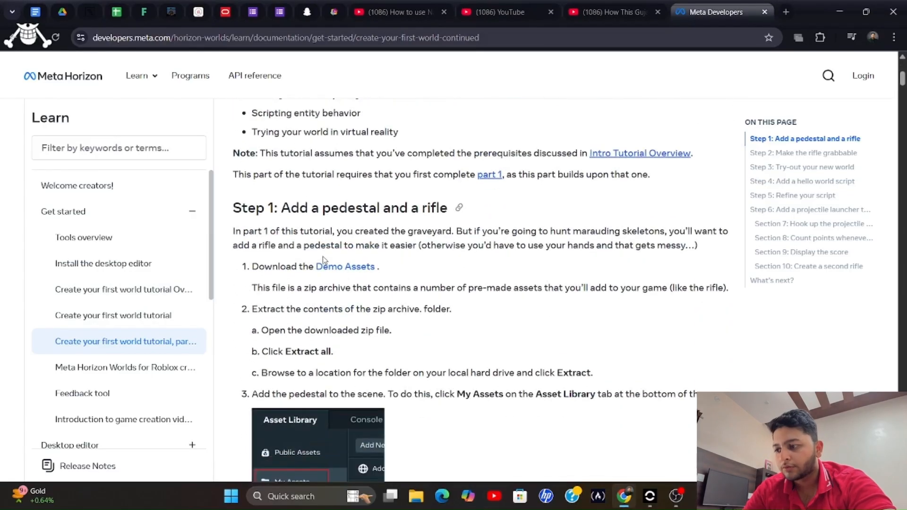
{"action": "left_click", "coordinate": [331, 268]}
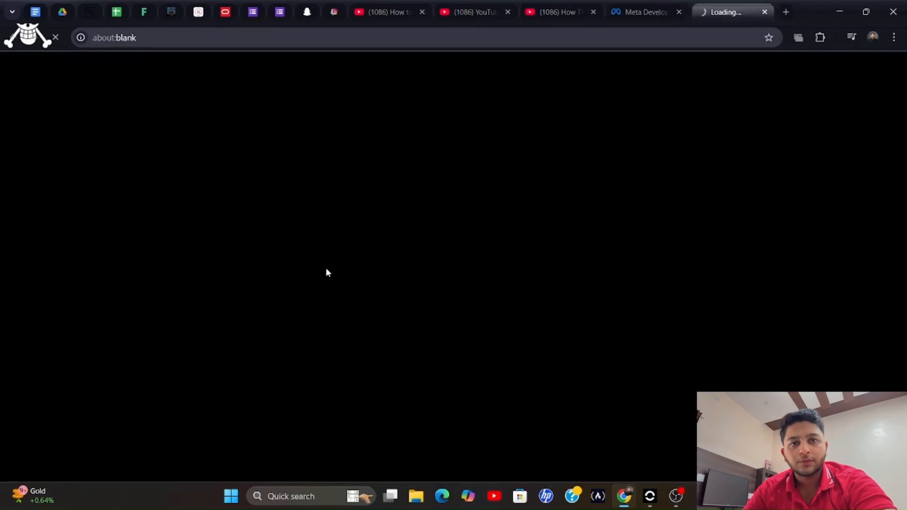
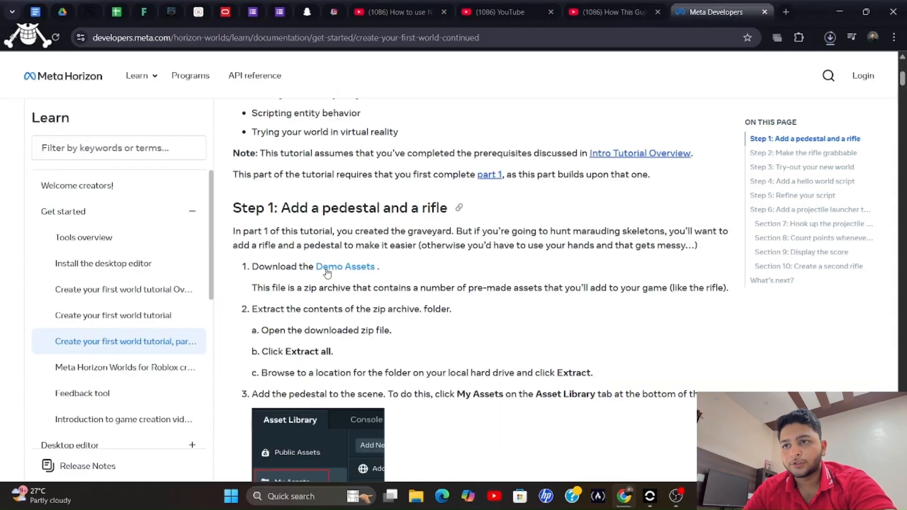
Open the downloaded Demo Assets zip and extract it into Downloads, replacing the files with the same names
{"action": "left_click", "coordinate": [830, 38]}
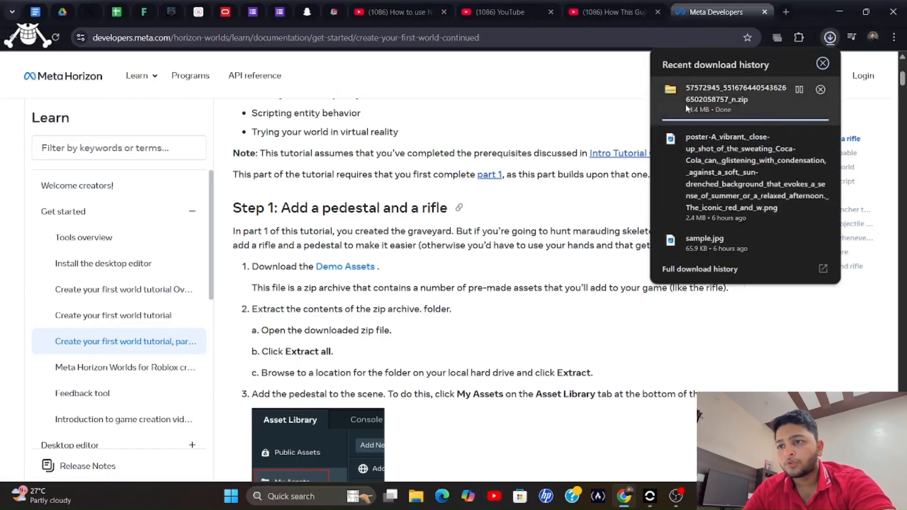
{"action": "left_click", "coordinate": [752, 99]}
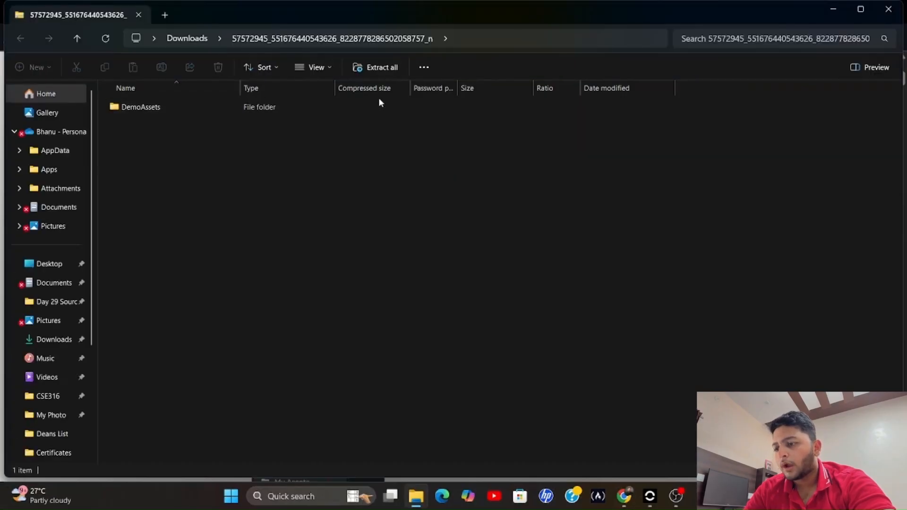
{"action": "left_click", "coordinate": [369, 71]}
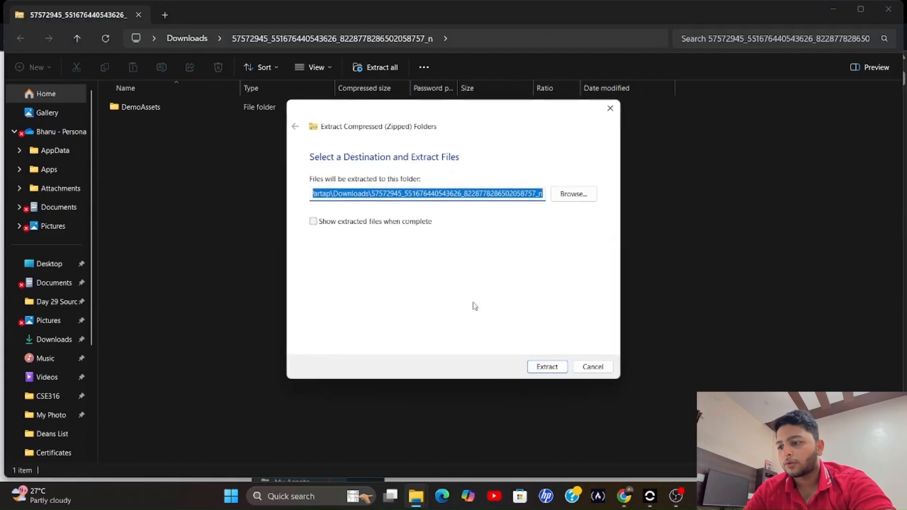
{"action": "left_click", "coordinate": [542, 371]}
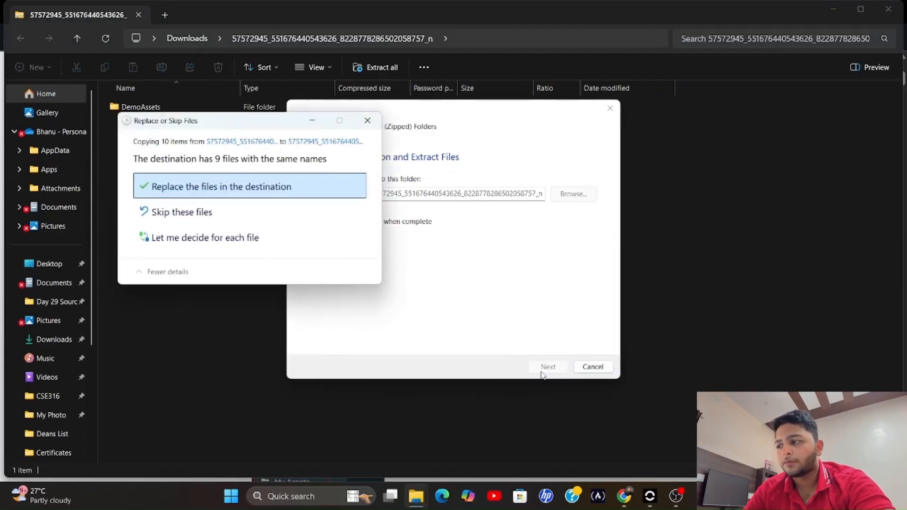
{"action": "left_click", "coordinate": [200, 189]}
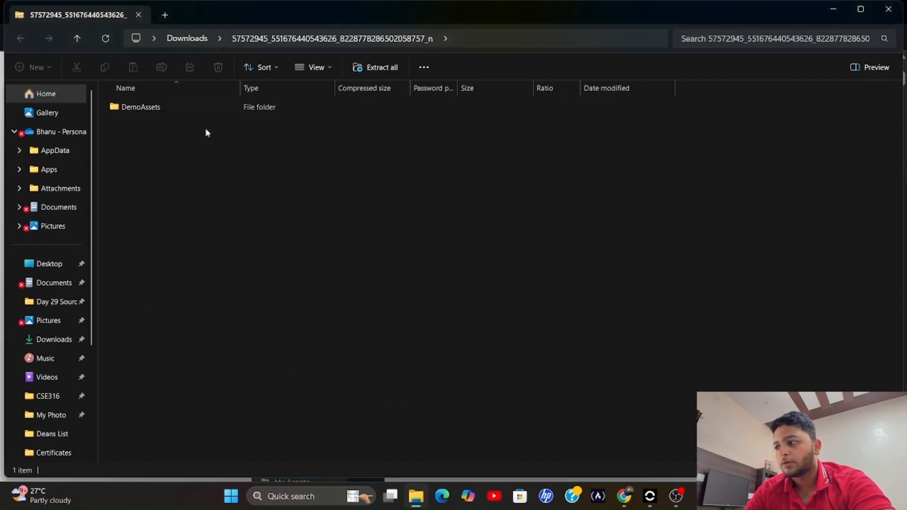
Open the DemoAssets folder and view the StoneBlockKit_BR texture image
{"action": "double_click", "coordinate": [205, 113]}
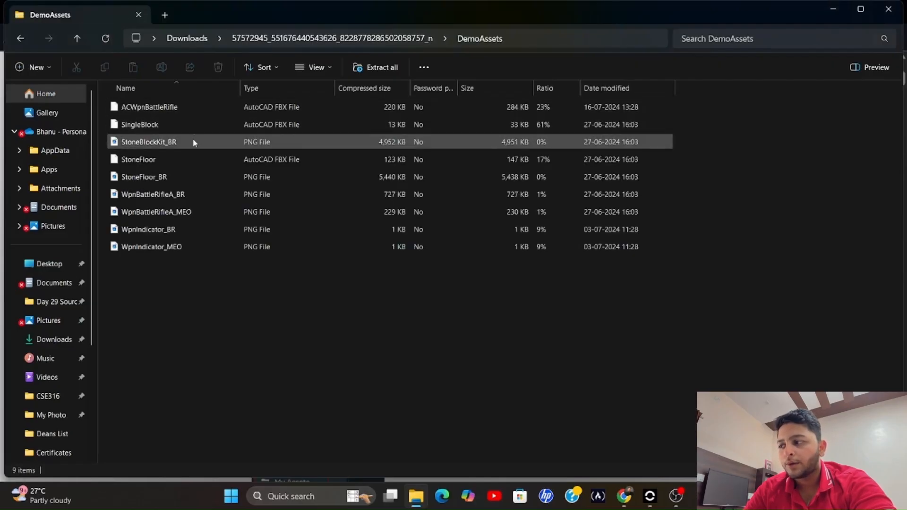
{"action": "double_click", "coordinate": [193, 142]}
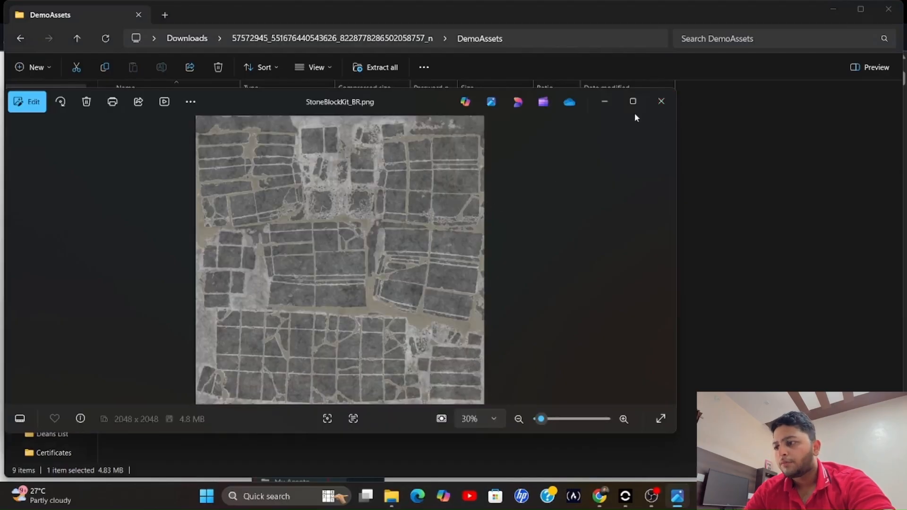
{"action": "left_click", "coordinate": [661, 101]}
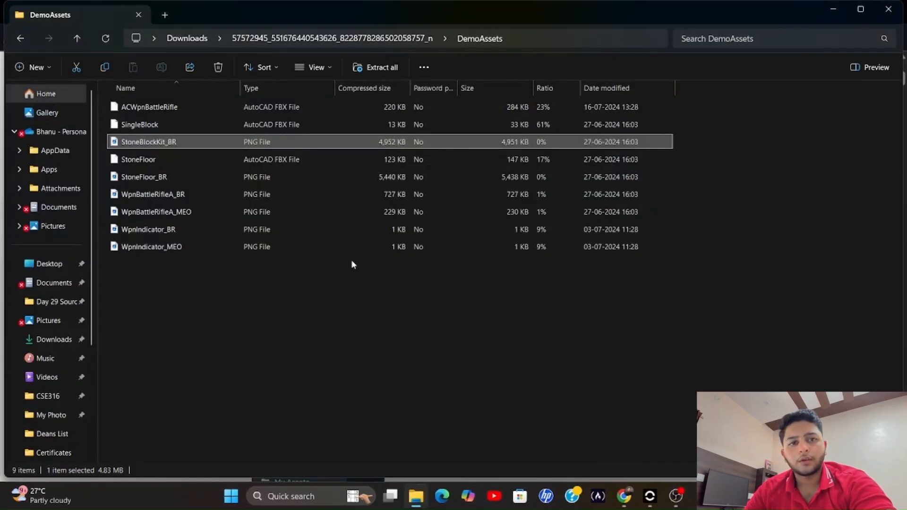
Return to the tutorial in Chrome and read the instructions for importing the pedestal model
{"action": "key", "text": "alt+Tab"}
{"action": "scroll", "coordinate": [352, 265], "scroll_direction": "down", "scroll_amount": 5}
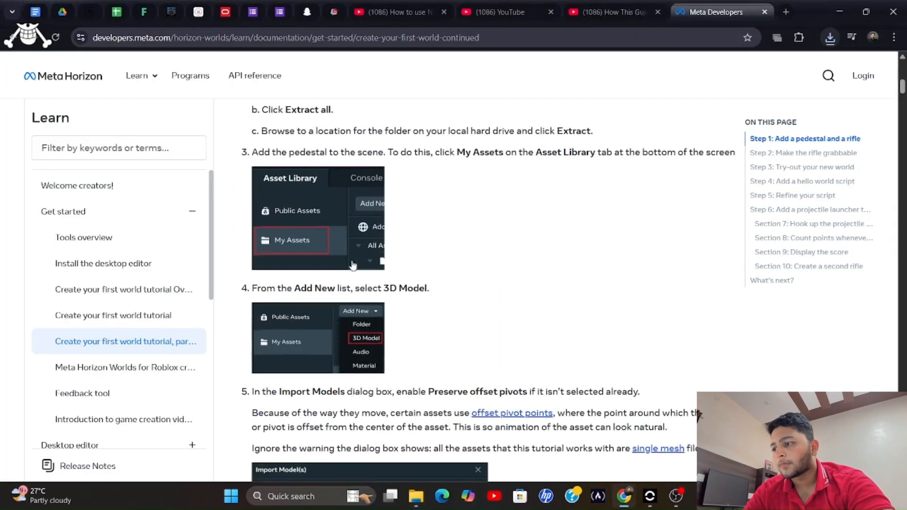
{"action": "scroll", "coordinate": [352, 264], "scroll_direction": "up", "scroll_amount": 1}
{"action": "scroll", "coordinate": [352, 264], "scroll_direction": "down", "scroll_amount": 9}
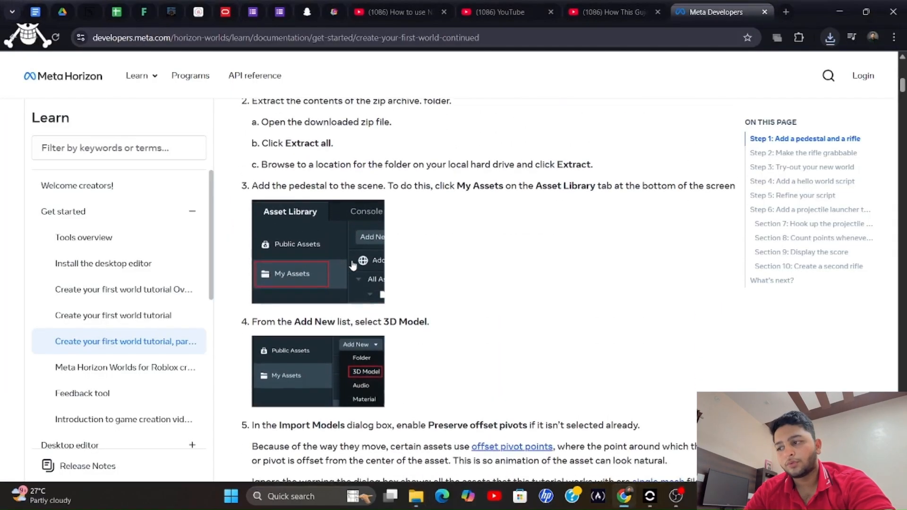
{"action": "scroll", "coordinate": [368, 338], "scroll_direction": "down", "scroll_amount": 3}
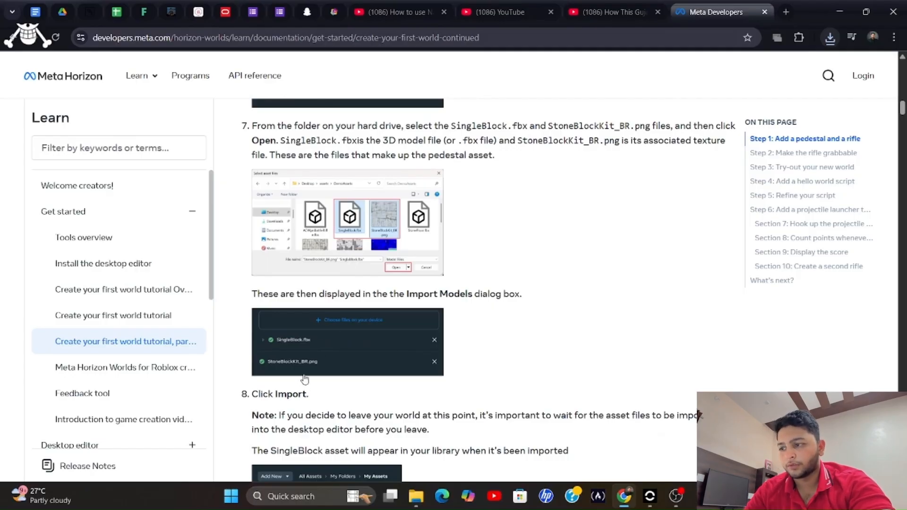
Switch to Worlds Desktop Editor and start a new 3D model import in My Assets
{"action": "key", "text": "alt+Tab"}
{"action": "key", "text": "alt+Tab"}
{"action": "key", "text": "alt+Tab"}
{"action": "key", "text": "alt+Tab"}
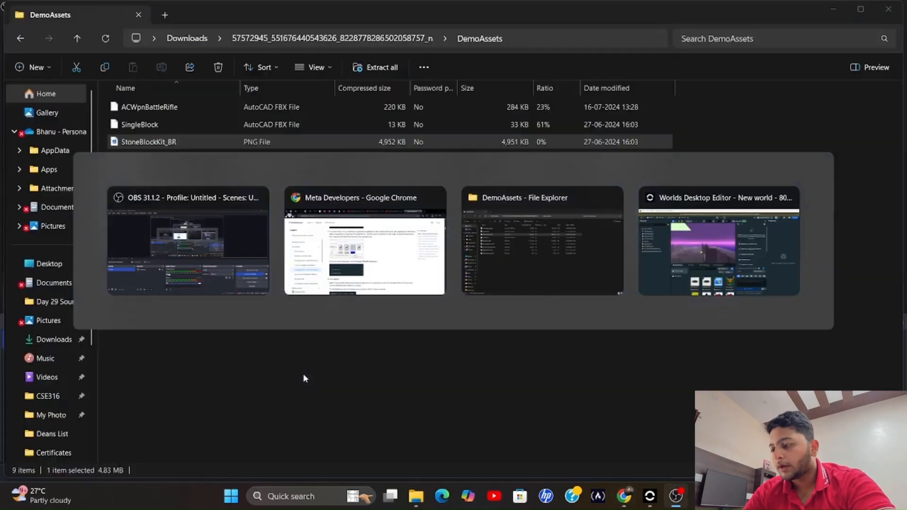
{"action": "key", "text": "alt+Tab"}
{"action": "key", "text": "alt+Tab"}
{"action": "key", "text": "alt+Tab"}
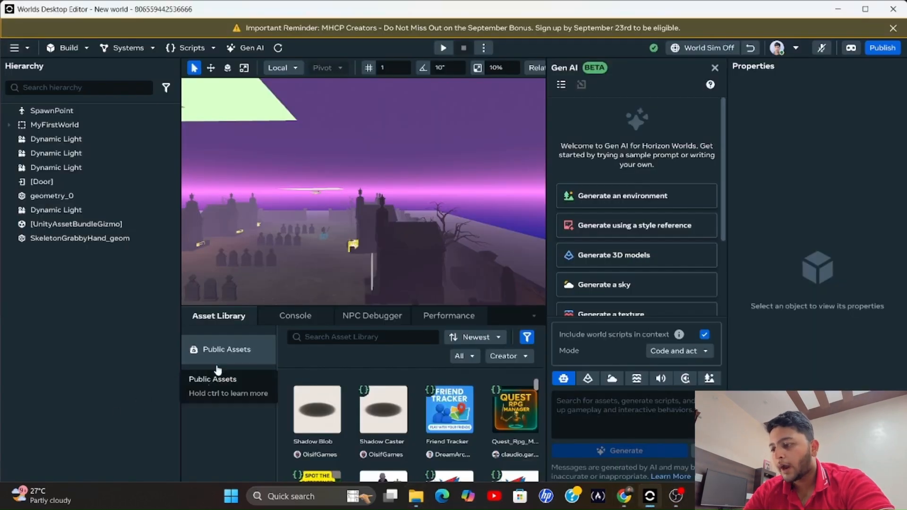
{"action": "left_click", "coordinate": [207, 394]}
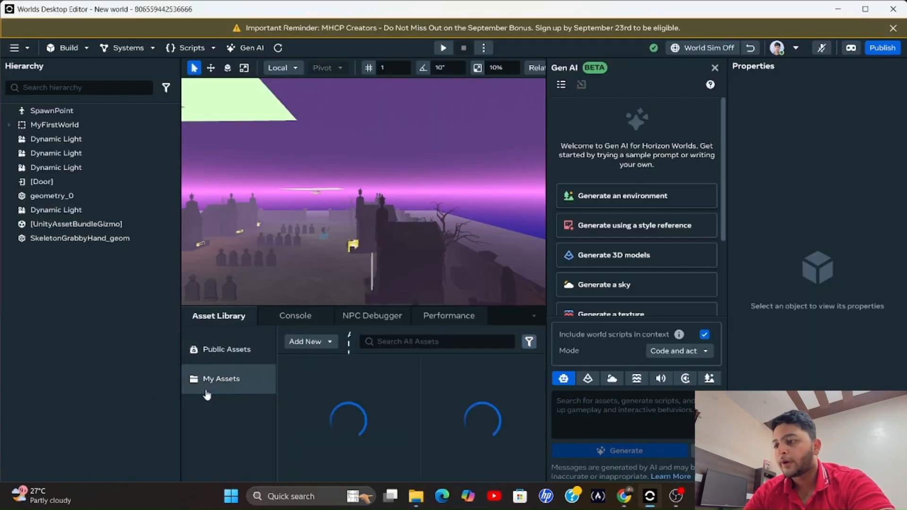
{"action": "left_click", "coordinate": [314, 342]}
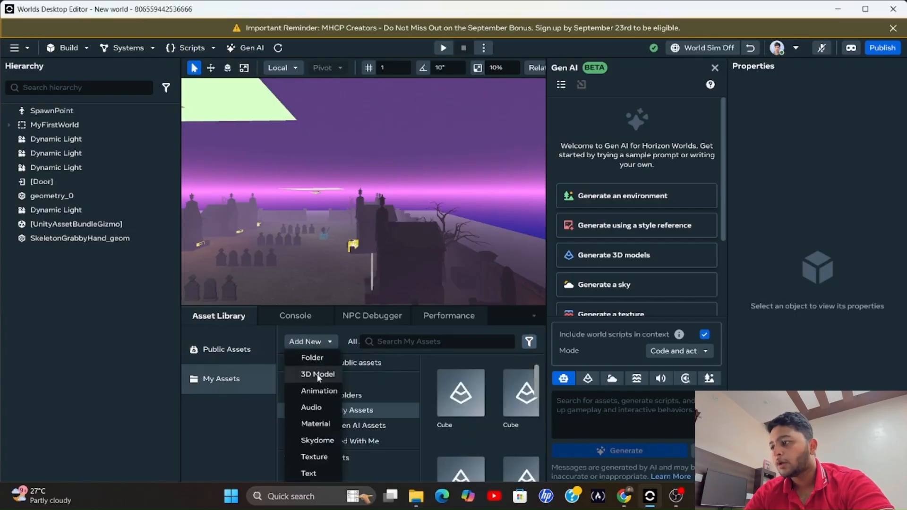
{"action": "left_click", "coordinate": [318, 374]}
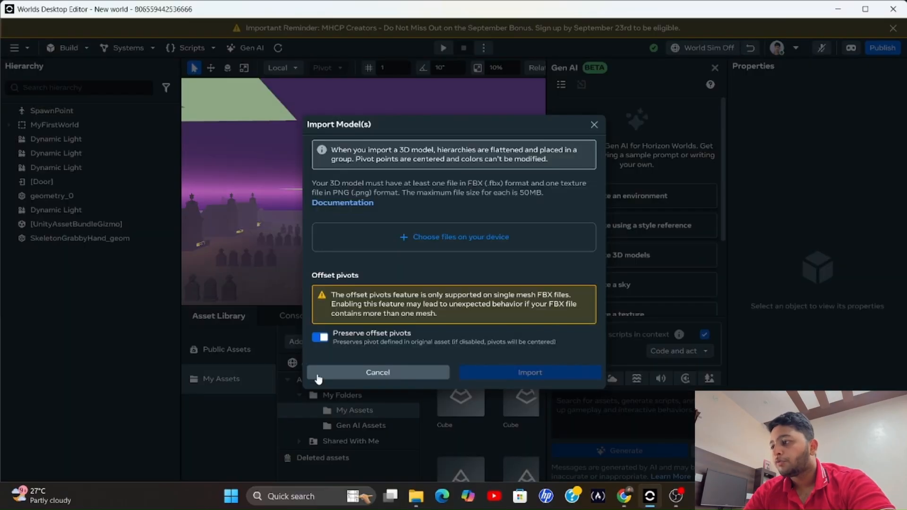
Choose SingleBlock.fbx and StoneBlockKit_BR.png from the extracted DemoAssets folder in Downloads as the import files
{"action": "left_click", "coordinate": [425, 240]}
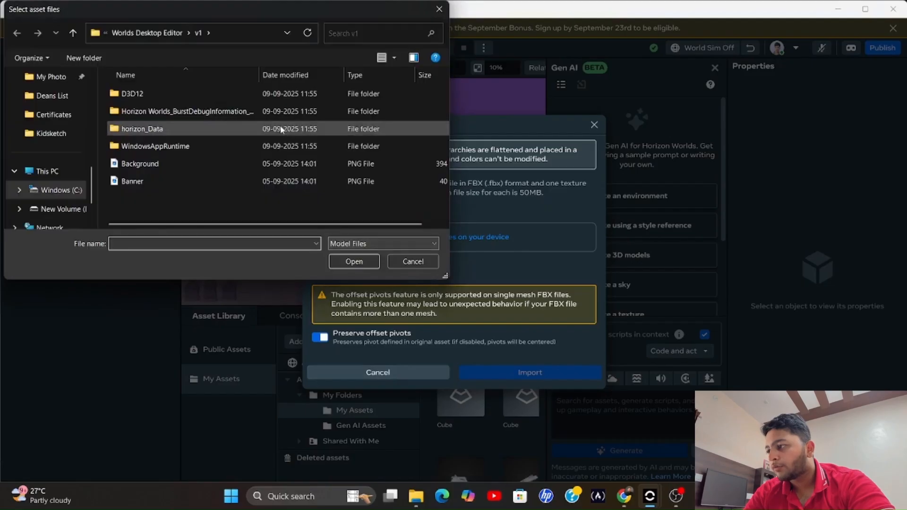
{"action": "scroll", "coordinate": [56, 155], "scroll_direction": "up", "scroll_amount": 2}
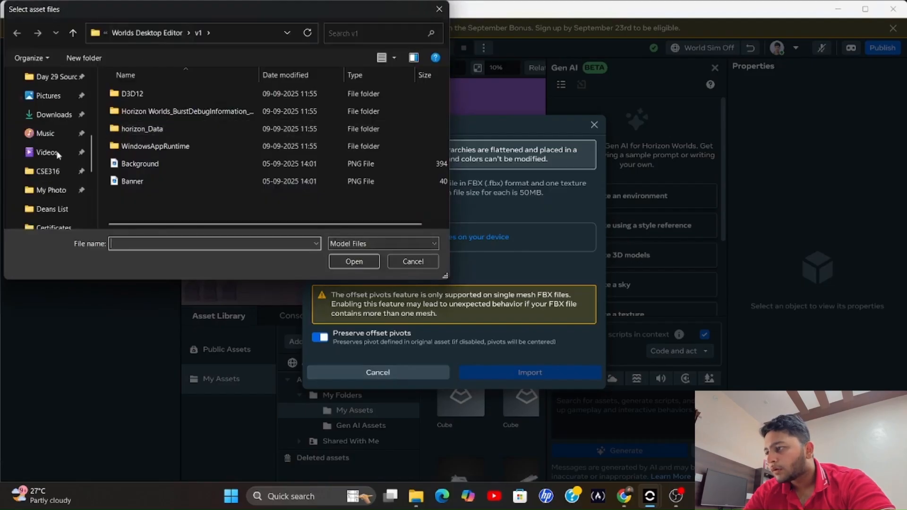
{"action": "left_click", "coordinate": [50, 115]}
{"action": "double_click", "coordinate": [150, 123]}
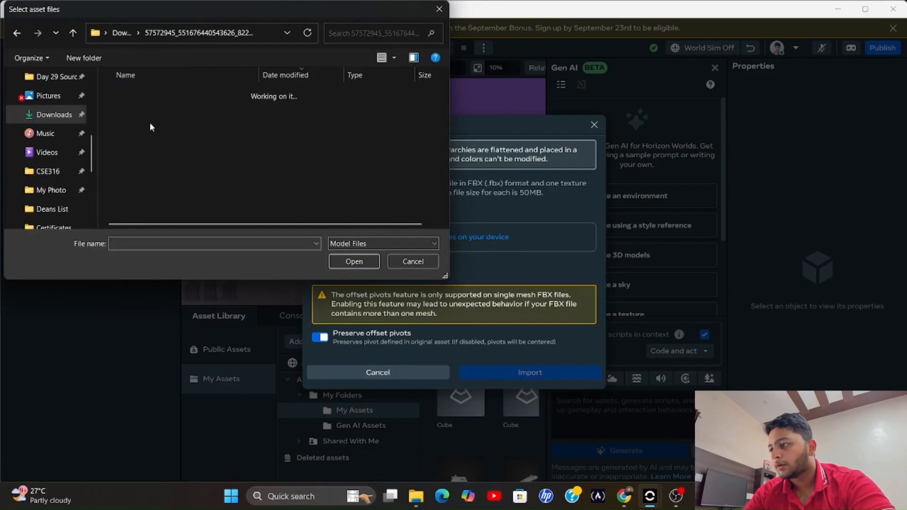
{"action": "double_click", "coordinate": [142, 108]}
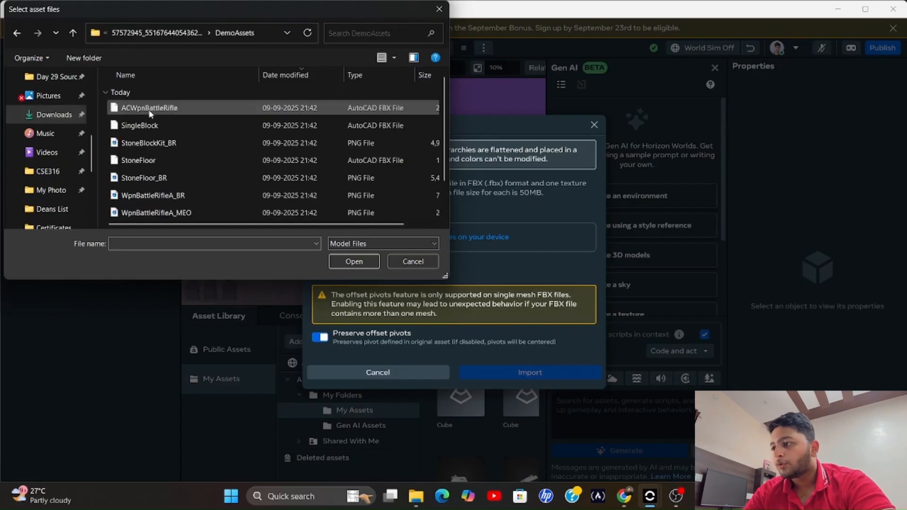
{"action": "left_click", "coordinate": [146, 126]}
{"action": "left_click", "coordinate": [148, 143], "text": "ctrl"}
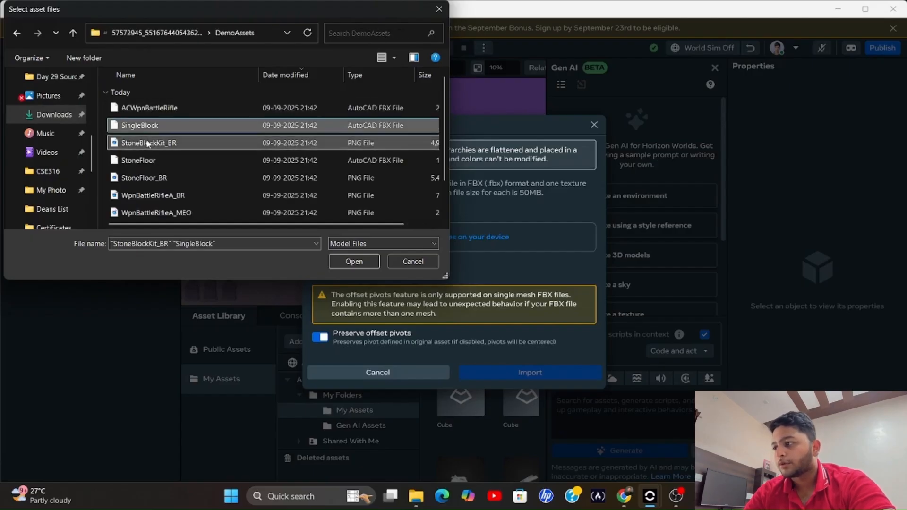
{"action": "left_click", "coordinate": [353, 261]}
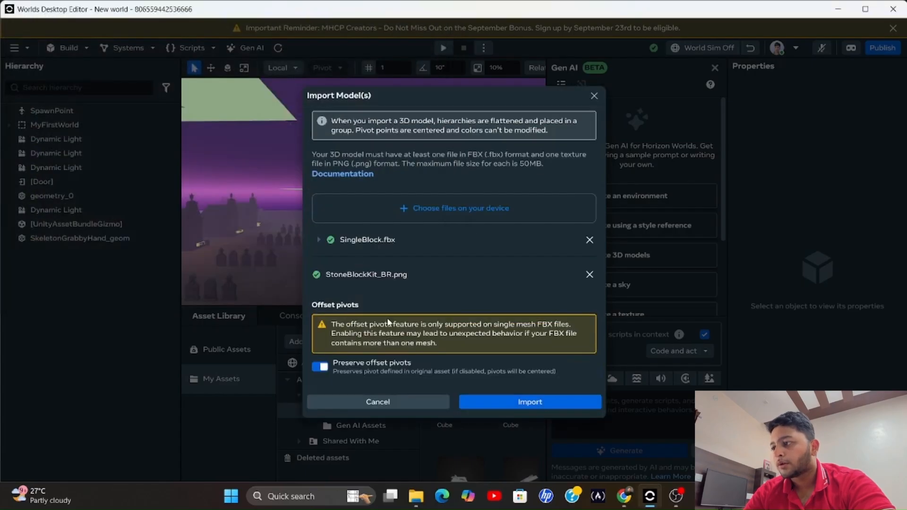
Check the pedestal import instructions in the Chrome tutorial and import SingleBlock in Worlds Desktop Editor with Preserve offset pivots enabled
{"action": "key", "text": "alt+Tab"}
{"action": "key", "text": "alt+Tab"}
{"action": "key", "text": "alt+Tab"}
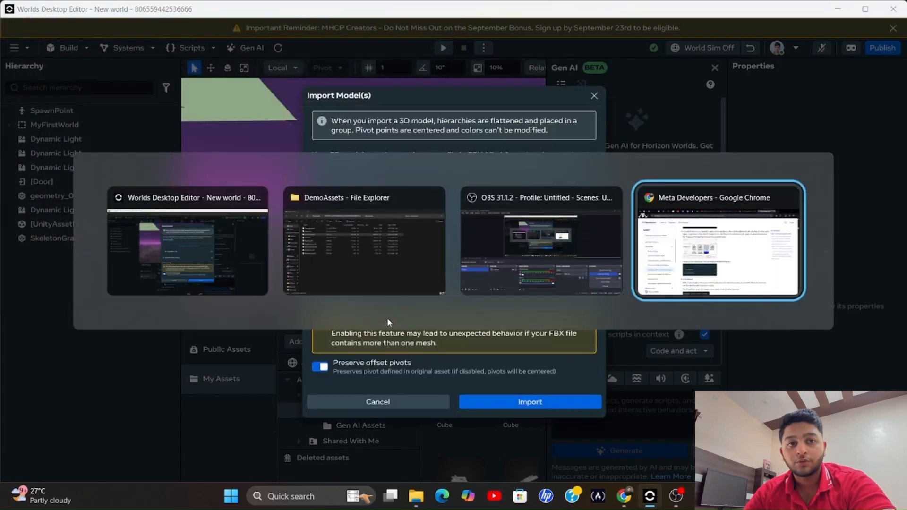
{"action": "scroll", "coordinate": [388, 322], "scroll_direction": "down", "scroll_amount": 2}
{"action": "scroll", "coordinate": [388, 322], "scroll_direction": "up", "scroll_amount": 5}
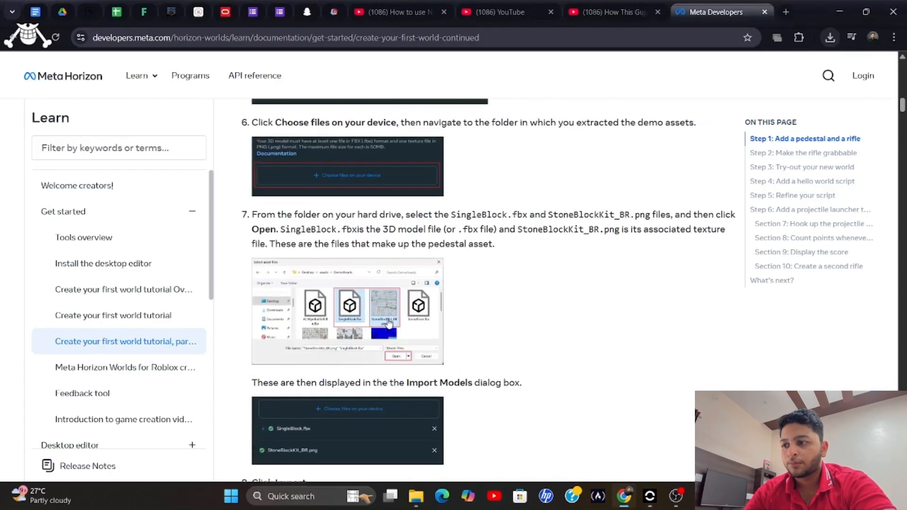
{"action": "scroll", "coordinate": [393, 305], "scroll_direction": "down", "scroll_amount": 2}
{"action": "key", "text": "alt+Tab"}
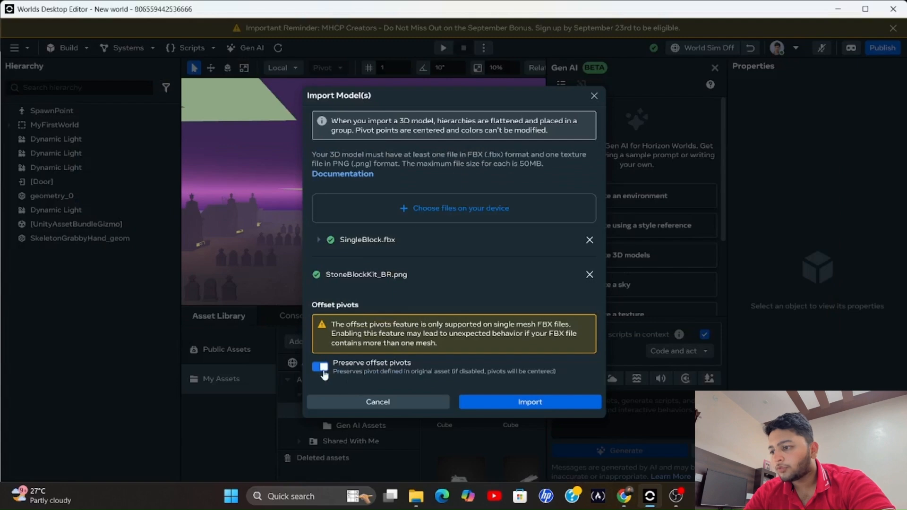
{"action": "left_click", "coordinate": [501, 402]}
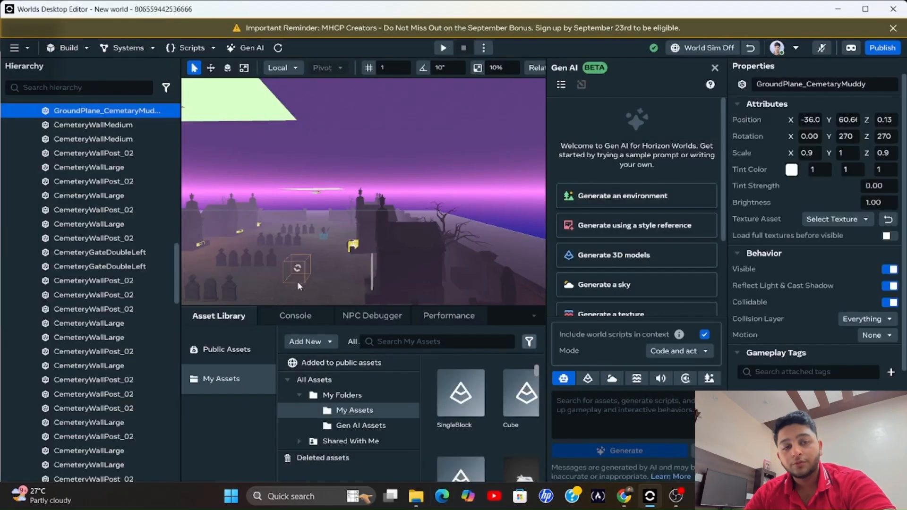
Place the SingleBlock asset on the graveyard ground near the door and move it along the Z axis to about 9.62
{"action": "left_click_drag", "start_coordinate": [320, 290], "coordinate": [405, 273]}
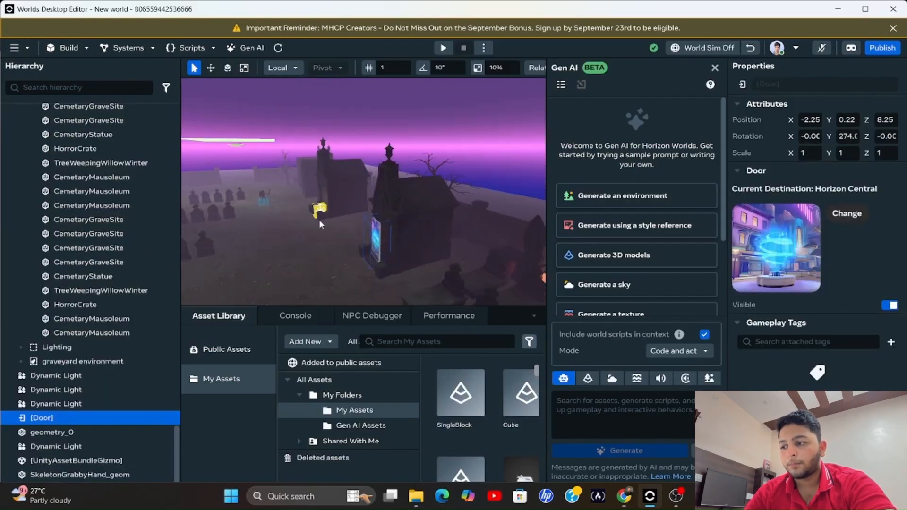
{"action": "left_click", "coordinate": [409, 254]}
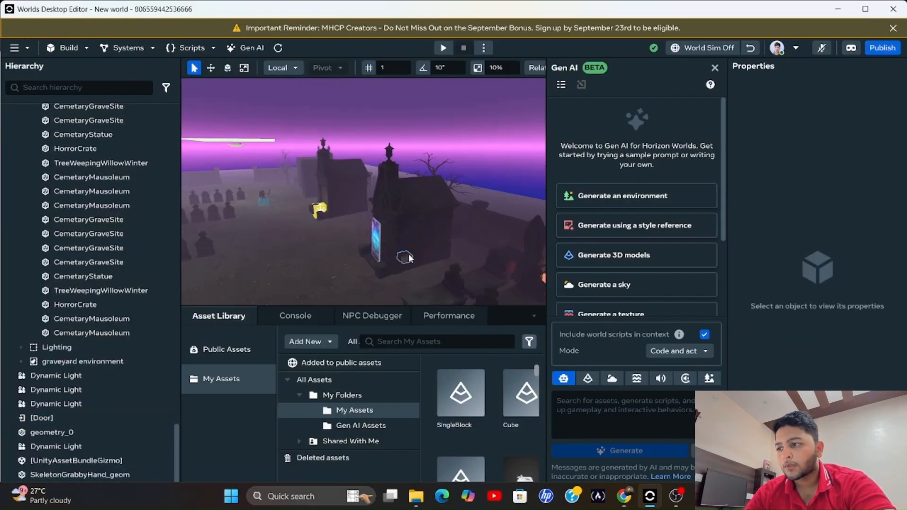
{"action": "left_click", "coordinate": [407, 255]}
{"action": "left_click", "coordinate": [211, 69]}
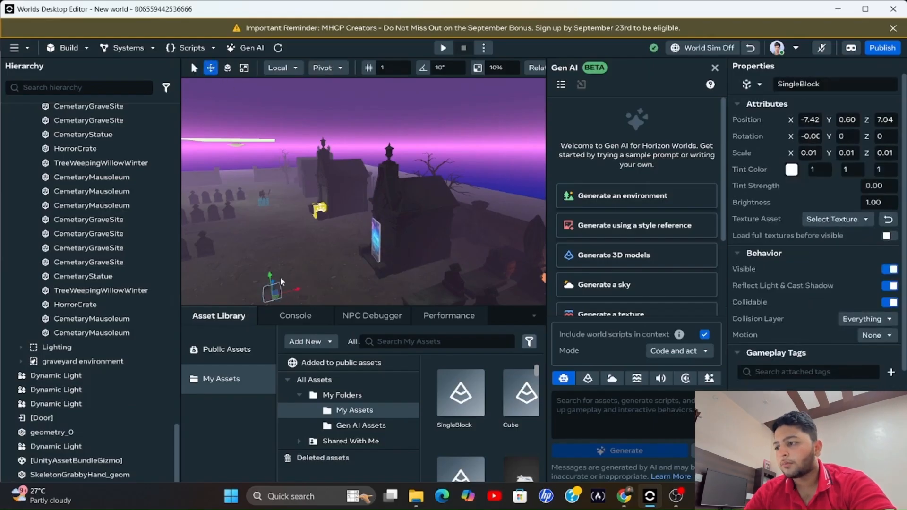
{"action": "left_click_drag", "start_coordinate": [275, 285], "coordinate": [270, 246]}
{"action": "left_click", "coordinate": [279, 263]}
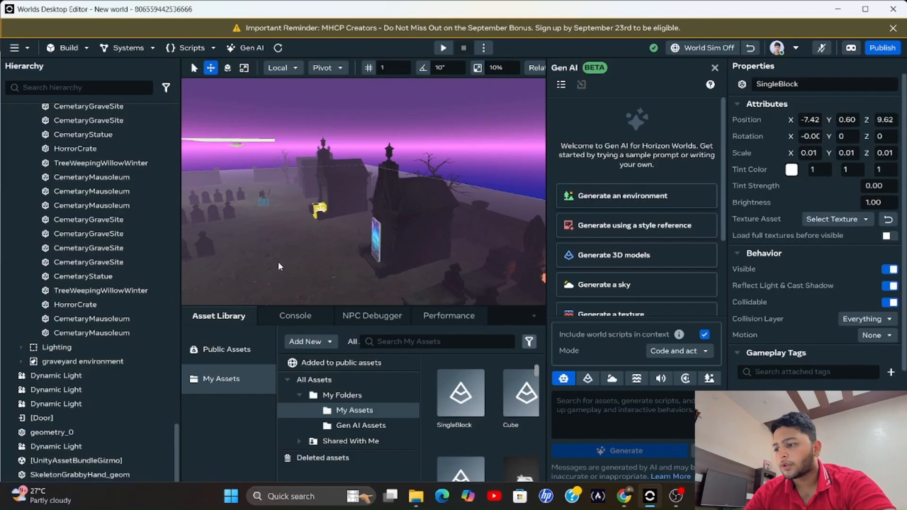
Move the SingleBlock farther into the open graveyard area, along the Z axis to about 12.43
{"action": "right_click_drag", "start_coordinate": [280, 269], "coordinate": [1, 294]}
{"action": "key", "text": "w"}
{"action": "key", "text": "d"}
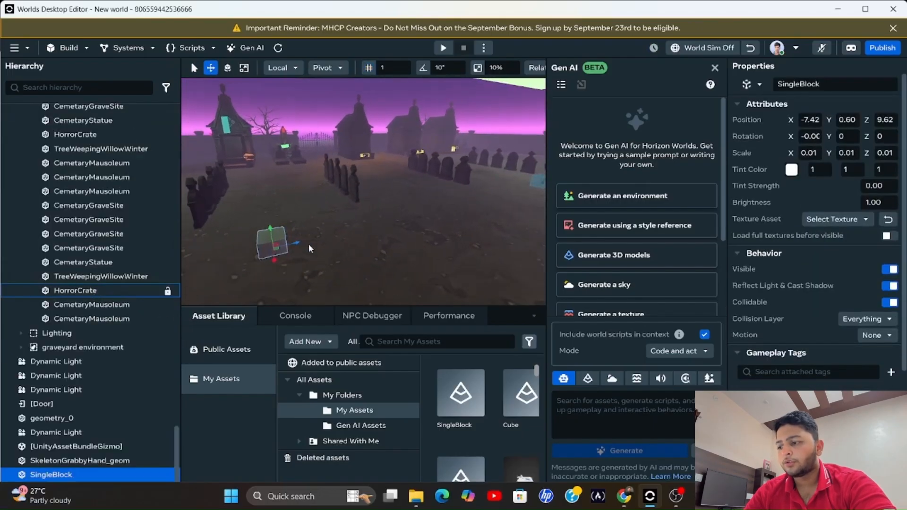
{"action": "right_click", "coordinate": [315, 242]}
{"action": "left_click", "coordinate": [296, 243]}
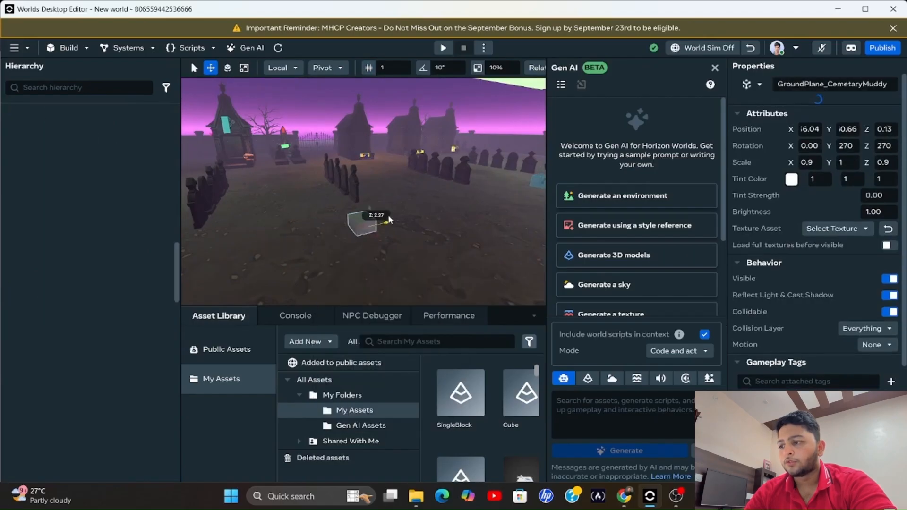
Select the SingleBlock again and lower it toward the ground in front of the mausoleum
{"action": "right_click_drag", "start_coordinate": [338, 239], "coordinate": [678, 163]}
{"action": "key", "text": "w"}
{"action": "left_click", "coordinate": [483, 214]}
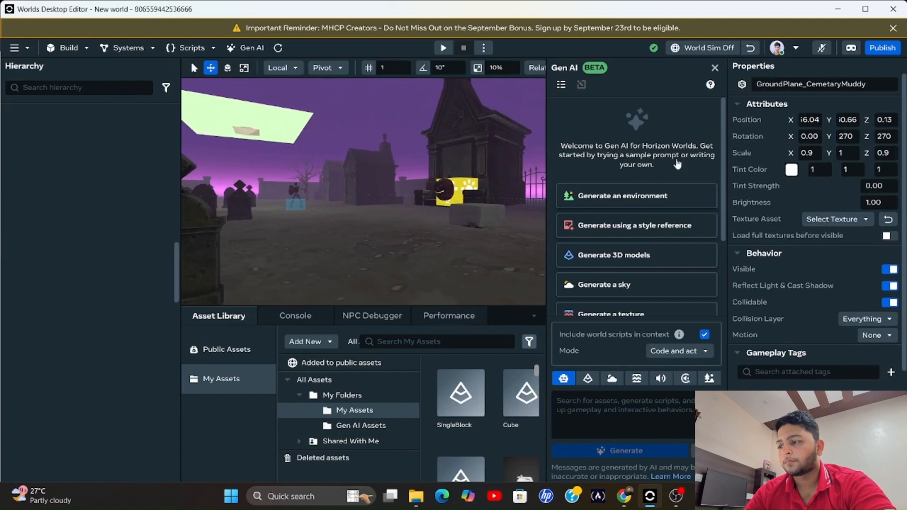
{"action": "left_click", "coordinate": [480, 214]}
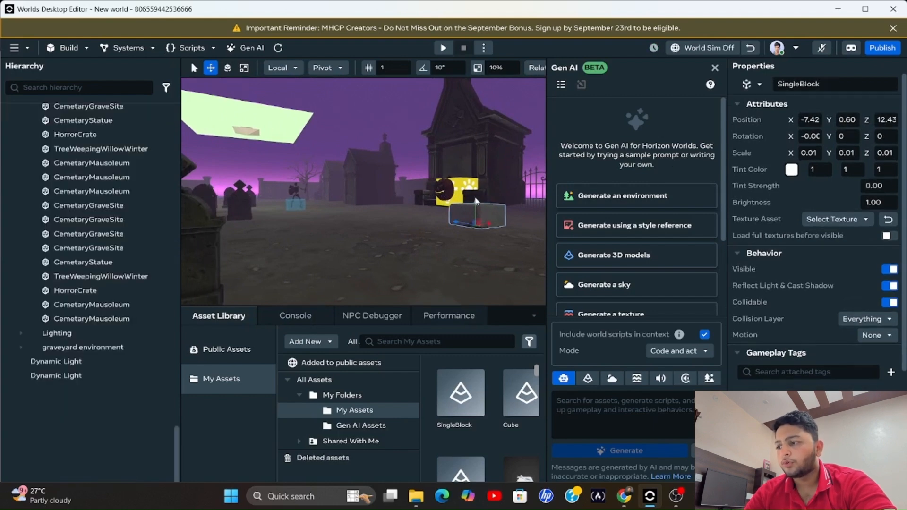
{"action": "left_click_drag", "start_coordinate": [475, 208], "coordinate": [476, 251]}
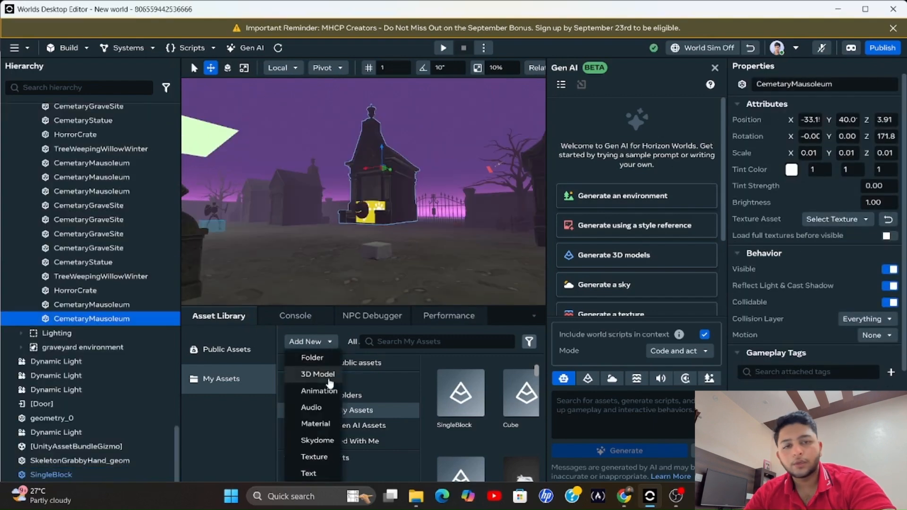
Start another 3D model import, open the DemoAssets file selection, and check the tutorial for the files the rifle needs
{"action": "left_click", "coordinate": [326, 378]}
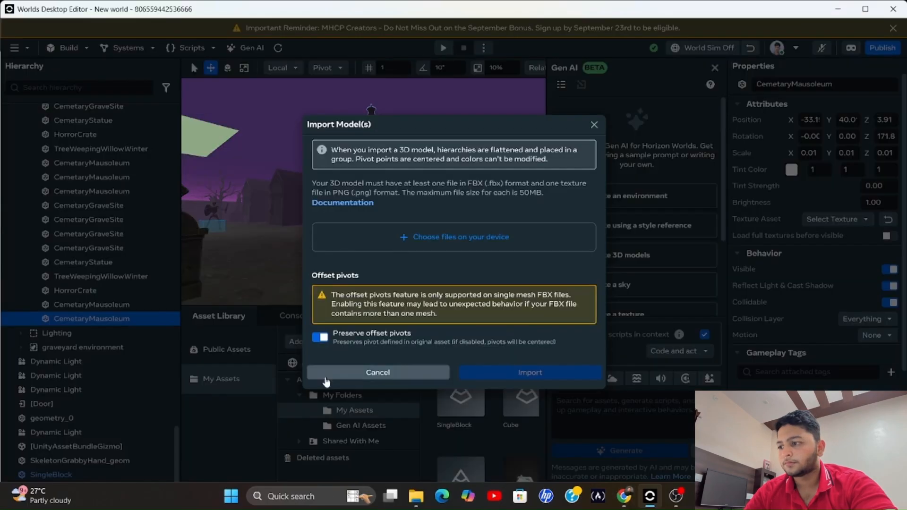
{"action": "left_click", "coordinate": [387, 244]}
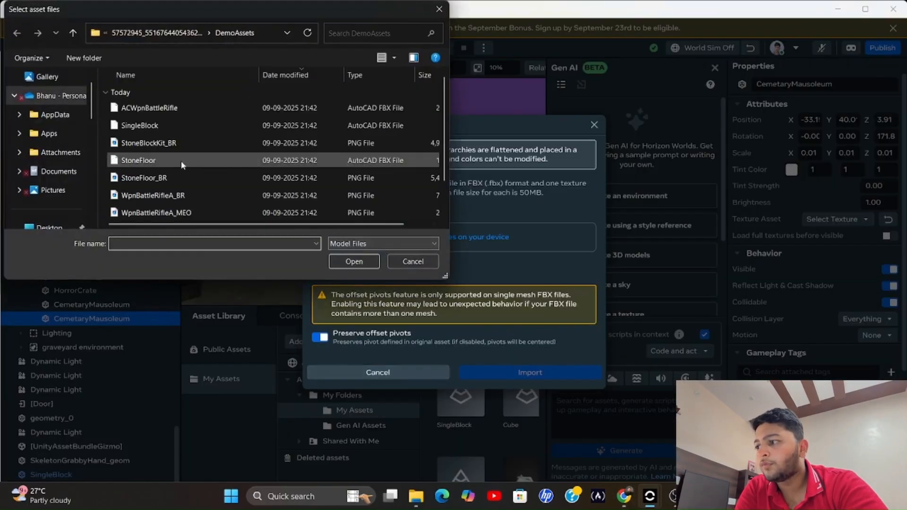
{"action": "scroll", "coordinate": [164, 143], "scroll_direction": "down", "scroll_amount": 1}
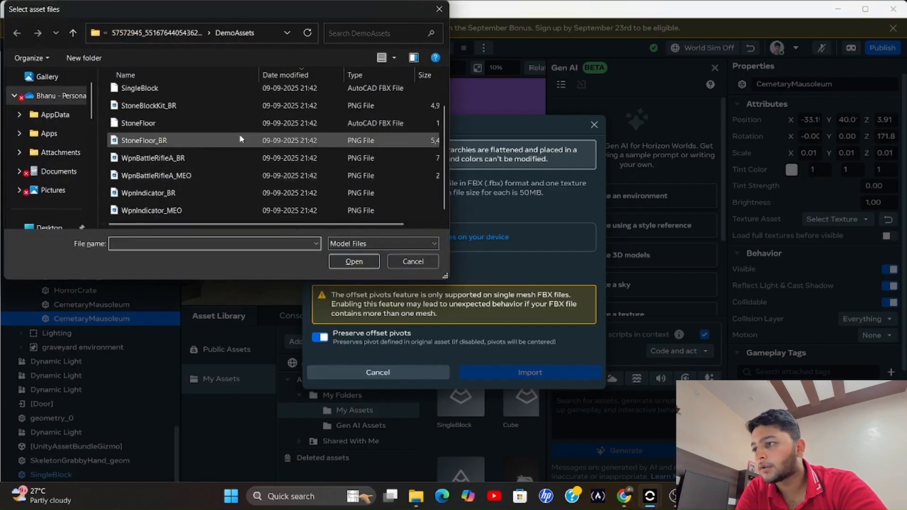
{"action": "key", "text": "alt+Tab"}
{"action": "key", "text": "alt+Tab"}
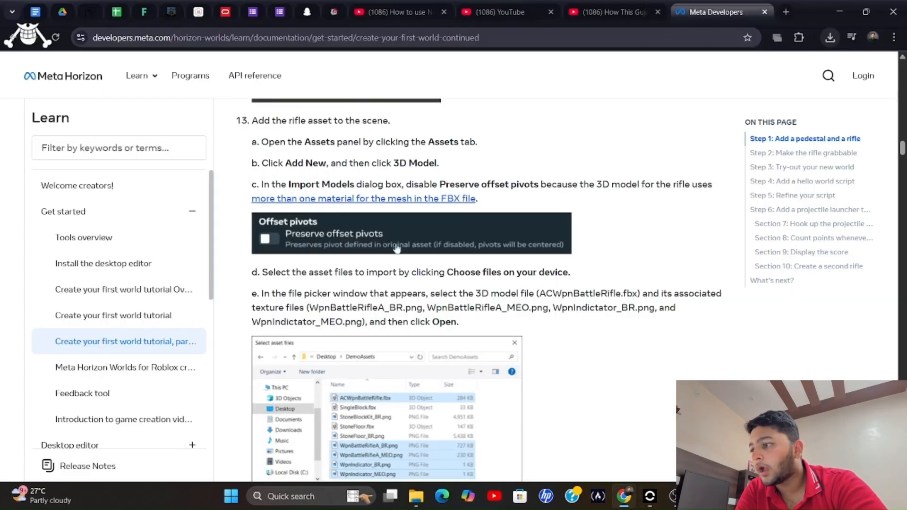
{"action": "scroll", "coordinate": [396, 249], "scroll_direction": "down", "scroll_amount": 5}
{"action": "key", "text": "alt+Tab"}
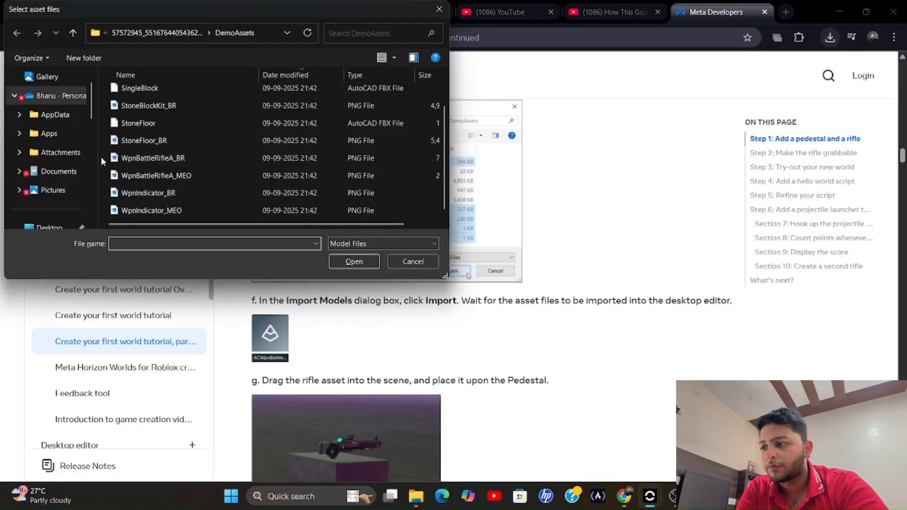
Choose ACWpnBattleRifle plus the WpnBattleRifleA_BR, WpnBattleRifleA_MEO, WpnIndicator_BR and WpnIndicator_MEO textures as the import files
{"action": "left_click_drag", "start_coordinate": [100, 156], "coordinate": [168, 219]}
{"action": "scroll", "coordinate": [192, 172], "scroll_direction": "up", "scroll_amount": 2}
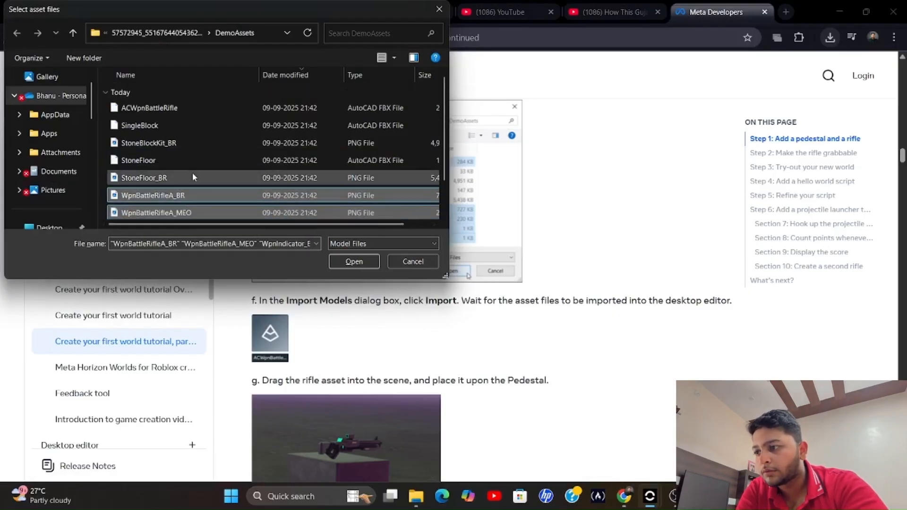
{"action": "left_click", "coordinate": [211, 113], "text": "ctrl"}
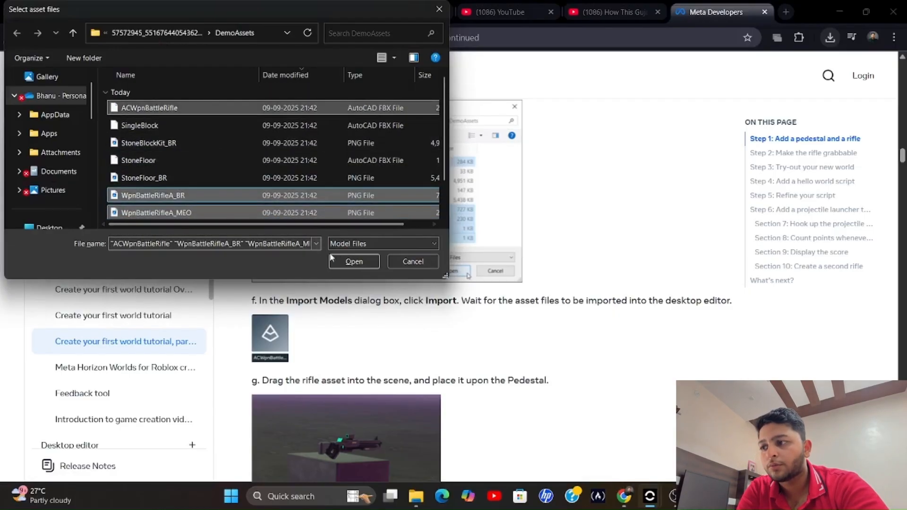
{"action": "left_click", "coordinate": [353, 262]}
Disable Preserve offset pivots for the rifle model and import it with its textures
{"action": "key", "text": "alt+Tab"}
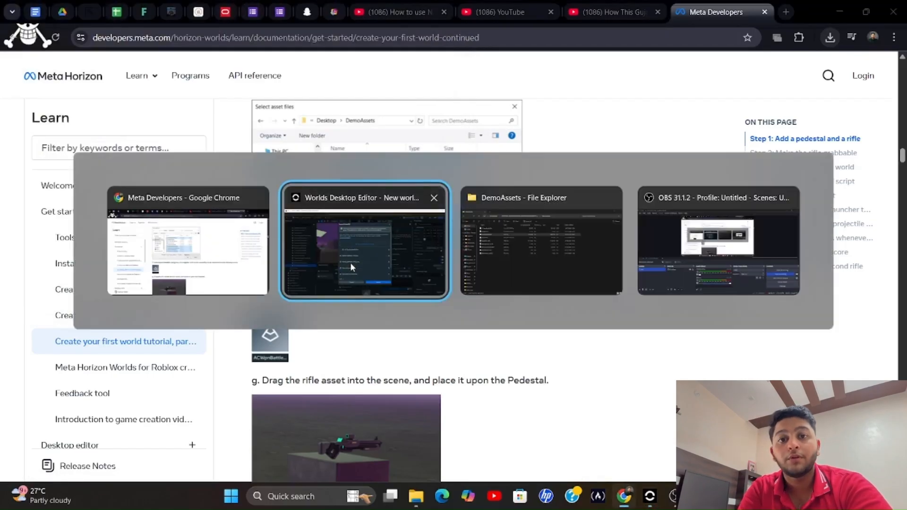
{"action": "scroll", "coordinate": [351, 265], "scroll_direction": "down", "scroll_amount": 3}
{"action": "scroll", "coordinate": [364, 237], "scroll_direction": "up", "scroll_amount": 3}
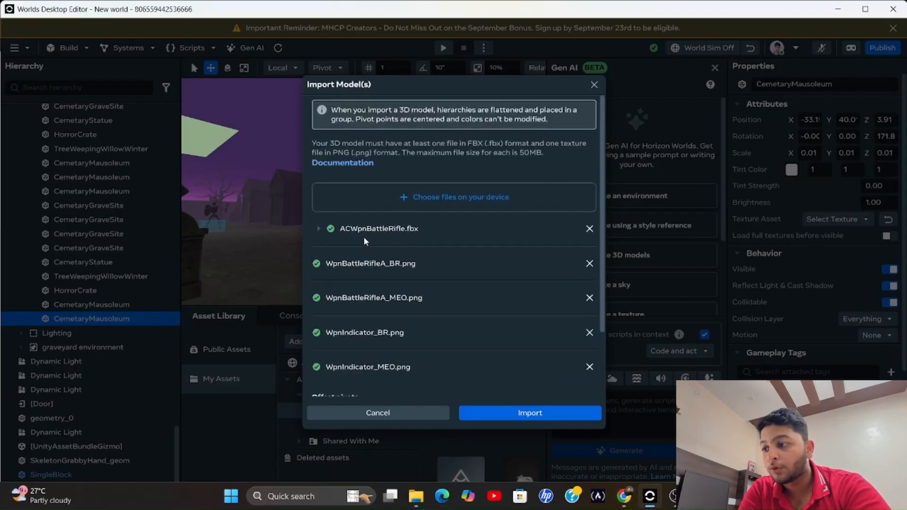
{"action": "scroll", "coordinate": [364, 237], "scroll_direction": "down", "scroll_amount": 3}
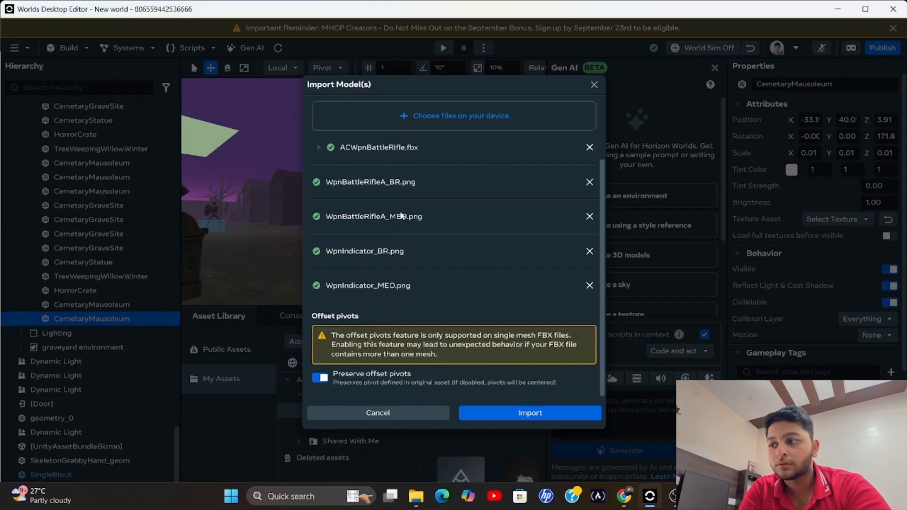
{"action": "left_click", "coordinate": [319, 378]}
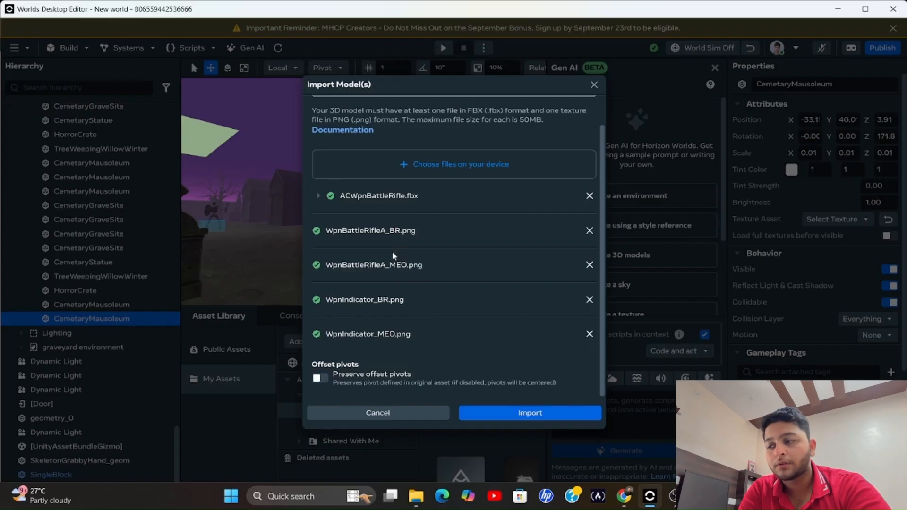
{"action": "left_click", "coordinate": [498, 414]}
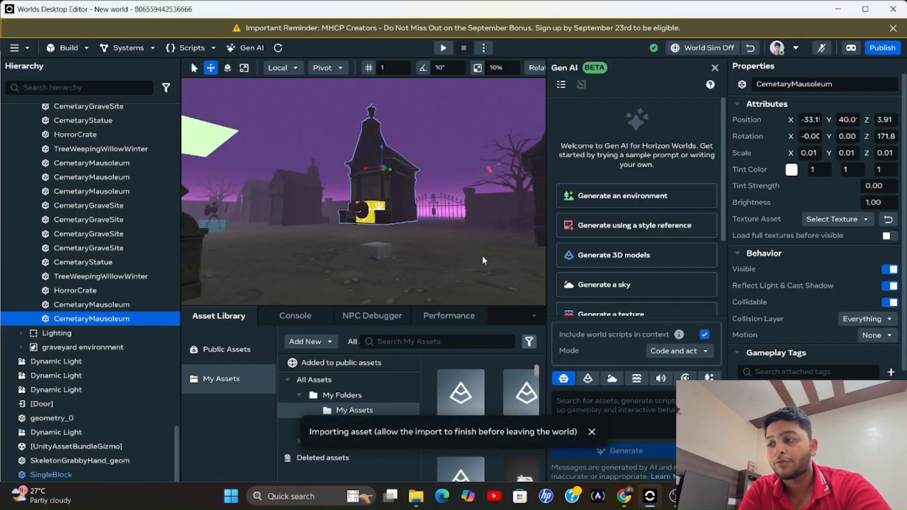
Add the imported ACWpnBattleRifle asset to the scene on the ground beside the SingleBlock pedestal
{"action": "left_click_drag", "start_coordinate": [469, 263], "coordinate": [493, 280]}
{"action": "key", "text": "w"}
{"action": "right_click_drag", "start_coordinate": [493, 279], "coordinate": [775, 326]}
{"action": "key", "text": "a"}
{"action": "key", "text": "s"}
{"action": "left_click_drag", "start_coordinate": [461, 393], "coordinate": [396, 282]}
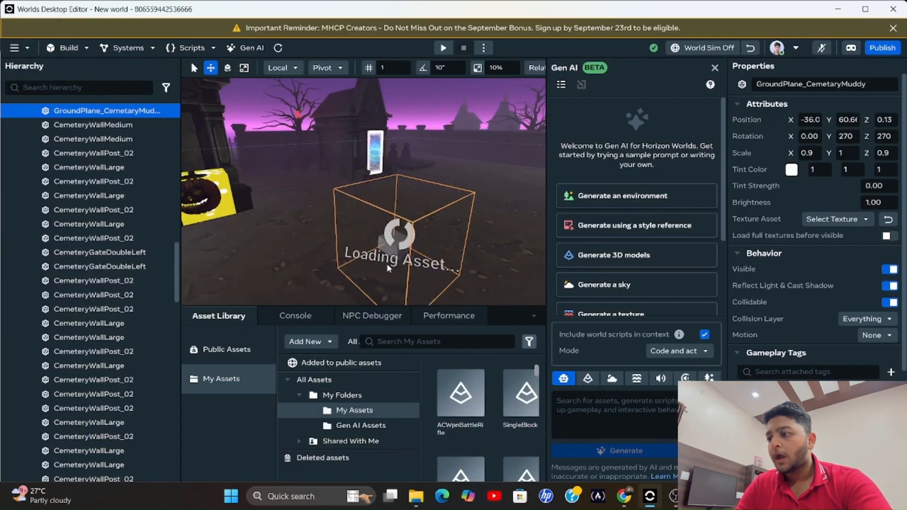
Raise the ACWpnBattleRifle above the ground to about Y 0.55
{"action": "key", "text": "s"}
{"action": "right_click_drag", "start_coordinate": [388, 265], "coordinate": [599, 248]}
{"action": "key", "text": "w"}
{"action": "scroll", "coordinate": [519, 236], "scroll_direction": "down", "scroll_amount": 4}
{"action": "scroll", "coordinate": [488, 235], "scroll_direction": "up", "scroll_amount": 3}
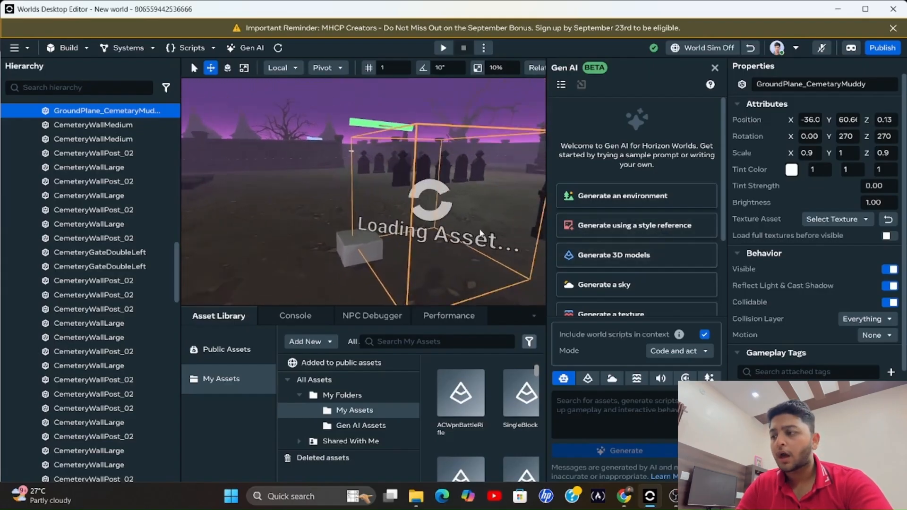
{"action": "right_click_drag", "start_coordinate": [489, 234], "coordinate": [508, 233]}
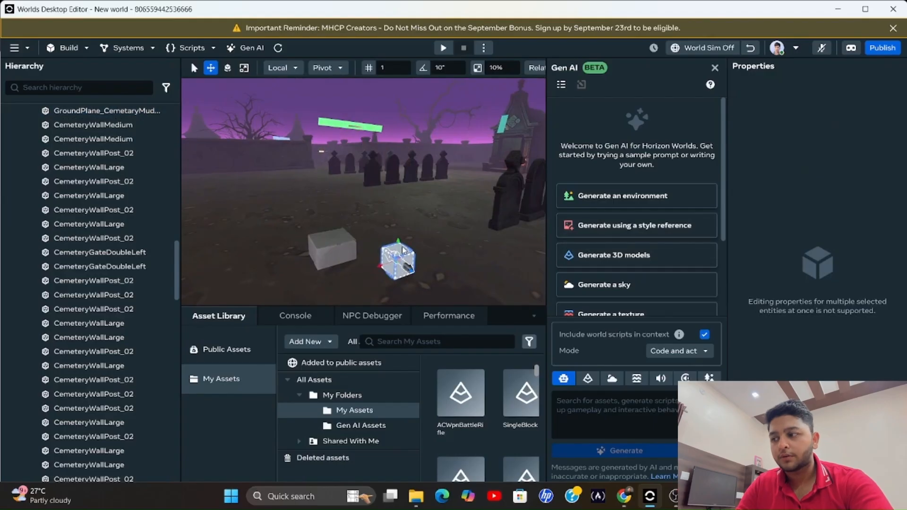
{"action": "left_click", "coordinate": [399, 244]}
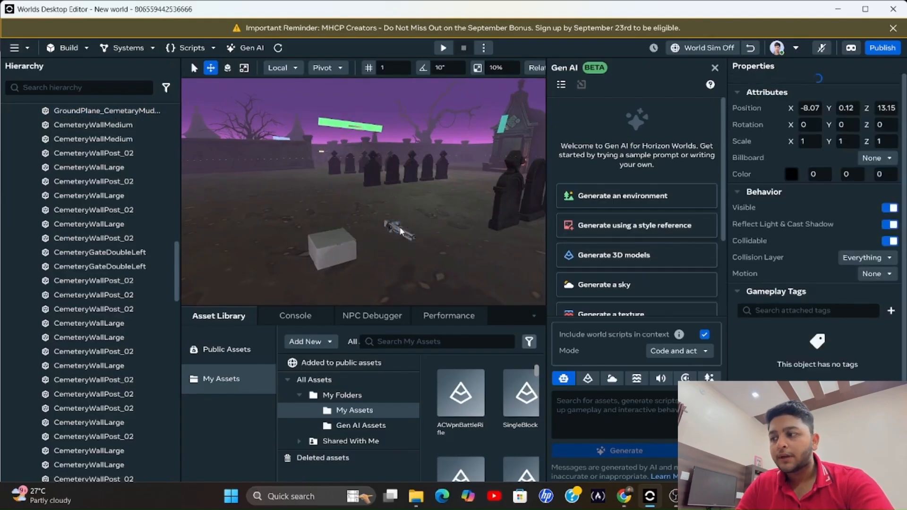
Examine the rifle model up close and its position relative to the stone pedestal
{"action": "key", "text": "w"}
{"action": "right_click_drag", "start_coordinate": [389, 252], "coordinate": [674, 183]}
{"action": "key", "text": "w"}
{"action": "key", "text": "s"}
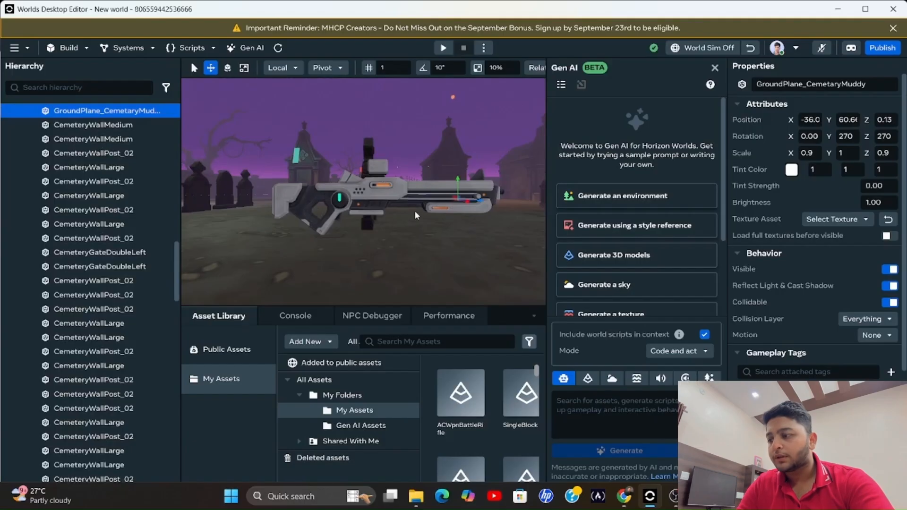
{"action": "right_click_drag", "start_coordinate": [416, 211], "coordinate": [332, 234]}
{"action": "key", "text": "s"}
{"action": "key", "text": "s"}
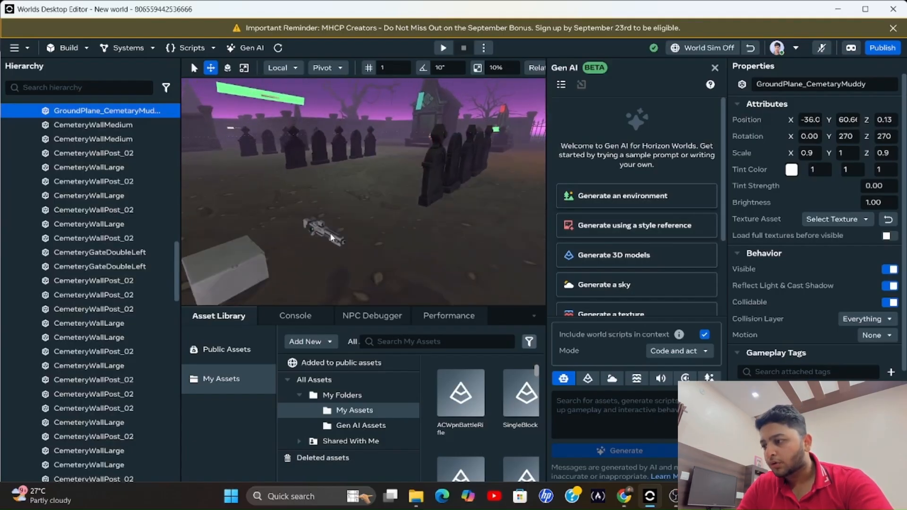
Move the ACWpnBattleRifle across the ground onto the SingleBlock pedestal, to about X -7.35, Z 12.49, keeping its height
{"action": "scroll", "coordinate": [42, 375], "scroll_direction": "down", "scroll_amount": 17}
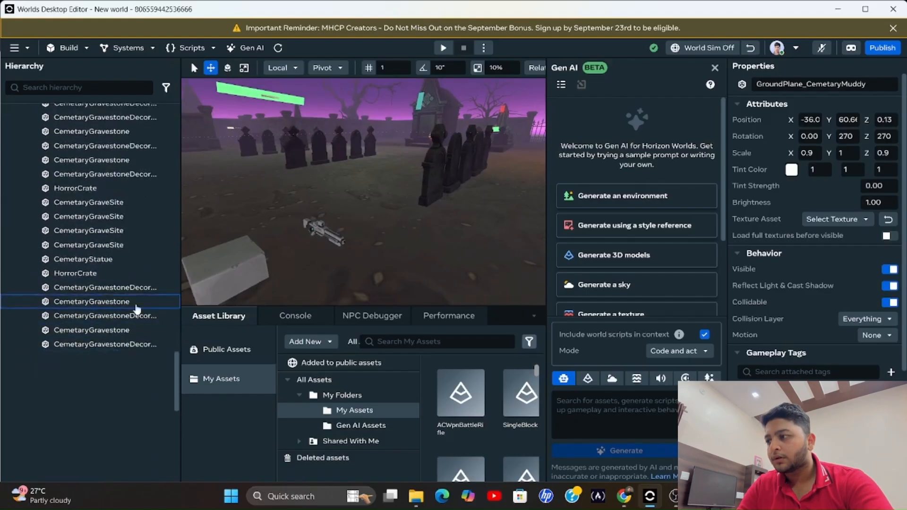
{"action": "left_click", "coordinate": [331, 240]}
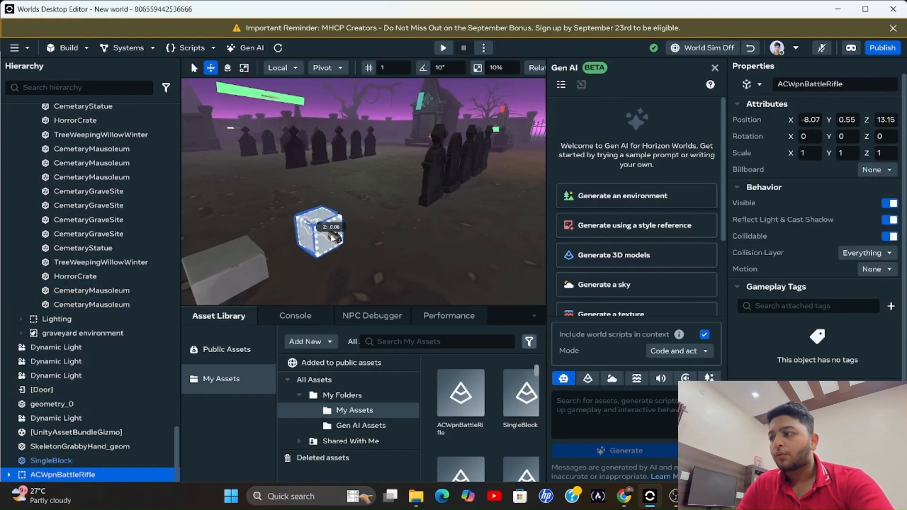
{"action": "left_click", "coordinate": [305, 227]}
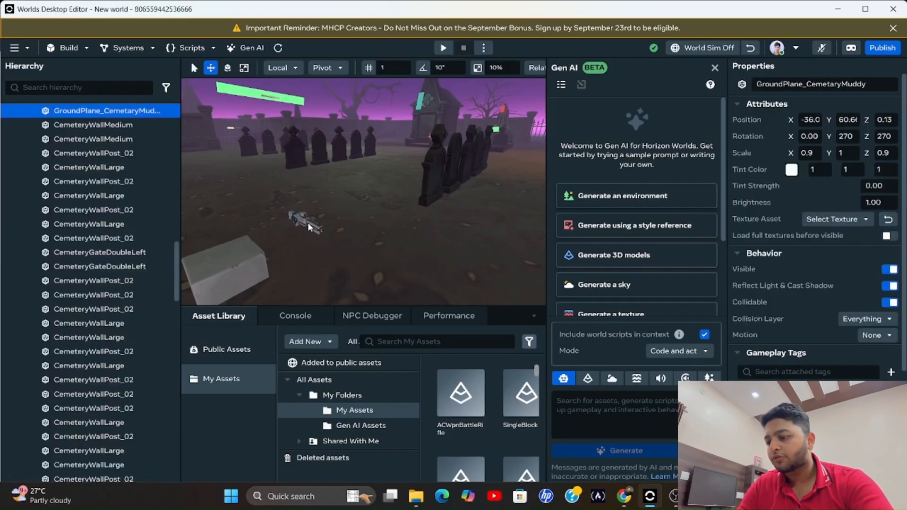
{"action": "scroll", "coordinate": [137, 307], "scroll_direction": "down", "scroll_amount": 10}
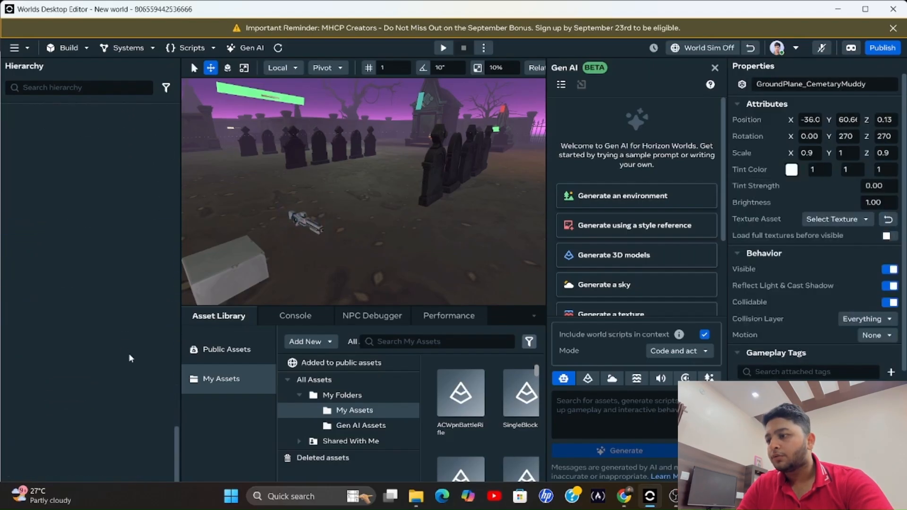
{"action": "left_click", "coordinate": [57, 475]}
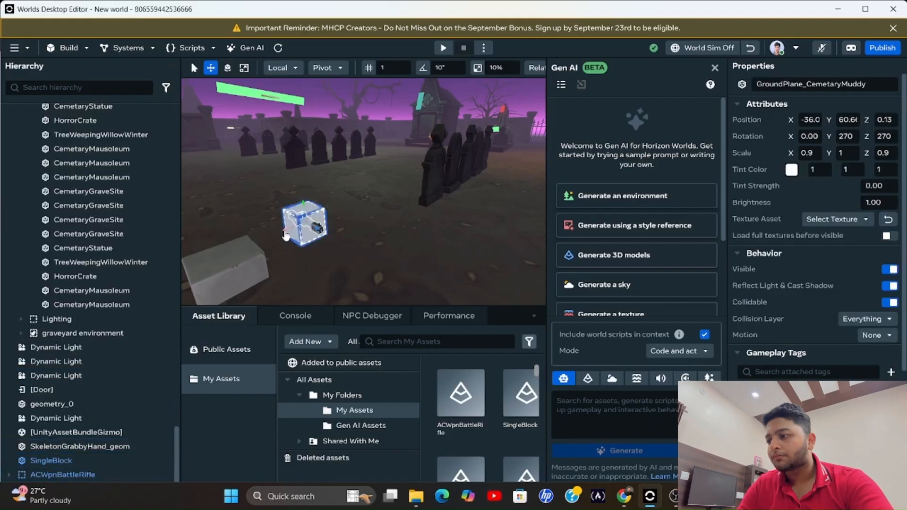
{"action": "left_click_drag", "start_coordinate": [269, 228], "coordinate": [193, 250]}
{"action": "right_click_drag", "start_coordinate": [283, 264], "coordinate": [524, 222]}
{"action": "key", "text": "a"}
{"action": "left_click_drag", "start_coordinate": [367, 213], "coordinate": [302, 216]}
{"action": "left_click", "coordinate": [386, 266]}
{"action": "right_click_drag", "start_coordinate": [385, 265], "coordinate": [333, 284]}
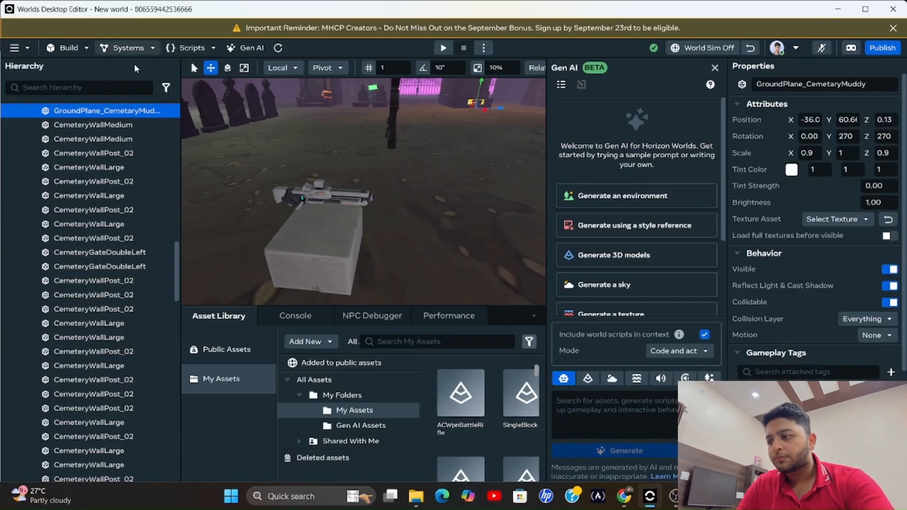
Add a Dynamic Light gizmo just above the rifle and scale it down to about 0.24, 0.26, 0.17
{"action": "left_click", "coordinate": [68, 47]}
{"action": "left_click", "coordinate": [87, 83]}
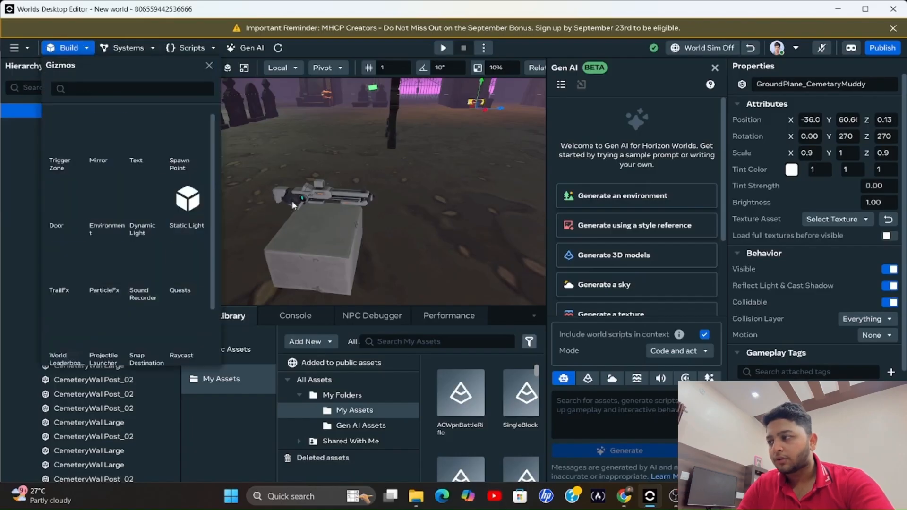
{"action": "left_click_drag", "start_coordinate": [310, 225], "coordinate": [327, 228]}
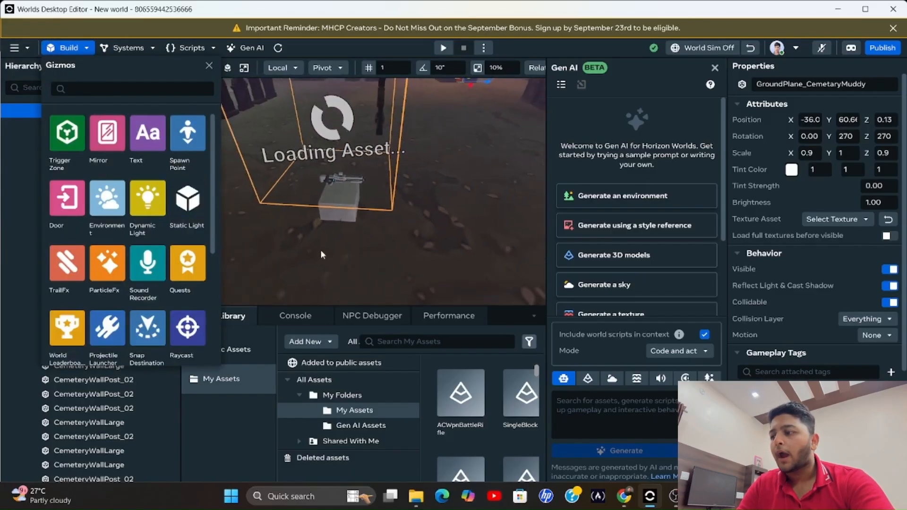
{"action": "left_click_drag", "start_coordinate": [352, 195], "coordinate": [337, 203]}
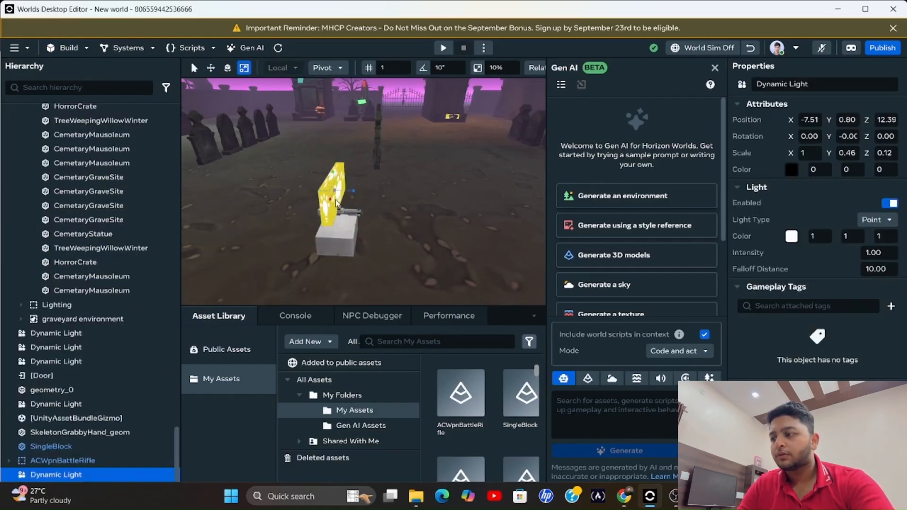
{"action": "right_click_drag", "start_coordinate": [320, 180], "coordinate": [341, 174]}
{"action": "scroll", "coordinate": [341, 174], "scroll_direction": "up", "scroll_amount": 3}
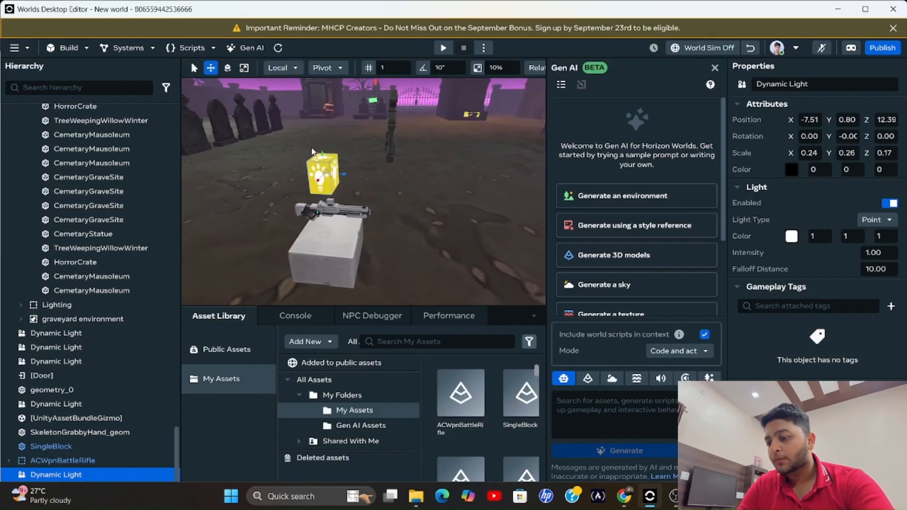
Lower the dynamic light onto the rifle on the pedestal and check its placement
{"action": "left_click_drag", "start_coordinate": [311, 151], "coordinate": [330, 215]}
{"action": "right_click_drag", "start_coordinate": [289, 244], "coordinate": [438, 182]}
{"action": "left_click", "coordinate": [315, 250]}
{"action": "scroll", "coordinate": [439, 182], "scroll_direction": "up", "scroll_amount": 3}
{"action": "mouse_move", "coordinate": [392, 137]}
{"action": "left_mouse_down"}
{"action": "mouse_move", "coordinate": [396, 125]}
{"action": "mouse_move", "coordinate": [401, 144]}
{"action": "left_mouse_up"}
{"action": "right_click_drag", "start_coordinate": [352, 191], "coordinate": [596, 95]}
Preview the world in play mode, walk the avatar forward, and exit the preview
{"action": "left_click", "coordinate": [443, 48]}
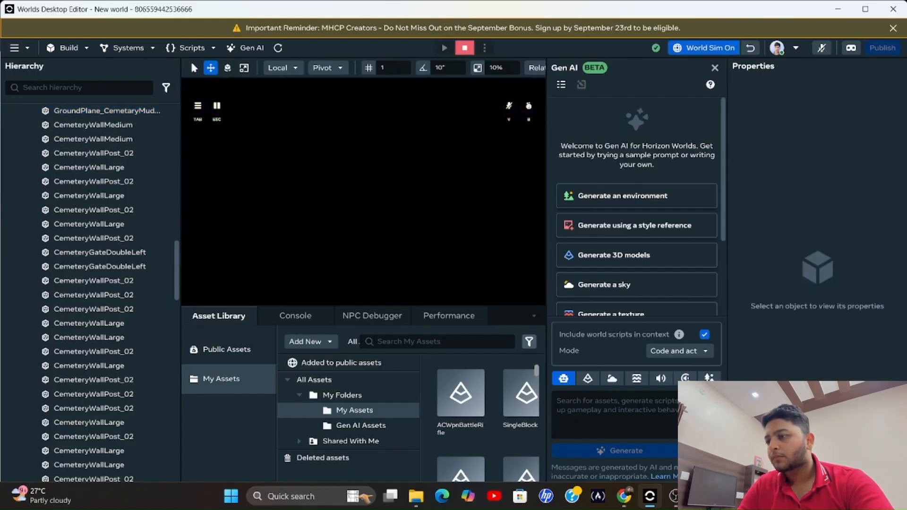
{"action": "key", "text": "w"}
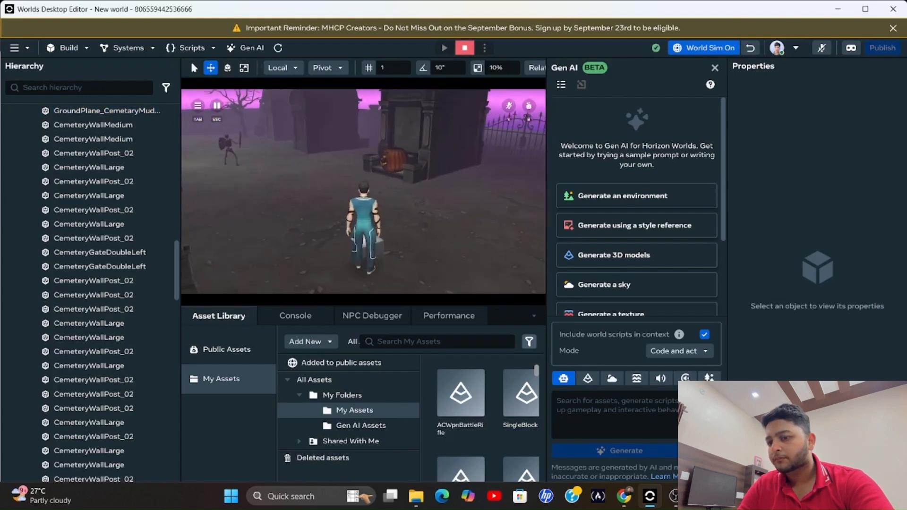
{"action": "key", "text": "Escape"}
Select the ACWpnBattleRifle object in the scene to bring up its properties
{"action": "scroll", "coordinate": [128, 374], "scroll_direction": "down", "scroll_amount": 15}
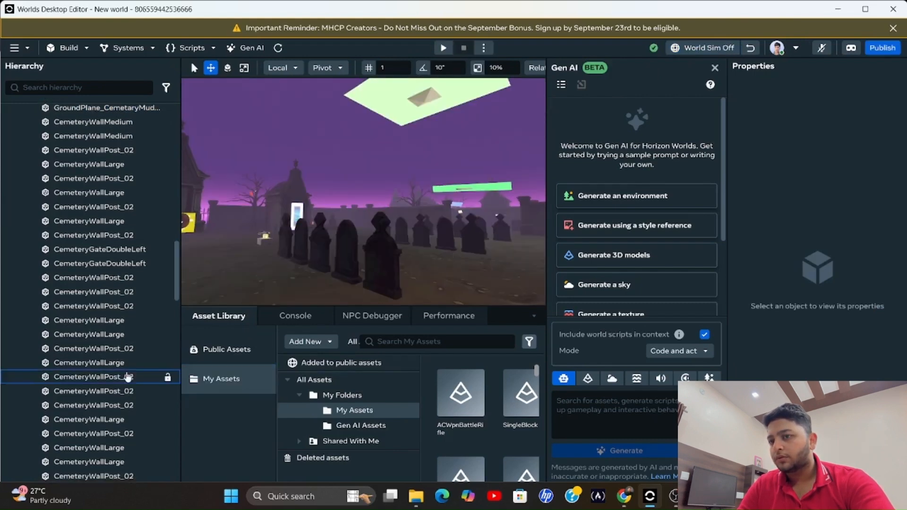
{"action": "left_click", "coordinate": [78, 475]}
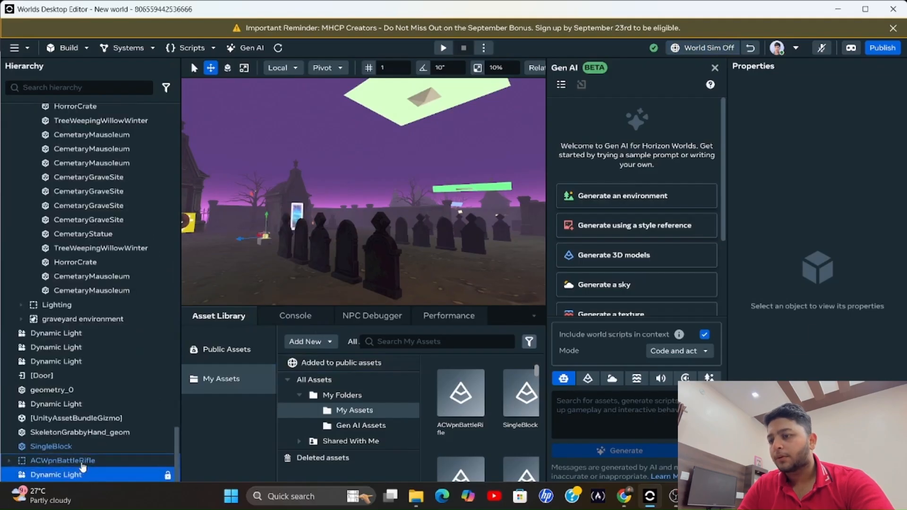
{"action": "left_click", "coordinate": [97, 462]}
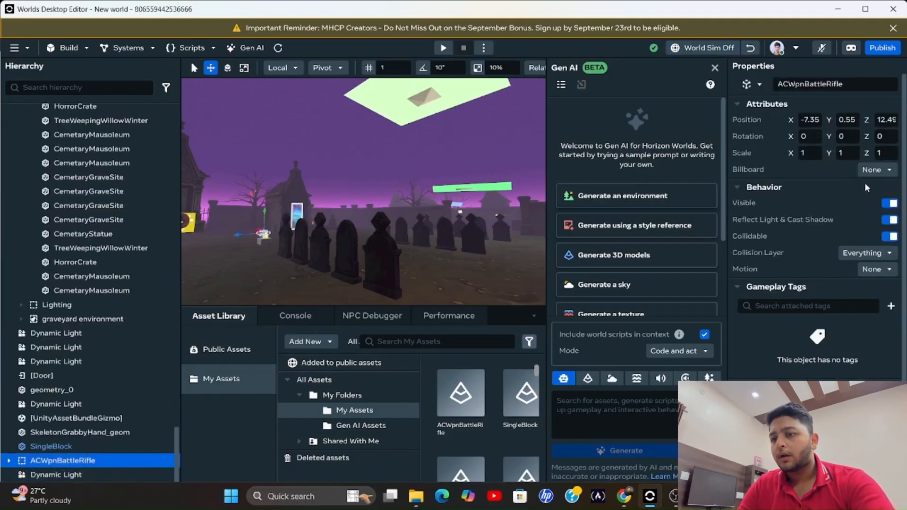
Set the ACWpnBattleRifle object's motion to Interactive and its interaction to Grabbable
{"action": "left_click", "coordinate": [9, 462]}
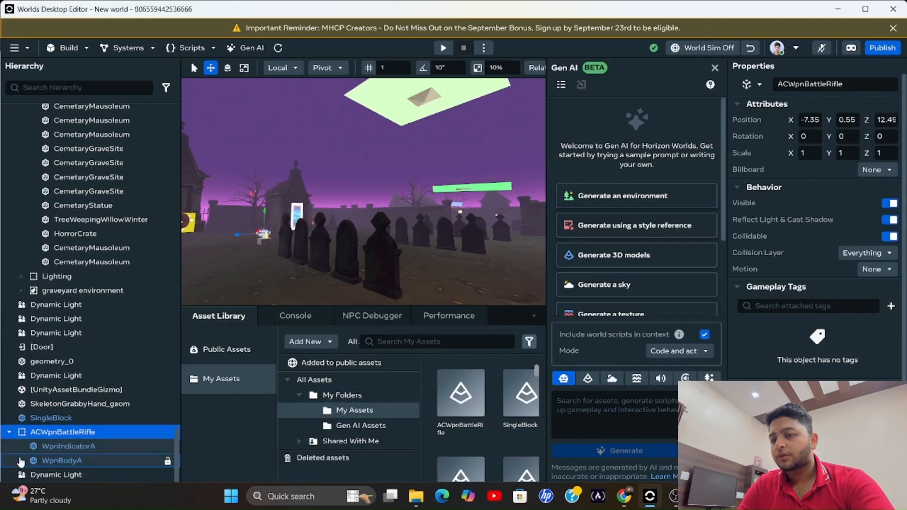
{"action": "scroll", "coordinate": [800, 194], "scroll_direction": "down", "scroll_amount": 3}
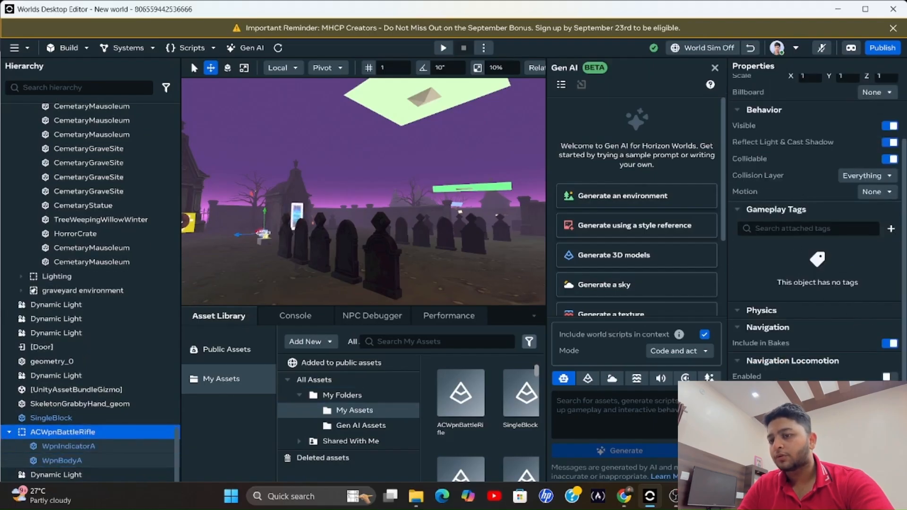
{"action": "scroll", "coordinate": [806, 338], "scroll_direction": "up", "scroll_amount": 2}
{"action": "scroll", "coordinate": [823, 222], "scroll_direction": "down", "scroll_amount": 1}
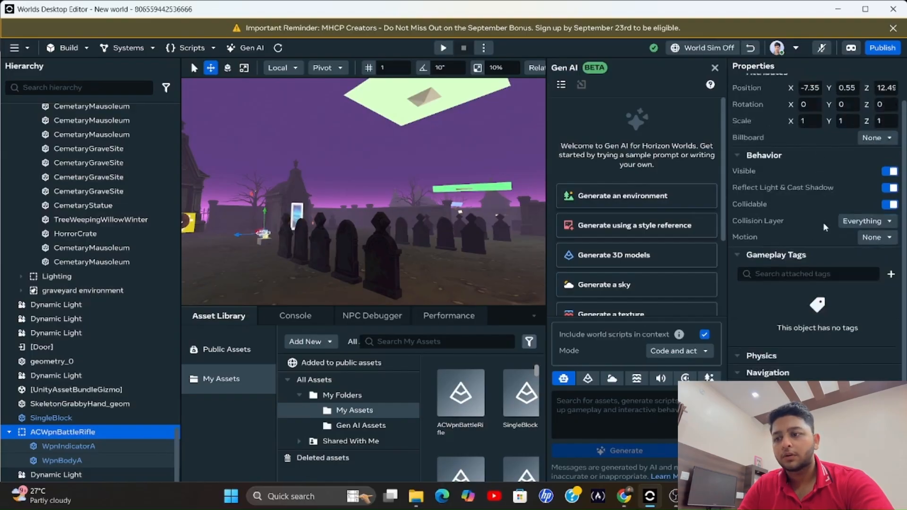
{"action": "scroll", "coordinate": [823, 222], "scroll_direction": "up", "scroll_amount": 1}
{"action": "left_click", "coordinate": [890, 173]}
{"action": "left_click", "coordinate": [783, 248]}
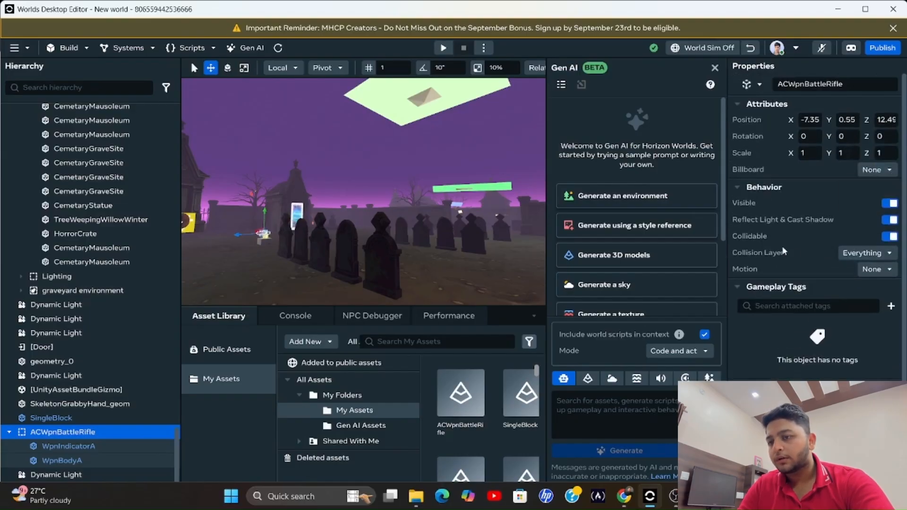
{"action": "left_click", "coordinate": [867, 271]}
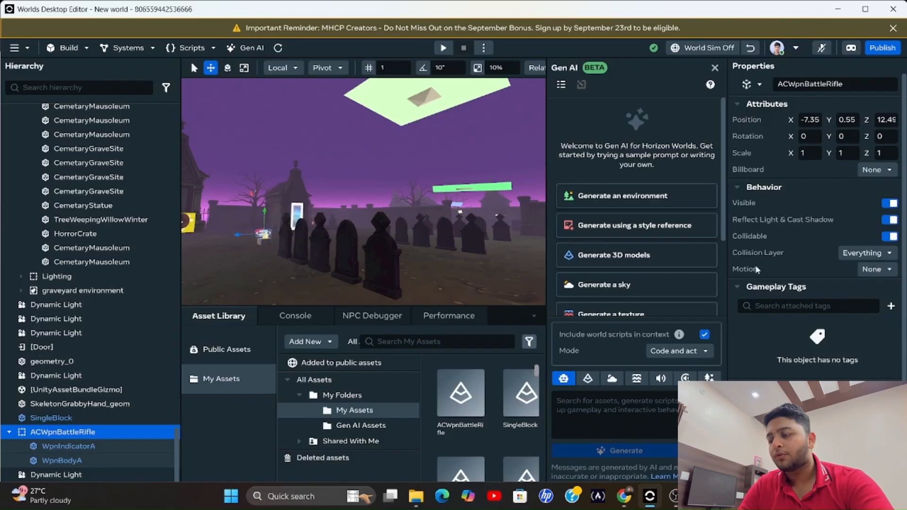
{"action": "left_click", "coordinate": [873, 276]}
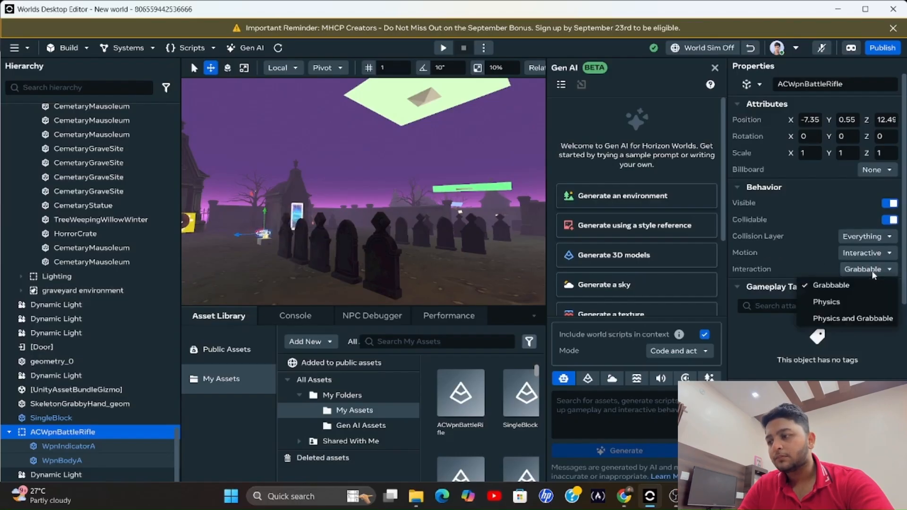
{"action": "left_click", "coordinate": [843, 280]}
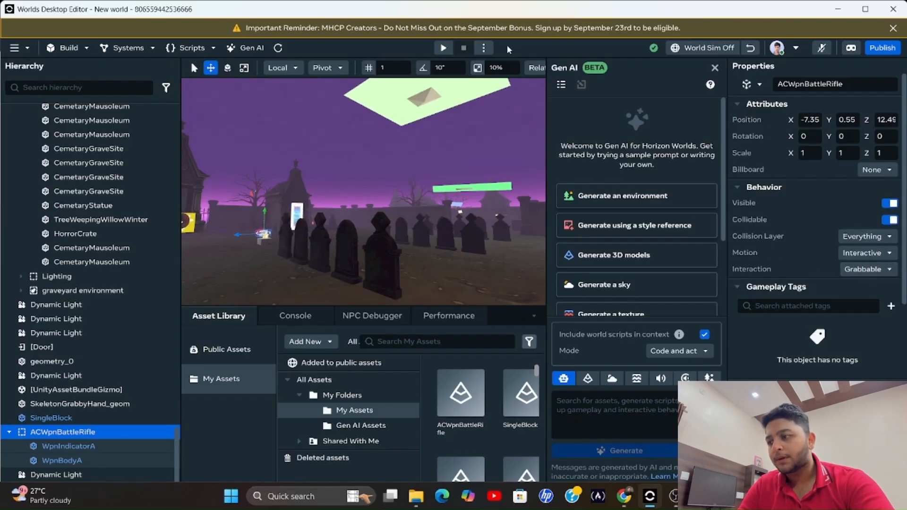
Preview the world, walk the avatar to the pedestal and grab the rifle, exit the preview and close the Gen AI assistant
{"action": "left_click", "coordinate": [443, 48]}
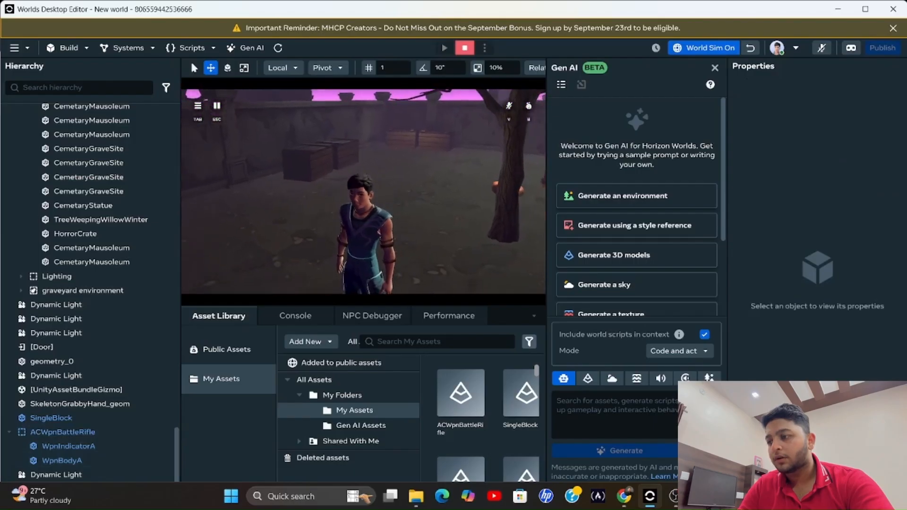
{"action": "key", "text": "w"}
{"action": "key", "text": "space"}
{"action": "key", "text": "w"}
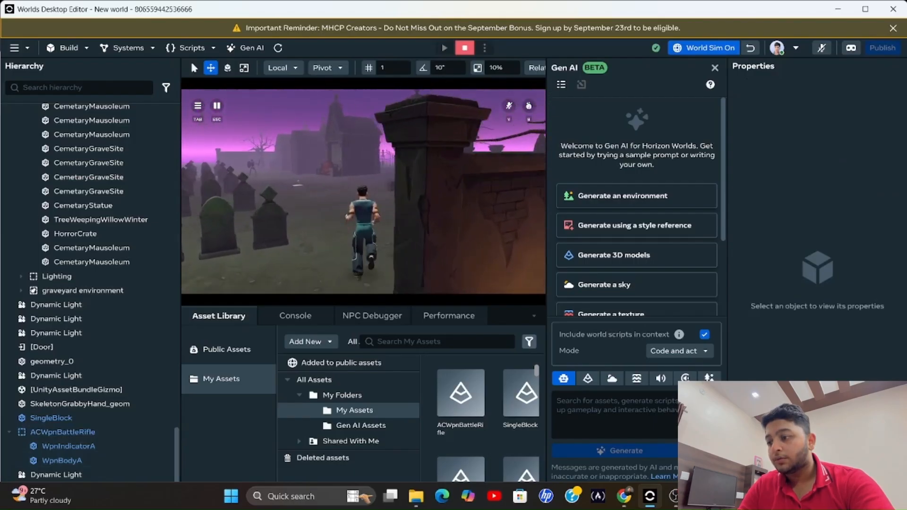
{"action": "key", "text": "w"}
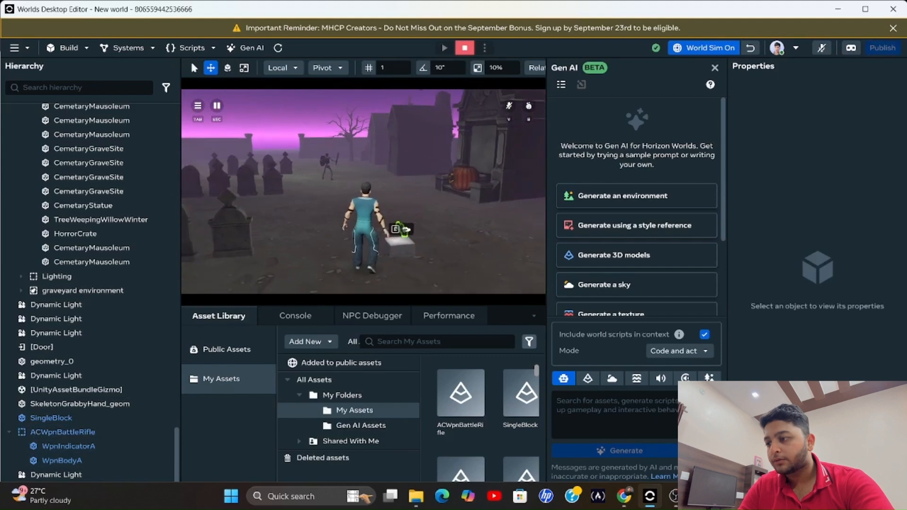
{"action": "key", "text": "e"}
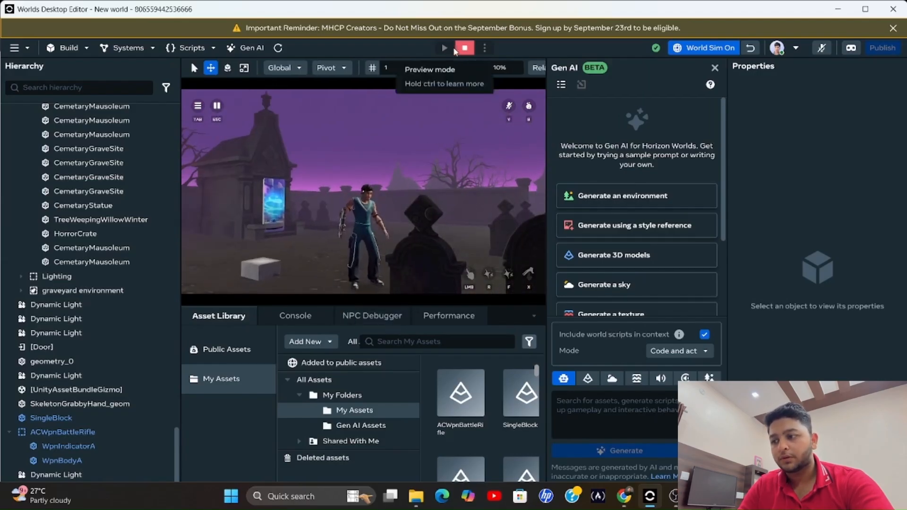
{"action": "left_click", "coordinate": [464, 48]}
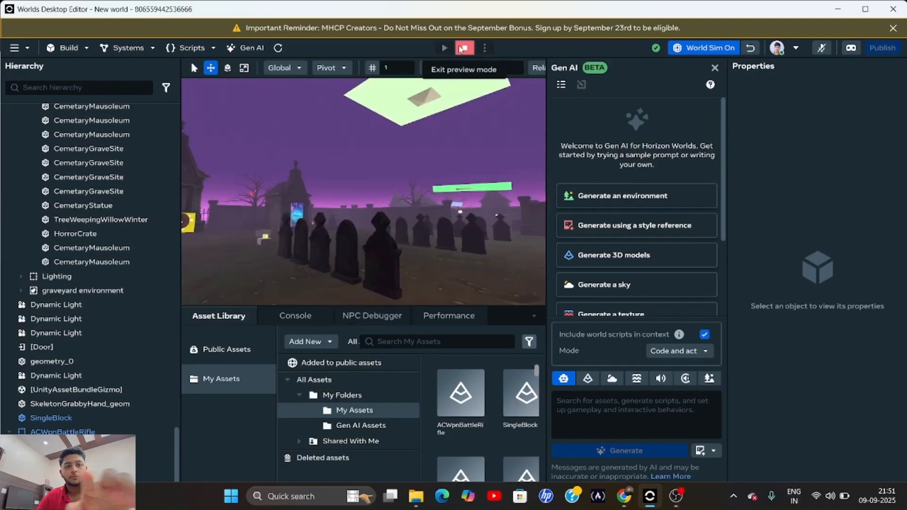
{"action": "left_click", "coordinate": [714, 68]}
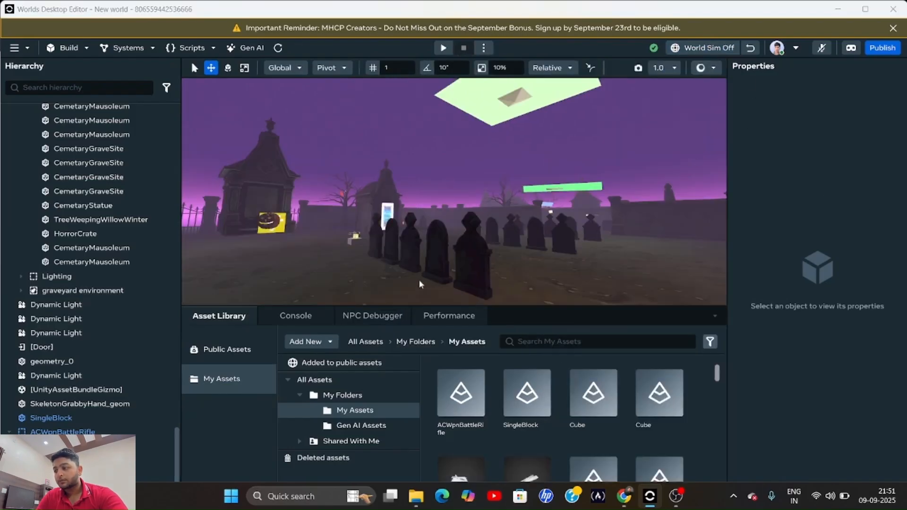
Following the Meta Horizon tutorial page in the browser, enable Use VR Grab Anchor and Use HWXS Grab Anchor for ACWpnBattleRifle
{"action": "key", "text": "alt+Tab"}
{"action": "scroll", "coordinate": [419, 295], "scroll_direction": "down", "scroll_amount": 1}
{"action": "scroll", "coordinate": [420, 294], "scroll_direction": "down", "scroll_amount": 4}
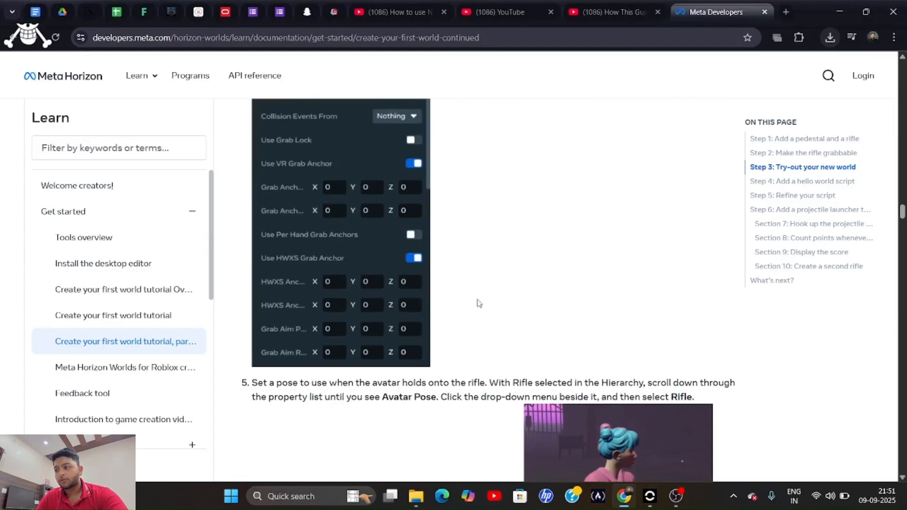
{"action": "key", "text": "alt+Tab"}
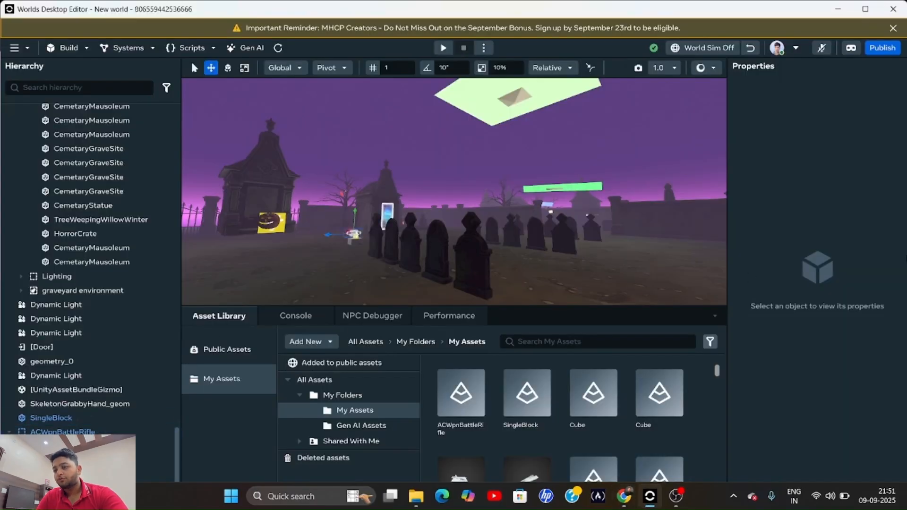
{"action": "scroll", "coordinate": [799, 302], "scroll_direction": "down", "scroll_amount": 5}
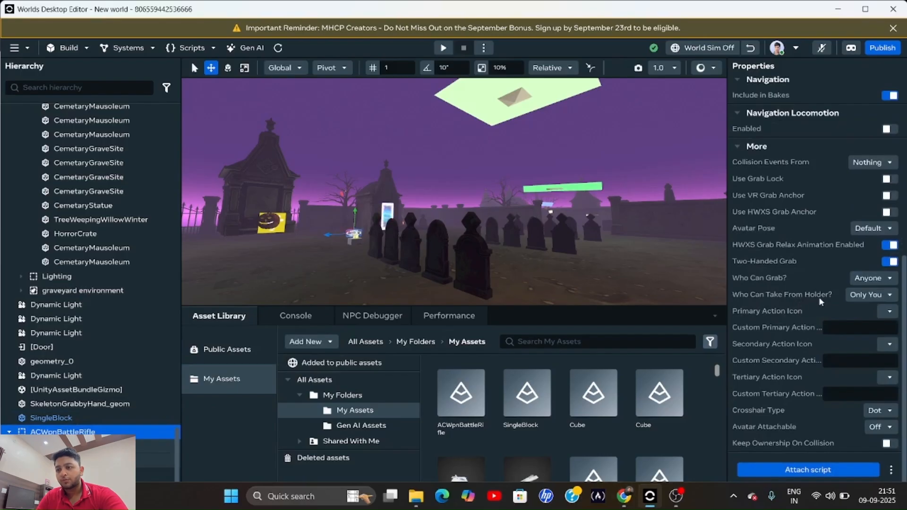
{"action": "key", "text": "alt+Tab"}
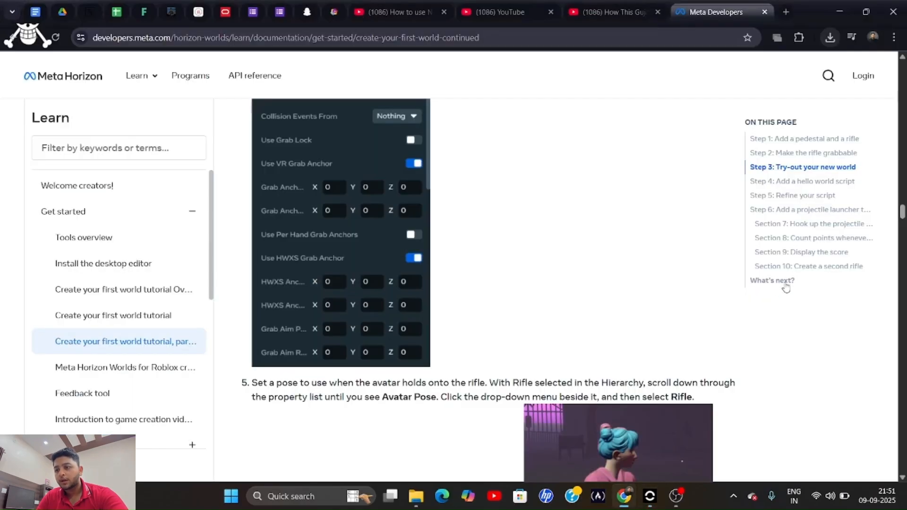
{"action": "key", "text": "alt+Tab"}
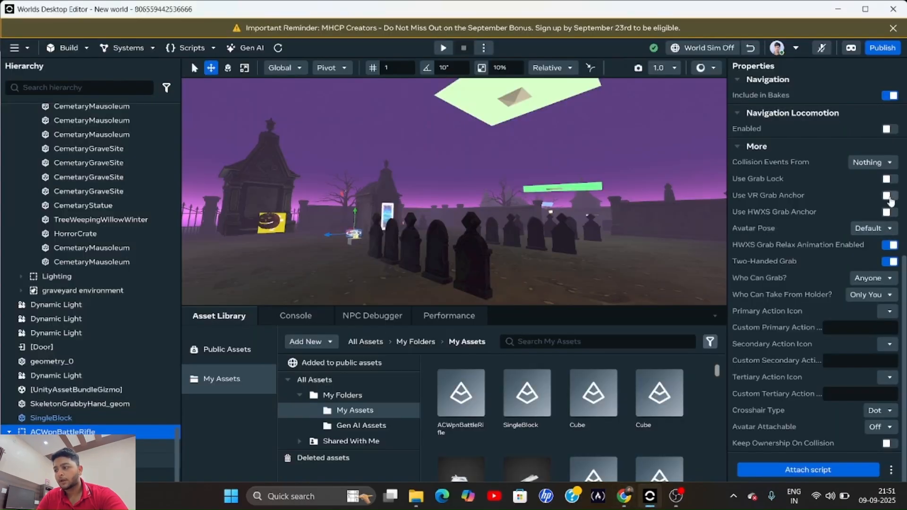
{"action": "left_click", "coordinate": [769, 198]}
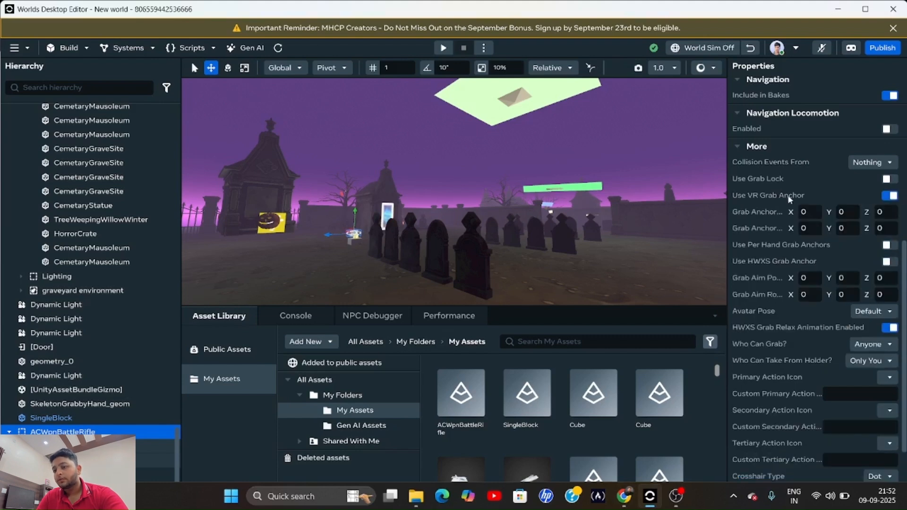
{"action": "key", "text": "alt+Tab"}
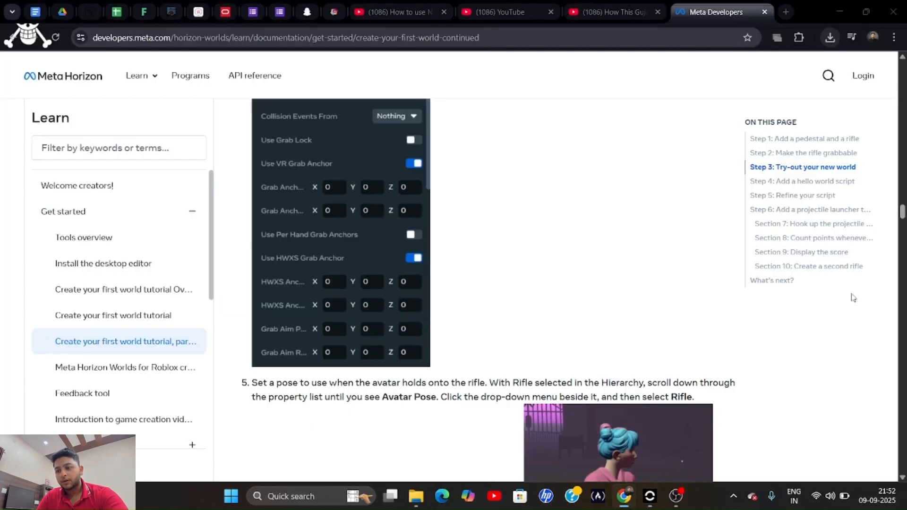
{"action": "key", "text": "alt+Tab"}
{"action": "left_click", "coordinate": [890, 328]}
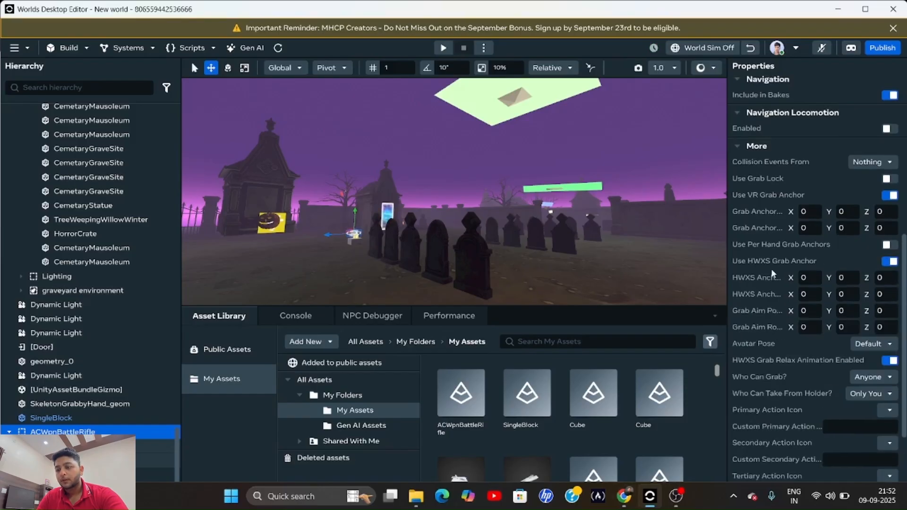
Set the avatar pose of ACWpnBattleRifle to Pistol
{"action": "left_click", "coordinate": [712, 216]}
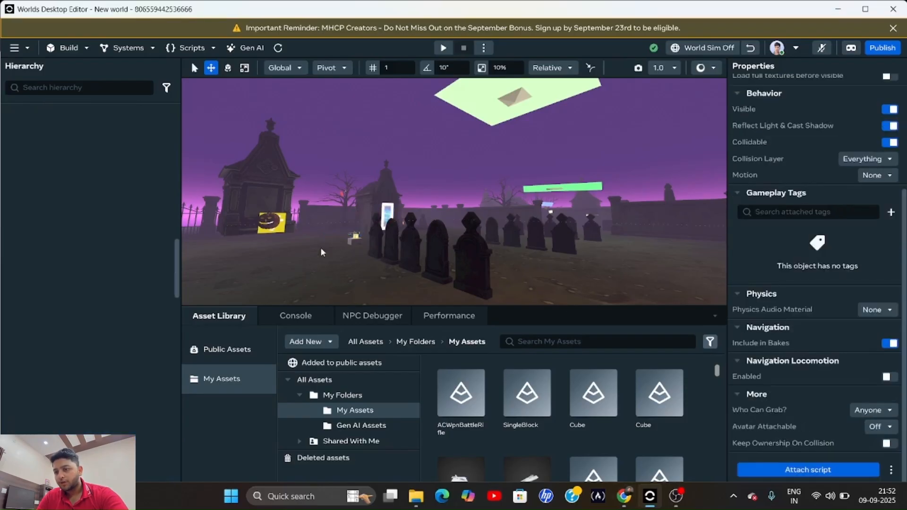
{"action": "right_click_drag", "start_coordinate": [601, 254], "coordinate": [568, 284]}
{"action": "scroll", "coordinate": [109, 436], "scroll_direction": "down", "scroll_amount": 20}
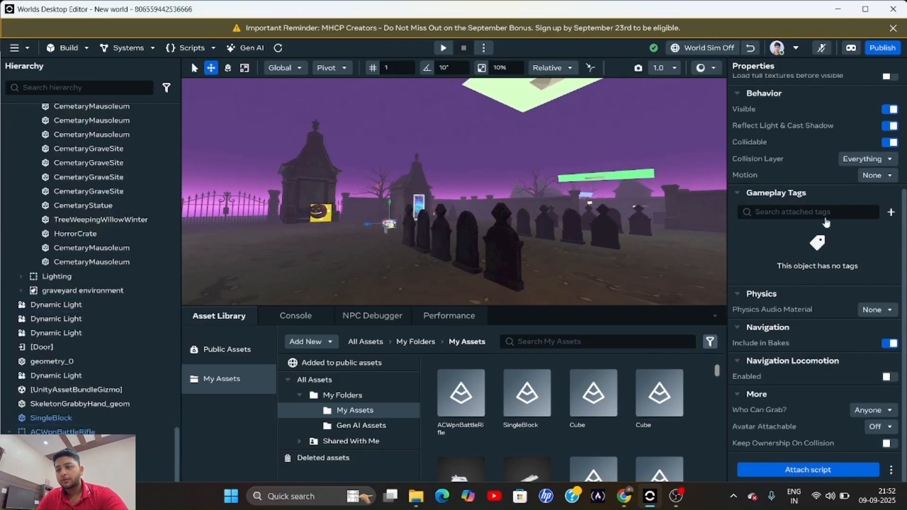
{"action": "scroll", "coordinate": [841, 239], "scroll_direction": "down", "scroll_amount": 10}
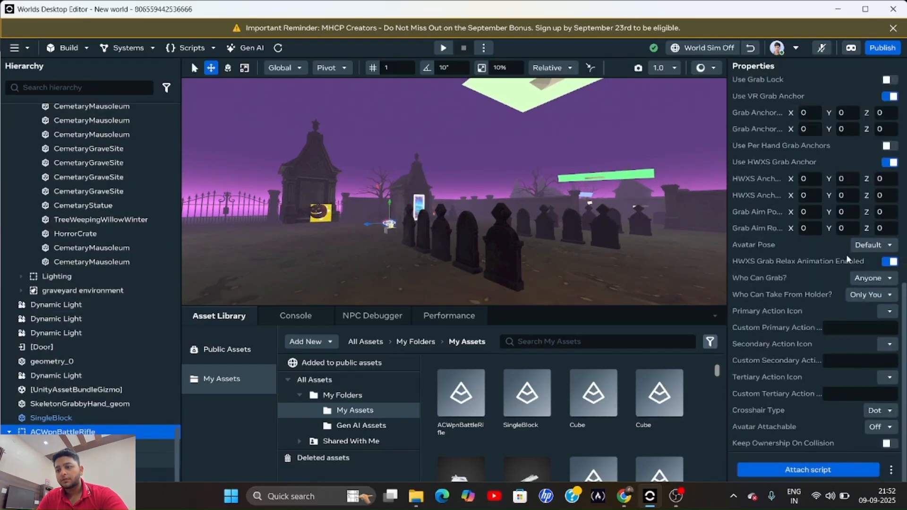
{"action": "scroll", "coordinate": [838, 232], "scroll_direction": "up", "scroll_amount": 4}
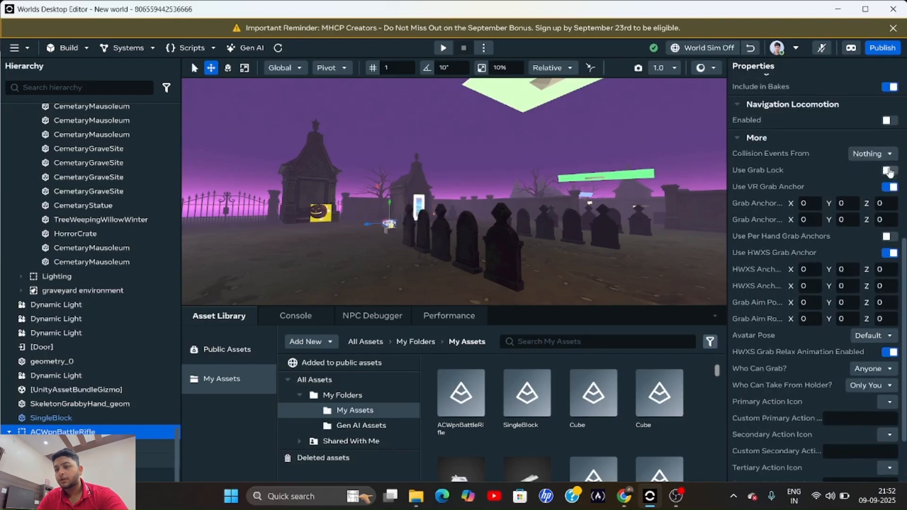
{"action": "scroll", "coordinate": [890, 264], "scroll_direction": "down", "scroll_amount": 4}
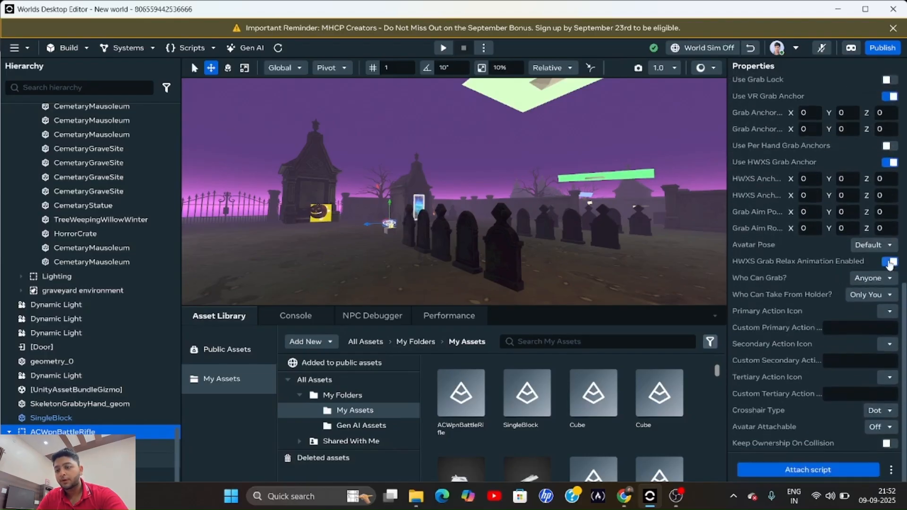
{"action": "left_click", "coordinate": [865, 245]}
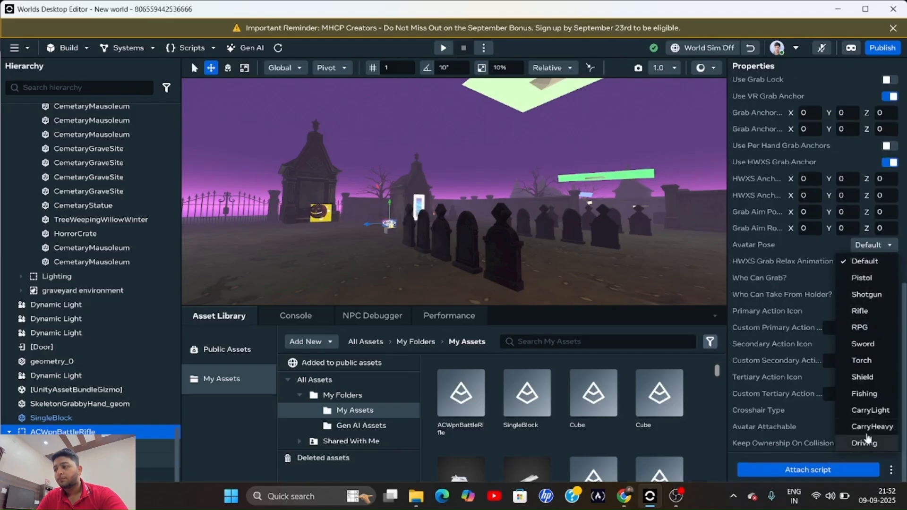
{"action": "left_click", "coordinate": [864, 279]}
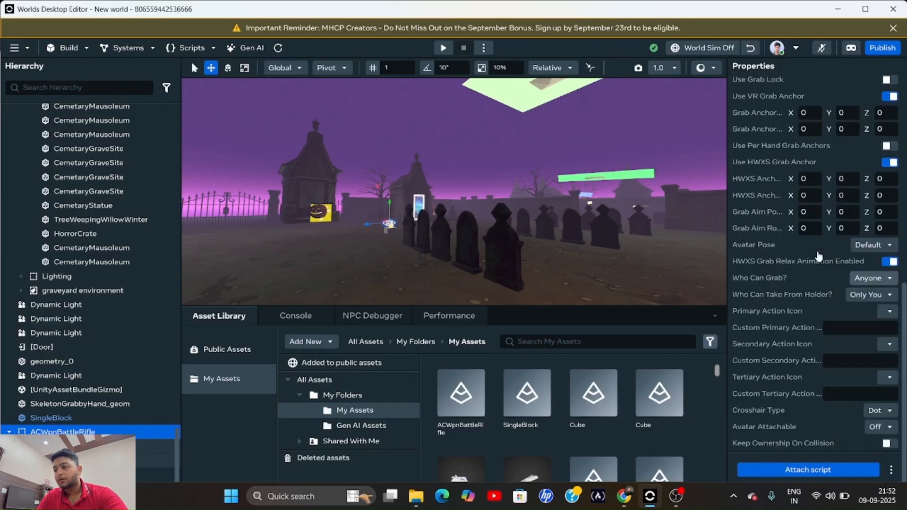
Preview the world again, run to the pedestal, grab the rifle to check the avatar's holding pose, and exit the preview
{"action": "left_click", "coordinate": [444, 47]}
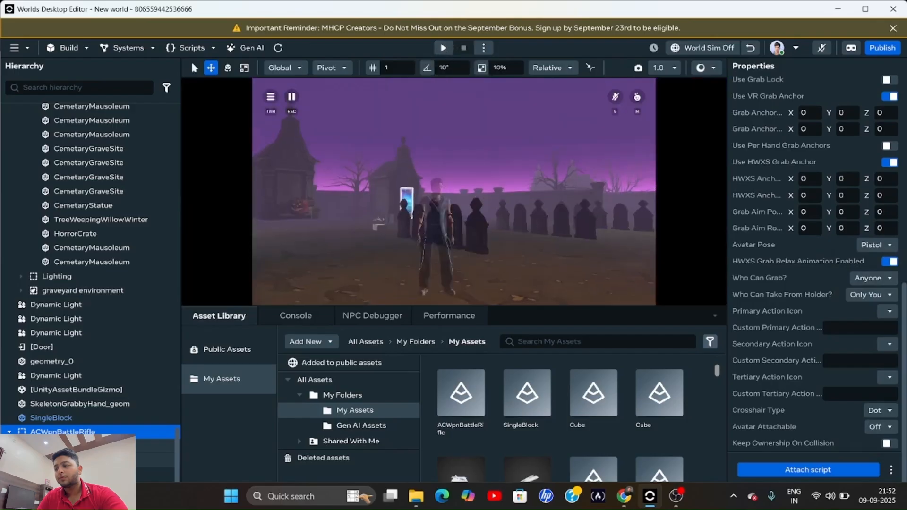
{"action": "key", "text": "w"}
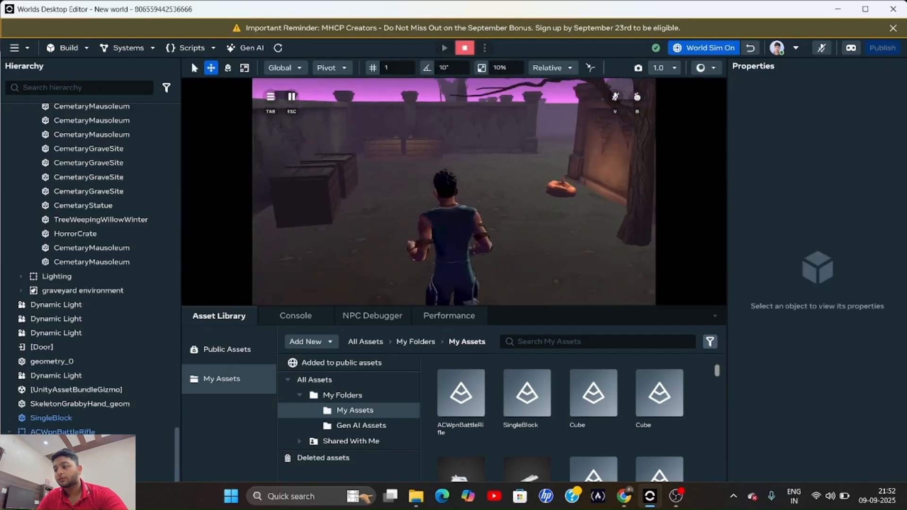
{"action": "key", "text": "w"}
{"action": "key", "text": "space"}
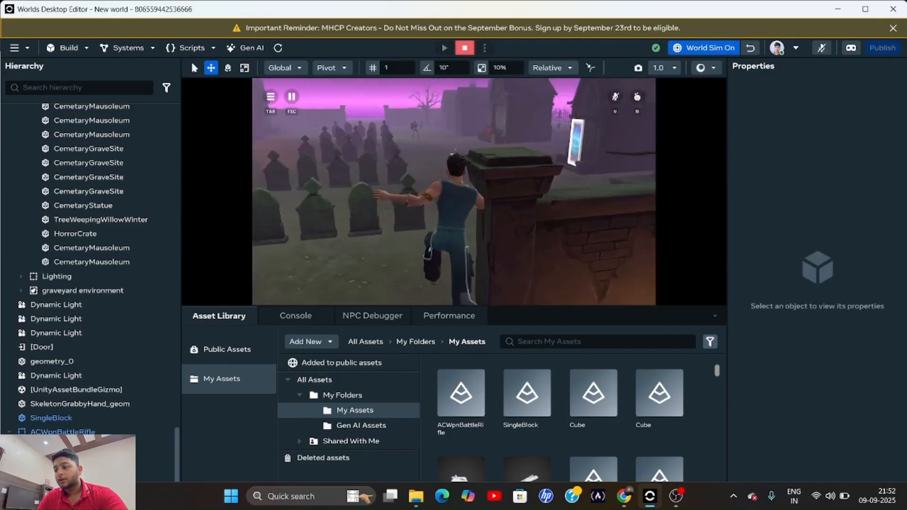
{"action": "key", "text": "w"}
{"action": "key", "text": "space"}
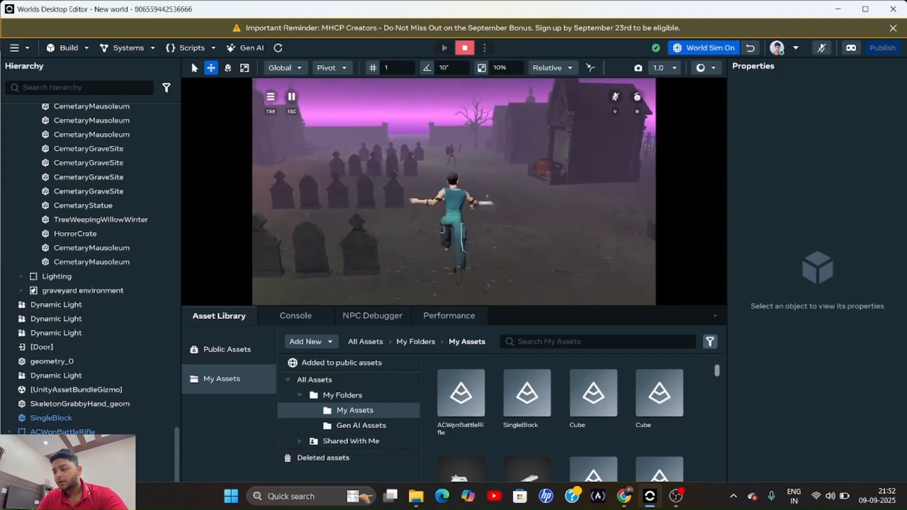
{"action": "key", "text": "w"}
{"action": "key", "text": "space"}
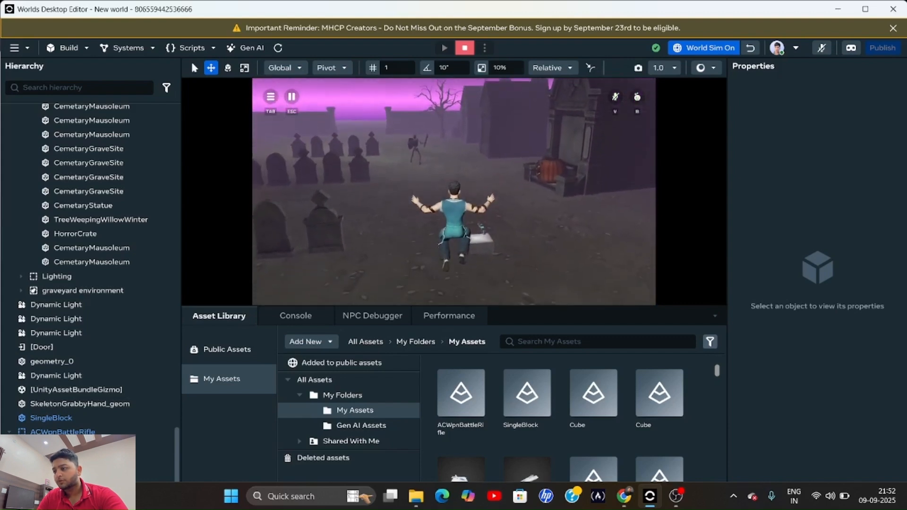
{"action": "key", "text": "e"}
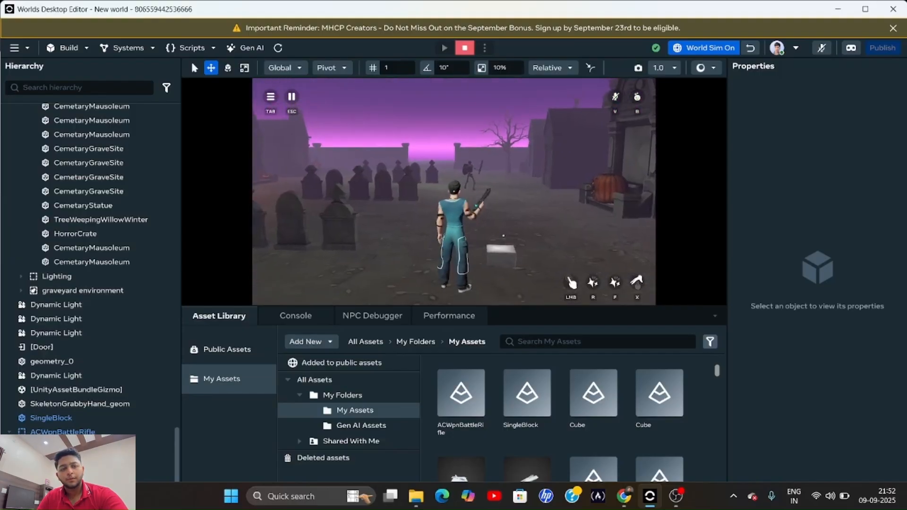
{"action": "key", "text": "Escape"}
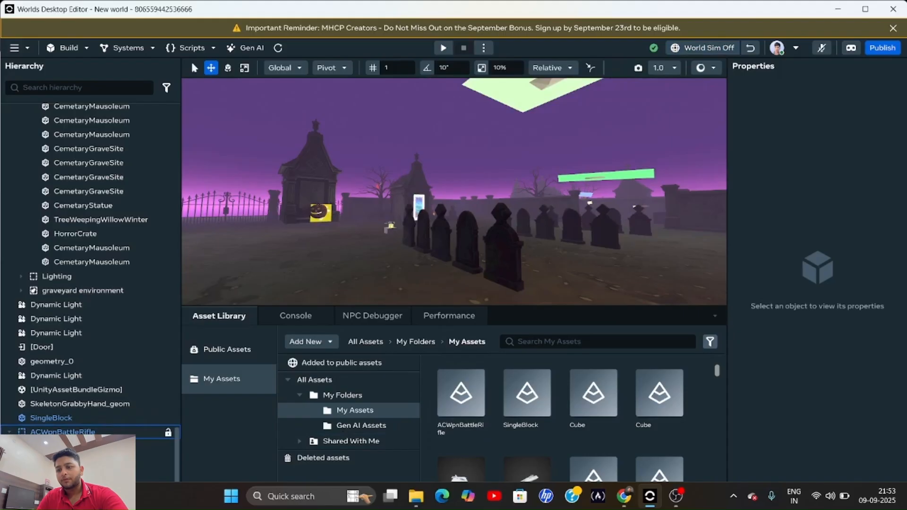
Select ACWpnBattleRifle and open its Avatar Pose options
{"action": "left_click", "coordinate": [95, 435]}
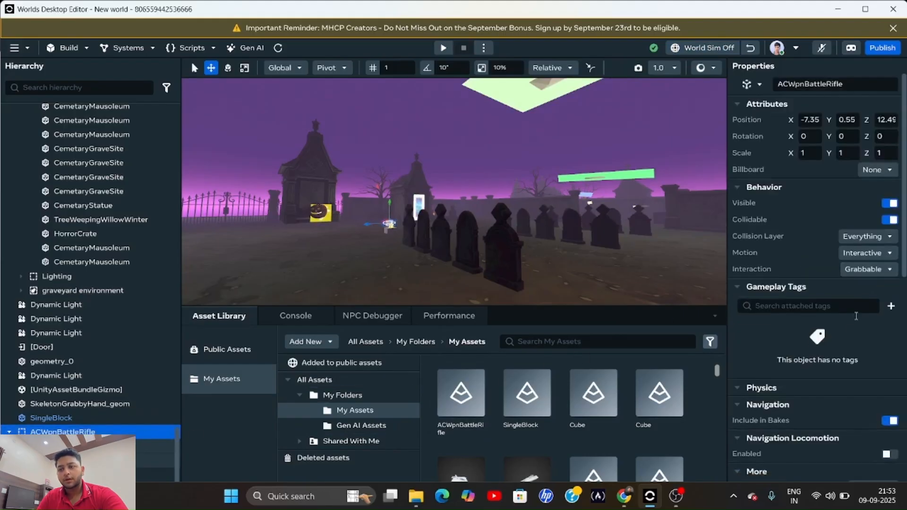
{"action": "scroll", "coordinate": [847, 333], "scroll_direction": "down", "scroll_amount": 15}
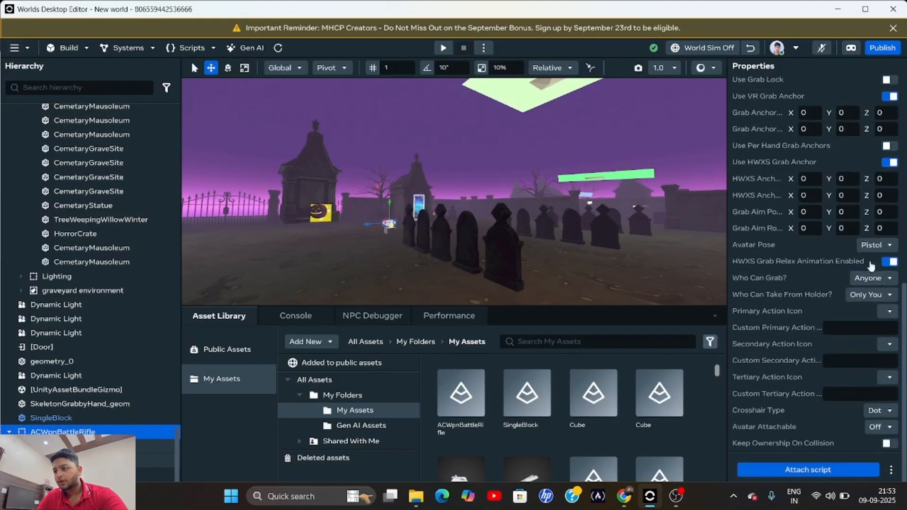
{"action": "left_click", "coordinate": [871, 249]}
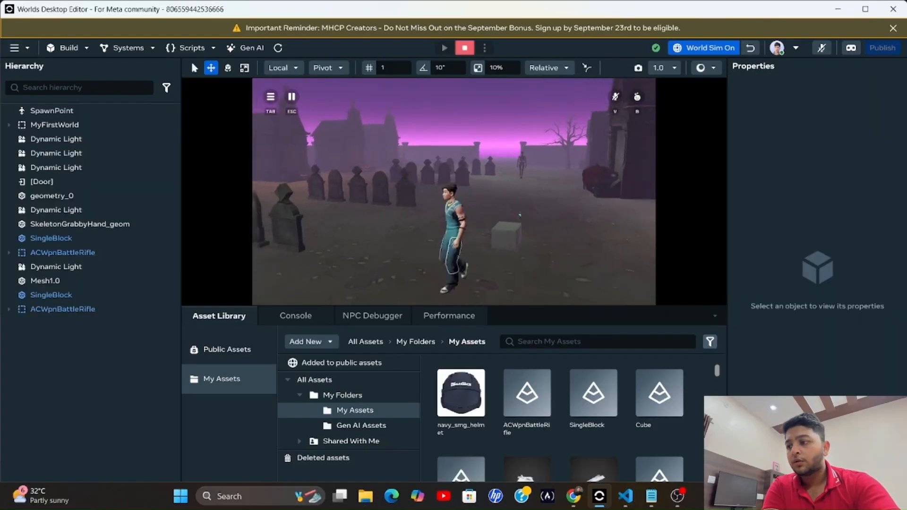
In the running preview, walk the avatar to the pedestal, grab the rifle and run around the graveyard to check how it is held
{"action": "key", "text": "w"}
{"action": "key", "text": "d"}
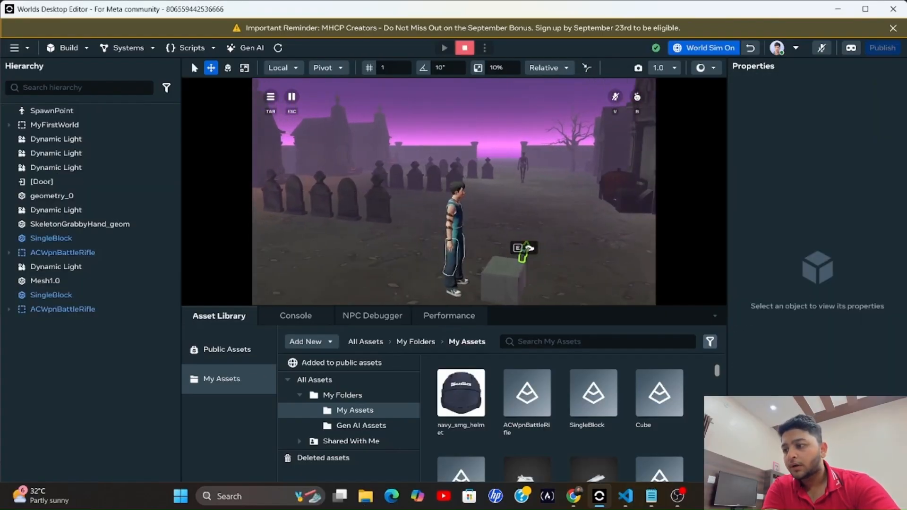
{"action": "key", "text": "e"}
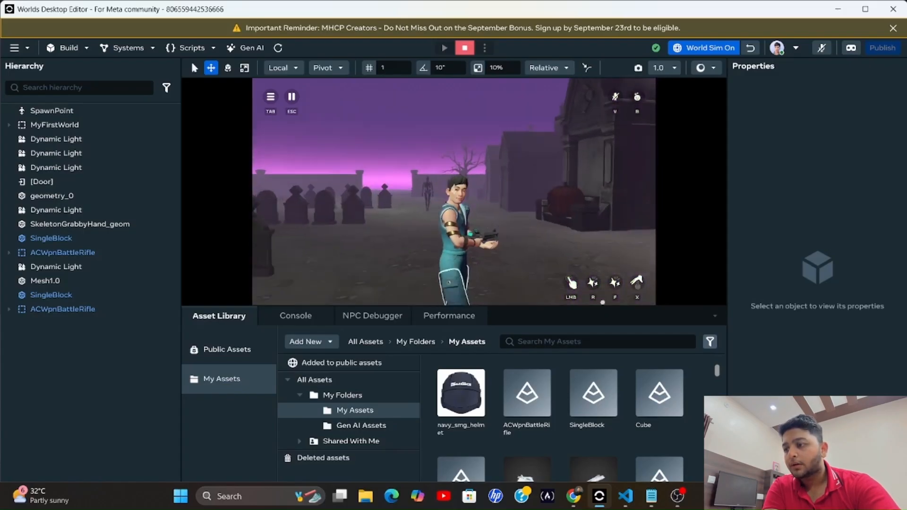
{"action": "key", "text": "w"}
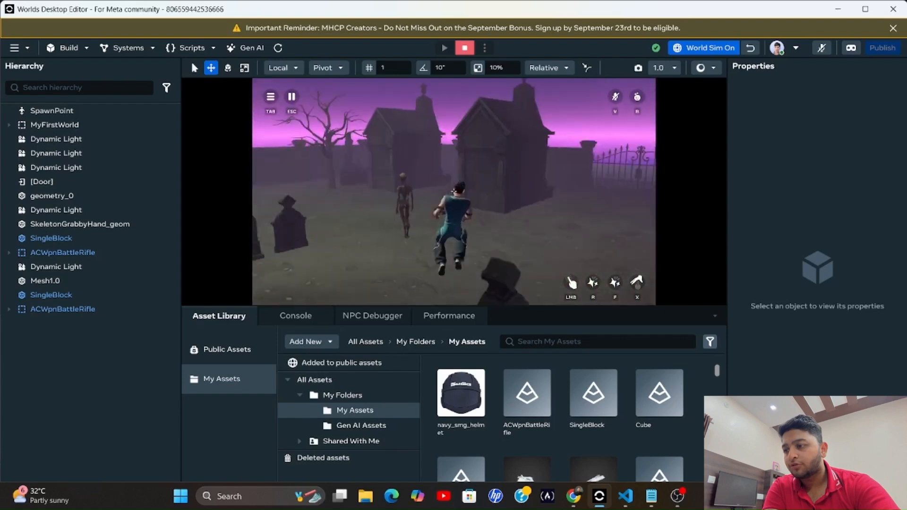
{"action": "key", "text": "w"}
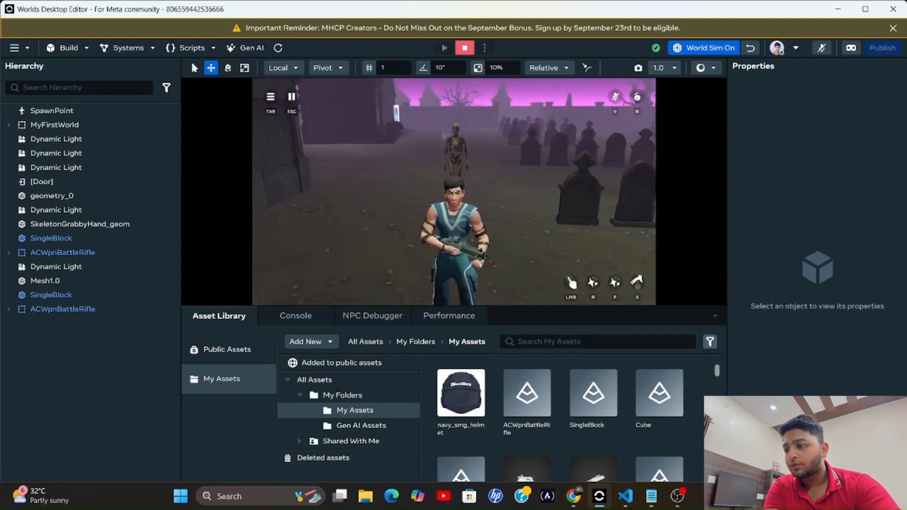
{"action": "key", "text": "w"}
{"action": "key", "text": "w"}
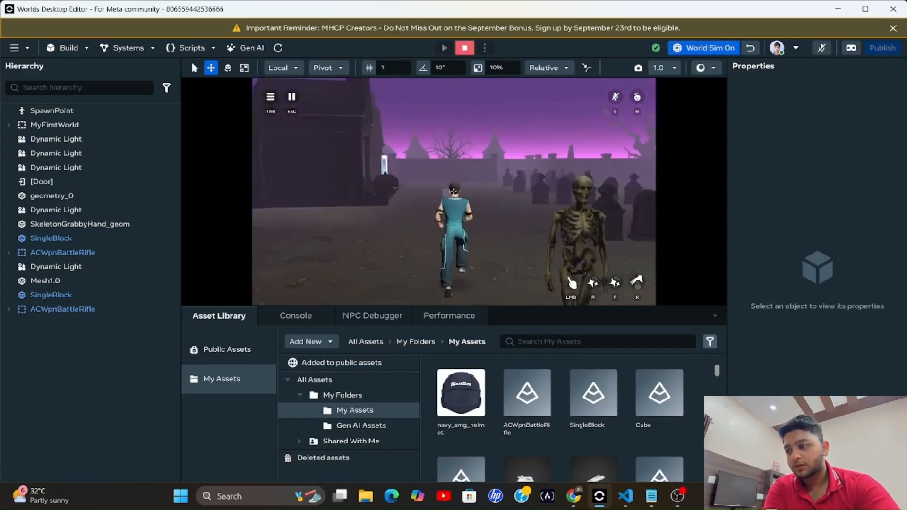
{"action": "key", "text": "w"}
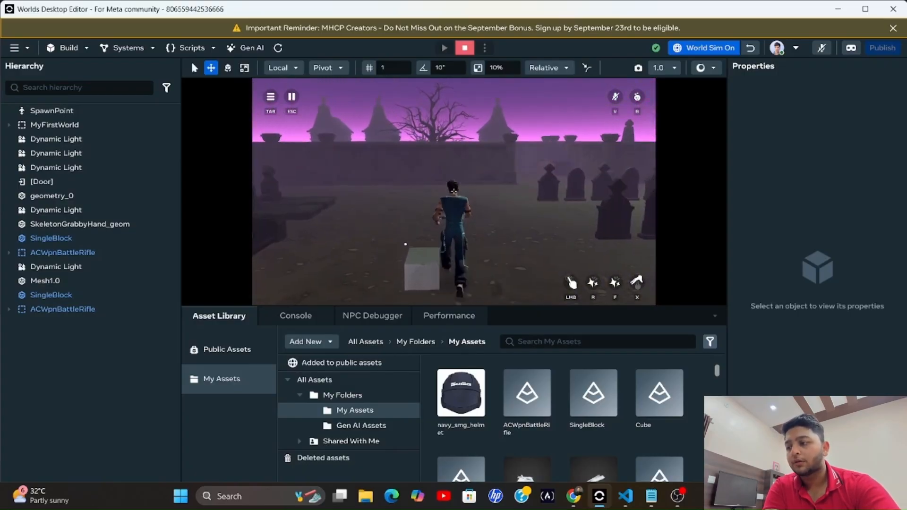
{"action": "key", "text": "s"}
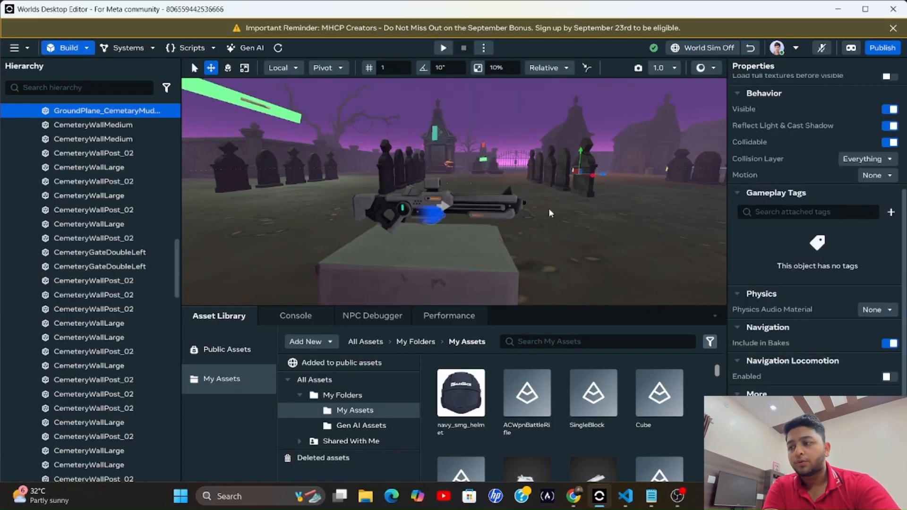
Add a Projectile Launcher gizmo to the world beside the rifle's pedestal
{"action": "left_click", "coordinate": [68, 48]}
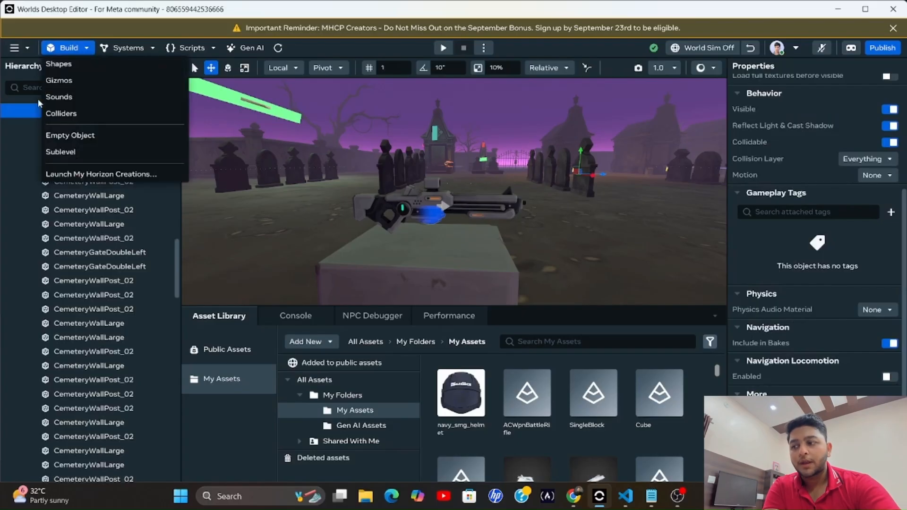
{"action": "left_click", "coordinate": [65, 75]}
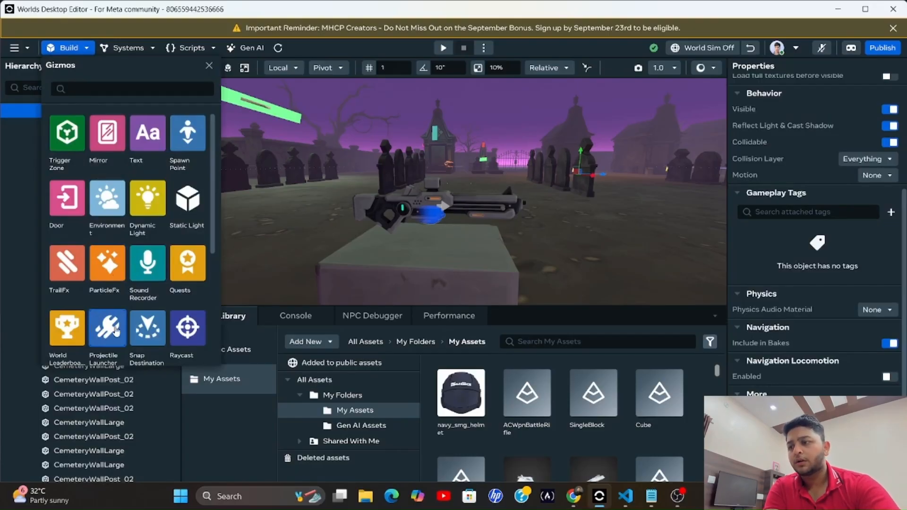
{"action": "left_click_drag", "start_coordinate": [177, 324], "coordinate": [626, 276]}
{"action": "right_click", "coordinate": [625, 271]}
{"action": "key", "text": "s"}
{"action": "mouse_move", "coordinate": [520, 278]}
{"action": "right_mouse_down"}
{"action": "mouse_move", "coordinate": [509, 288]}
{"action": "mouse_move", "coordinate": [511, 279]}
{"action": "right_mouse_up"}
{"action": "right_click_drag", "start_coordinate": [518, 216], "coordinate": [553, 220]}
{"action": "key", "text": "w"}
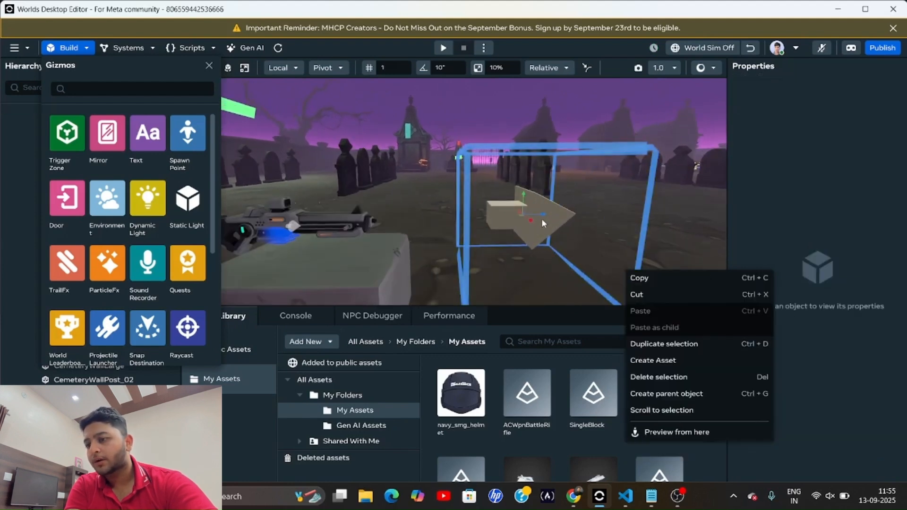
Move the projectile launcher in front of the rifle's barrel, to about X -6.15, Y 0.69, Z 10.28
{"action": "left_click_drag", "start_coordinate": [542, 219], "coordinate": [397, 265]}
{"action": "right_click", "coordinate": [449, 222]}
{"action": "key", "text": "s"}
{"action": "right_click_drag", "start_coordinate": [397, 265], "coordinate": [406, 280]}
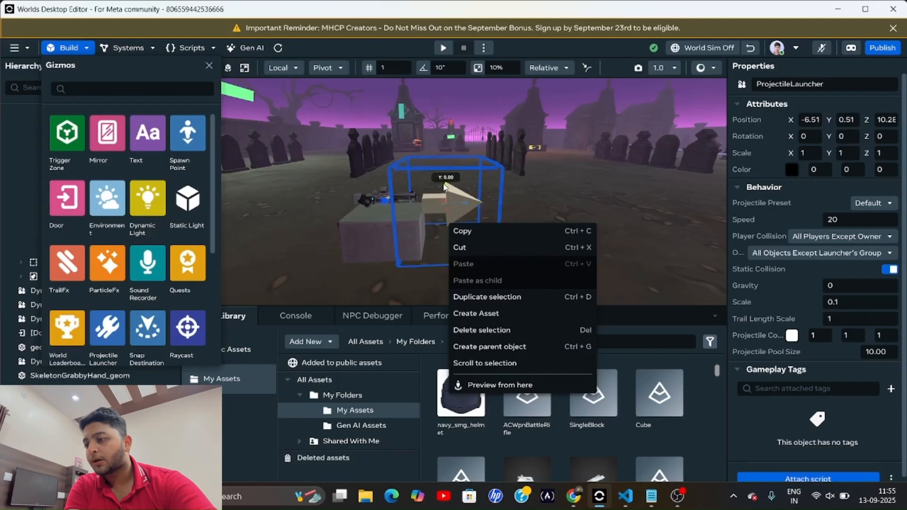
{"action": "left_click_drag", "start_coordinate": [445, 186], "coordinate": [449, 210]}
{"action": "key", "text": "w"}
{"action": "right_click_drag", "start_coordinate": [396, 216], "coordinate": [447, 198]}
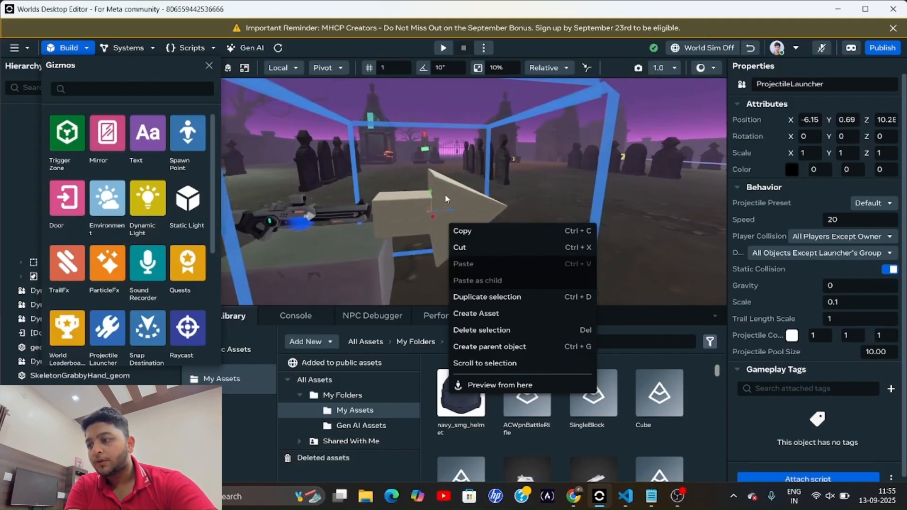
Scale the projectile launcher down to about X 0.12, Y 0.20, Z 0.80
{"action": "left_click", "coordinate": [243, 68]}
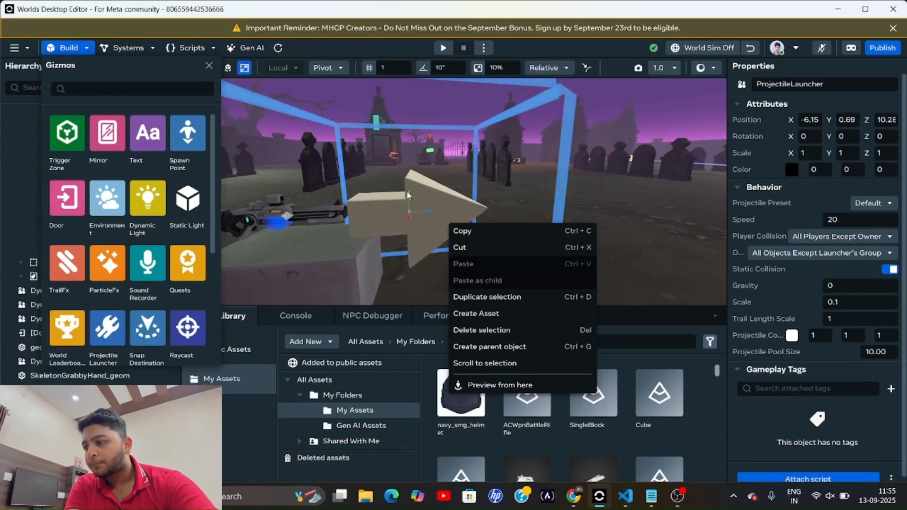
{"action": "mouse_move", "coordinate": [409, 196]}
{"action": "left_mouse_down"}
{"action": "mouse_move", "coordinate": [409, 205]}
{"action": "mouse_move", "coordinate": [427, 212]}
{"action": "mouse_move", "coordinate": [410, 210]}
{"action": "left_mouse_up"}
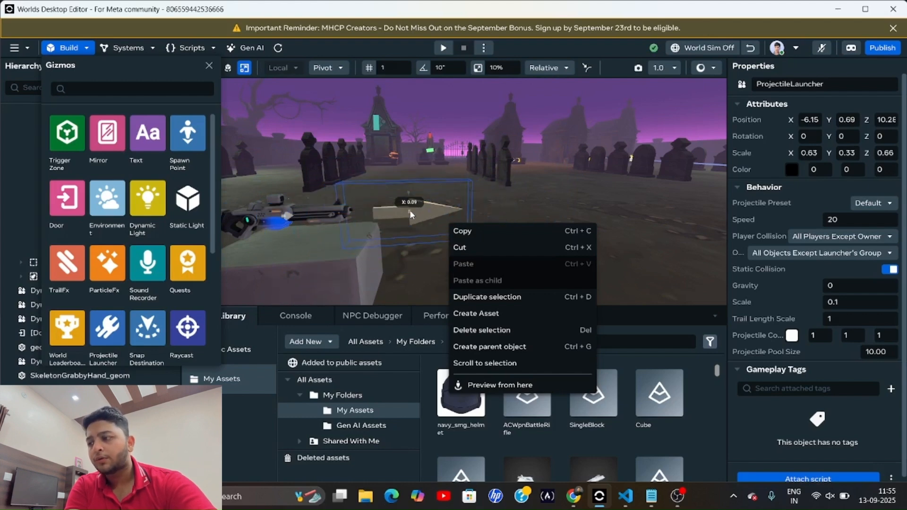
{"action": "key", "text": "d"}
{"action": "right_click_drag", "start_coordinate": [415, 210], "coordinate": [559, 201]}
{"action": "key", "text": "s"}
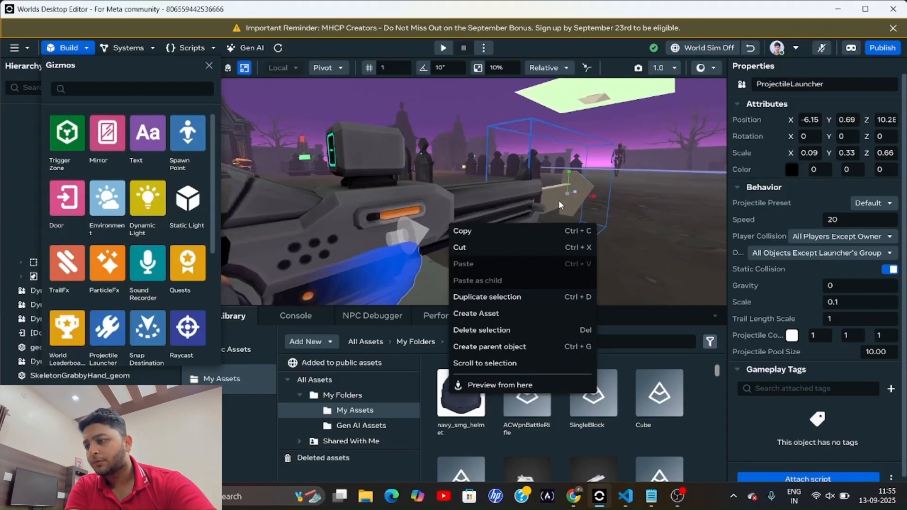
{"action": "key", "text": "w"}
{"action": "key", "text": "d"}
{"action": "key", "text": "s"}
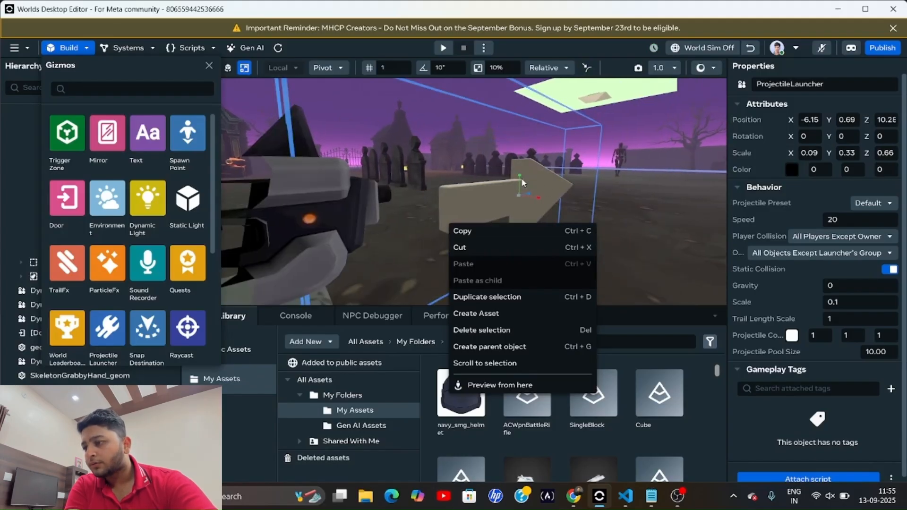
{"action": "left_click_drag", "start_coordinate": [521, 180], "coordinate": [536, 198]}
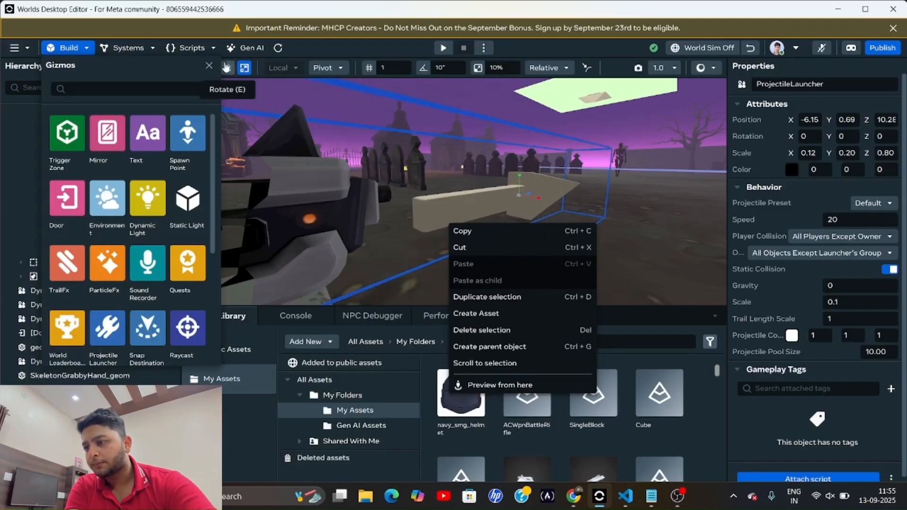
Close the gizmo library and align the projectile launcher with the rifle's muzzle at about X -6.11, Y 0.73, Z 10.23
{"action": "left_click", "coordinate": [209, 66]}
{"action": "left_click", "coordinate": [212, 67]}
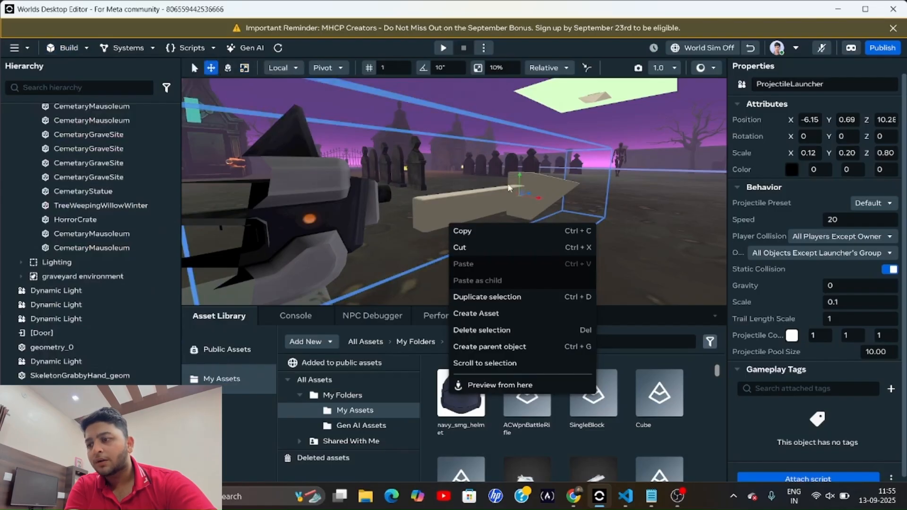
{"action": "mouse_move", "coordinate": [528, 191]}
{"action": "left_mouse_down"}
{"action": "mouse_move", "coordinate": [505, 198]}
{"action": "mouse_move", "coordinate": [490, 161]}
{"action": "mouse_move", "coordinate": [543, 189]}
{"action": "mouse_move", "coordinate": [537, 180]}
{"action": "left_mouse_up"}
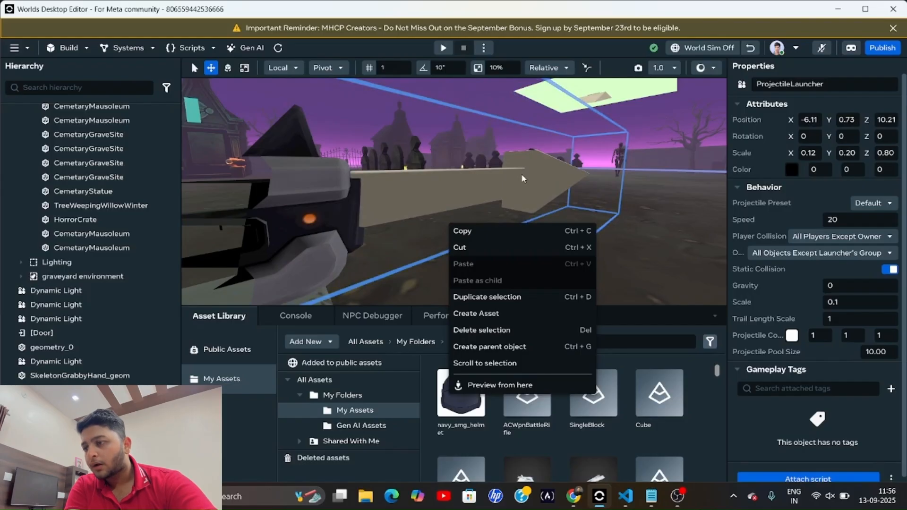
{"action": "scroll", "coordinate": [514, 177], "scroll_direction": "down", "scroll_amount": 3}
{"action": "right_click_drag", "start_coordinate": [490, 185], "coordinate": [446, 171]}
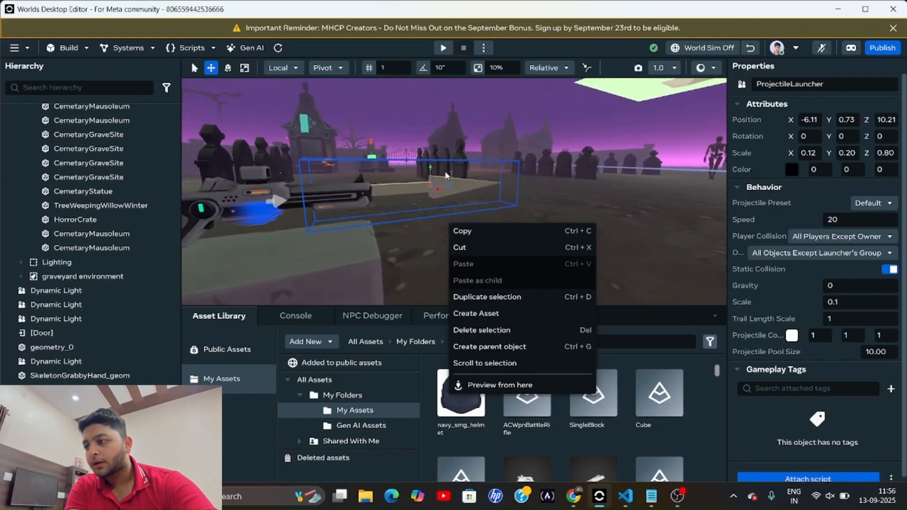
{"action": "scroll", "coordinate": [445, 170], "scroll_direction": "up", "scroll_amount": 2}
{"action": "left_click_drag", "start_coordinate": [435, 181], "coordinate": [444, 183]}
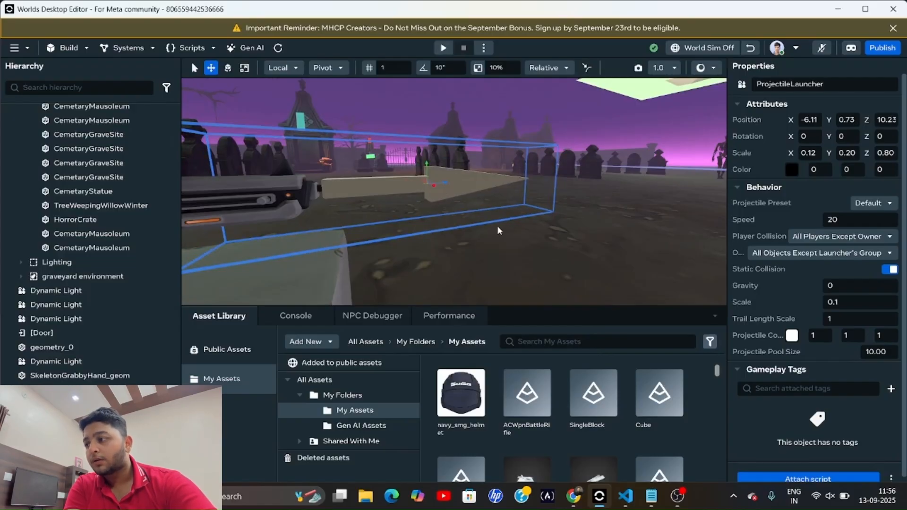
{"action": "left_click", "coordinate": [489, 184]}
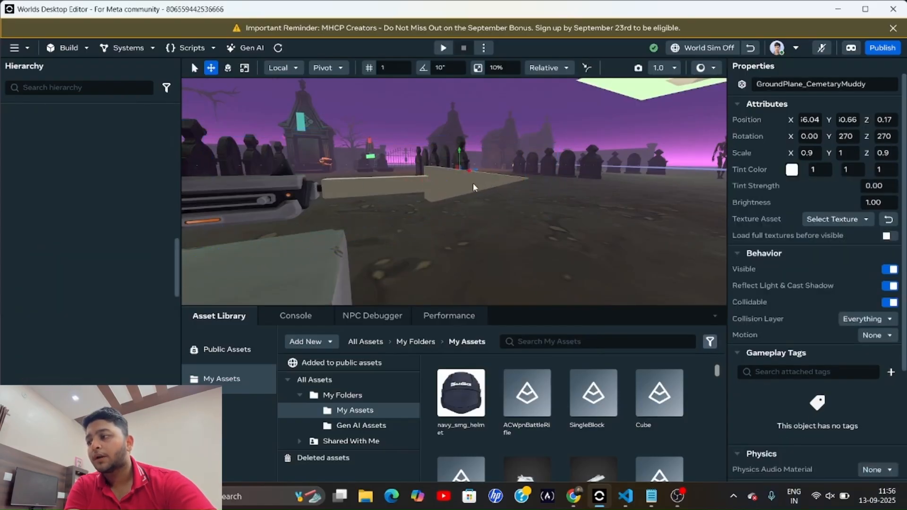
Create a new script named gun
{"action": "left_click", "coordinate": [202, 49]}
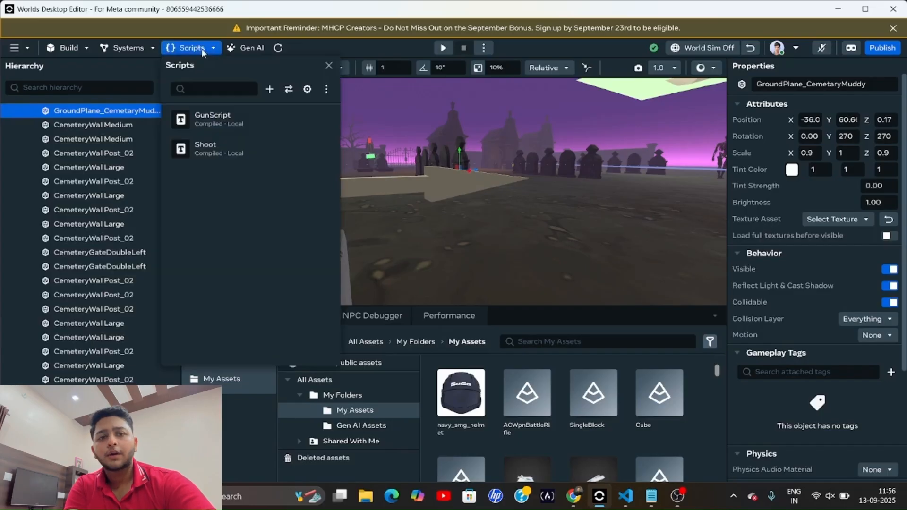
{"action": "left_click", "coordinate": [271, 89]}
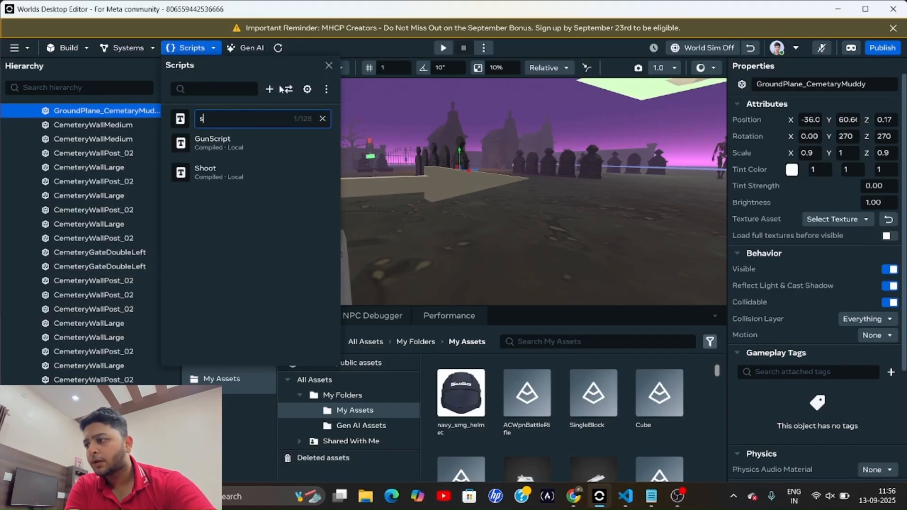
{"action": "type", "text": "gu"}
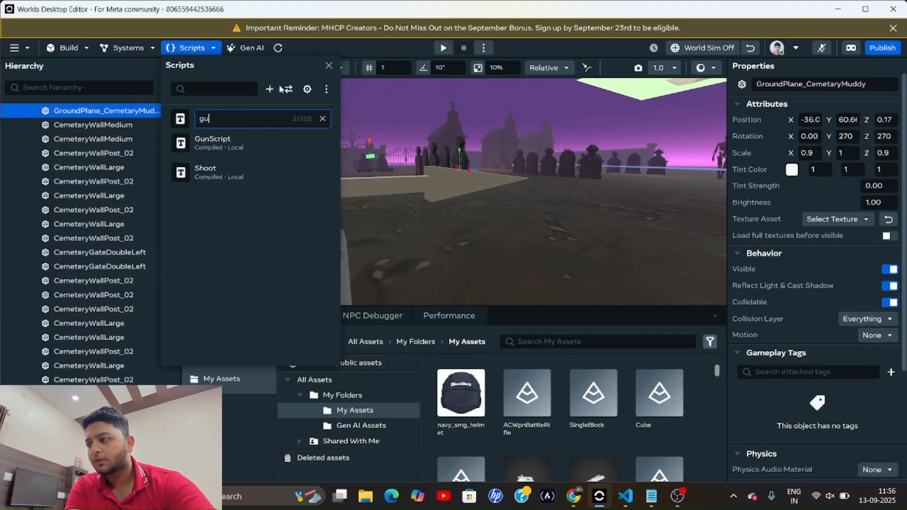
{"action": "type", "text": "n"}
{"action": "key", "text": "Return"}
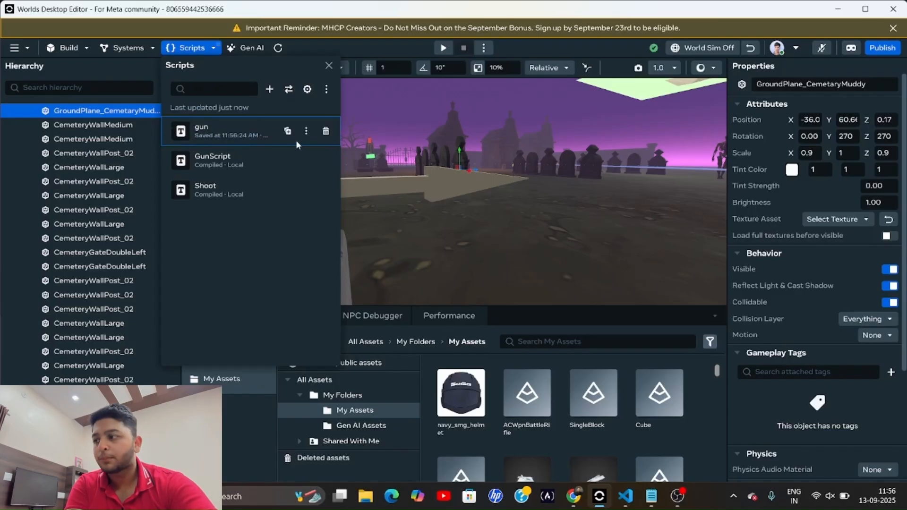
Set the gun script's execution mode to Local and open gun.ts in Visual Studio Code
{"action": "left_click", "coordinate": [307, 132]}
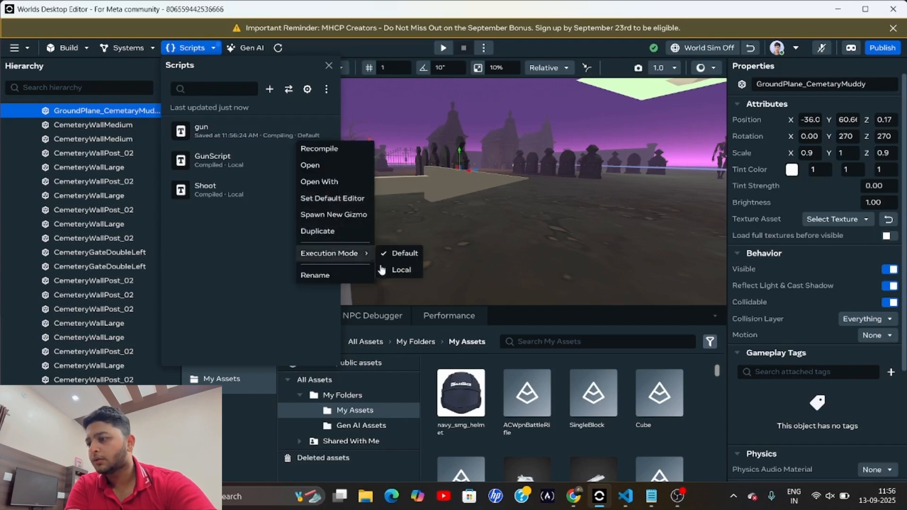
{"action": "left_click", "coordinate": [392, 272]}
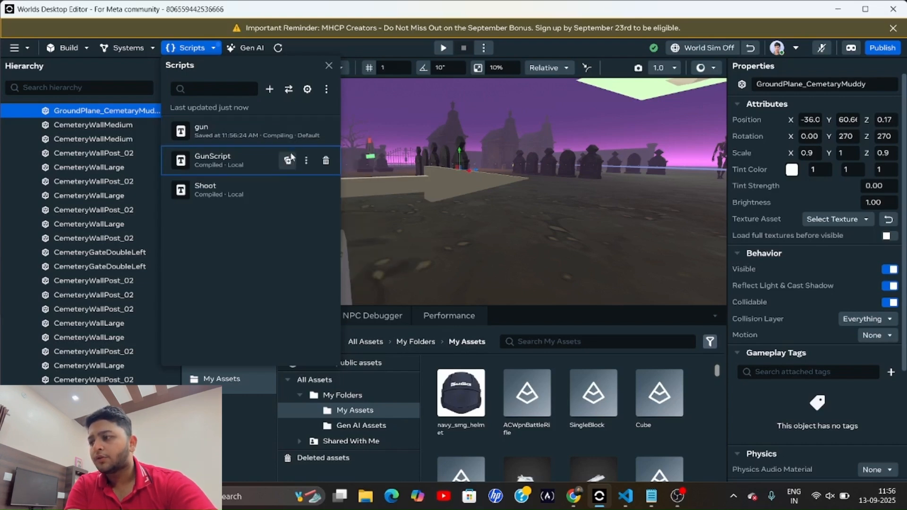
{"action": "left_click", "coordinate": [307, 133]}
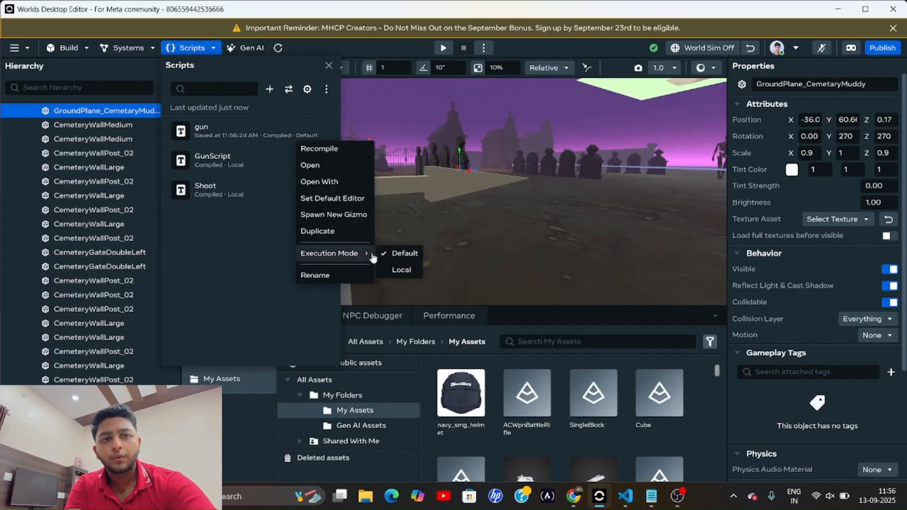
{"action": "left_click", "coordinate": [395, 272]}
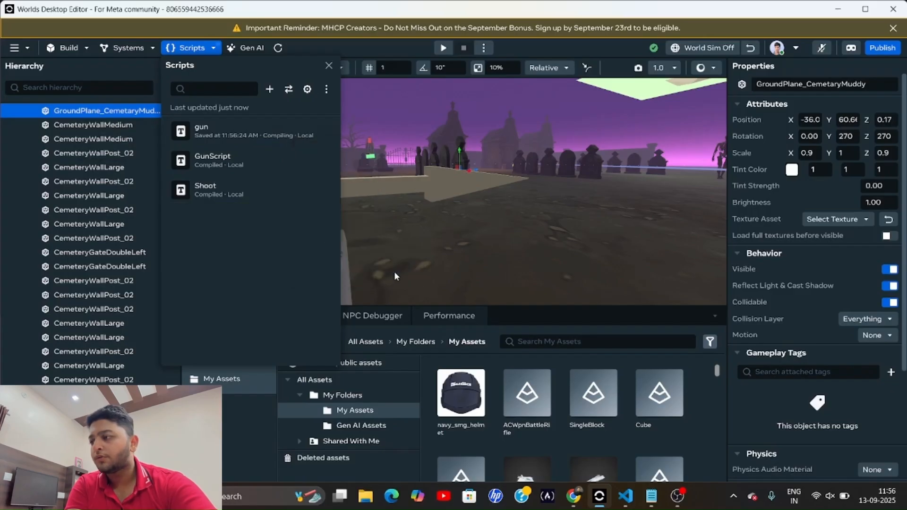
{"action": "left_click", "coordinate": [254, 135]}
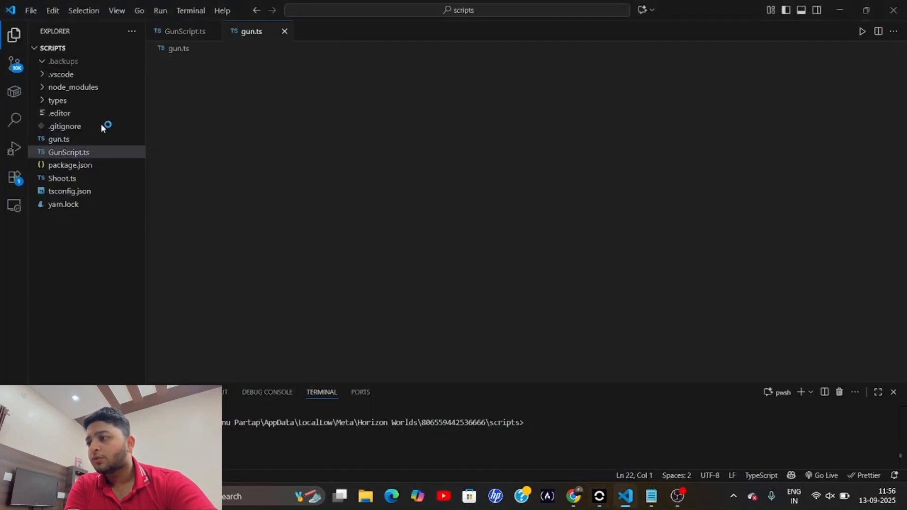
{"action": "left_click", "coordinate": [81, 142]}
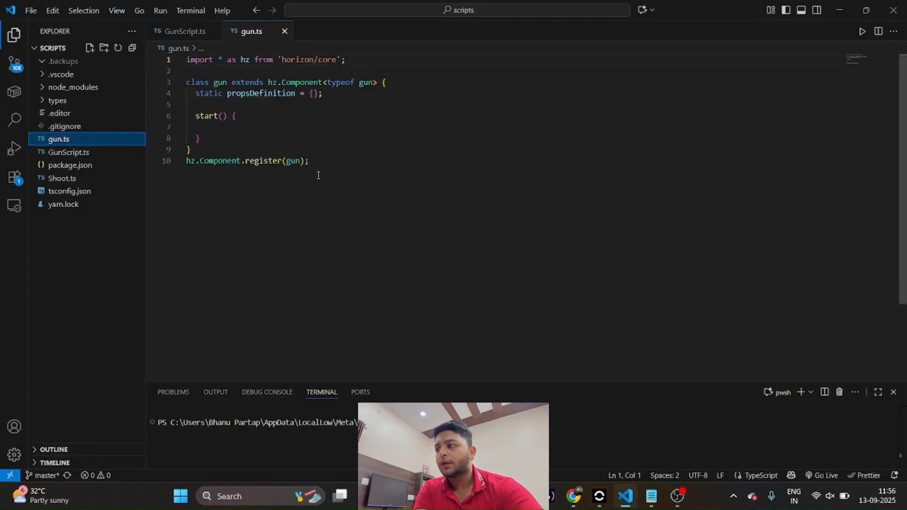
Switch to the .env note in Notepad and add a block of blank lines below the GunScript code
{"action": "left_click", "coordinate": [547, 197]}
{"action": "key", "text": "alt+Tab"}
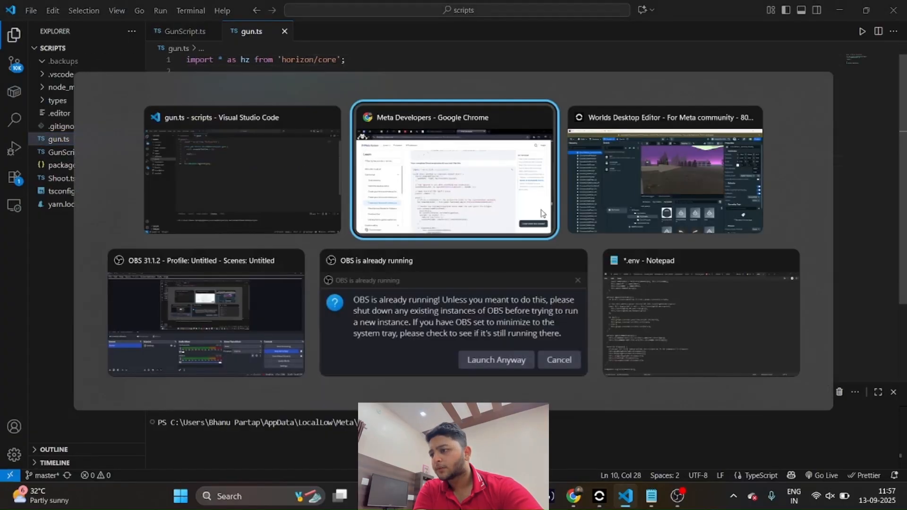
{"action": "left_click", "coordinate": [668, 312]}
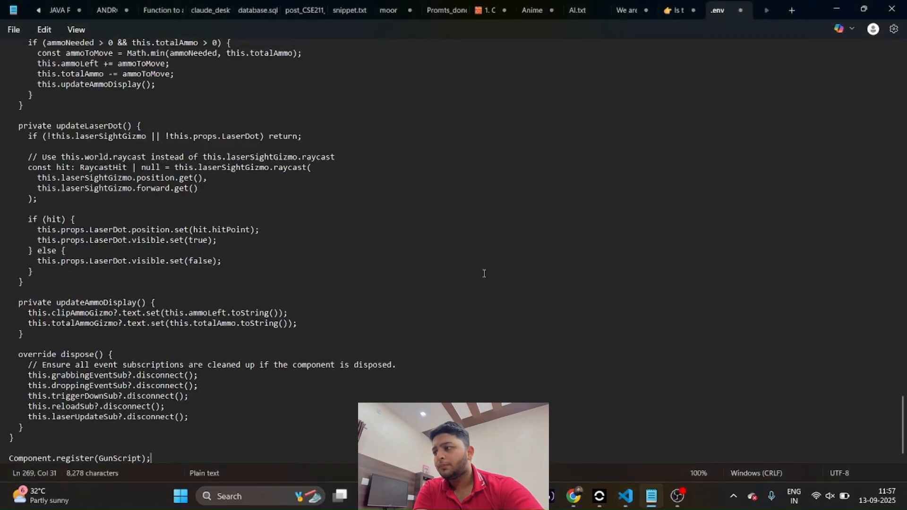
{"action": "scroll", "coordinate": [484, 274], "scroll_direction": "up", "scroll_amount": 8}
{"action": "scroll", "coordinate": [484, 265], "scroll_direction": "down", "scroll_amount": 8}
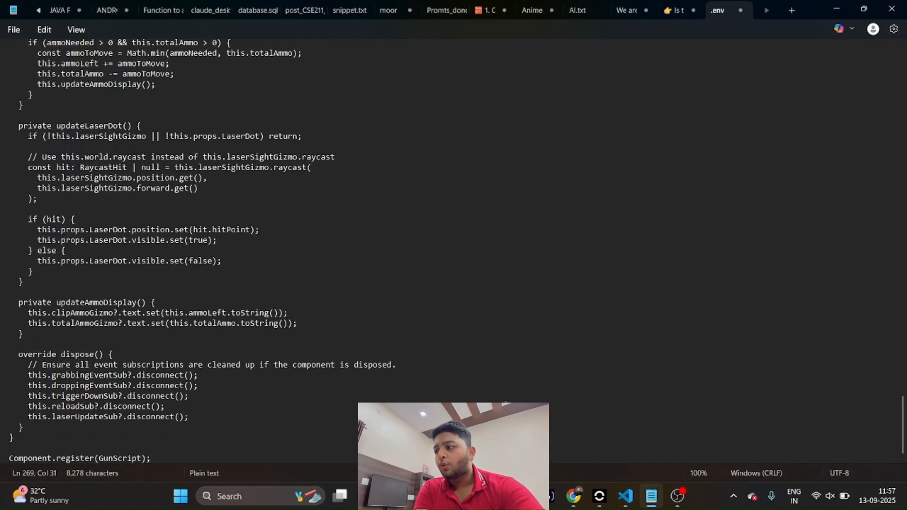
{"action": "key", "text": "Return"}
{"action": "key", "text": "Return"}
{"action": "key", "text": "Return"}
{"action": "key", "text": "Return"}
{"action": "key", "text": "Return"}
{"action": "key", "text": "Return"}
{"action": "key", "text": "Return"}
{"action": "key", "text": "Return"}
{"action": "key", "text": "Return"}
{"action": "key", "text": "Return"}
{"action": "key", "text": "Return"}
{"action": "key", "text": "Return"}
{"action": "key", "text": "Return"}
{"action": "key", "text": "Return"}
{"action": "key", "text": "Return"}
{"action": "key", "text": "Return"}
{"action": "key", "text": "Return"}
{"action": "key", "text": "Return"}
{"action": "key", "text": "Return"}
{"action": "key", "text": "Return"}
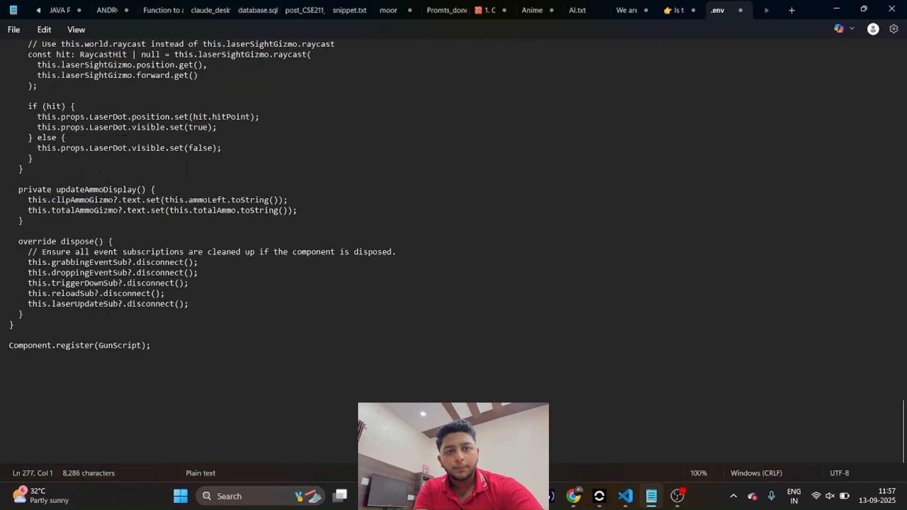
{"action": "key", "text": "Return"}
{"action": "key", "text": "Return"}
{"action": "key", "text": "Return"}
{"action": "key", "text": "Return"}
{"action": "key", "text": "Return"}
{"action": "key", "text": "Return"}
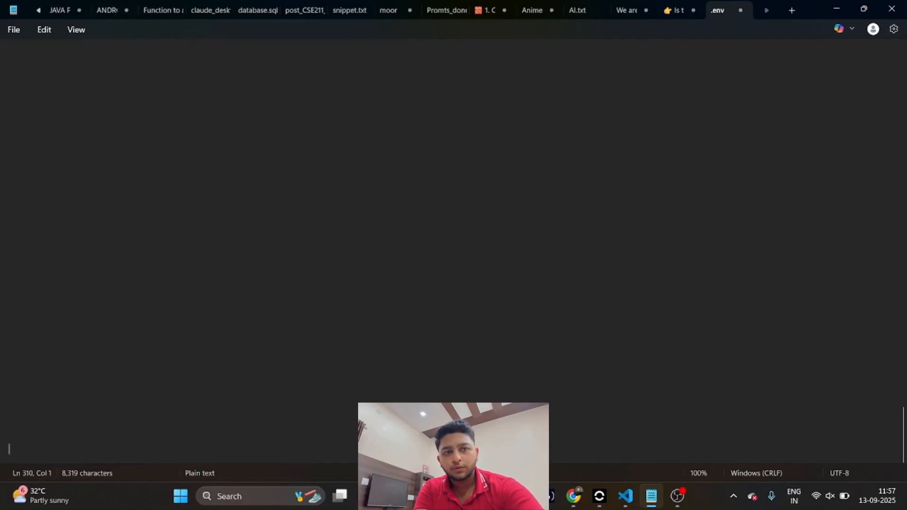
Add the heading "Gun:" at the end of the note and paste the Shoot component code under it
{"action": "type", "text": "Gun:"}
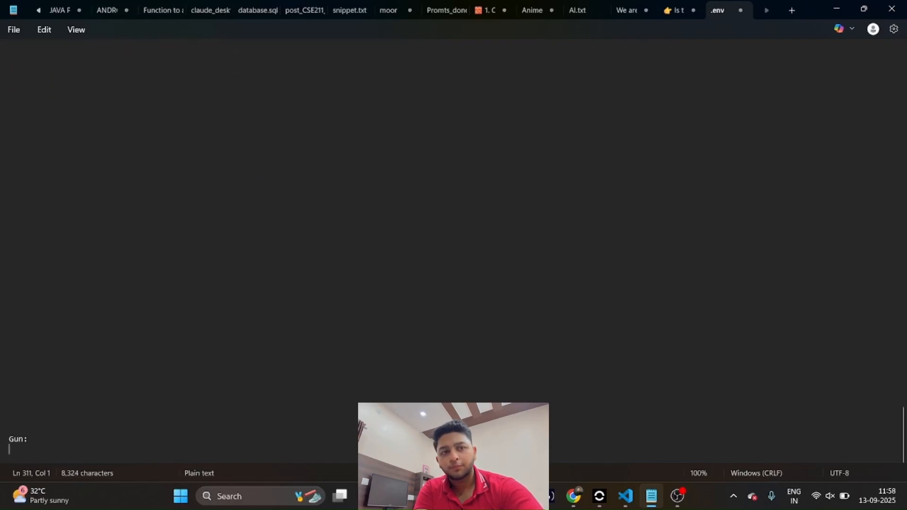
{"action": "key", "text": "ctrl+v"}
{"action": "scroll", "coordinate": [52, 294], "scroll_direction": "up", "scroll_amount": 1}
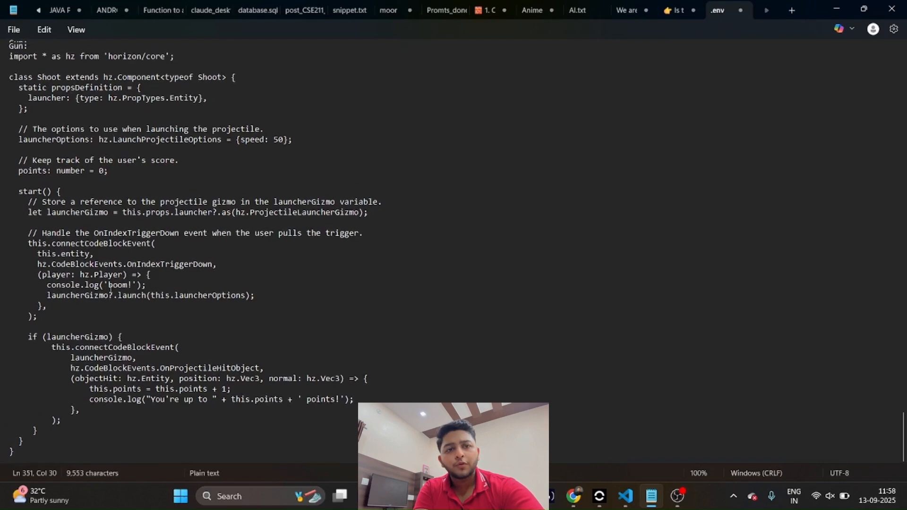
Copy the whole Shoot component code under the Gun: heading, from the horizon/core import through the register line
{"action": "key", "text": "alt+Tab"}
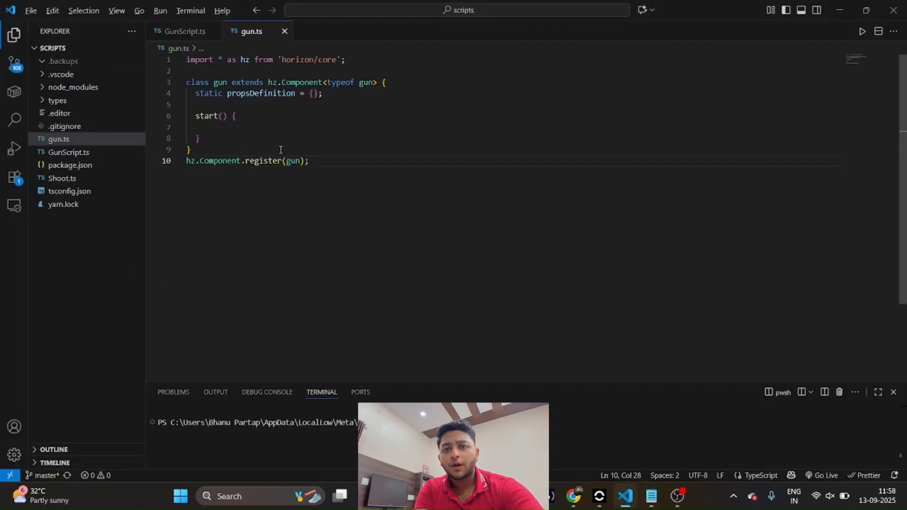
{"action": "key", "text": "alt+Tab"}
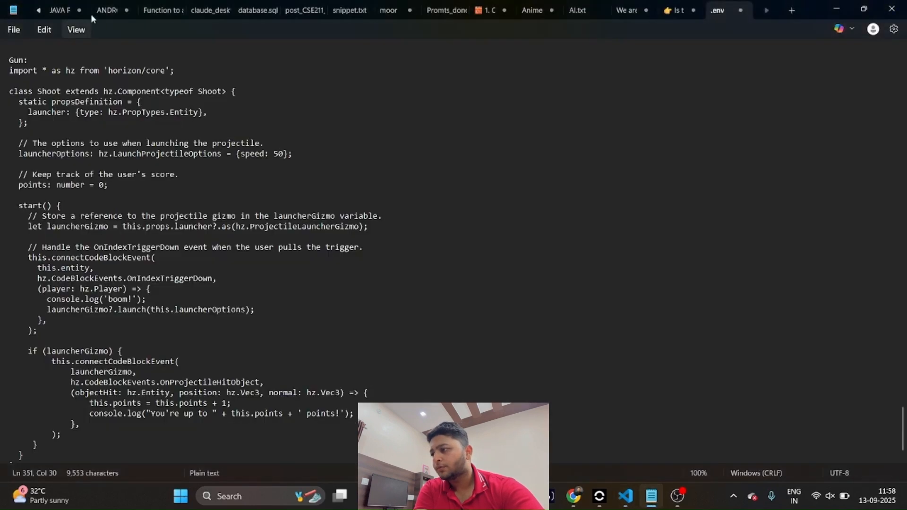
{"action": "scroll", "coordinate": [182, 271], "scroll_direction": "up", "scroll_amount": 2}
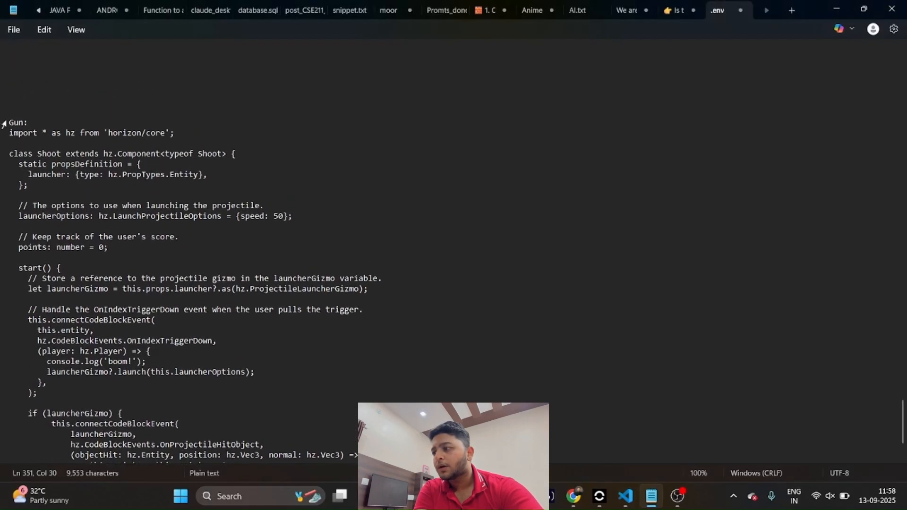
{"action": "left_click_drag", "start_coordinate": [9, 136], "coordinate": [52, 449]}
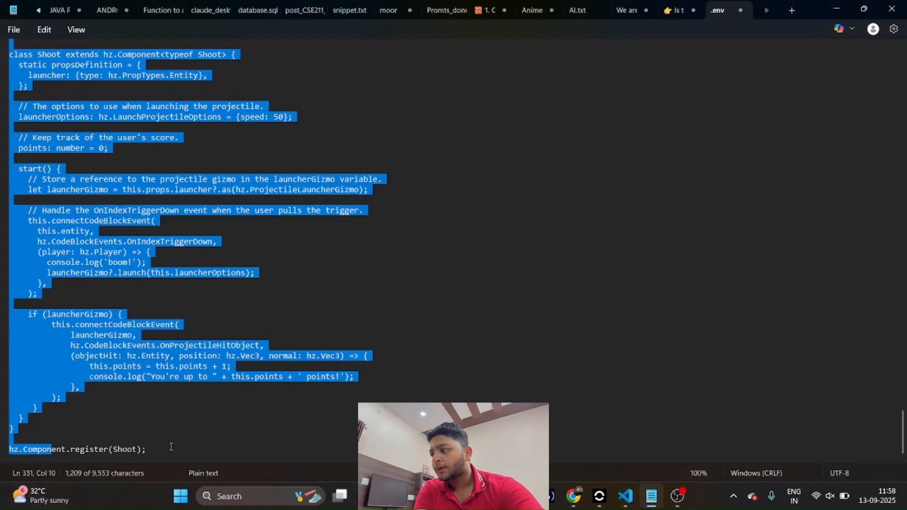
{"action": "left_click_drag", "start_coordinate": [171, 447], "coordinate": [179, 504]}
{"action": "left_click", "coordinate": [10, 85]}
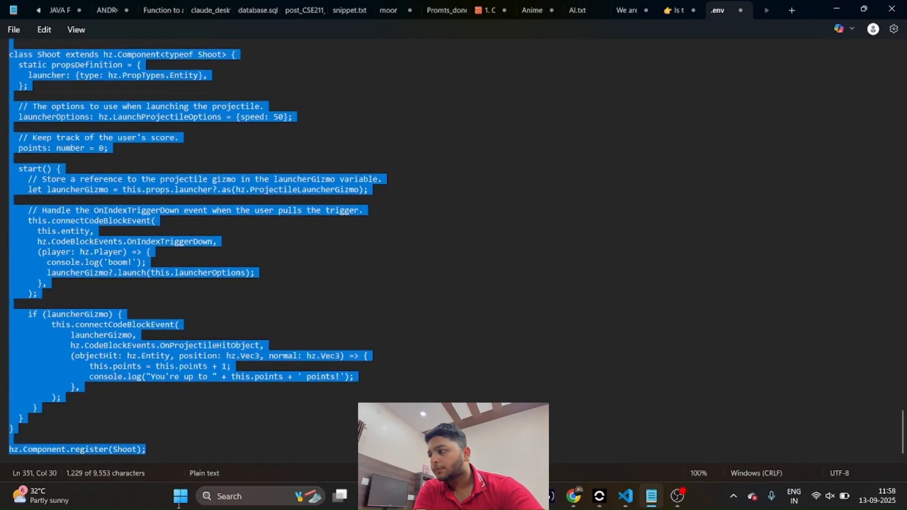
{"action": "left_click", "coordinate": [179, 503]}
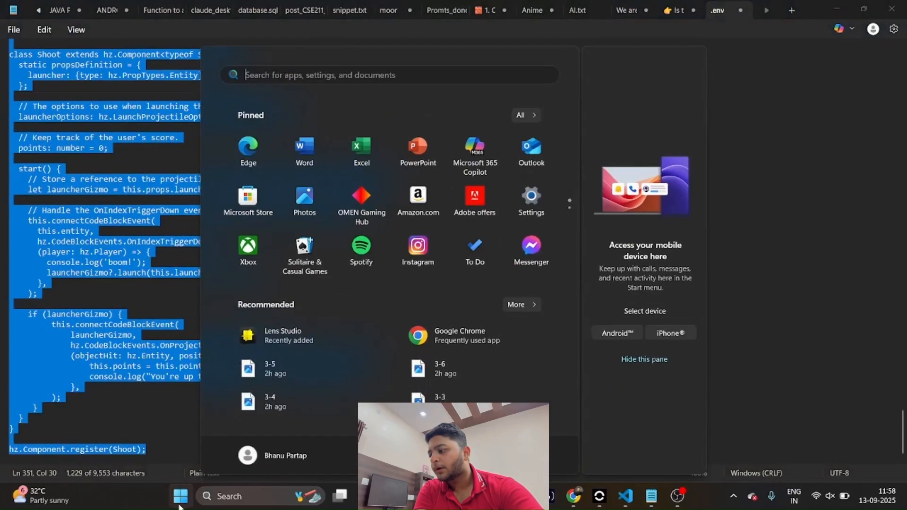
{"action": "left_click", "coordinate": [157, 411]}
Switch to Visual Studio Code and replace the entire contents of gun.ts with the copied Shoot component code
{"action": "key", "text": "alt+Tab"}
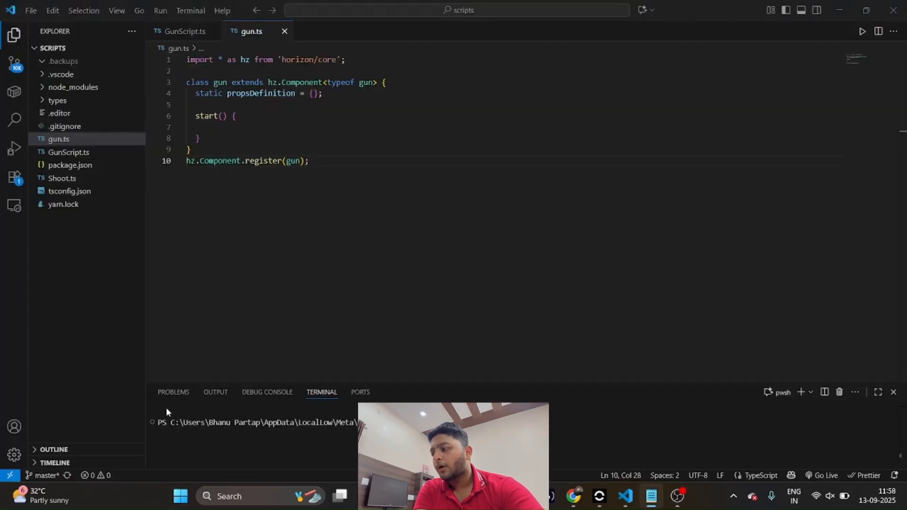
{"action": "key", "text": "ctrl+a"}
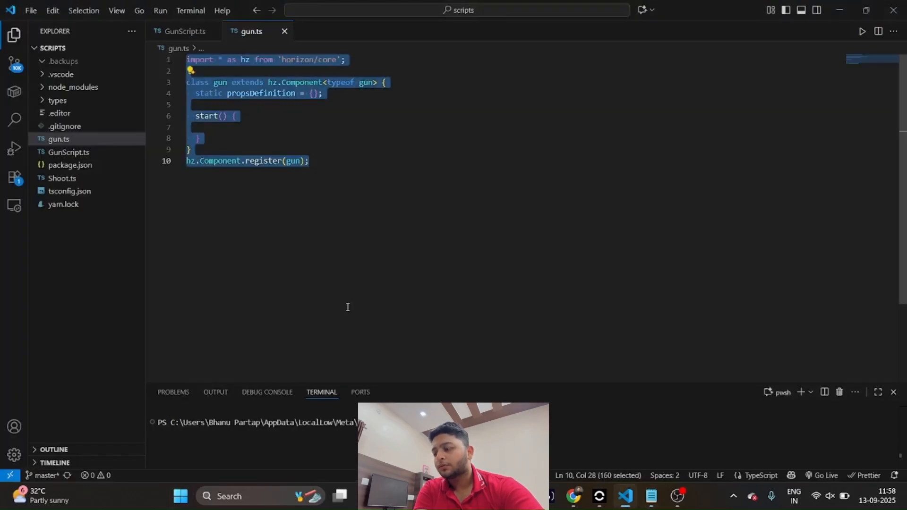
{"action": "key", "text": "BackSpace"}
{"action": "key", "text": "ctrl+v"}
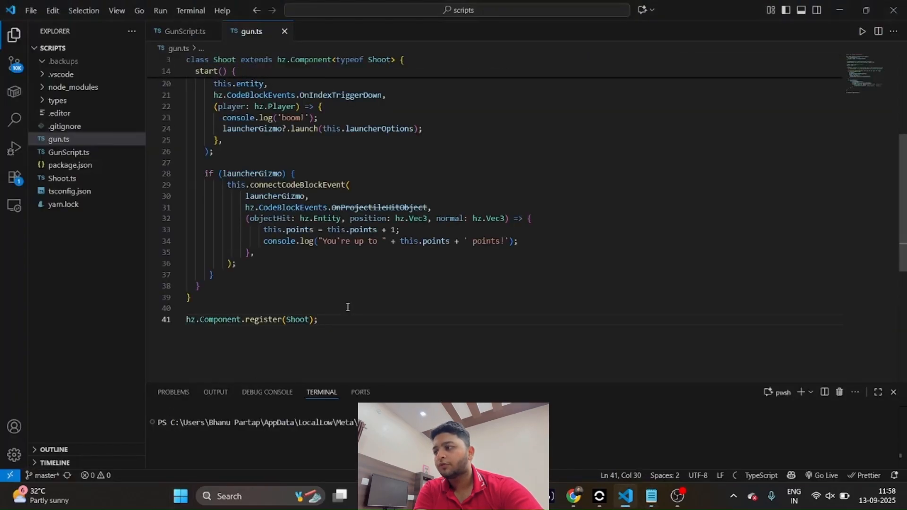
{"action": "scroll", "coordinate": [348, 308], "scroll_direction": "up", "scroll_amount": 6}
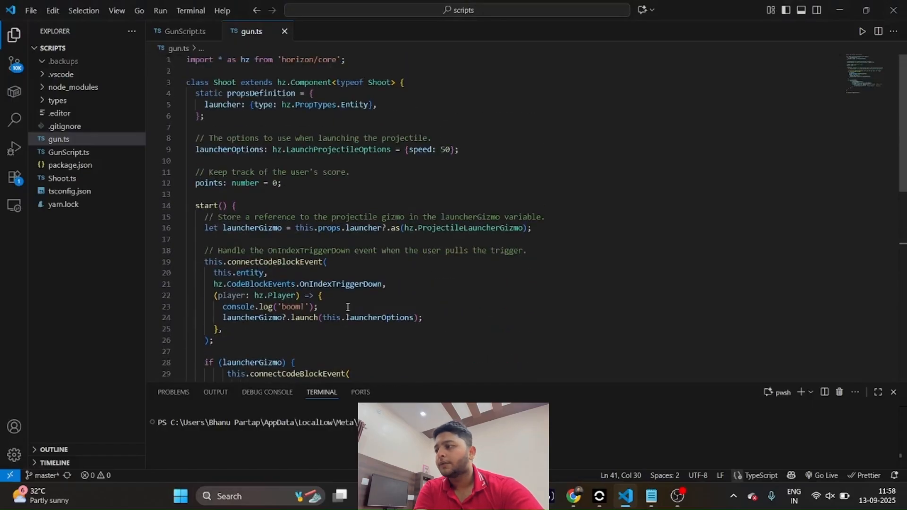
{"action": "scroll", "coordinate": [347, 307], "scroll_direction": "down", "scroll_amount": 4}
Switch to the Worlds Desktop Editor, check the gun script's compile status and close the scripts list
{"action": "key", "text": "alt+Tab"}
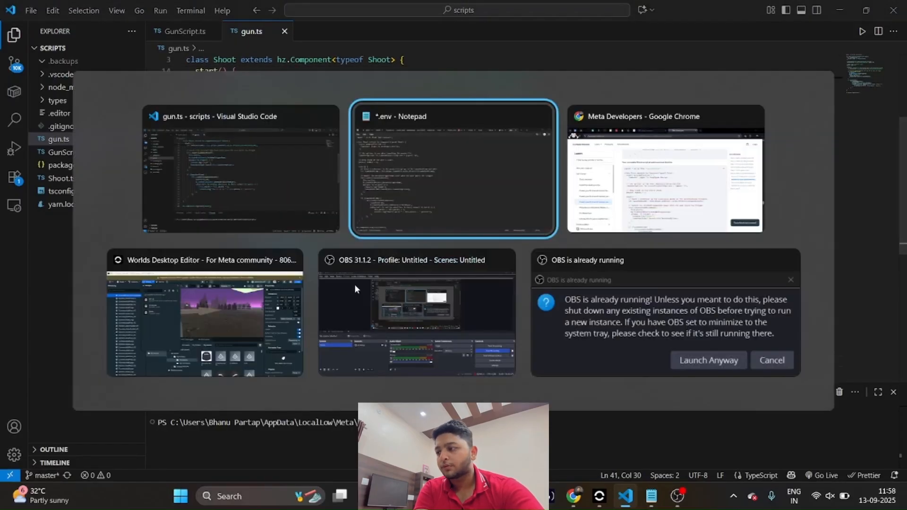
{"action": "key", "text": "alt+Tab"}
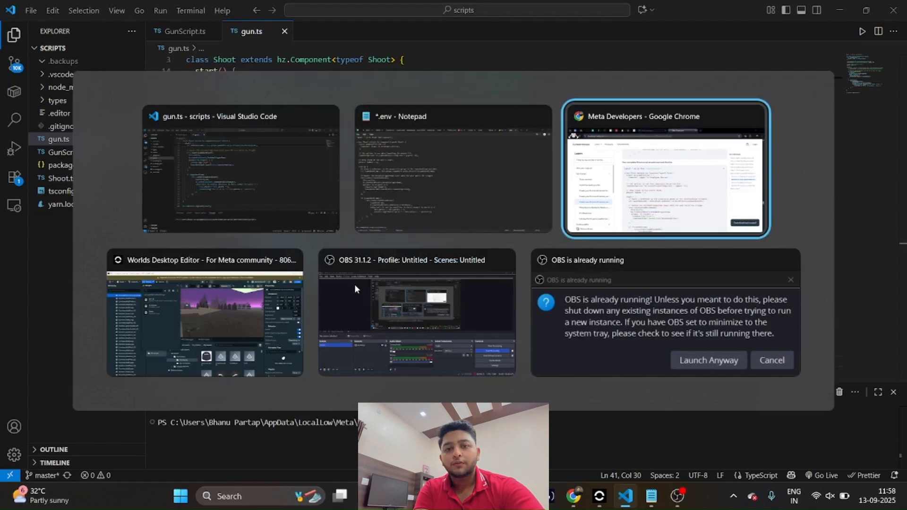
{"action": "key", "text": "alt+Tab"}
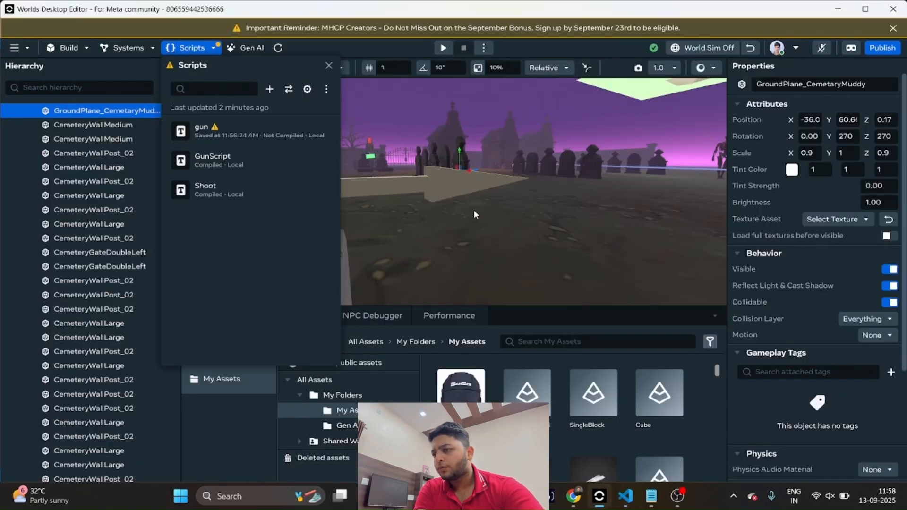
{"action": "mouse_move", "coordinate": [300, 140]}
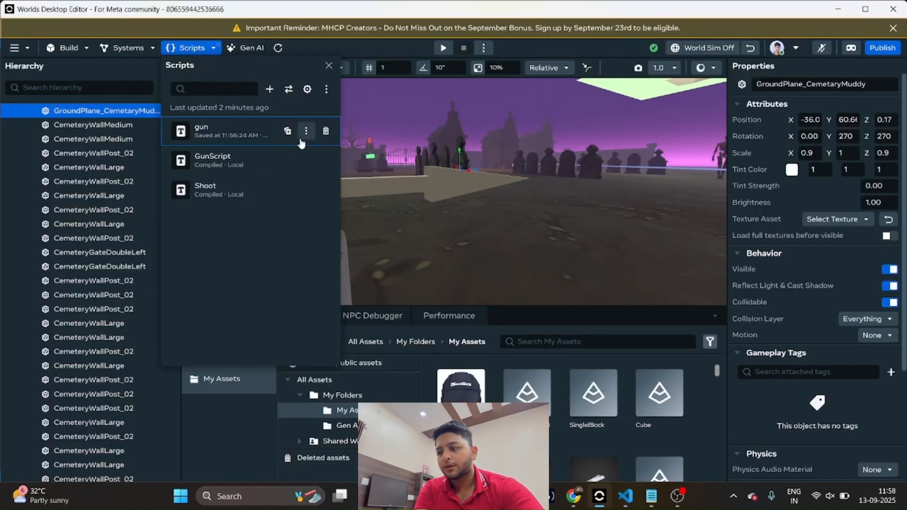
{"action": "left_click", "coordinate": [327, 68]}
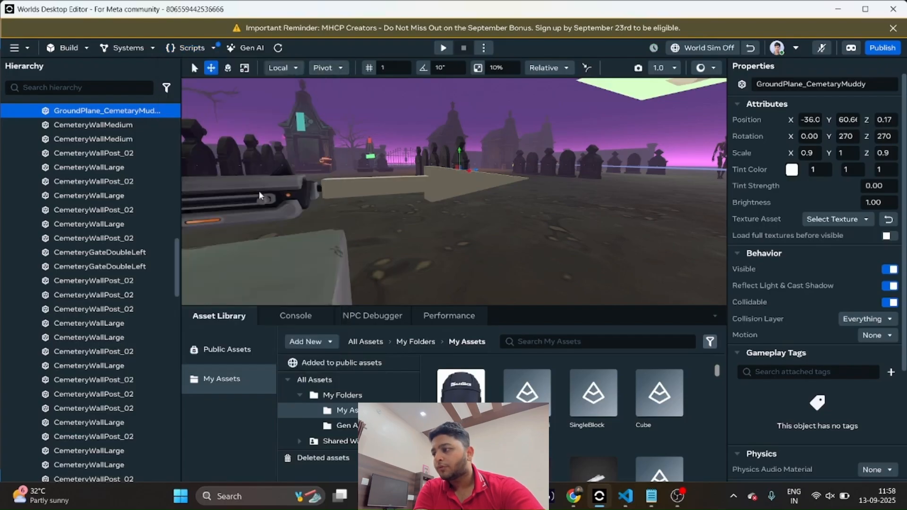
Select the ACWpnBattleRifle in the scene and attach the gun:Shoot script to it
{"action": "scroll", "coordinate": [293, 223], "scroll_direction": "down", "scroll_amount": 5}
{"action": "scroll", "coordinate": [293, 223], "scroll_direction": "up", "scroll_amount": 2}
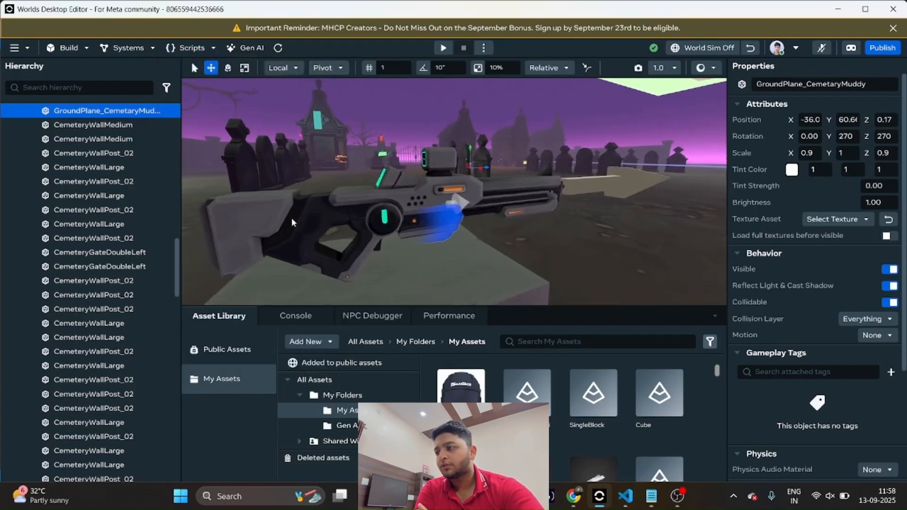
{"action": "left_click", "coordinate": [512, 207]}
{"action": "scroll", "coordinate": [851, 262], "scroll_direction": "down", "scroll_amount": 8}
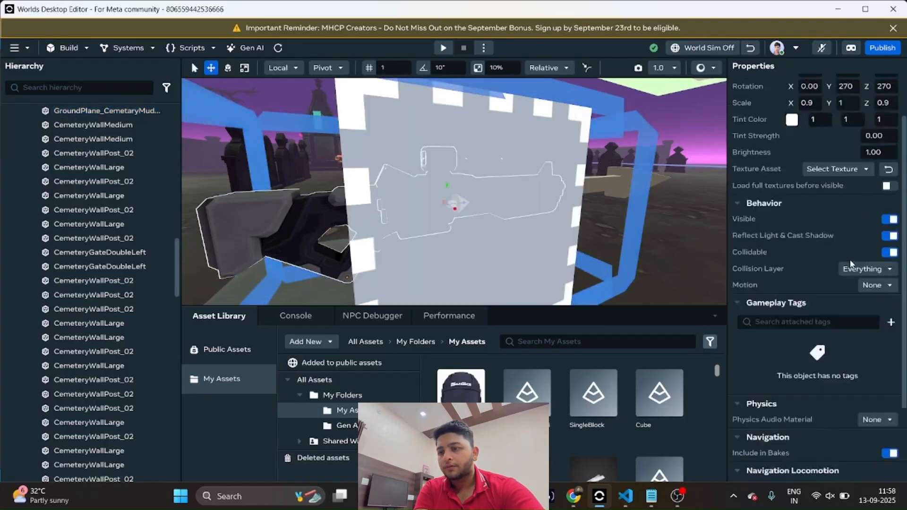
{"action": "scroll", "coordinate": [850, 263], "scroll_direction": "down", "scroll_amount": 3}
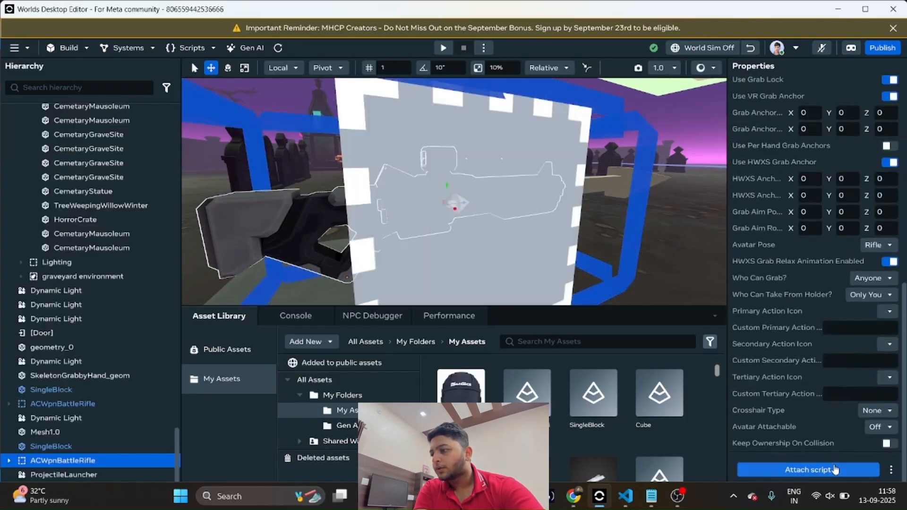
{"action": "left_click", "coordinate": [837, 470]}
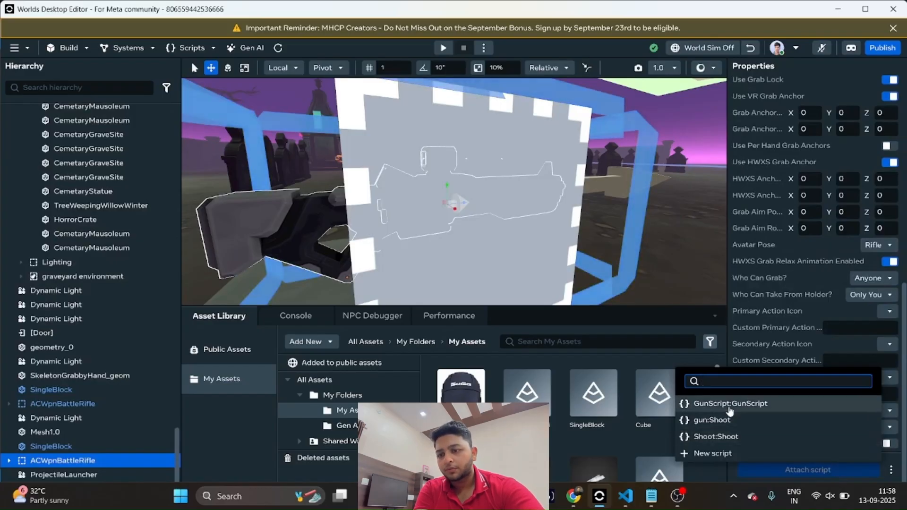
{"action": "left_click", "coordinate": [712, 420]}
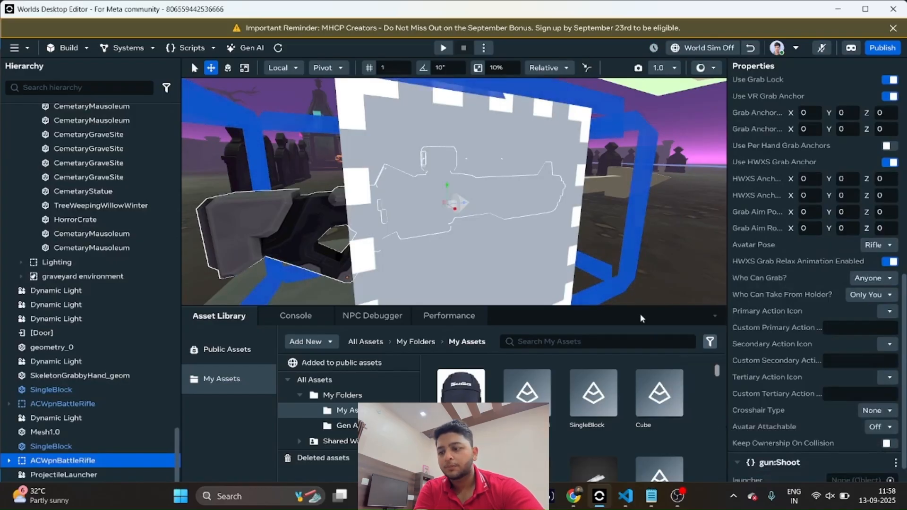
Set the gun:Shoot script's launcher property to the second ProjectileLauncher found by searching for "projecti"
{"action": "key", "text": "s"}
{"action": "right_click_drag", "start_coordinate": [634, 299], "coordinate": [562, 281]}
{"action": "key", "text": "d"}
{"action": "key", "text": "w"}
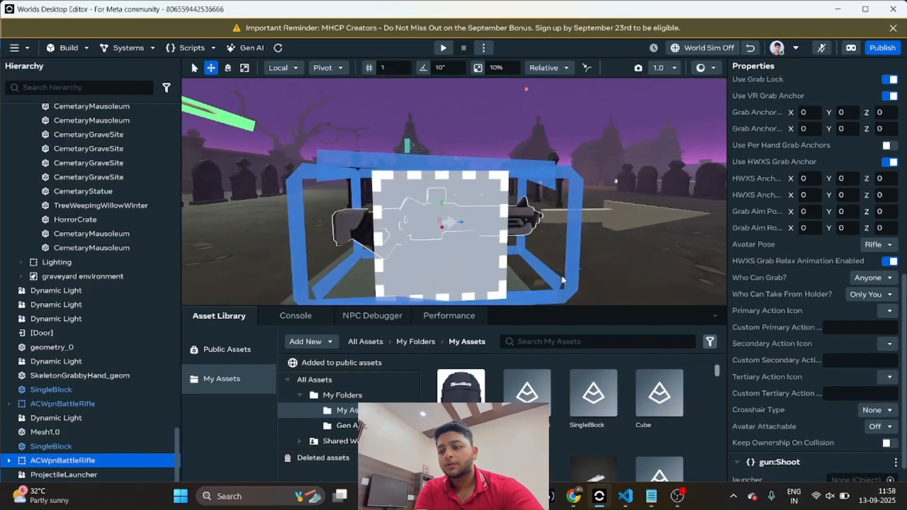
{"action": "scroll", "coordinate": [803, 397], "scroll_direction": "down", "scroll_amount": 2}
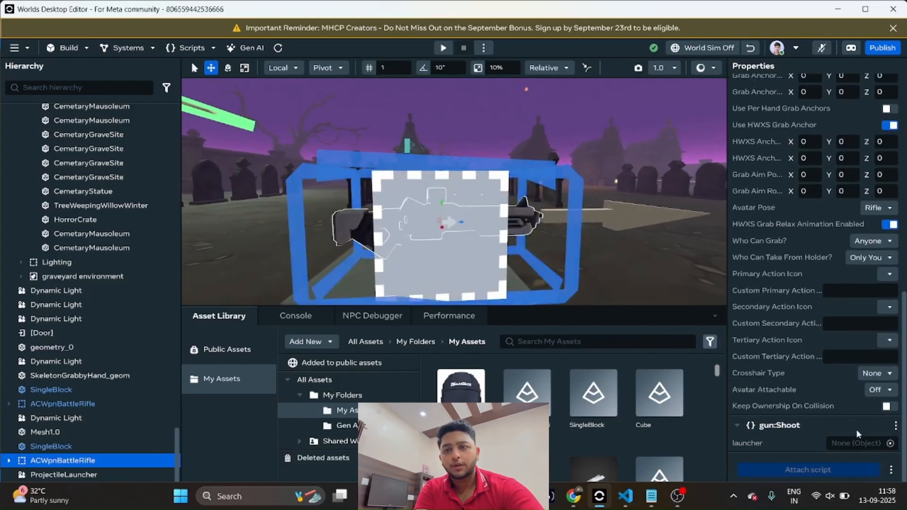
{"action": "left_click", "coordinate": [874, 446]}
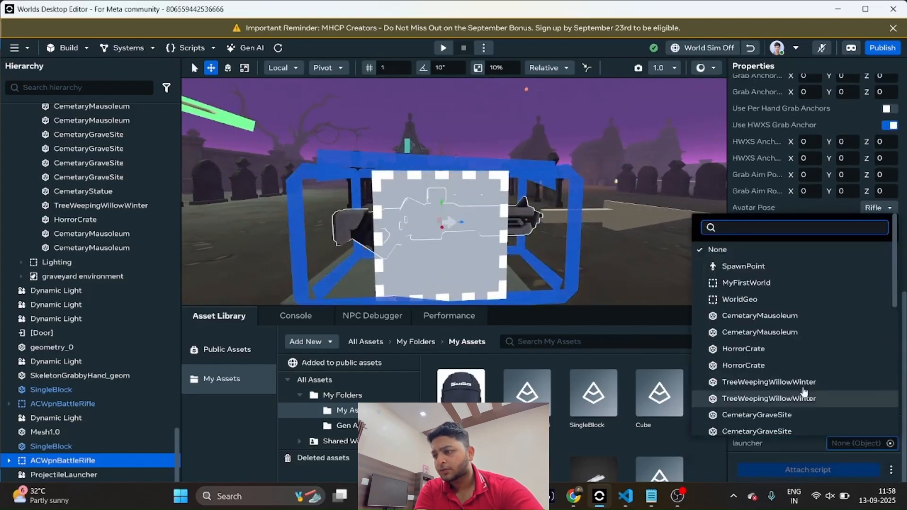
{"action": "type", "text": "projecti"}
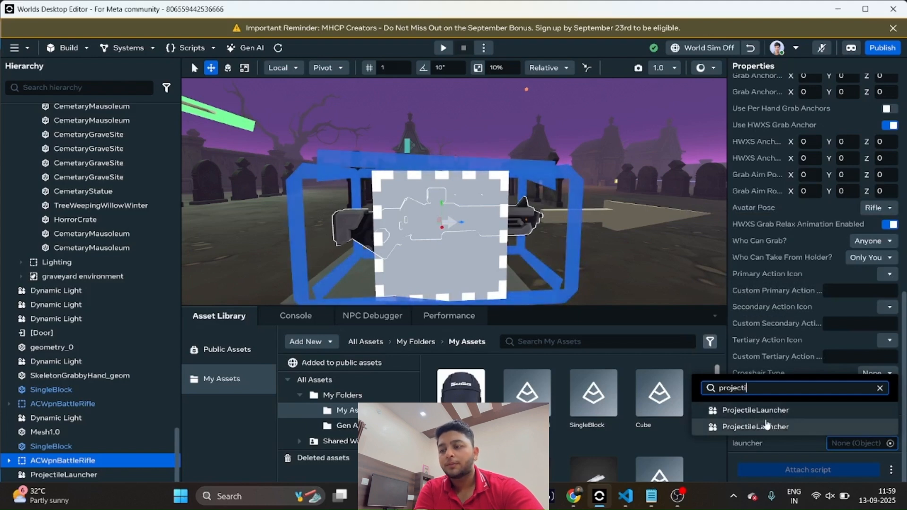
{"action": "left_click", "coordinate": [766, 426]}
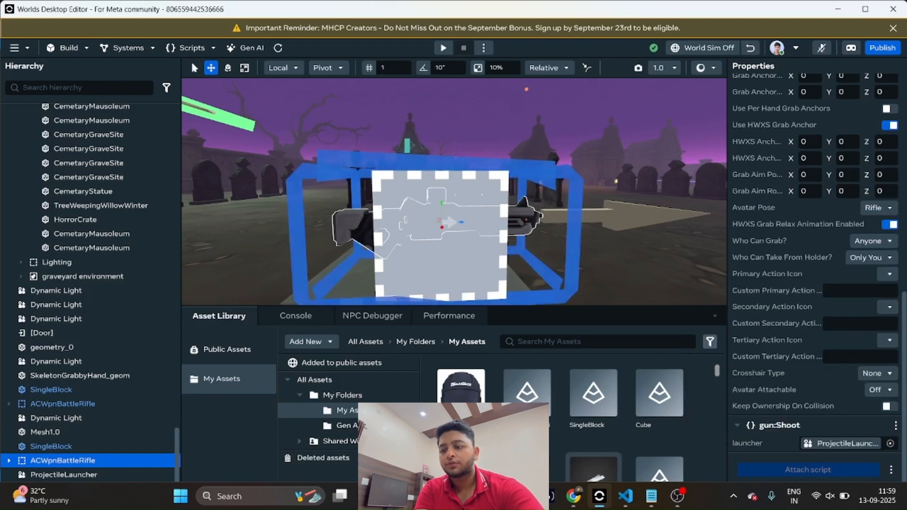
Try to parent the ProjectileLauncher under the selected ACWpnBattleRifle and check the rifle's child objects
{"action": "left_click_drag", "start_coordinate": [28, 476], "coordinate": [78, 466]}
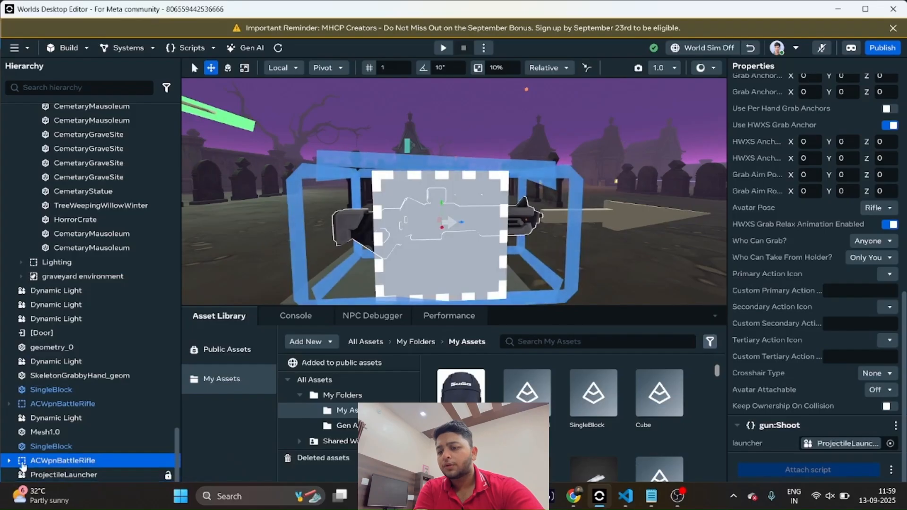
{"action": "left_click", "coordinate": [9, 461]}
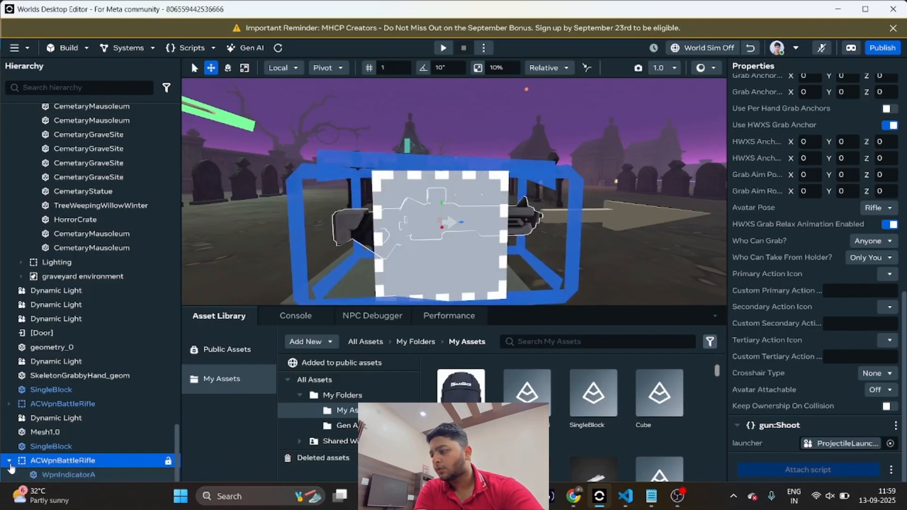
{"action": "left_click", "coordinate": [9, 460]}
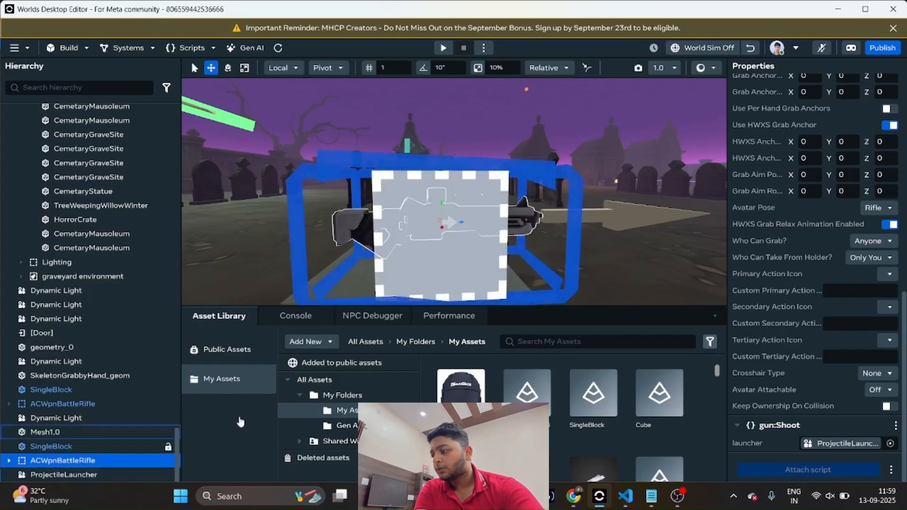
Preview the world near the rifle, grab the rifle and fire several test shots in different directions, and end the preview
{"action": "right_click", "coordinate": [256, 285]}
{"action": "left_click", "coordinate": [302, 472]}
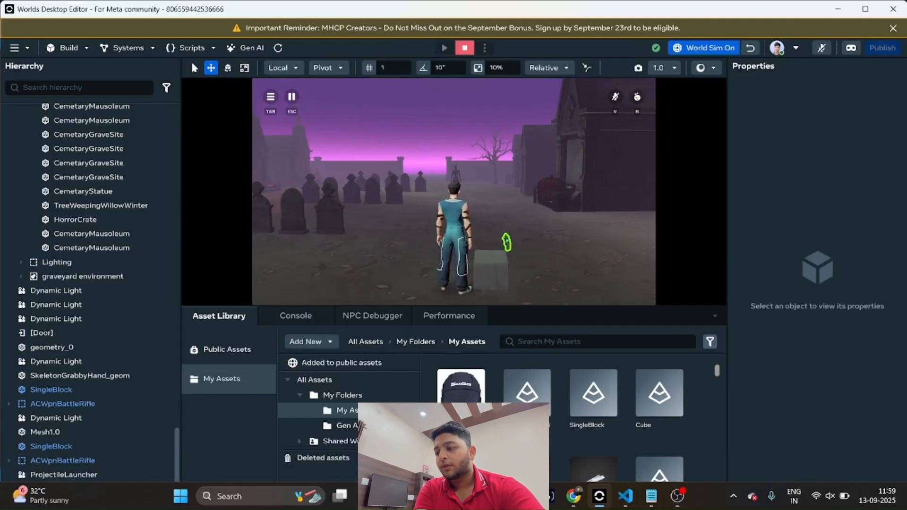
{"action": "left_click", "coordinate": [506, 242]}
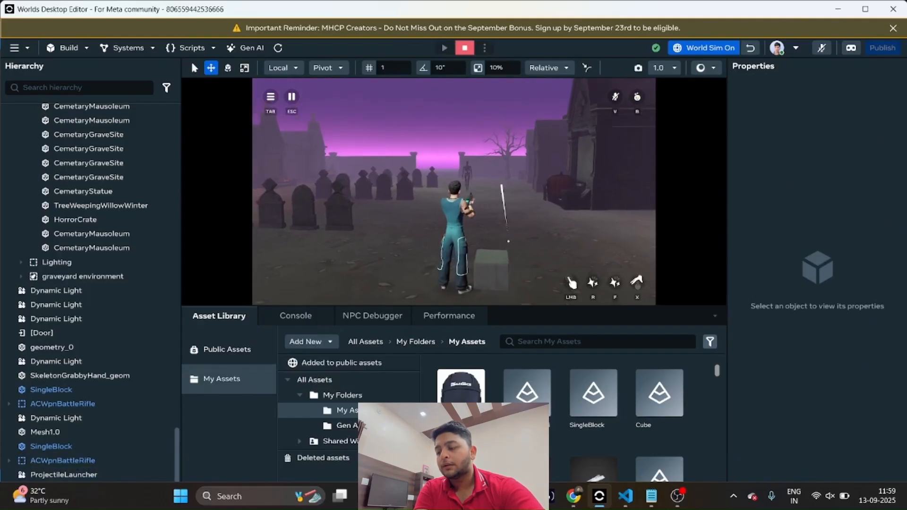
{"action": "left_click", "coordinate": [522, 252]}
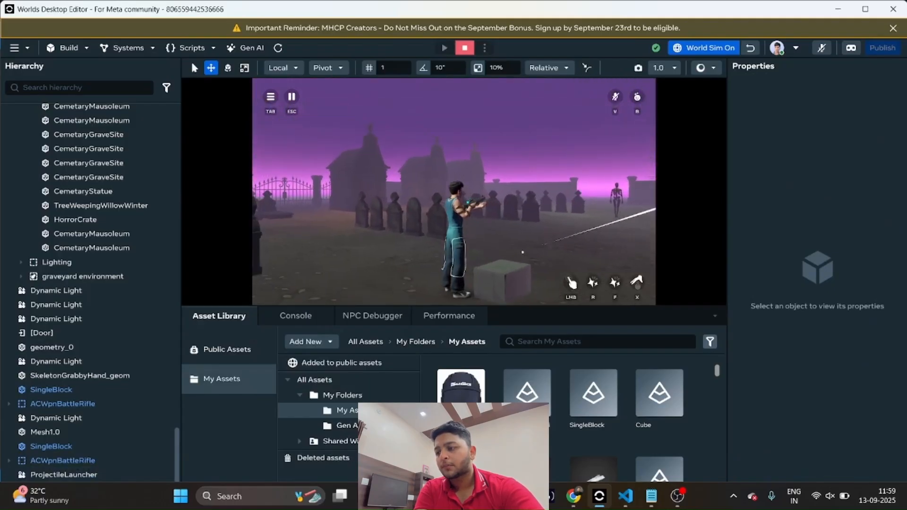
{"action": "left_click", "coordinate": [523, 251]}
{"action": "left_click", "coordinate": [523, 252]}
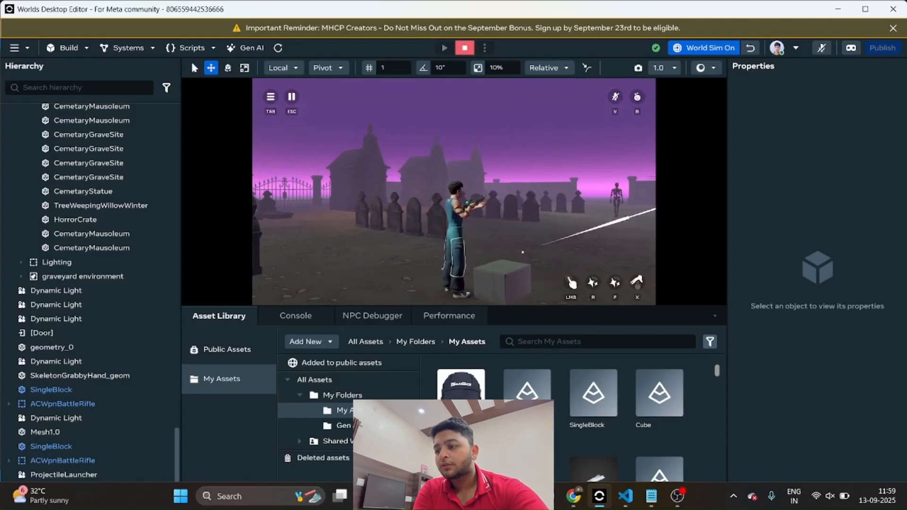
{"action": "left_click", "coordinate": [523, 252]}
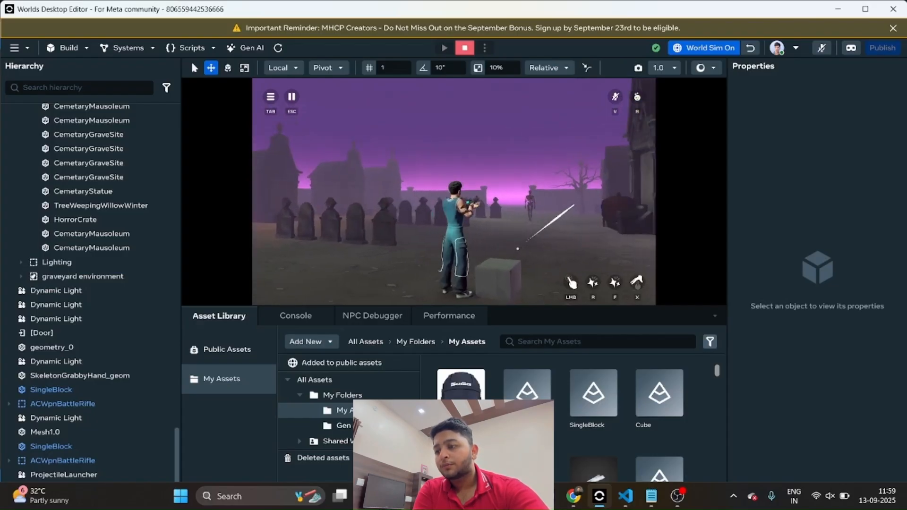
{"action": "left_click", "coordinate": [517, 249]}
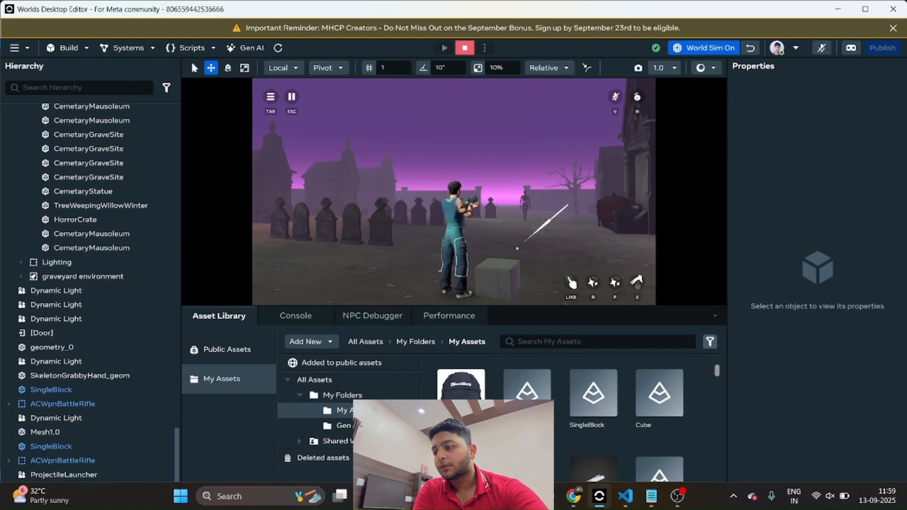
{"action": "key", "text": "Escape"}
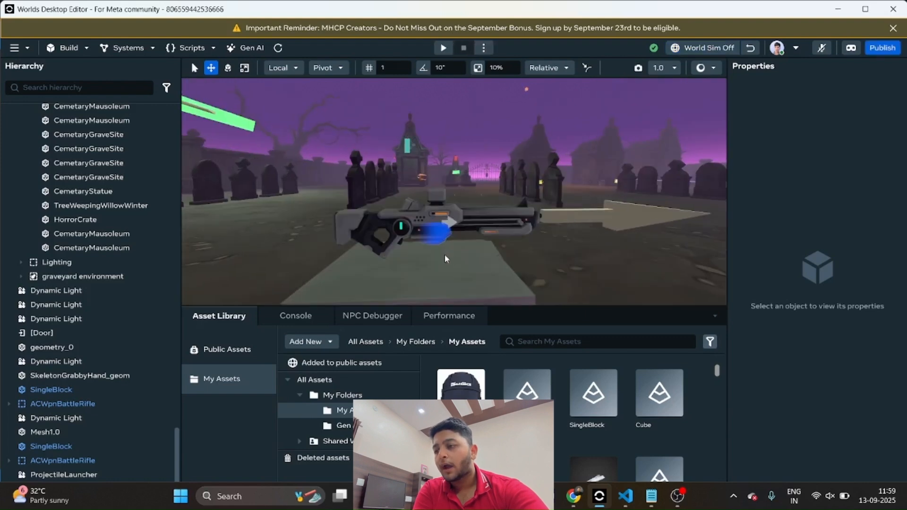
Examine the ACWpnBattleRifle's child objects, its grab settings and the launcher property of its gun:Shoot script
{"action": "left_click", "coordinate": [494, 246]}
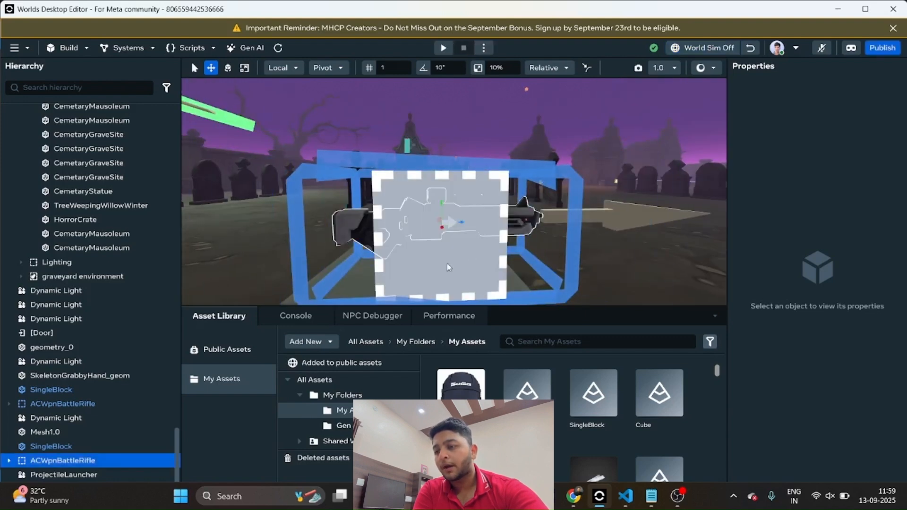
{"action": "left_click", "coordinate": [616, 219]}
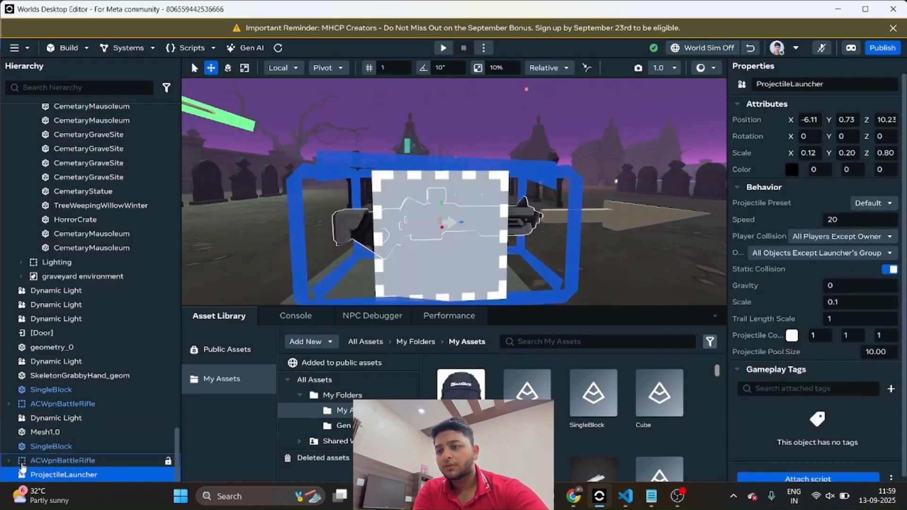
{"action": "left_click", "coordinate": [9, 461]}
{"action": "left_click", "coordinate": [9, 461]}
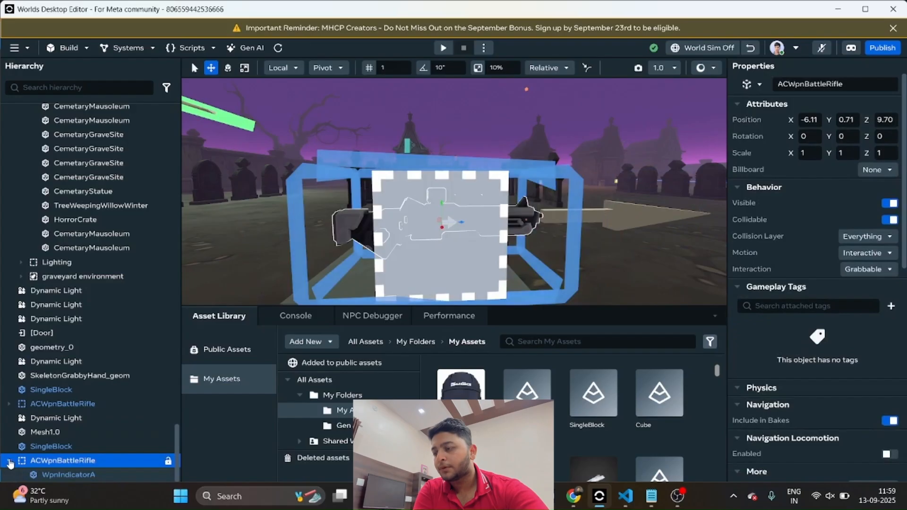
{"action": "left_click", "coordinate": [10, 461]}
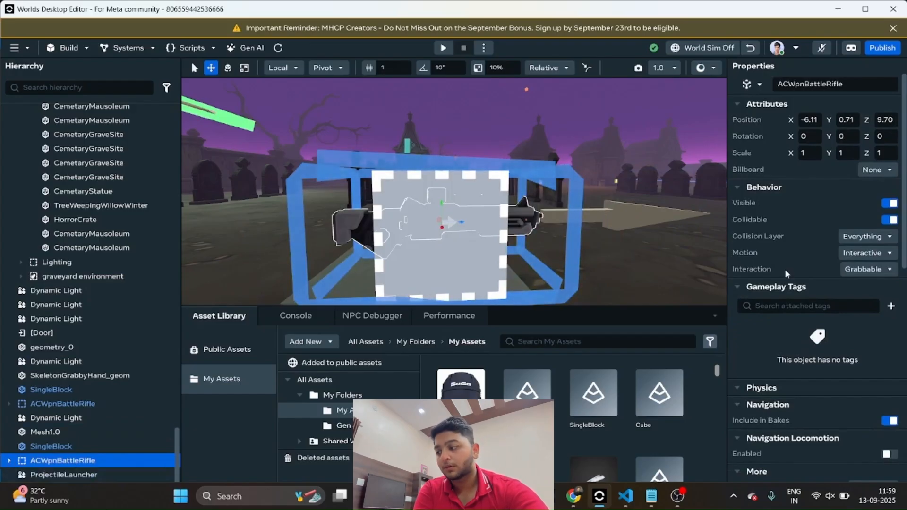
{"action": "scroll", "coordinate": [796, 253], "scroll_direction": "down", "scroll_amount": 6}
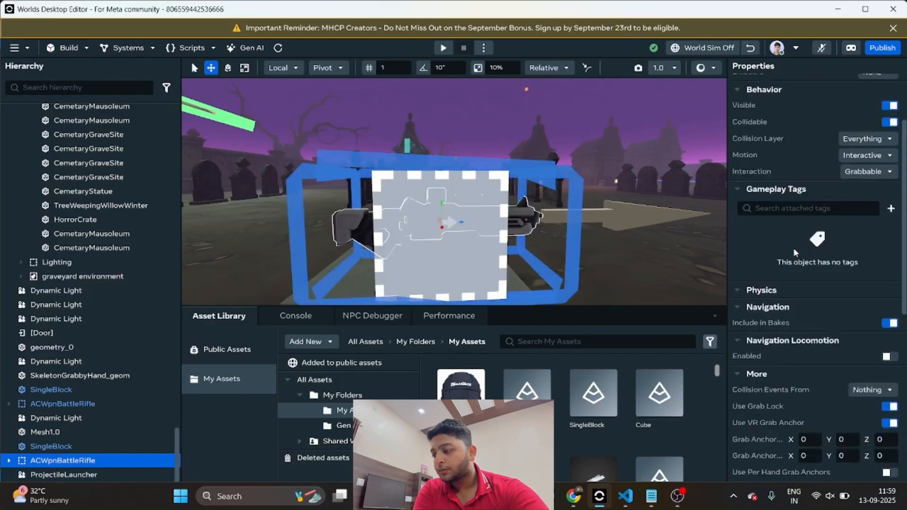
{"action": "scroll", "coordinate": [799, 251], "scroll_direction": "down", "scroll_amount": 3}
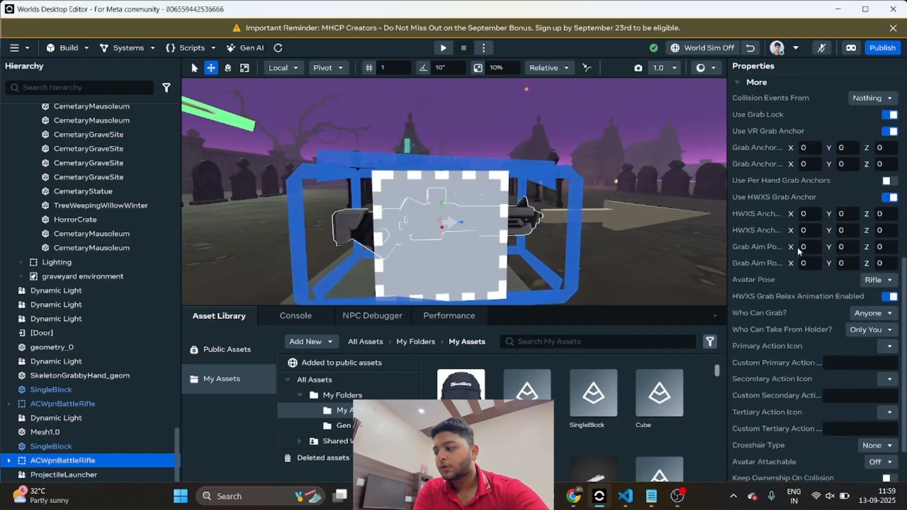
{"action": "scroll", "coordinate": [799, 252], "scroll_direction": "down", "scroll_amount": 2}
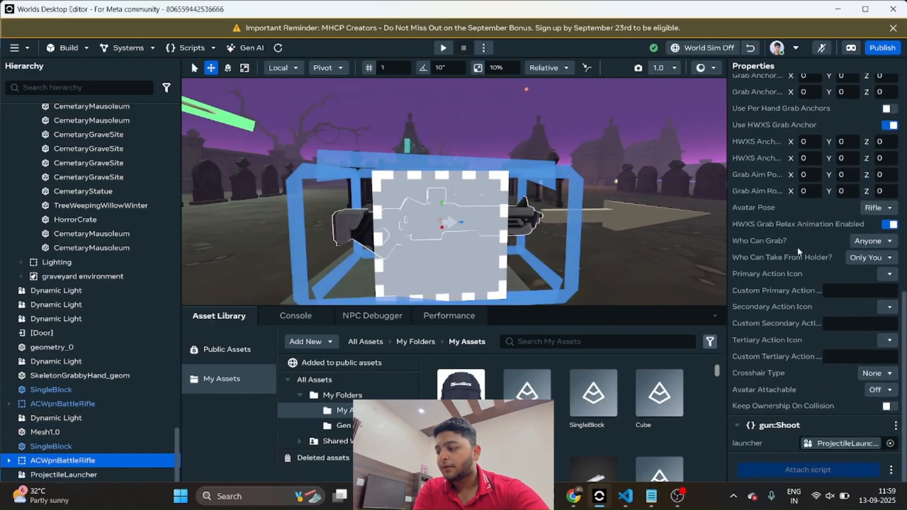
{"action": "scroll", "coordinate": [800, 252], "scroll_direction": "up", "scroll_amount": 7}
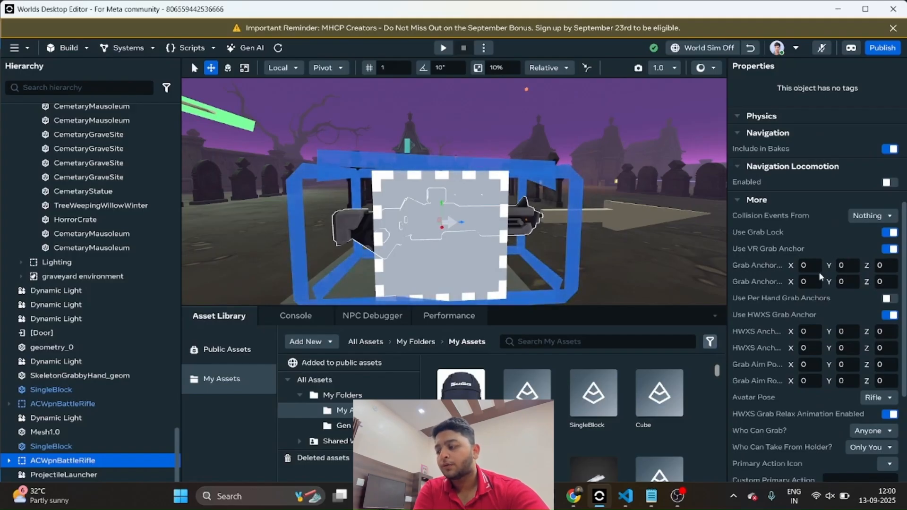
{"action": "scroll", "coordinate": [820, 276], "scroll_direction": "down", "scroll_amount": 7}
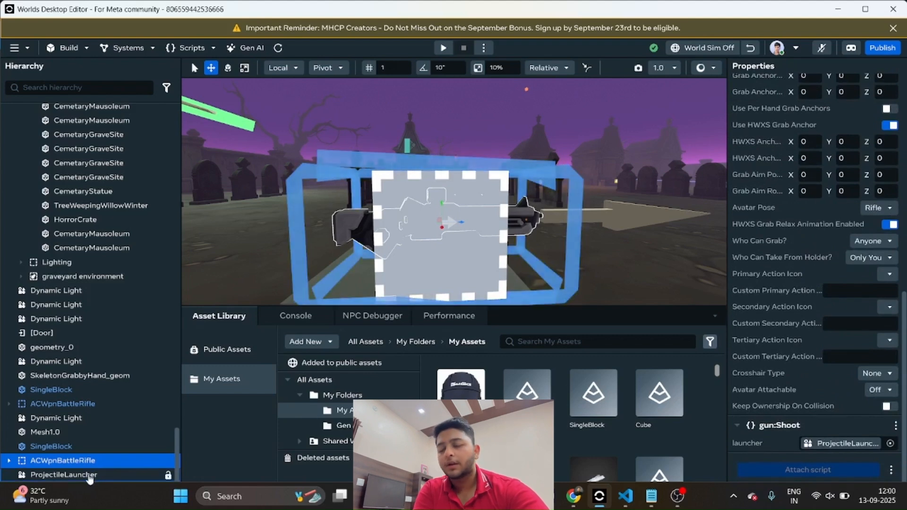
Rename the ProjectileLauncher at the end of the hierarchy to newGun and reselect the ACWpnBattleRifle above it
{"action": "left_click", "coordinate": [87, 475]}
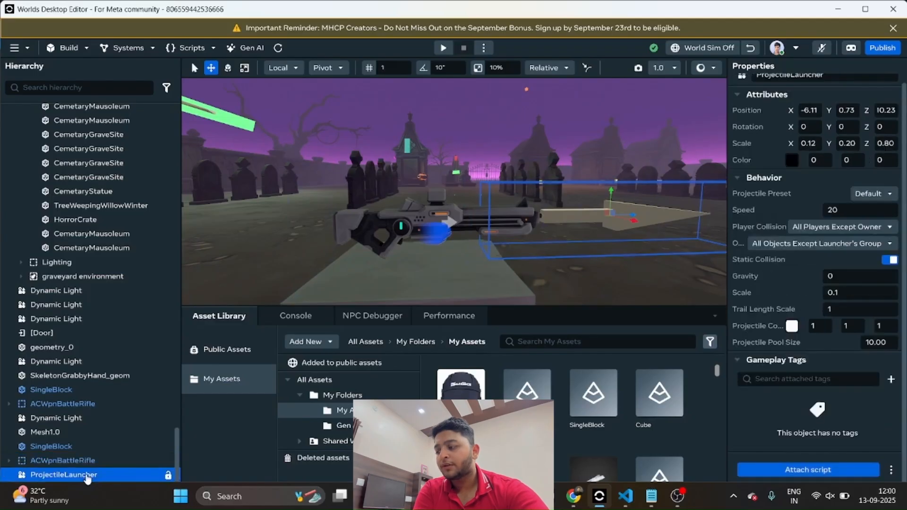
{"action": "right_click", "coordinate": [88, 475]}
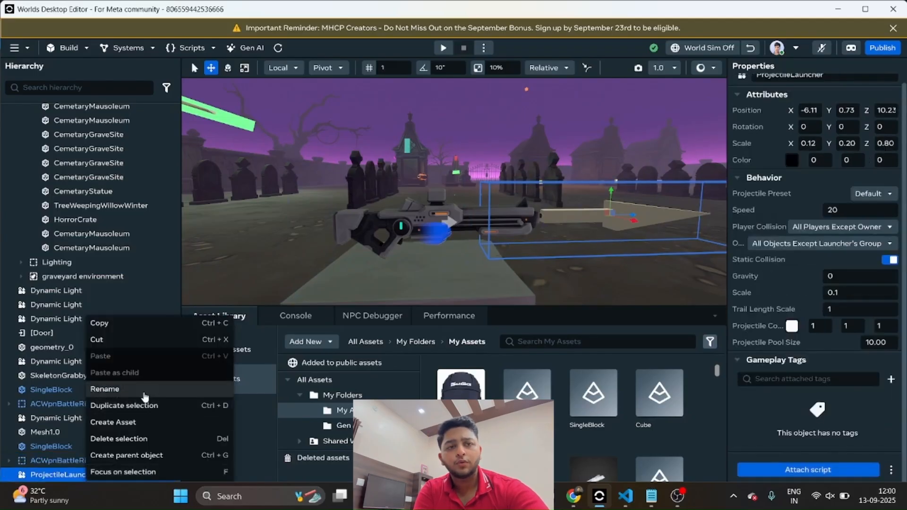
{"action": "left_click", "coordinate": [141, 390]}
{"action": "type", "text": "n"}
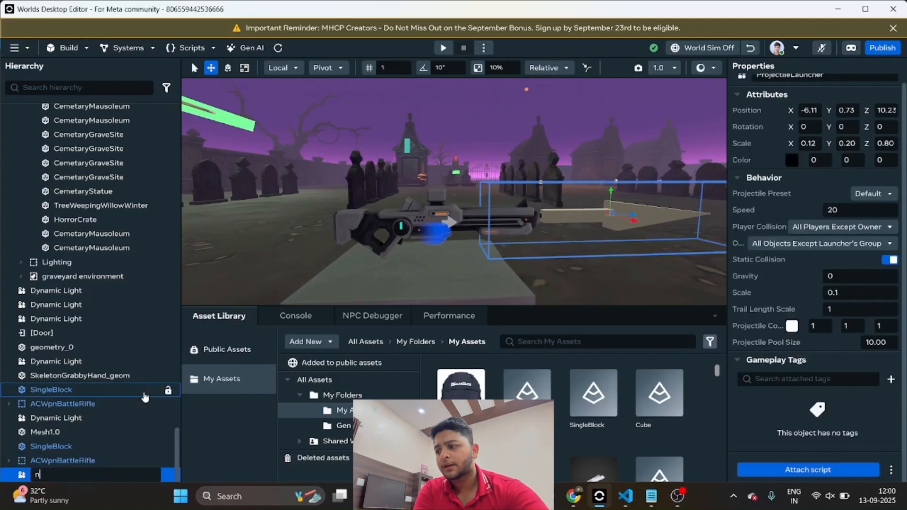
{"action": "type", "text": "ewGun"}
{"action": "key", "text": "Return"}
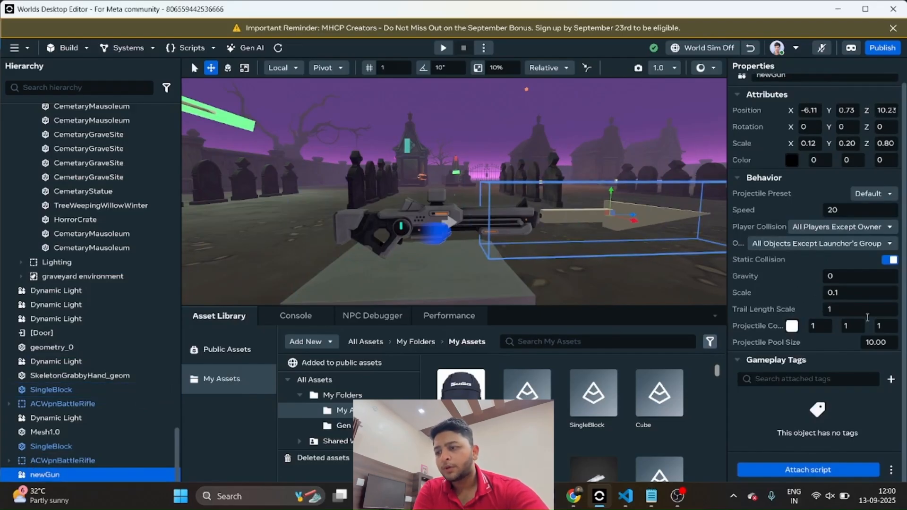
{"action": "left_click", "coordinate": [70, 462]}
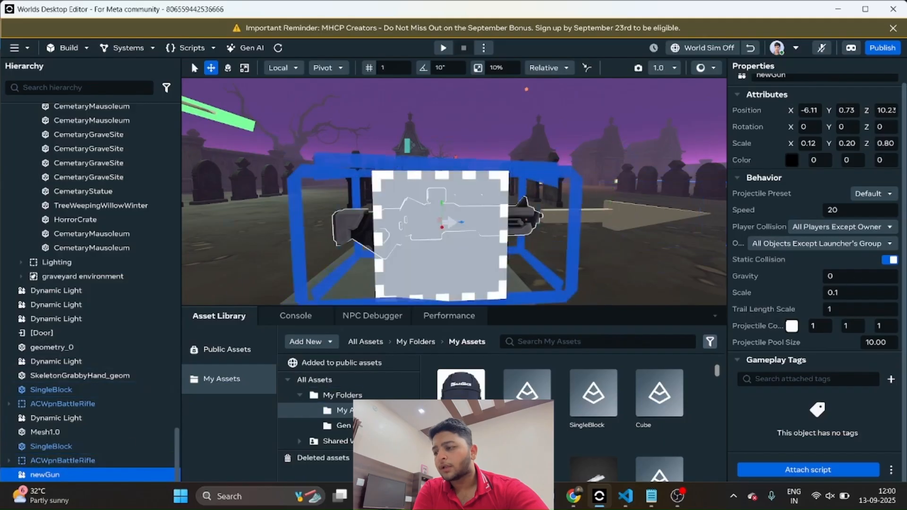
{"action": "scroll", "coordinate": [852, 249], "scroll_direction": "down", "scroll_amount": 10}
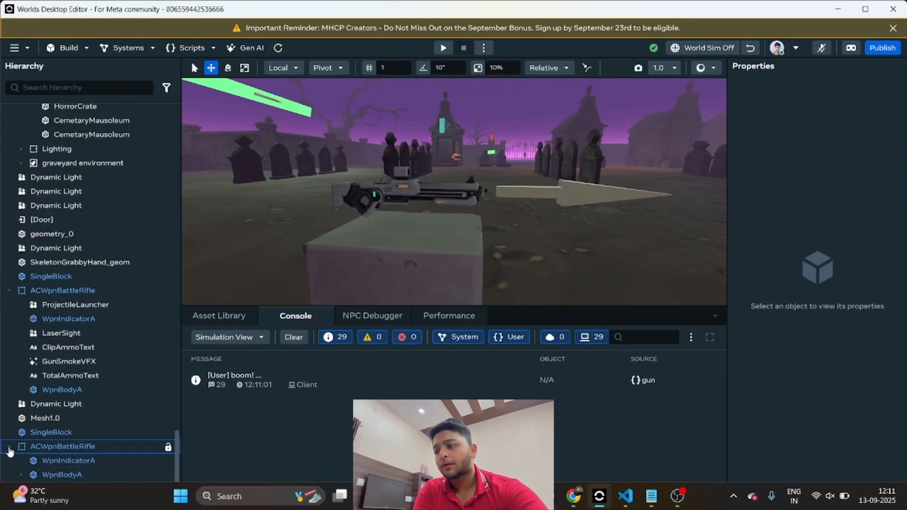
Collapse the last ACWpnBattleRifle, preview the world, pick up the rifle and test its shots from several angles before ending the preview
{"action": "left_click", "coordinate": [9, 447]}
{"action": "right_click", "coordinate": [260, 241]}
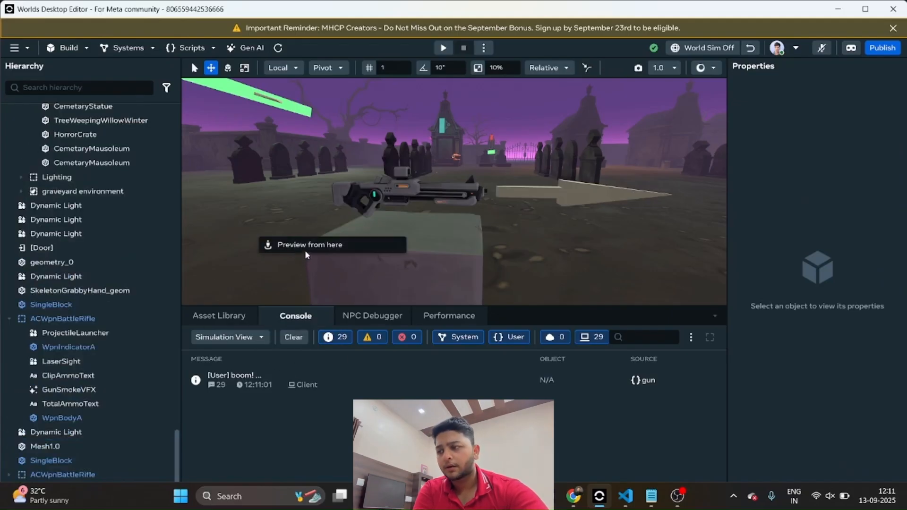
{"action": "left_click", "coordinate": [283, 245]}
{"action": "key", "text": "w"}
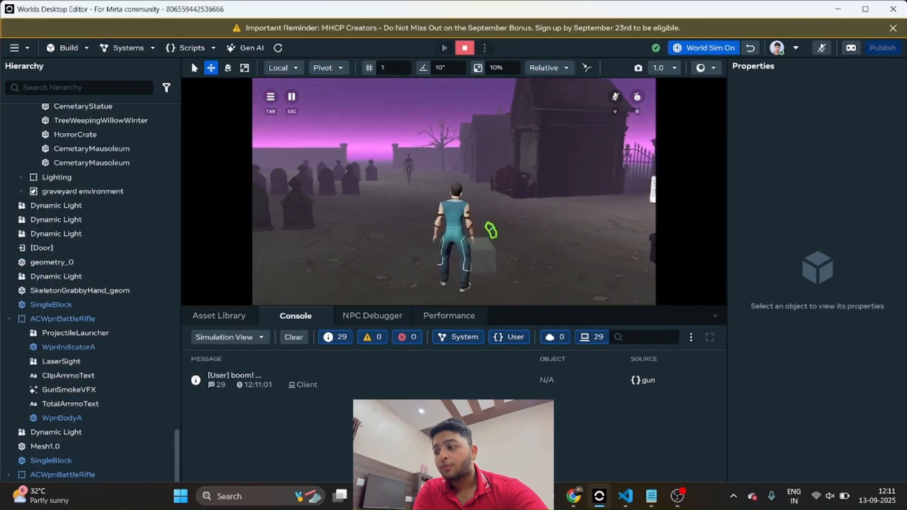
{"action": "key", "text": "e"}
{"action": "key", "text": "w"}
{"action": "left_click", "coordinate": [454, 192]}
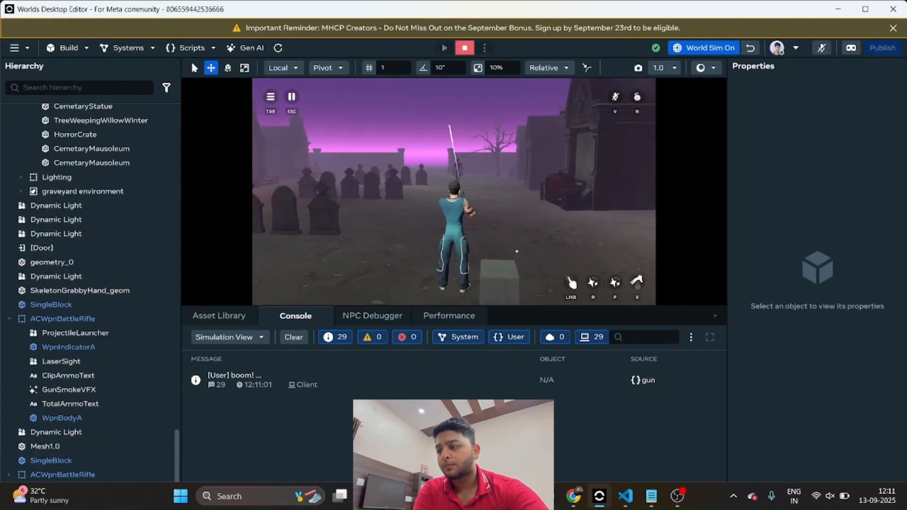
{"action": "left_click", "coordinate": [453, 192]}
{"action": "left_click", "coordinate": [453, 192]}
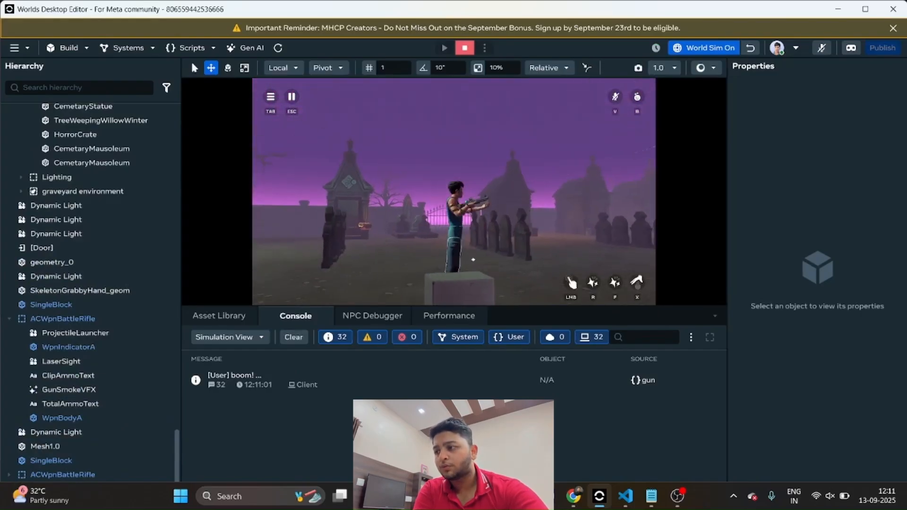
{"action": "left_click", "coordinate": [454, 192]}
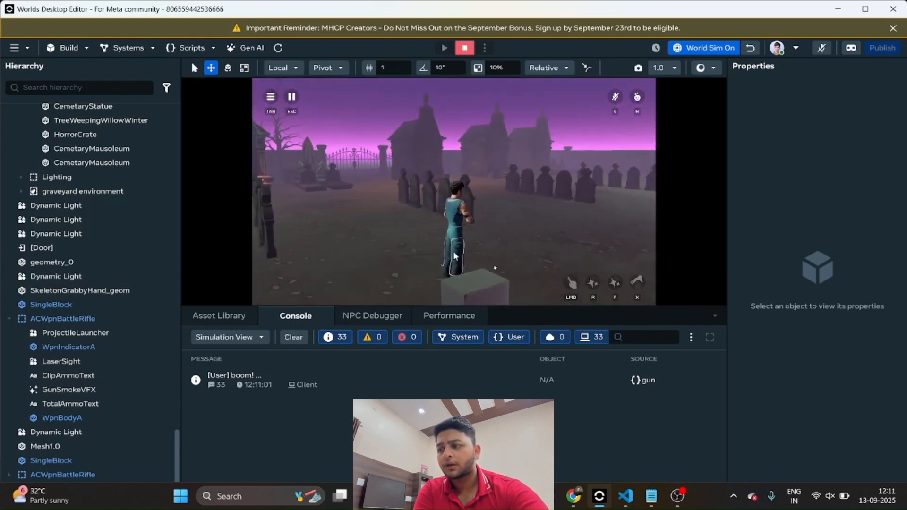
{"action": "key", "text": "Escape"}
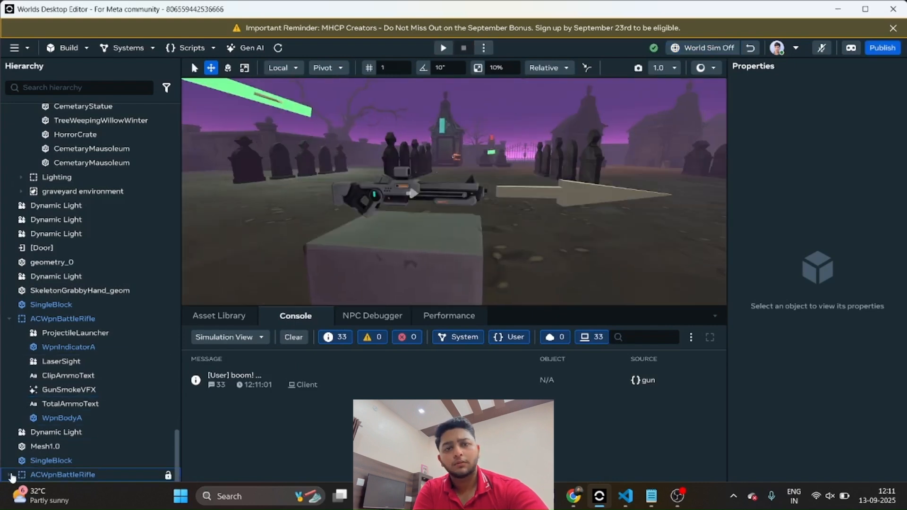
Move newGun out of WpnBodyA so it sits directly under the last ACWpnBattleRifle in the hierarchy
{"action": "left_click", "coordinate": [9, 474]}
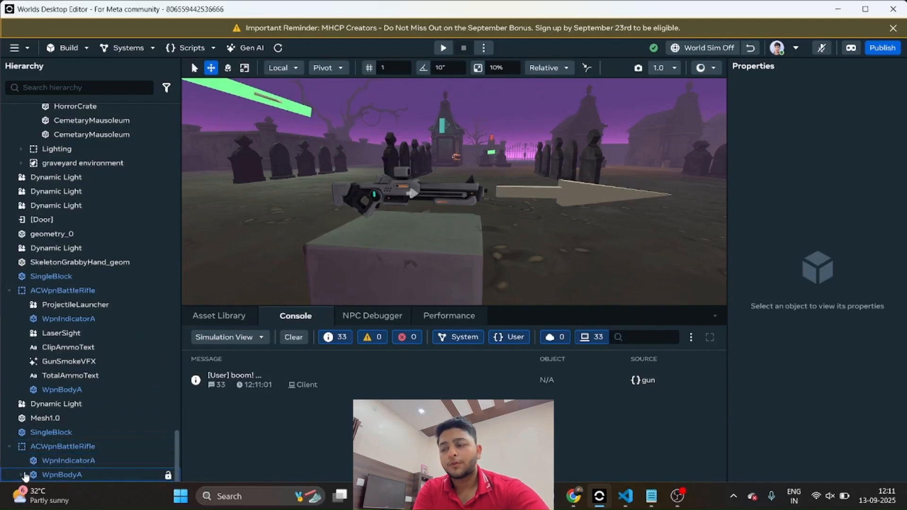
{"action": "left_click", "coordinate": [21, 475]}
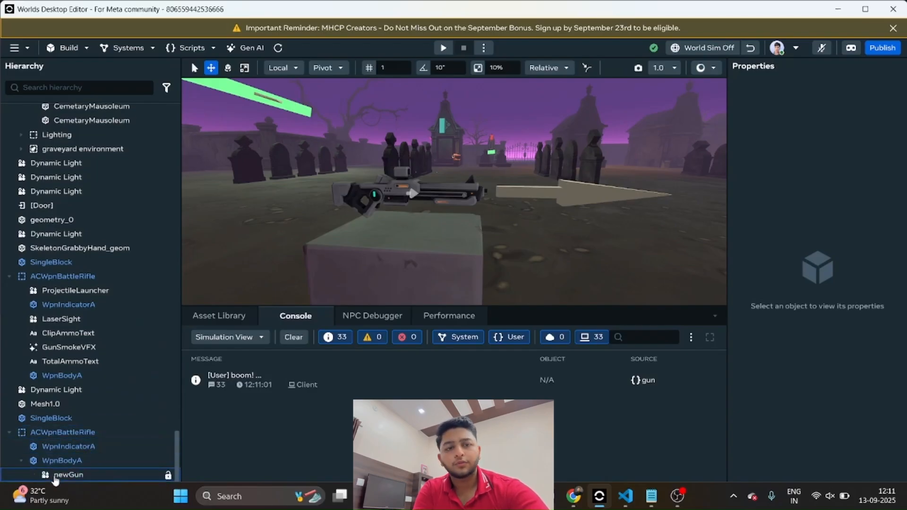
{"action": "left_click_drag", "start_coordinate": [53, 473], "coordinate": [2, 470]}
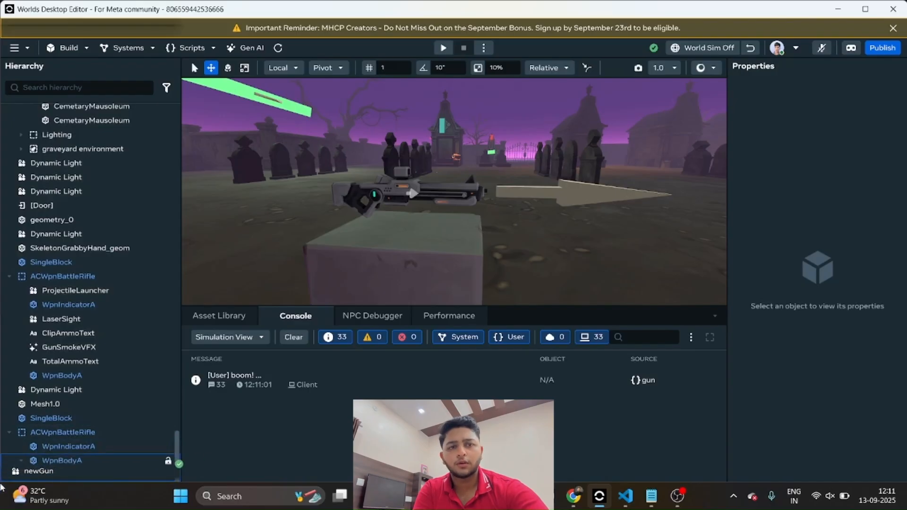
{"action": "left_click_drag", "start_coordinate": [2, 486], "coordinate": [3, 489]}
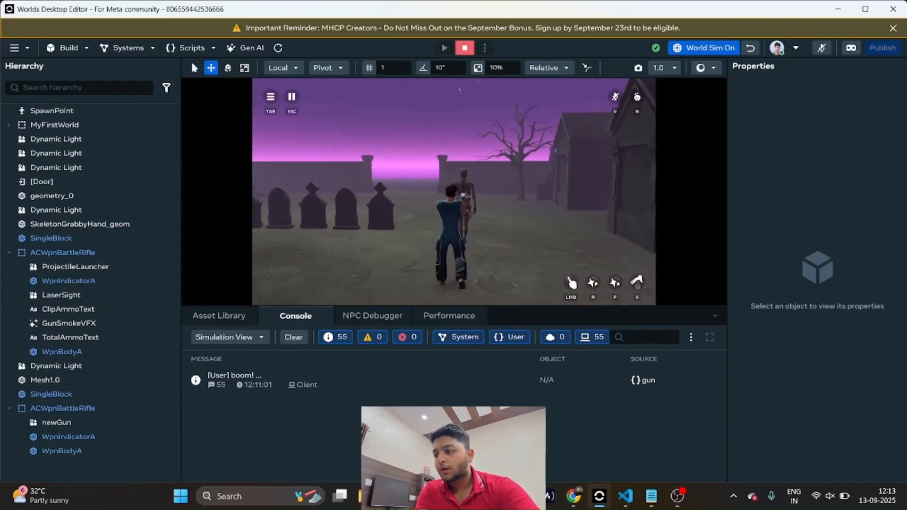
Test-fire the held rifle from several directions around the graveyard, including toward the skeleton, and end the preview
{"action": "left_click", "coordinate": [463, 194]}
{"action": "left_click", "coordinate": [462, 194]}
{"action": "left_click", "coordinate": [462, 194]}
{"action": "left_click", "coordinate": [463, 194]}
{"action": "left_click", "coordinate": [462, 195]}
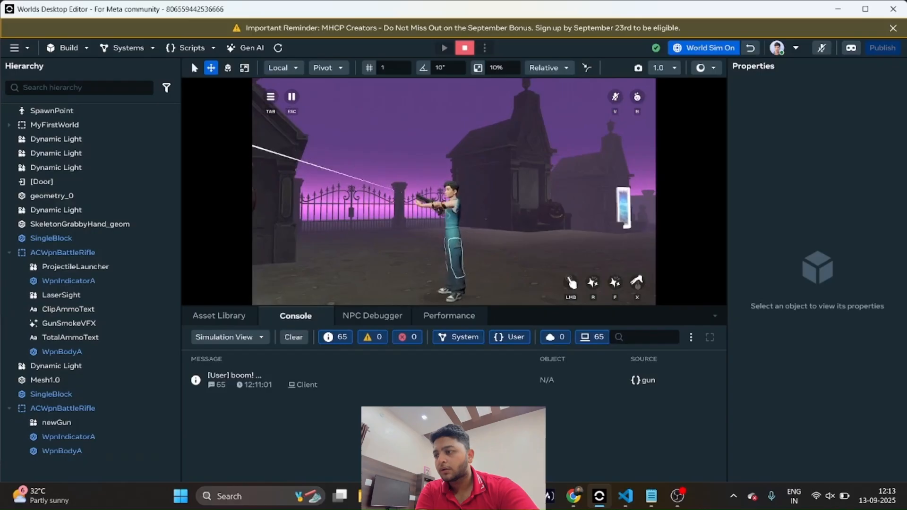
{"action": "left_click", "coordinate": [454, 191]}
{"action": "left_click", "coordinate": [454, 192]}
{"action": "left_click", "coordinate": [454, 191]}
{"action": "left_click", "coordinate": [454, 192]}
{"action": "left_click", "coordinate": [454, 191]}
{"action": "left_click", "coordinate": [454, 192]}
{"action": "left_click", "coordinate": [454, 192]}
{"action": "left_click", "coordinate": [454, 192]}
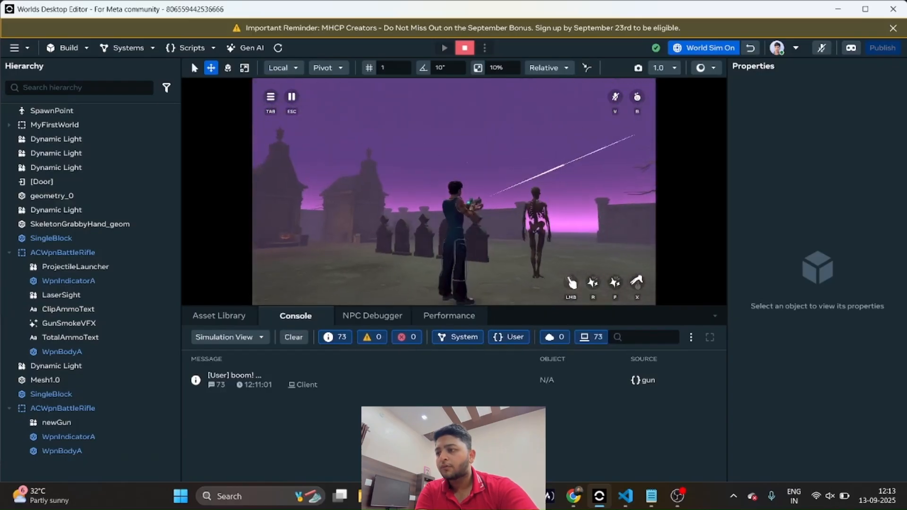
{"action": "left_click", "coordinate": [454, 192]}
{"action": "left_click", "coordinate": [454, 192]}
{"action": "left_click", "coordinate": [454, 192]}
{"action": "key", "text": "Escape"}
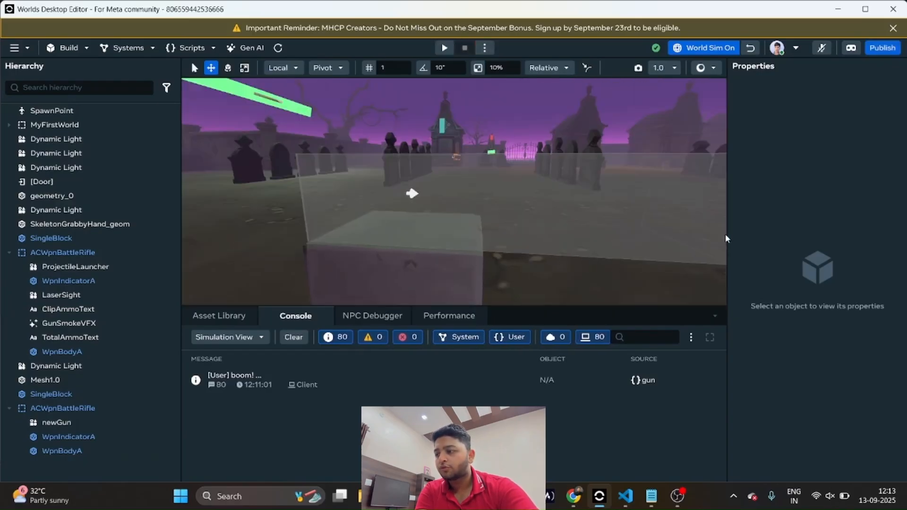
Set the X value of the last ACWpnBattleRifle's Grab Anchor Rotation to -10
{"action": "left_click", "coordinate": [81, 410]}
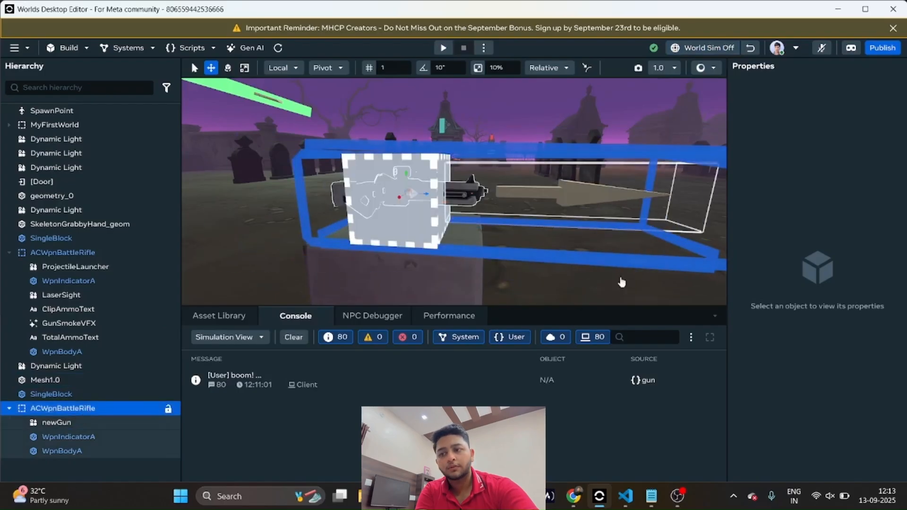
{"action": "scroll", "coordinate": [758, 282], "scroll_direction": "down", "scroll_amount": 5}
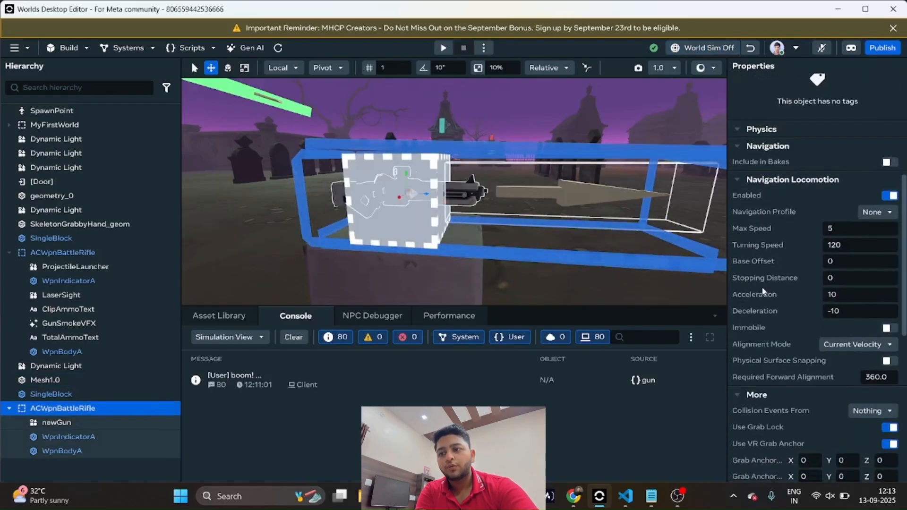
{"action": "scroll", "coordinate": [758, 281], "scroll_direction": "down", "scroll_amount": 5}
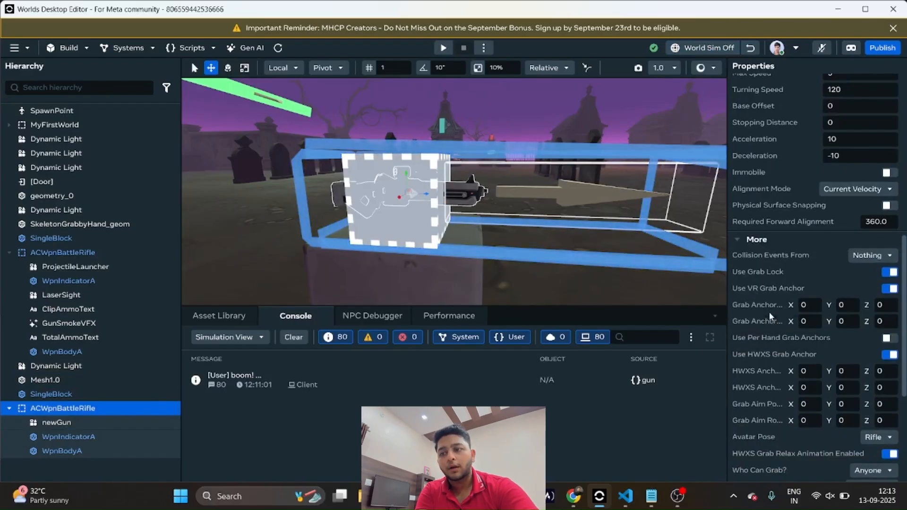
{"action": "left_click", "coordinate": [803, 322]}
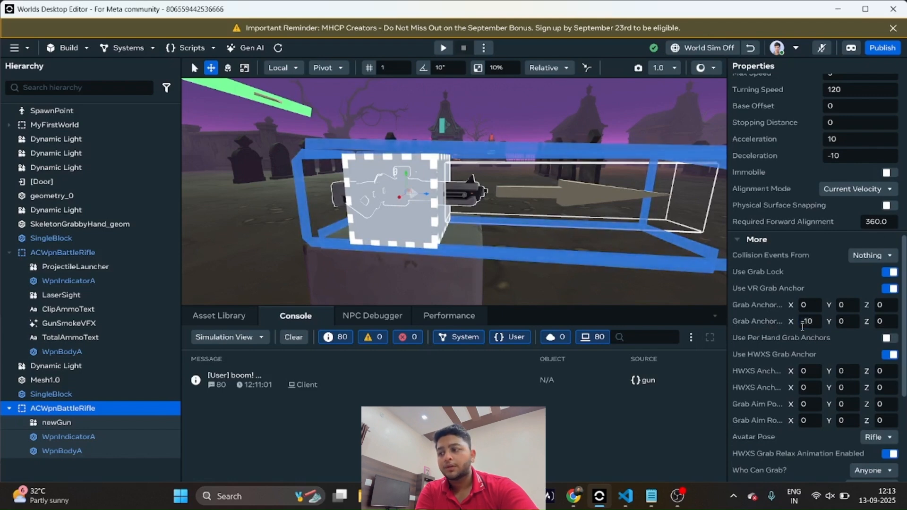
{"action": "scroll", "coordinate": [802, 354], "scroll_direction": "down", "scroll_amount": 3}
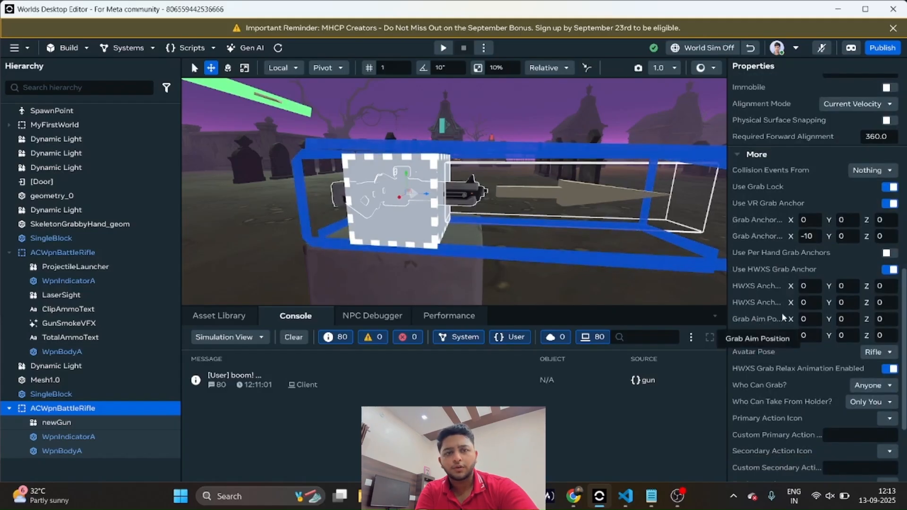
Set the X values of the rifle's Grab Aim Position and Grab Aim Rotation to -5
{"action": "left_click", "coordinate": [805, 317]}
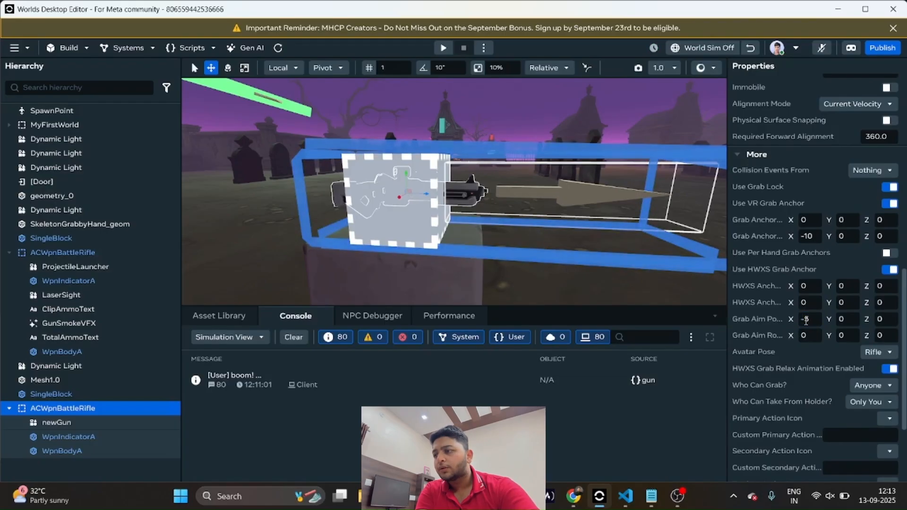
{"action": "left_click", "coordinate": [807, 334]}
{"action": "key", "text": "BackSpace"}
{"action": "type", "text": "-5"}
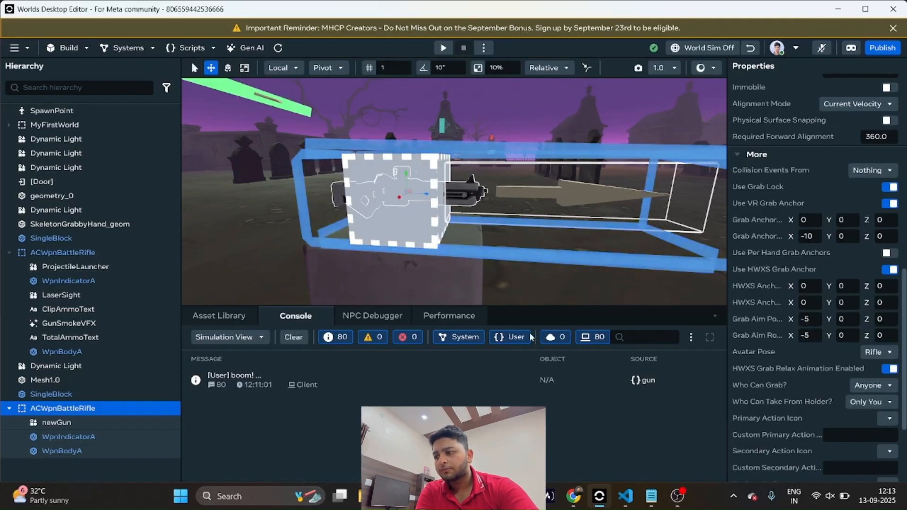
Preview the world with the adjusted grab settings, fire the rifle while moving around, and end the preview
{"action": "right_click", "coordinate": [542, 288]}
{"action": "left_click", "coordinate": [566, 469]}
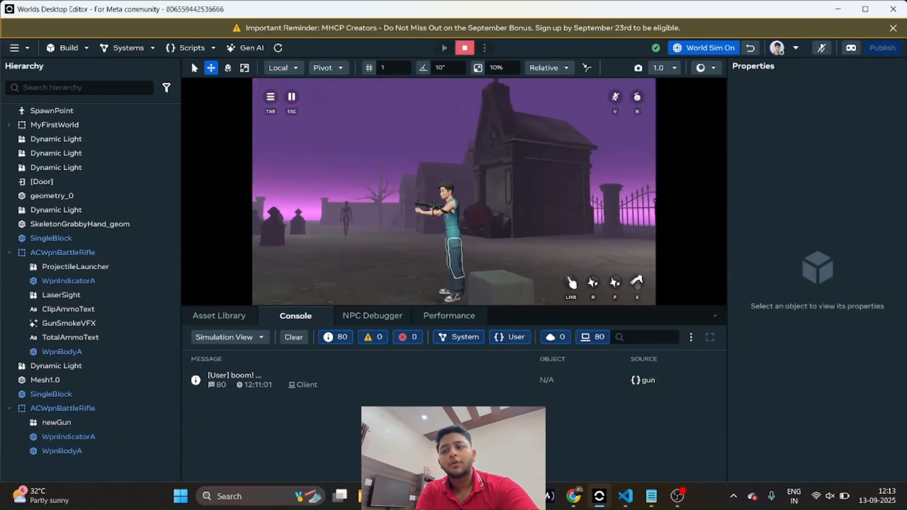
{"action": "left_click", "coordinate": [453, 192]}
{"action": "left_click", "coordinate": [454, 191]}
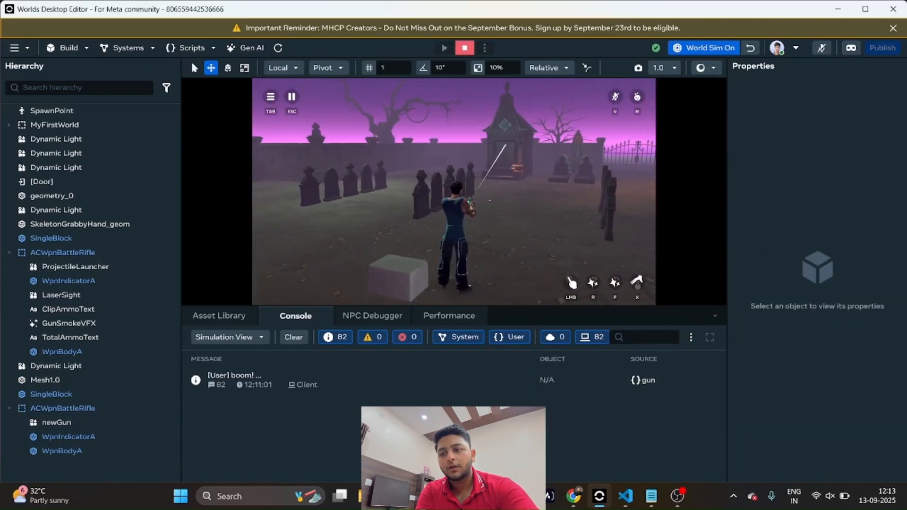
{"action": "left_click", "coordinate": [453, 191]}
{"action": "left_click", "coordinate": [454, 192]}
{"action": "left_click", "coordinate": [453, 191]}
{"action": "left_click", "coordinate": [454, 192]}
{"action": "left_click", "coordinate": [453, 191]}
{"action": "left_click", "coordinate": [453, 191]}
{"action": "key", "text": "w"}
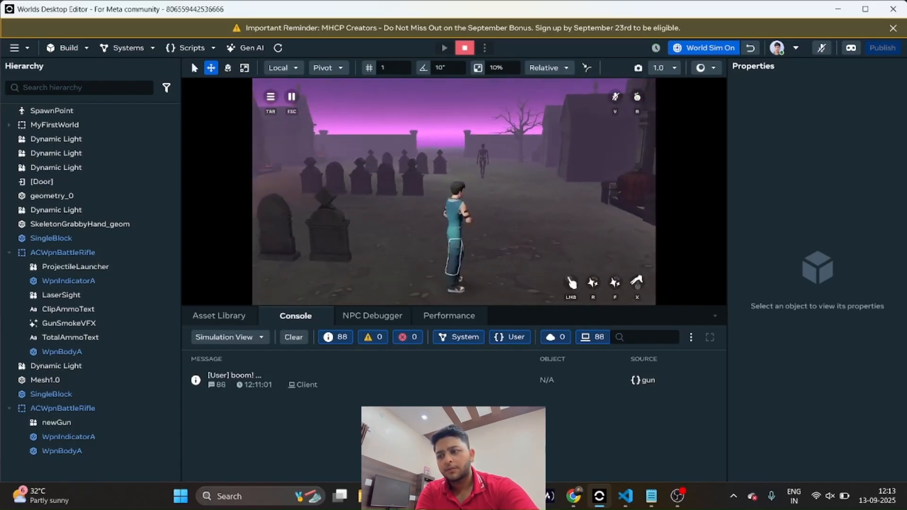
{"action": "left_click", "coordinate": [453, 191]}
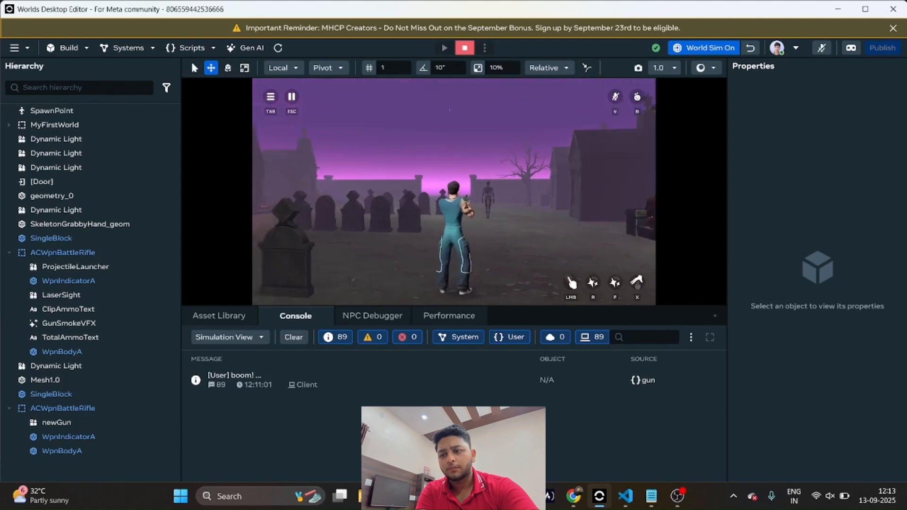
{"action": "left_click", "coordinate": [453, 191]}
{"action": "left_click", "coordinate": [453, 191]}
{"action": "left_click", "coordinate": [453, 191]}
{"action": "key", "text": "Escape"}
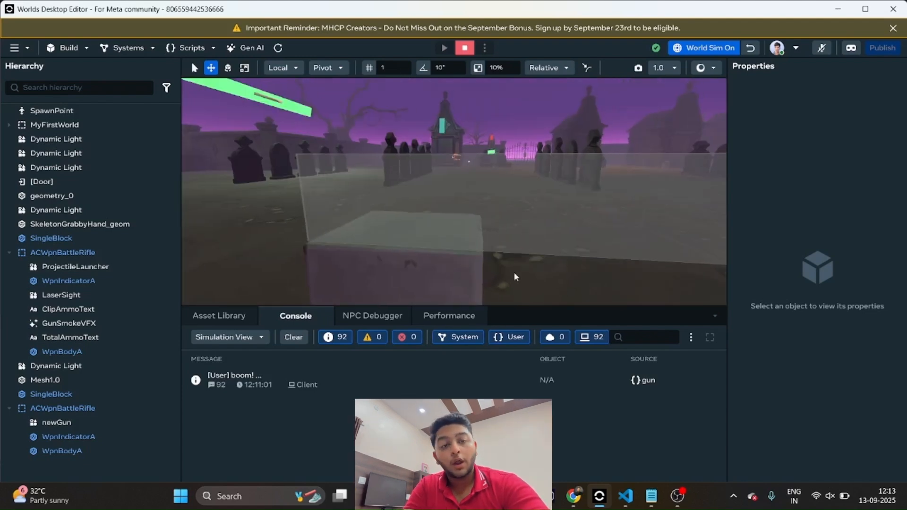
Reselect the last ACWpnBattleRifle and set its Grab Aim Position X to -10
{"action": "left_click", "coordinate": [56, 408]}
{"action": "scroll", "coordinate": [787, 301], "scroll_direction": "down", "scroll_amount": 10}
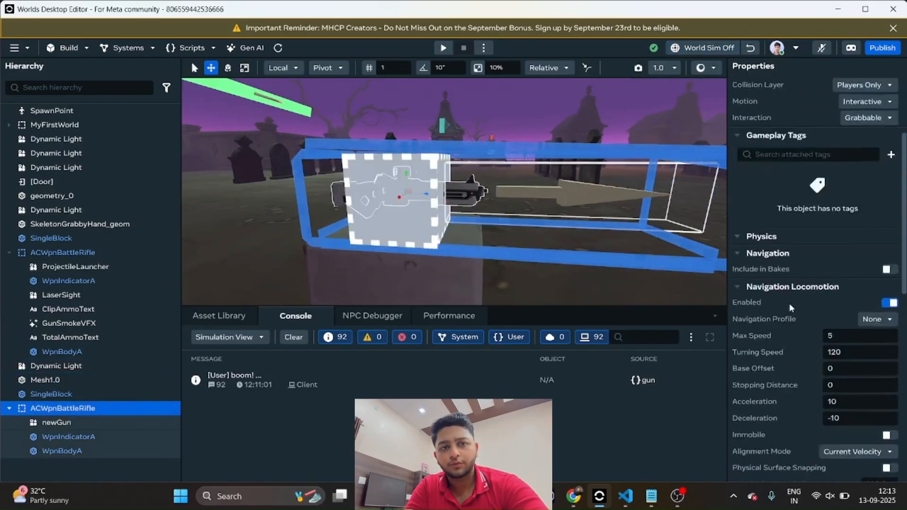
{"action": "left_click", "coordinate": [810, 254]}
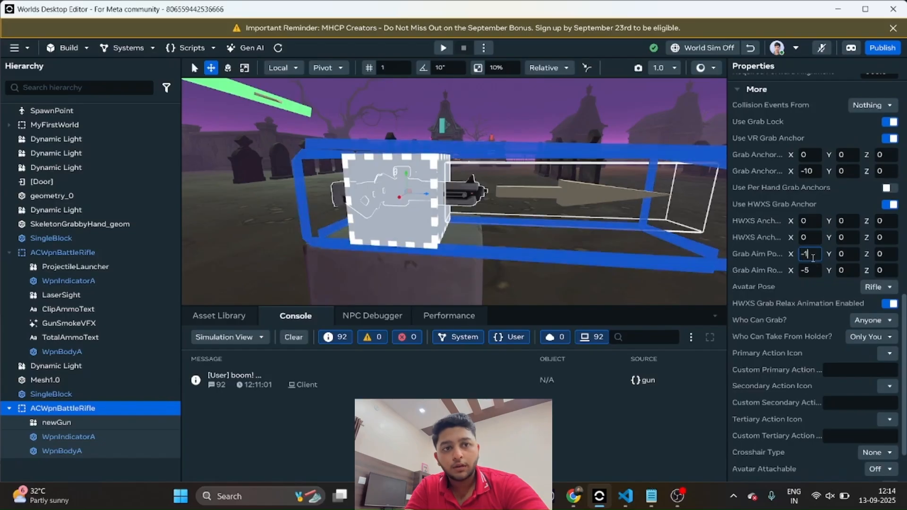
{"action": "type", "text": "-10"}
{"action": "key", "text": "Return"}
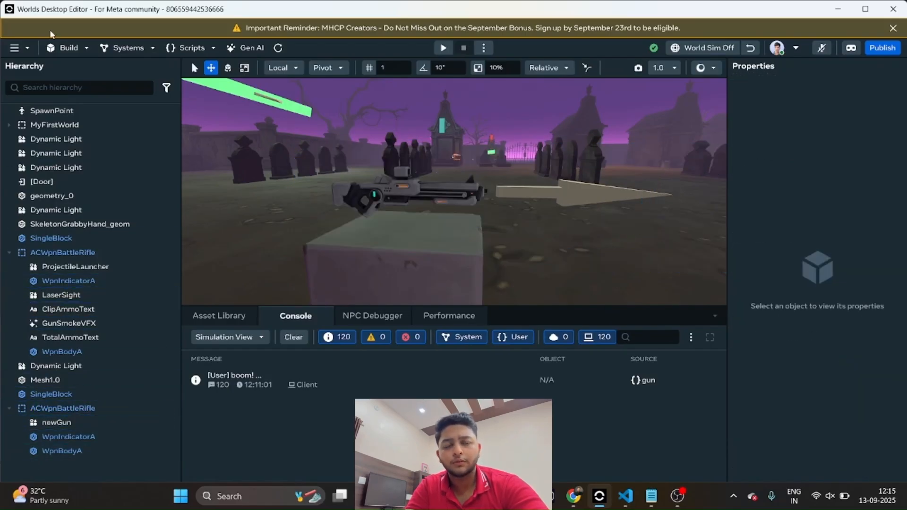
Add two Text gizmos to the scene near the rifle's muzzle
{"action": "left_click", "coordinate": [74, 49]}
{"action": "left_click", "coordinate": [85, 79]}
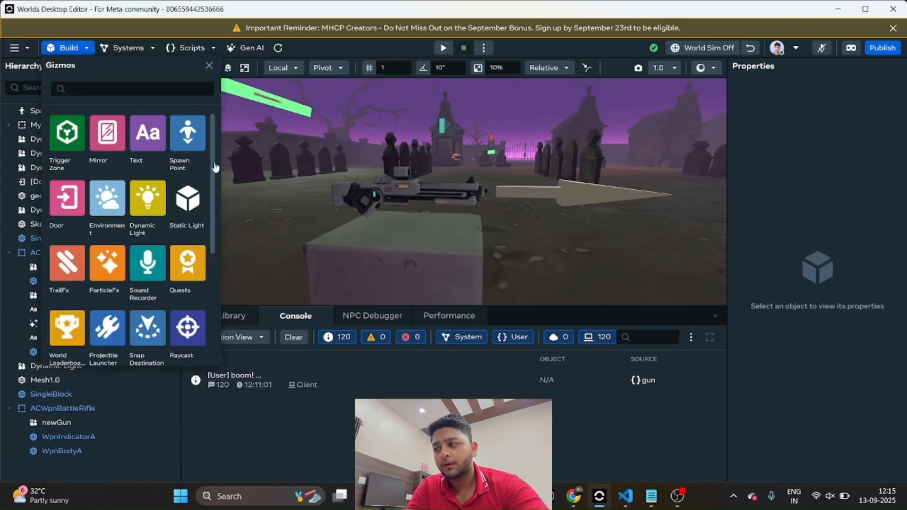
{"action": "left_click_drag", "start_coordinate": [214, 166], "coordinate": [621, 241]}
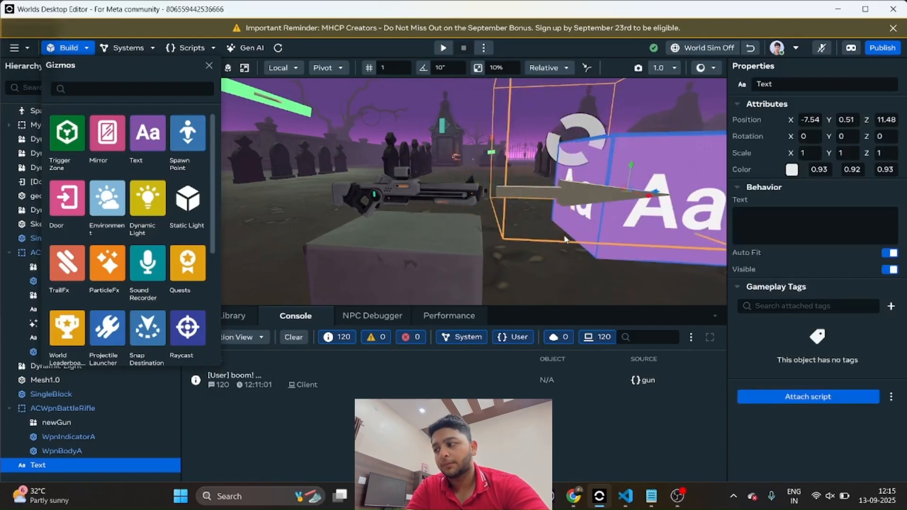
{"action": "left_click", "coordinate": [566, 215]}
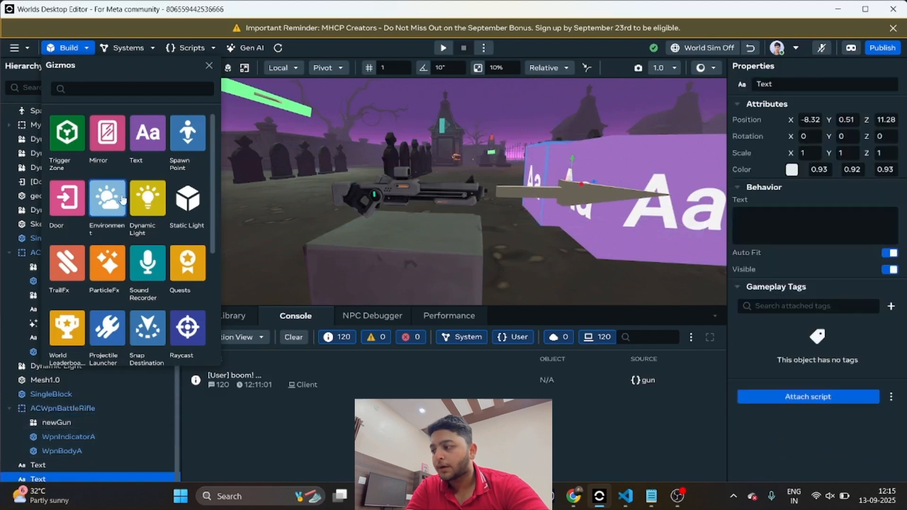
Add a ParticleFx gizmo to the scene beside the Text gizmos
{"action": "scroll", "coordinate": [122, 201], "scroll_direction": "down", "scroll_amount": 2}
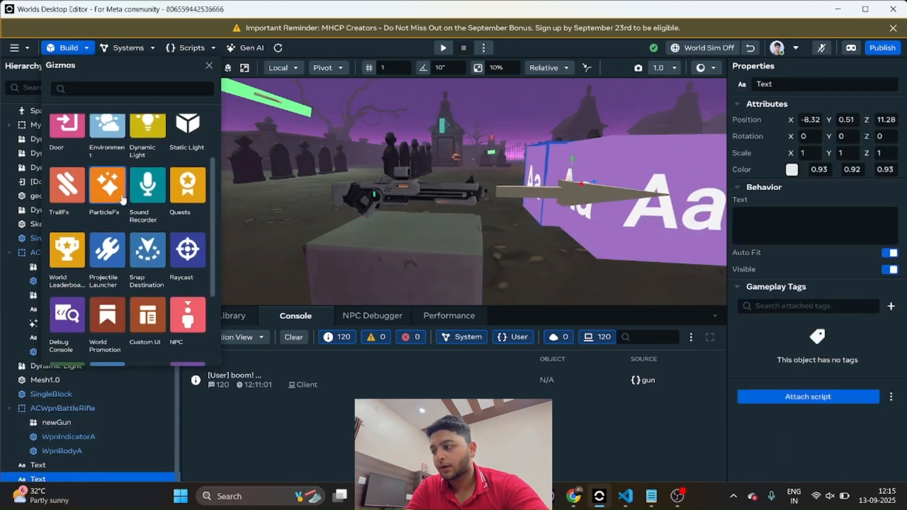
{"action": "left_click", "coordinate": [106, 184]}
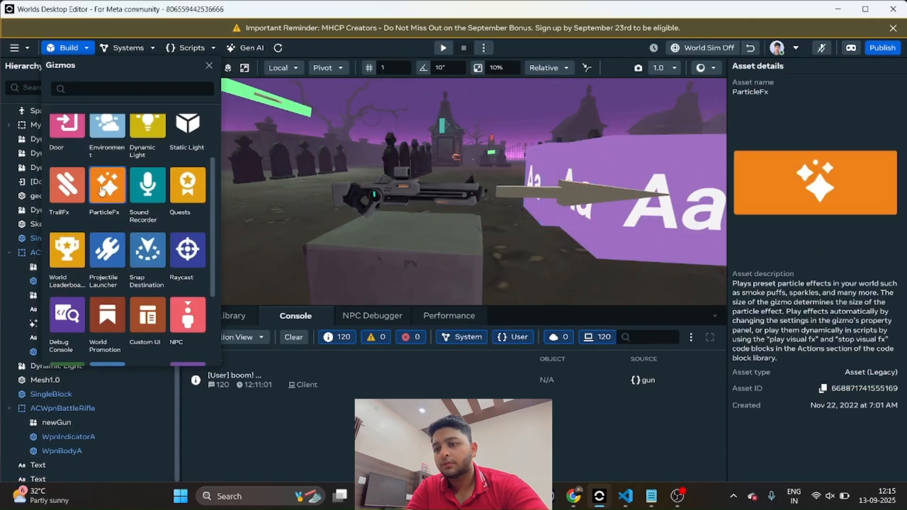
{"action": "left_click_drag", "start_coordinate": [106, 184], "coordinate": [582, 233]}
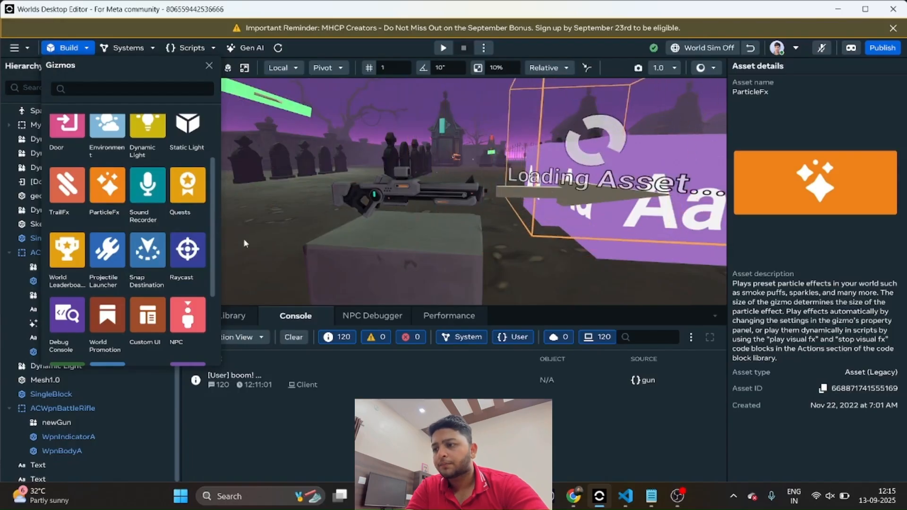
Add a Raycast gizmo next to the Text and ParticleFx gizmos and close the gizmo library
{"action": "scroll", "coordinate": [120, 261], "scroll_direction": "down", "scroll_amount": 3}
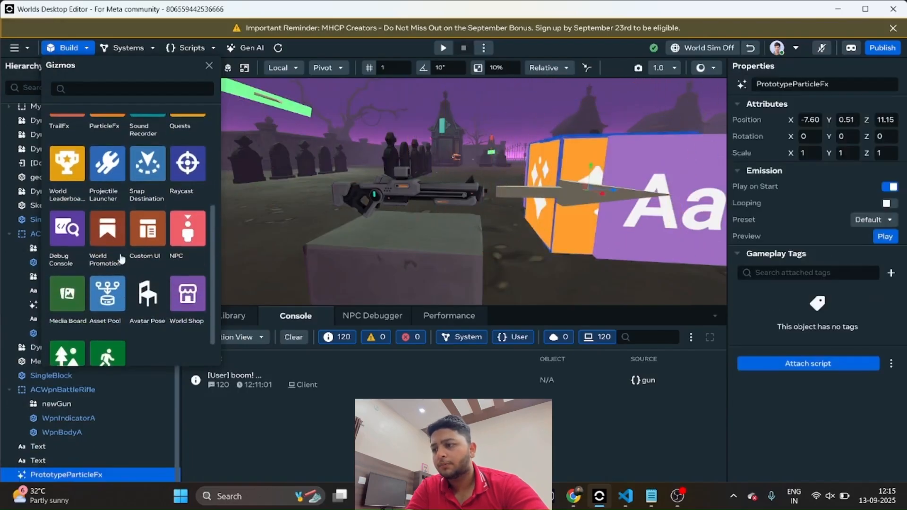
{"action": "left_click", "coordinate": [181, 189]}
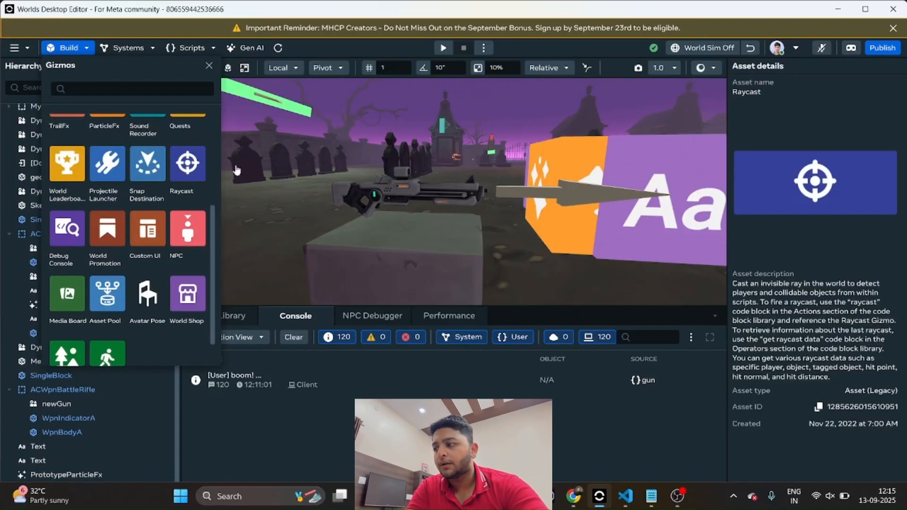
{"action": "left_click_drag", "start_coordinate": [237, 170], "coordinate": [686, 264]}
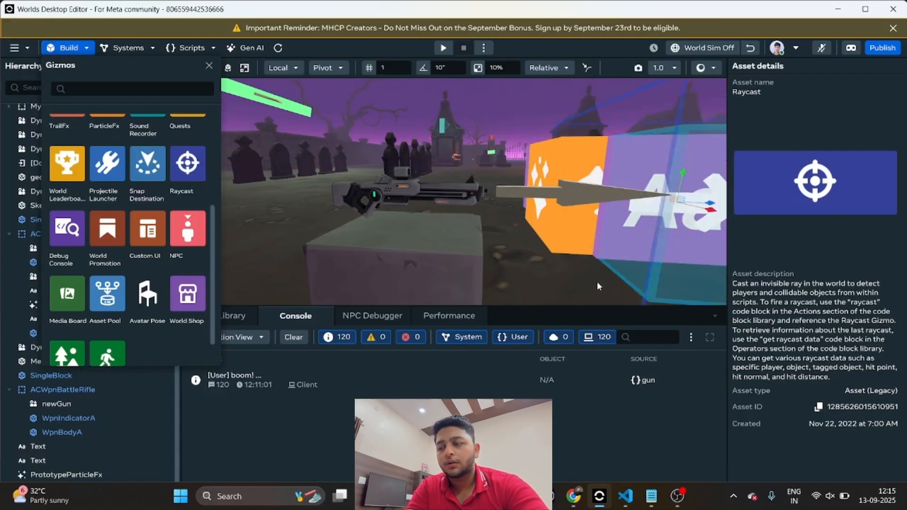
{"action": "left_click", "coordinate": [209, 65]}
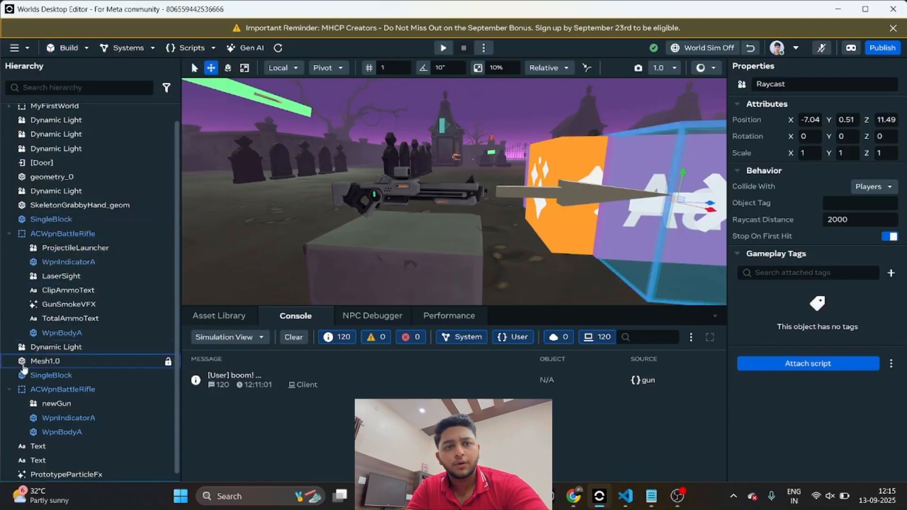
Parent the two Text gizmos, PrototypeParticleFx and Raycast under the last ACWpnBattleRifle in the hierarchy
{"action": "scroll", "coordinate": [24, 368], "scroll_direction": "down", "scroll_amount": 1}
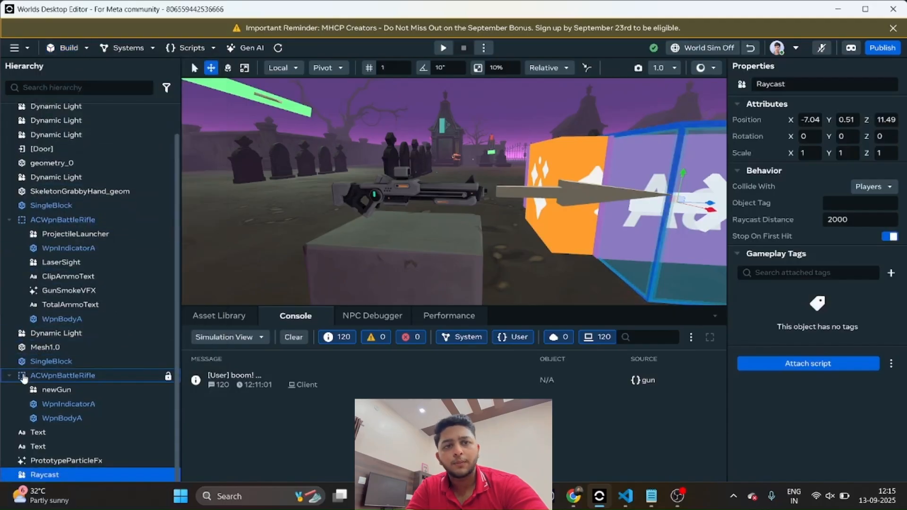
{"action": "left_click", "coordinate": [33, 461], "text": "shift"}
{"action": "left_click", "coordinate": [36, 447], "text": "shift"}
{"action": "left_click", "coordinate": [38, 433], "text": "shift"}
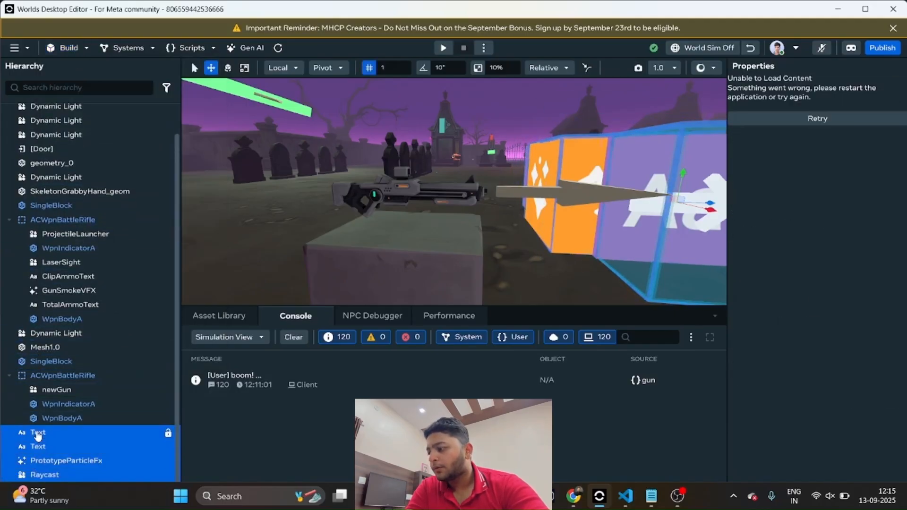
{"action": "left_click_drag", "start_coordinate": [38, 435], "coordinate": [81, 389]}
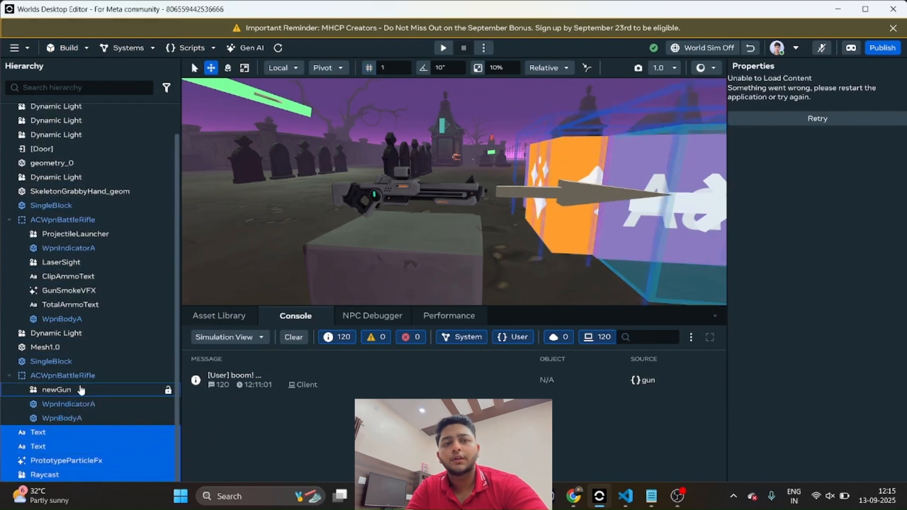
Rename the first Text under the last ACWpnBattleRifle to reload and select the second Text
{"action": "left_click", "coordinate": [72, 427]}
{"action": "right_click", "coordinate": [74, 429]}
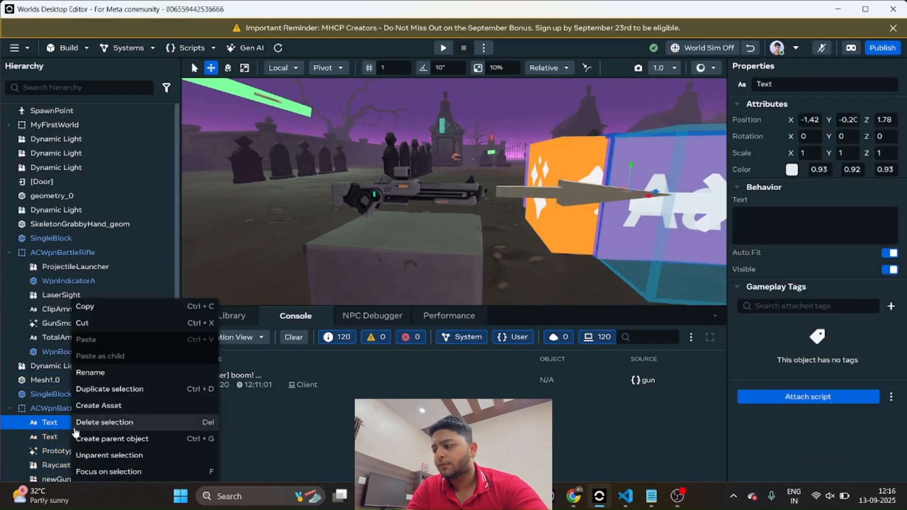
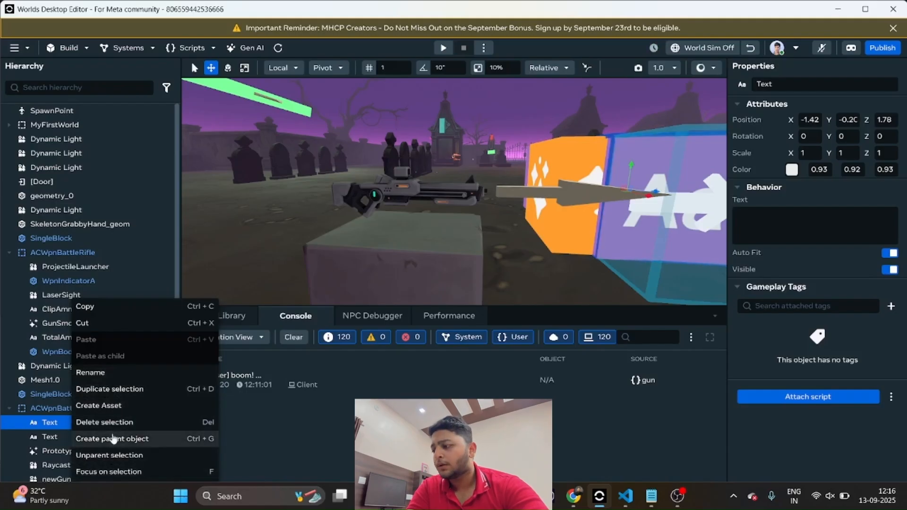
{"action": "left_click", "coordinate": [147, 373]}
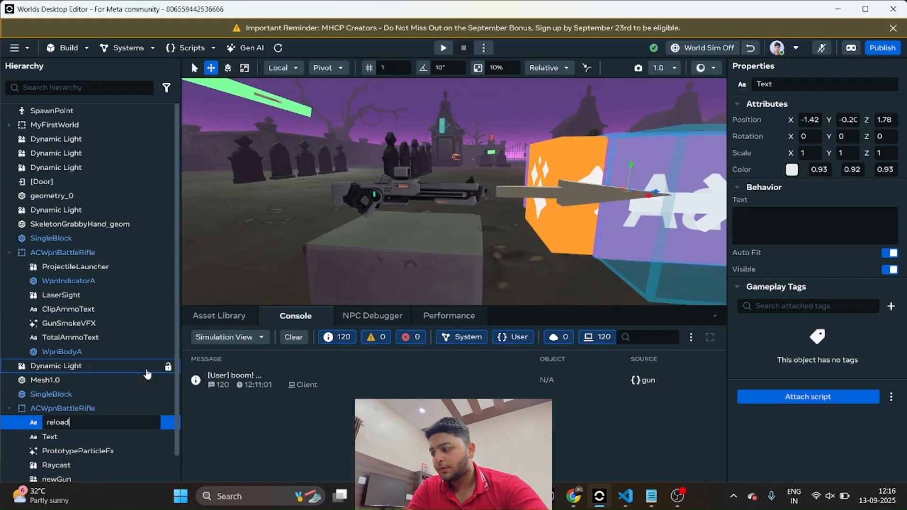
{"action": "left_click", "coordinate": [70, 438]}
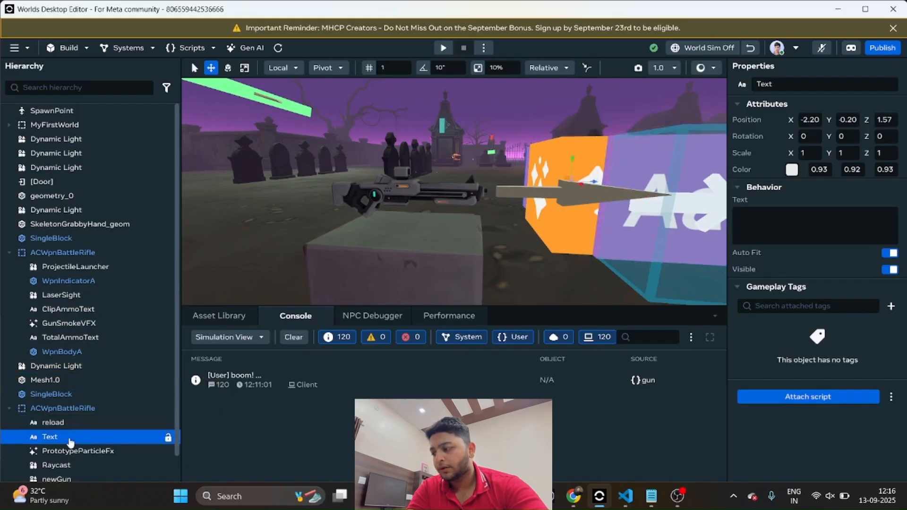
Rename the second Text under the last ACWpnBattleRifle to totalAmmo and the PrototypeParticleFx to smoke
{"action": "right_click", "coordinate": [70, 439]}
{"action": "left_click", "coordinate": [133, 373]}
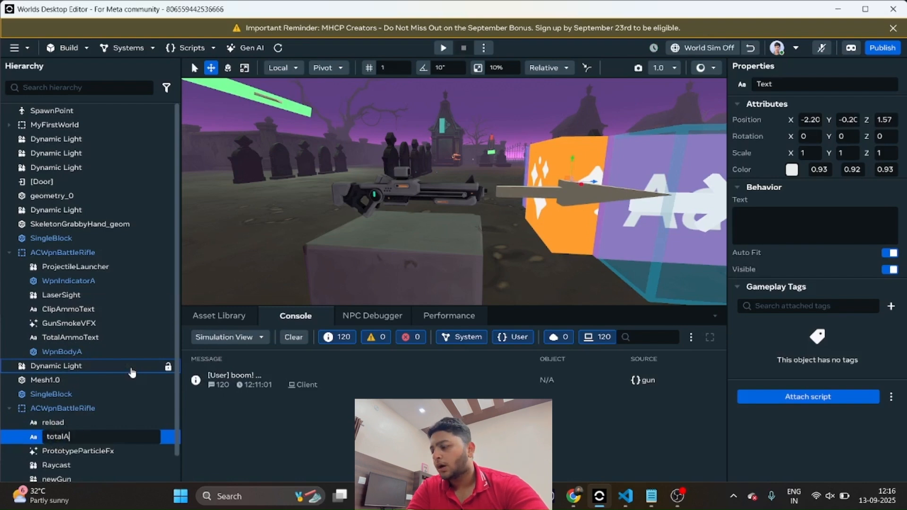
{"action": "right_click", "coordinate": [132, 452]}
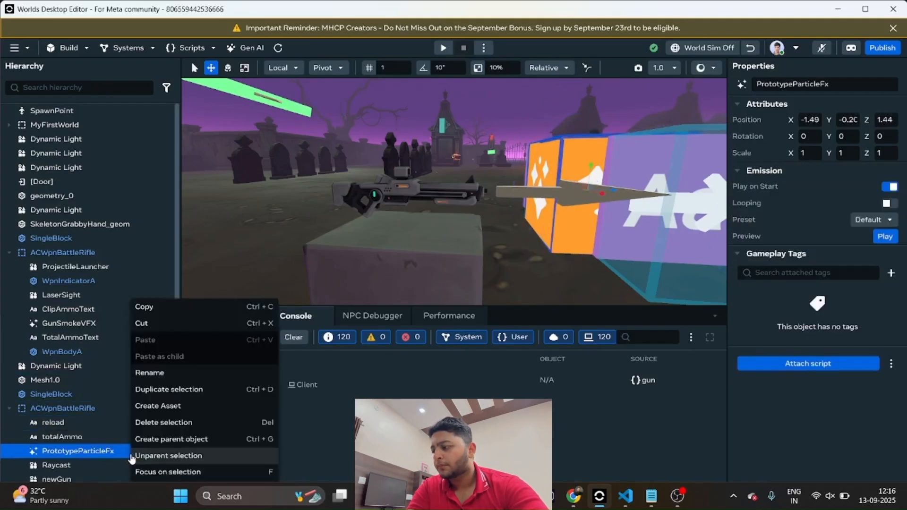
{"action": "left_click", "coordinate": [171, 373]}
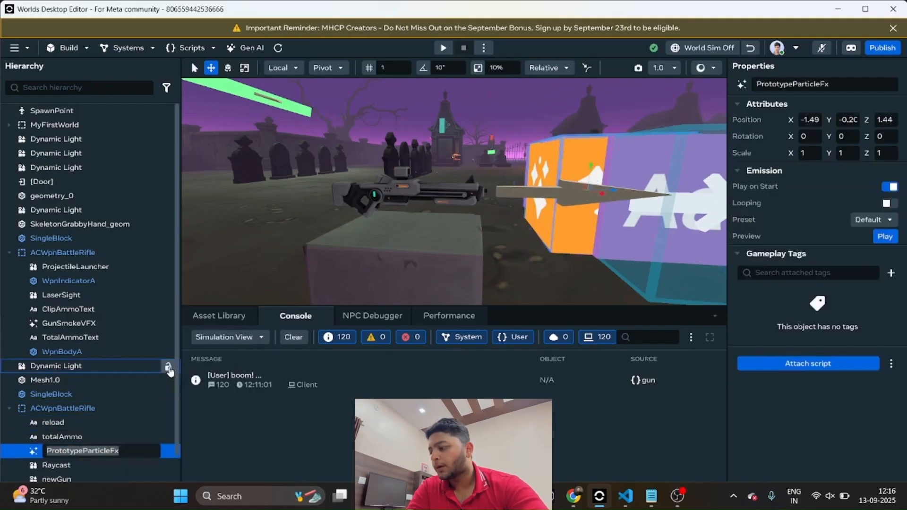
{"action": "type", "text": "smoke"}
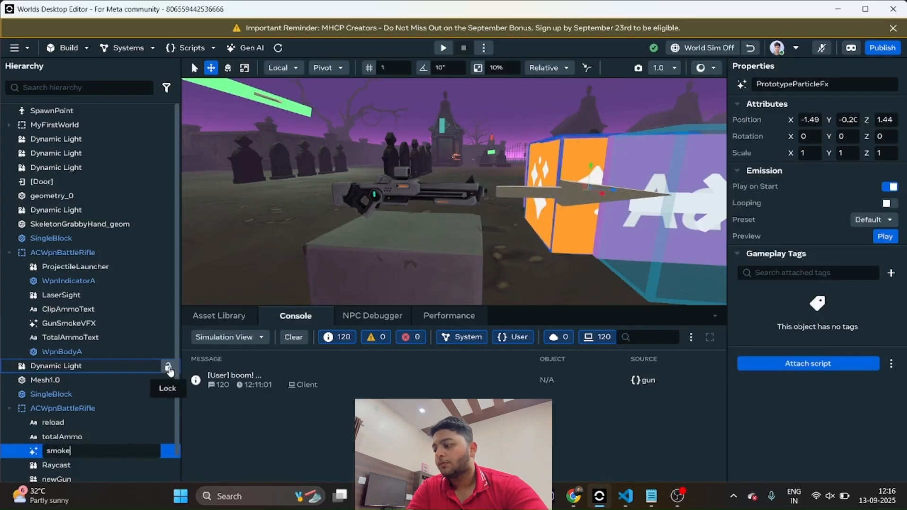
Rename the Raycast under the last ACWpnBattleRifle to nishana
{"action": "left_click", "coordinate": [102, 467]}
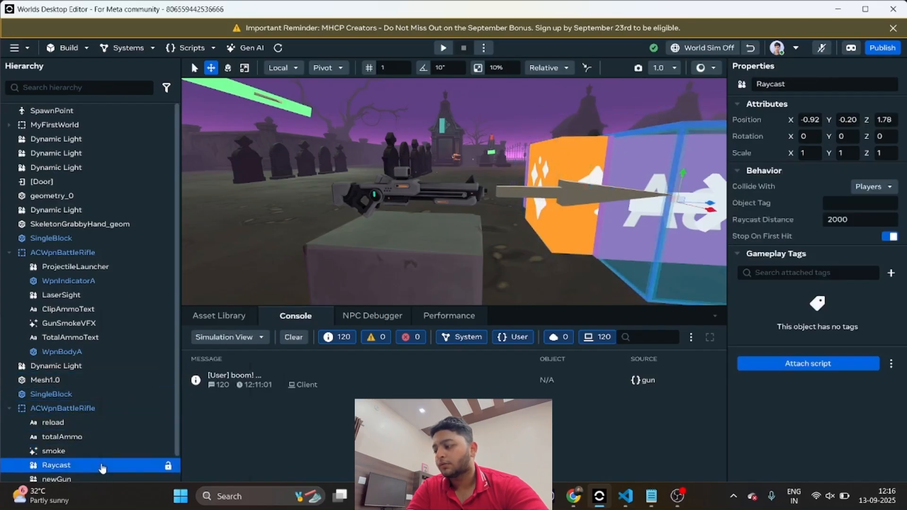
{"action": "right_click", "coordinate": [102, 468]}
{"action": "key", "text": "Escape"}
{"action": "right_click", "coordinate": [95, 452]}
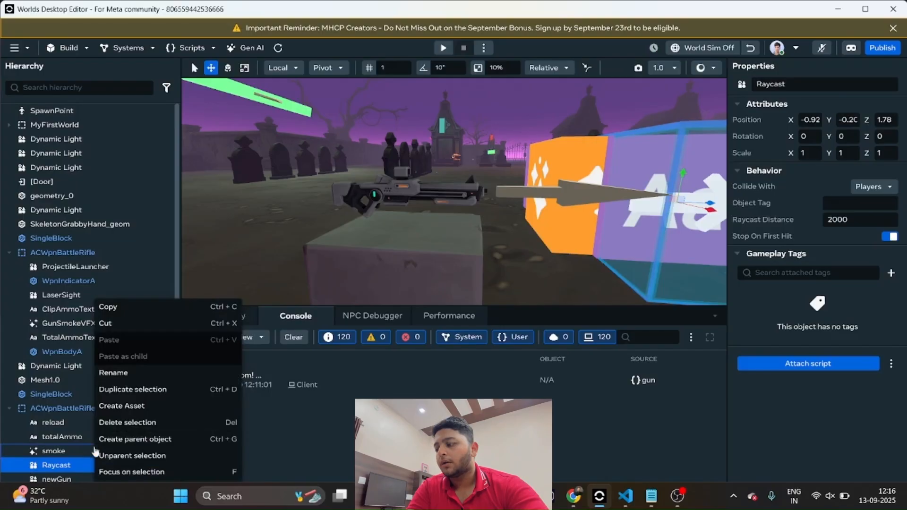
{"action": "left_click", "coordinate": [132, 373]}
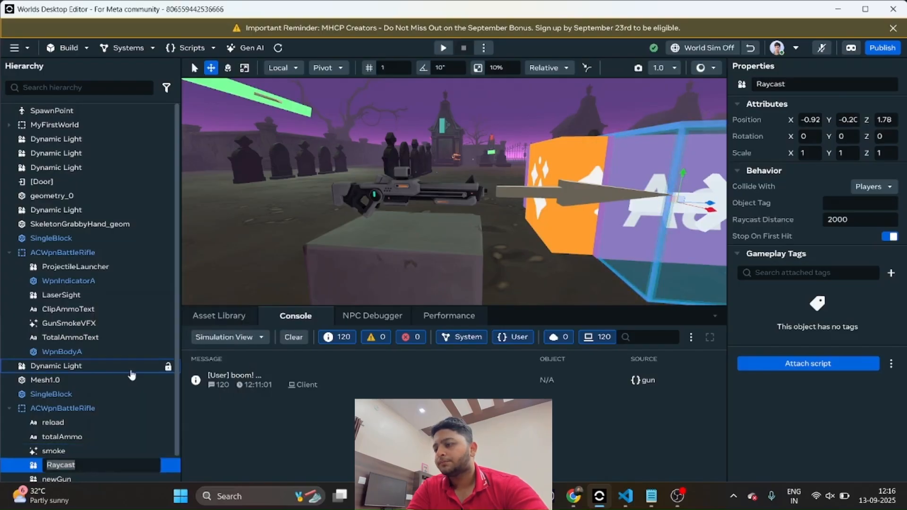
{"action": "type", "text": "ni"}
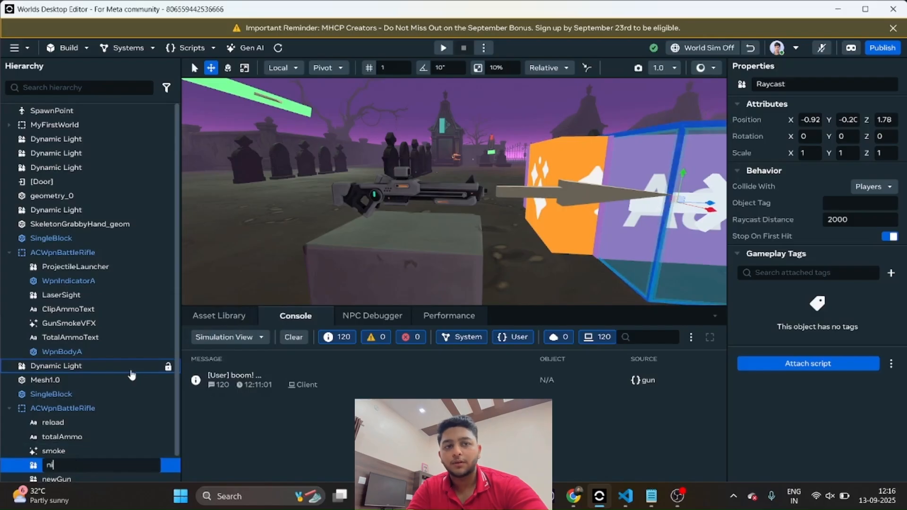
{"action": "type", "text": "shana'"}
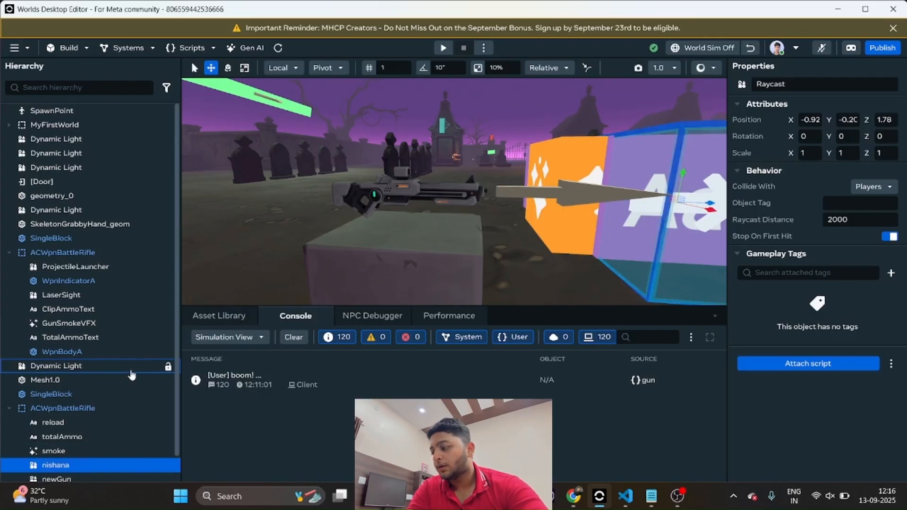
{"action": "key", "text": "Return"}
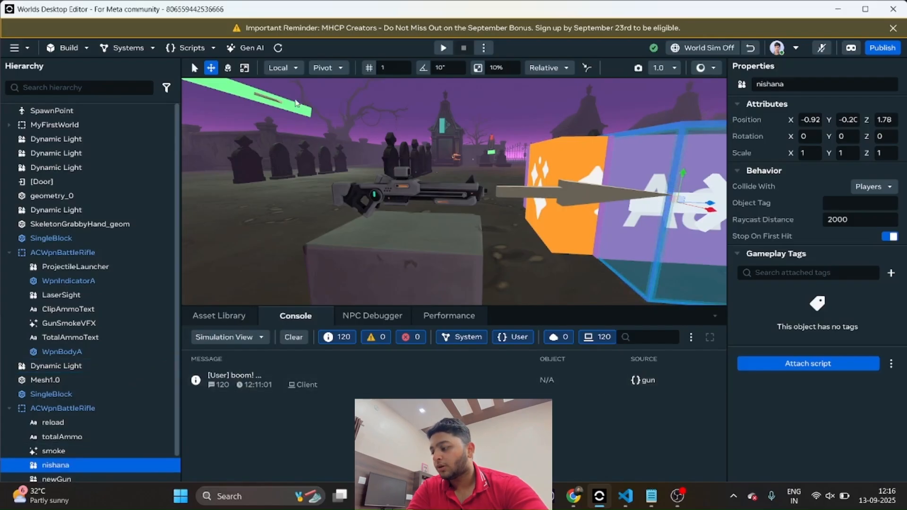
Move the nishana raycast along its Z axis toward the rifle, to about Z -0.13
{"action": "key", "text": "s"}
{"action": "right_click_drag", "start_coordinate": [522, 219], "coordinate": [500, 216]}
{"action": "key", "text": "d"}
{"action": "key", "text": "w"}
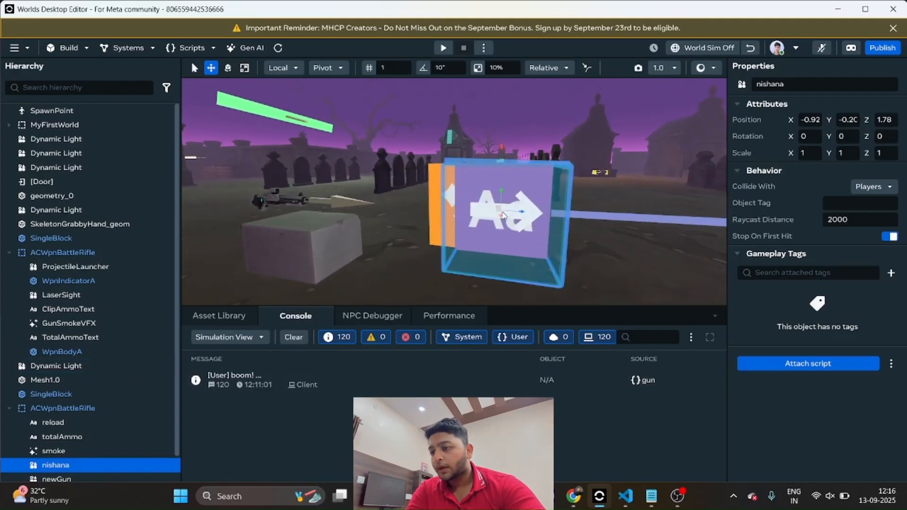
{"action": "left_click_drag", "start_coordinate": [520, 213], "coordinate": [365, 190]}
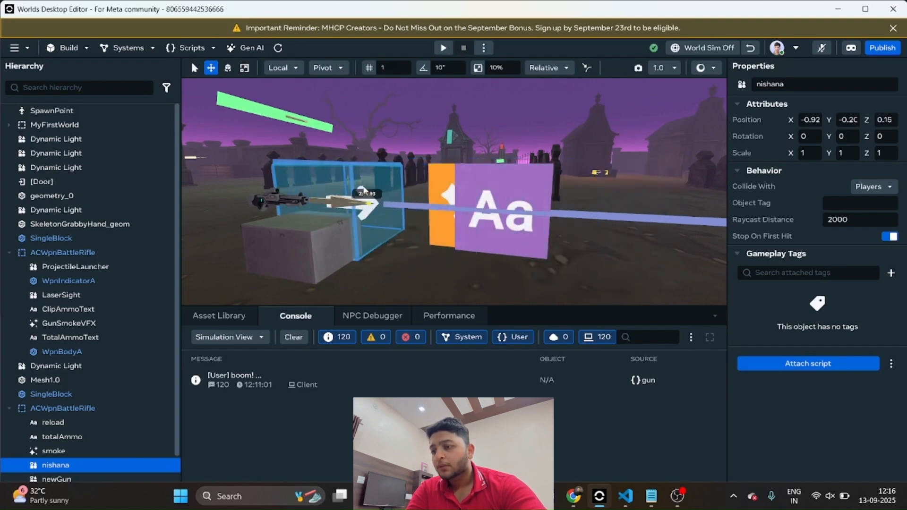
{"action": "left_click", "coordinate": [468, 189]}
{"action": "left_click", "coordinate": [666, 263]}
{"action": "right_click_drag", "start_coordinate": [666, 263], "coordinate": [851, 218]}
{"action": "left_click", "coordinate": [564, 232]}
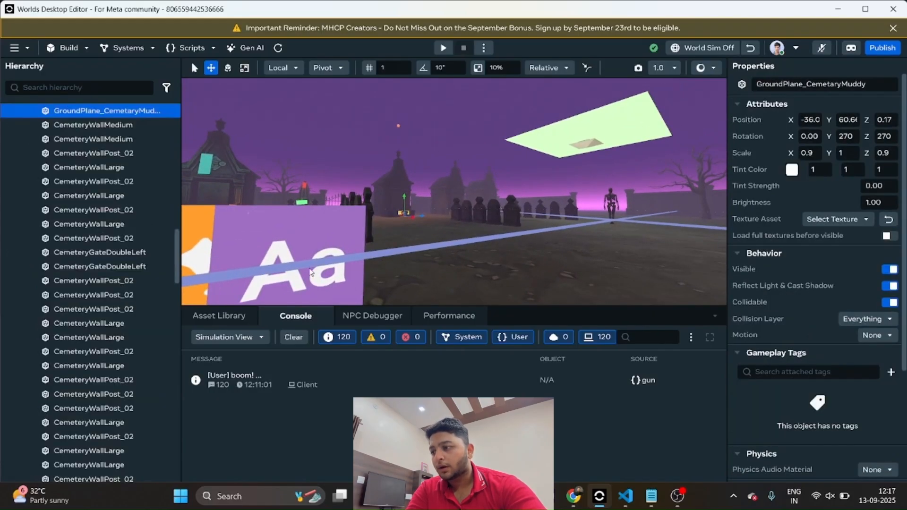
Reselect the nishana raycast and align it with the rifle at about X -0.02 and Y 0.01
{"action": "right_click_drag", "start_coordinate": [356, 256], "coordinate": [279, 258]}
{"action": "key", "text": "w"}
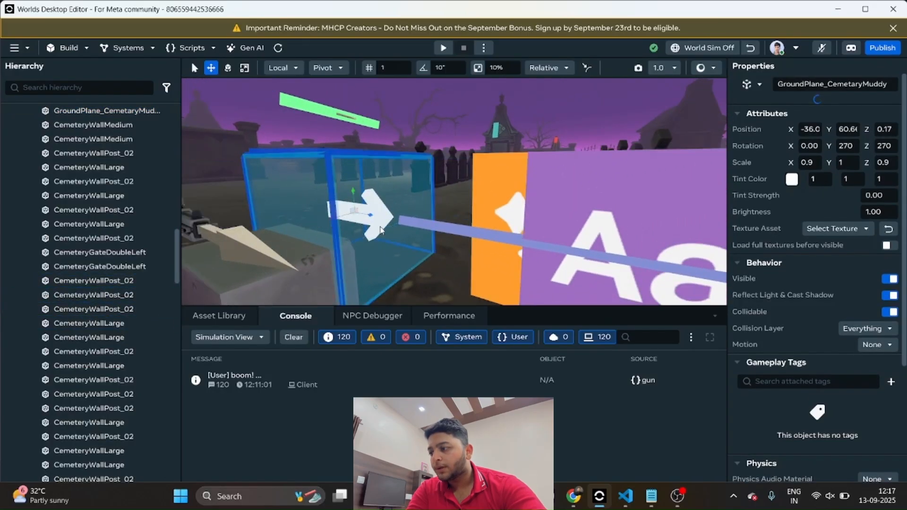
{"action": "left_click", "coordinate": [329, 221]}
{"action": "left_click", "coordinate": [329, 220]}
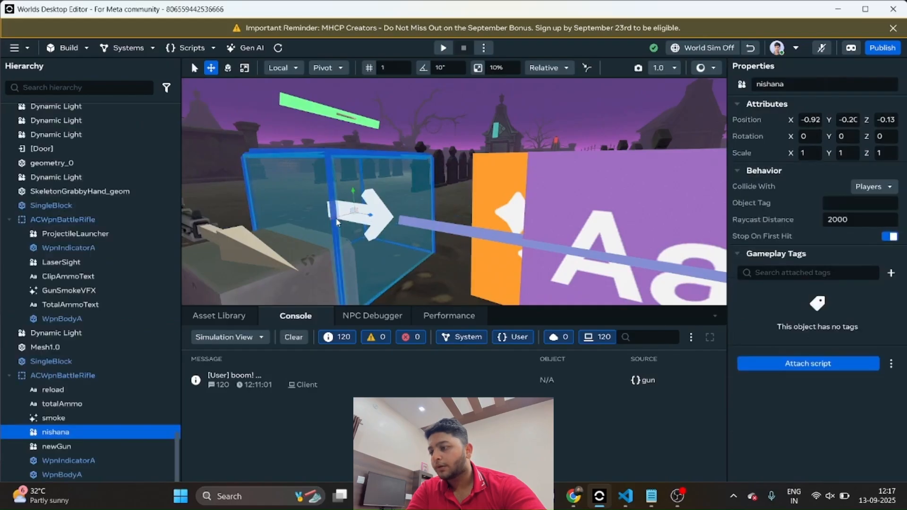
{"action": "left_click_drag", "start_coordinate": [331, 221], "coordinate": [214, 263]}
{"action": "right_click_drag", "start_coordinate": [215, 264], "coordinate": [366, 317]}
{"action": "left_click_drag", "start_coordinate": [333, 187], "coordinate": [297, 170]}
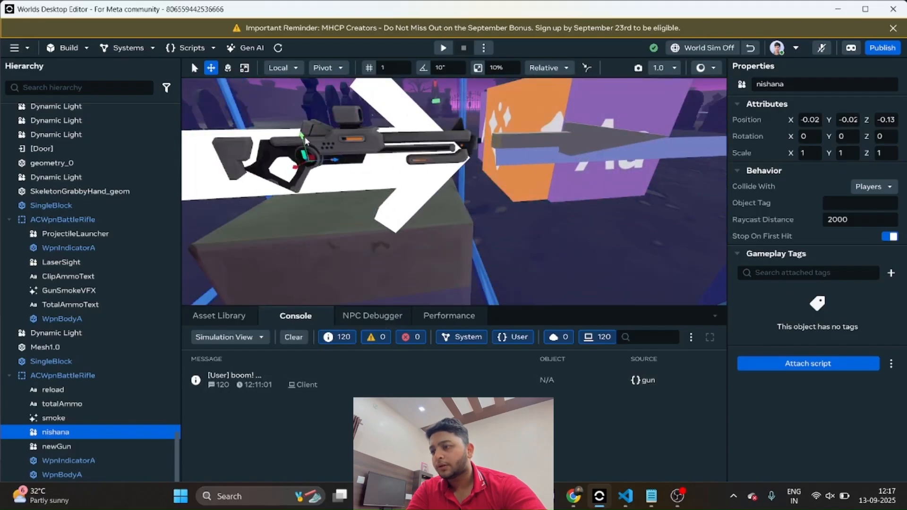
{"action": "left_click_drag", "start_coordinate": [302, 136], "coordinate": [297, 119]}
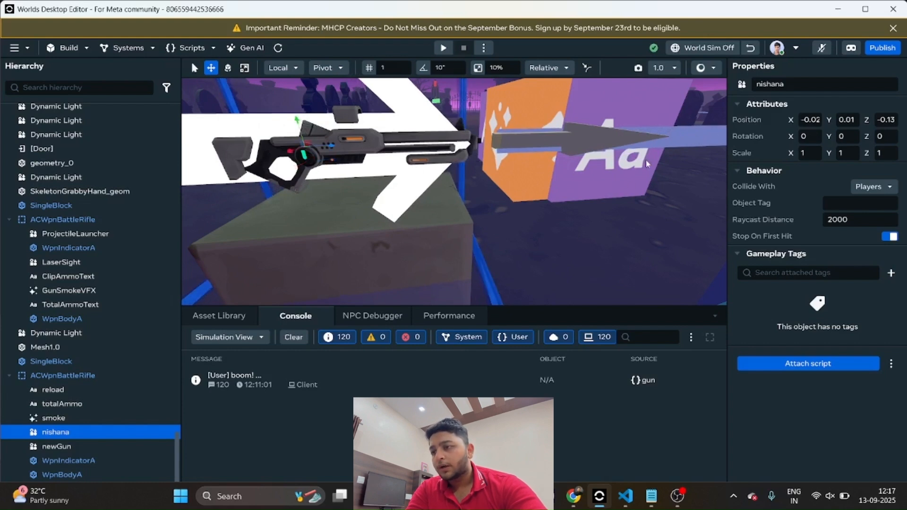
Switch to the Scale tool and collapse the MyFirstWorld group in the hierarchy
{"action": "right_click_drag", "start_coordinate": [646, 160], "coordinate": [439, 163]}
{"action": "left_click", "coordinate": [246, 71]}
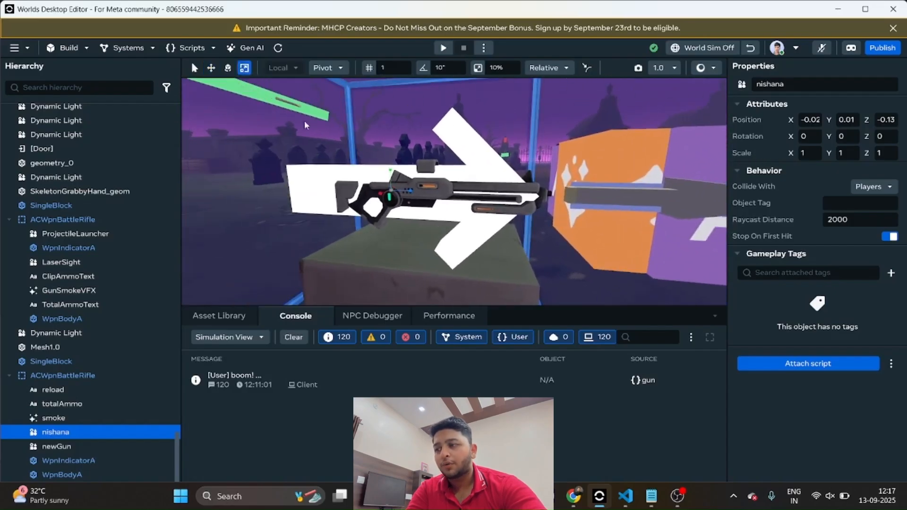
{"action": "left_click", "coordinate": [390, 176]}
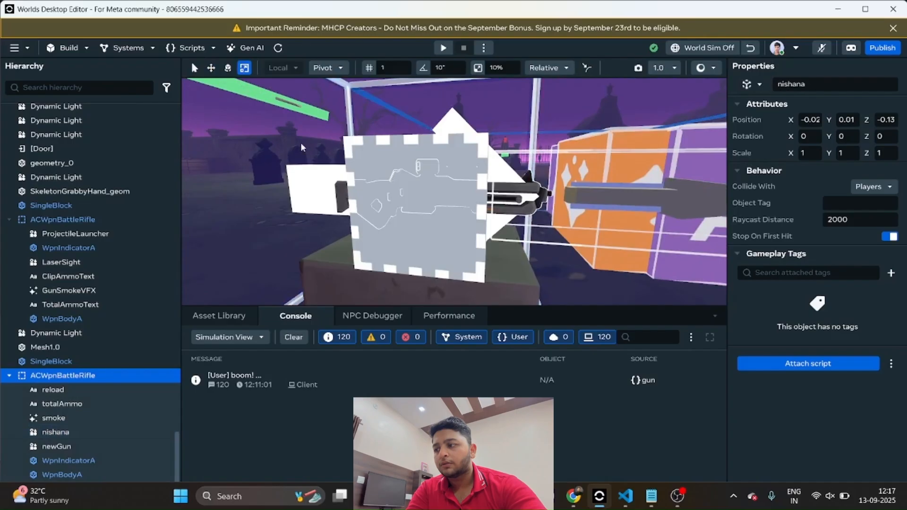
{"action": "left_click", "coordinate": [329, 204]}
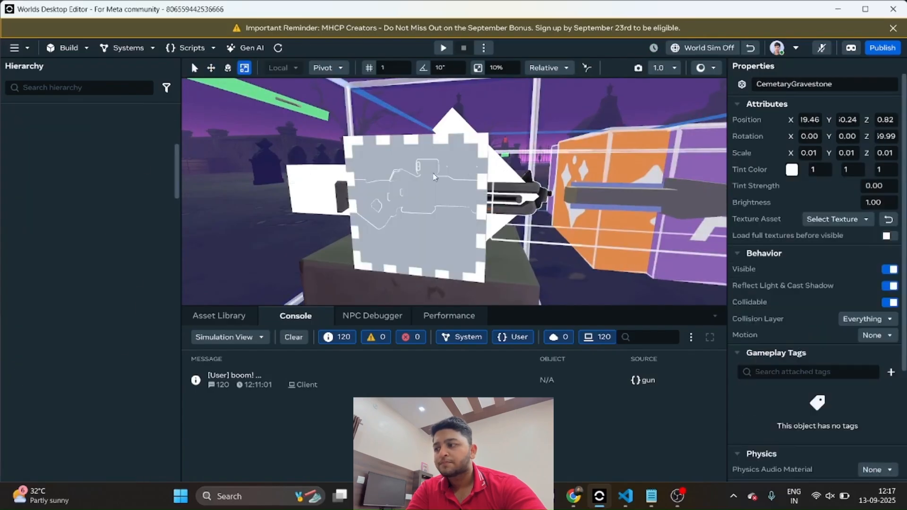
{"action": "scroll", "coordinate": [83, 248], "scroll_direction": "up", "scroll_amount": 3}
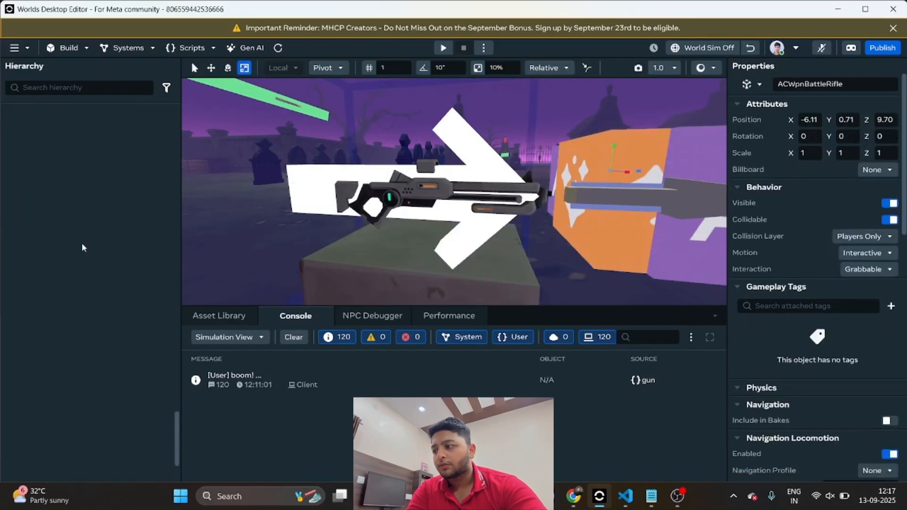
{"action": "scroll", "coordinate": [85, 201], "scroll_direction": "up", "scroll_amount": 5}
{"action": "scroll", "coordinate": [95, 192], "scroll_direction": "up", "scroll_amount": 5}
{"action": "left_click", "coordinate": [95, 191]}
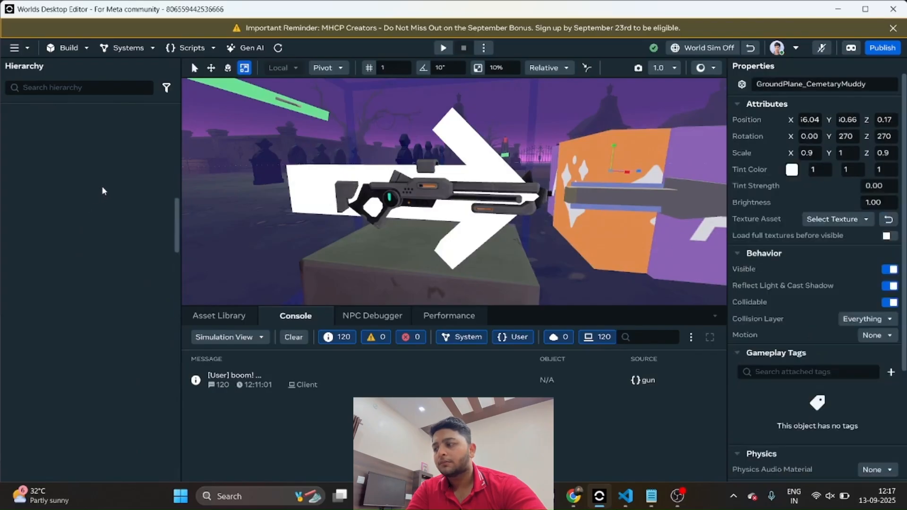
{"action": "scroll", "coordinate": [101, 187], "scroll_direction": "up", "scroll_amount": 12}
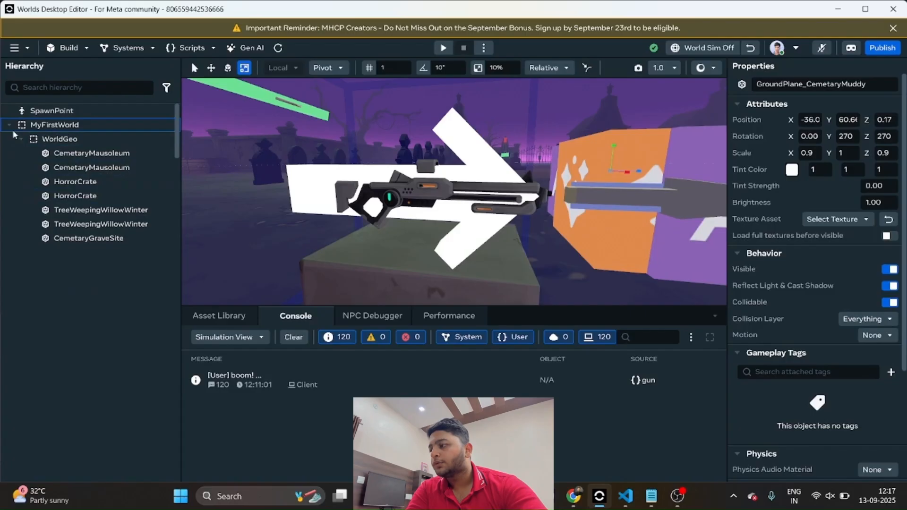
{"action": "left_click", "coordinate": [12, 130]}
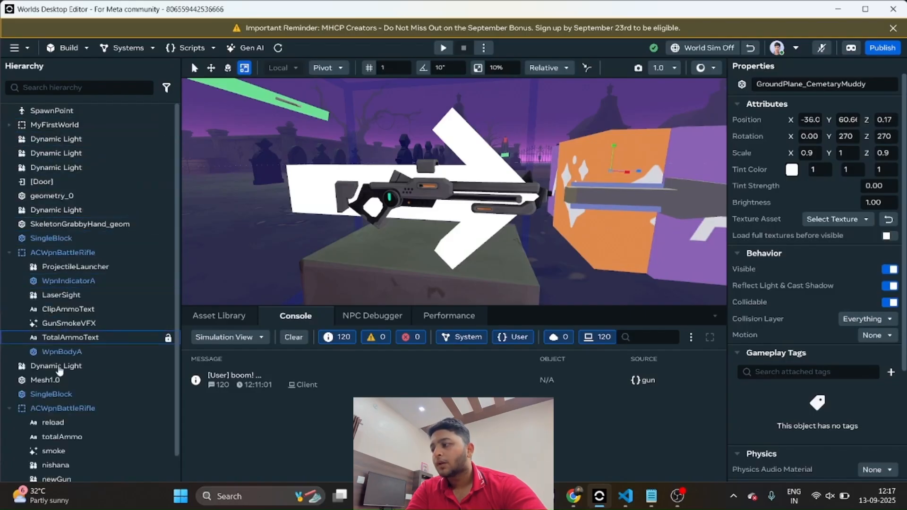
{"action": "scroll", "coordinate": [60, 373], "scroll_direction": "down", "scroll_amount": 1}
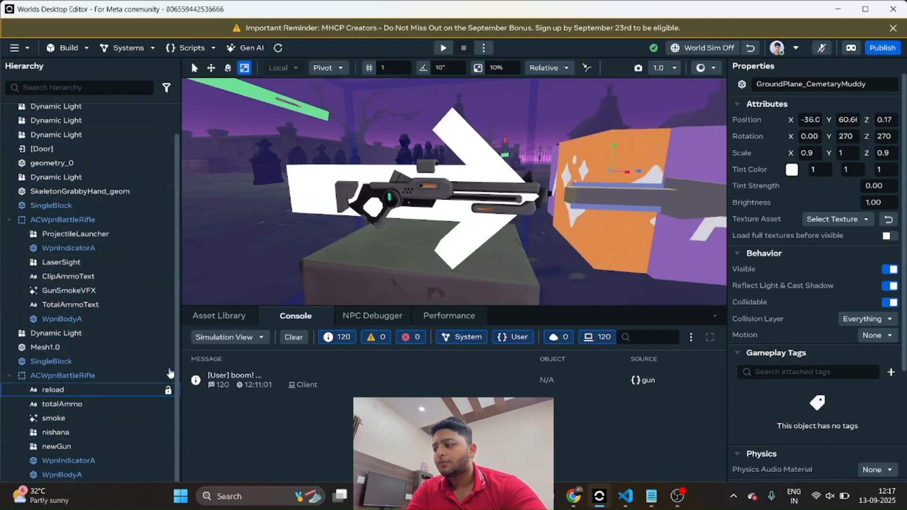
Scale the nishana raycast to about X 0.68, Y 0.45, Z 0.51 and move it forward along the rifle to about Z 0.08
{"action": "left_click", "coordinate": [55, 432]}
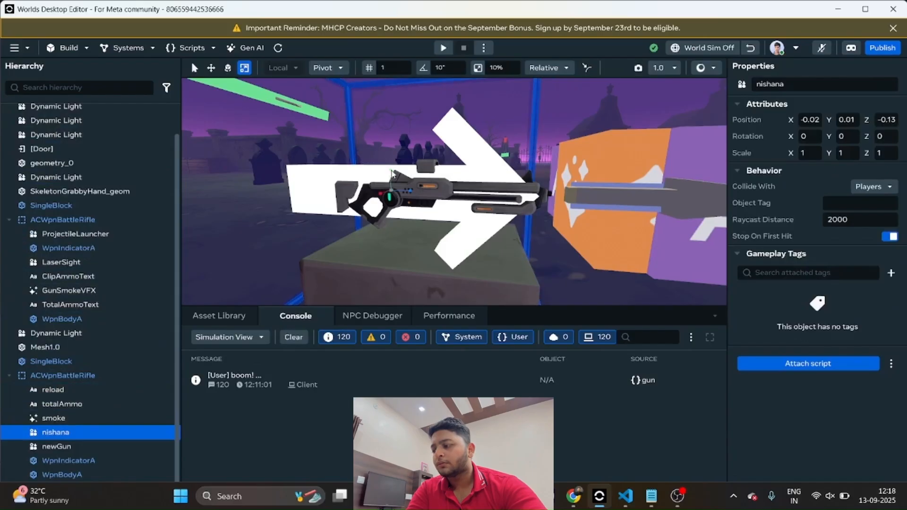
{"action": "left_click_drag", "start_coordinate": [392, 174], "coordinate": [423, 184]}
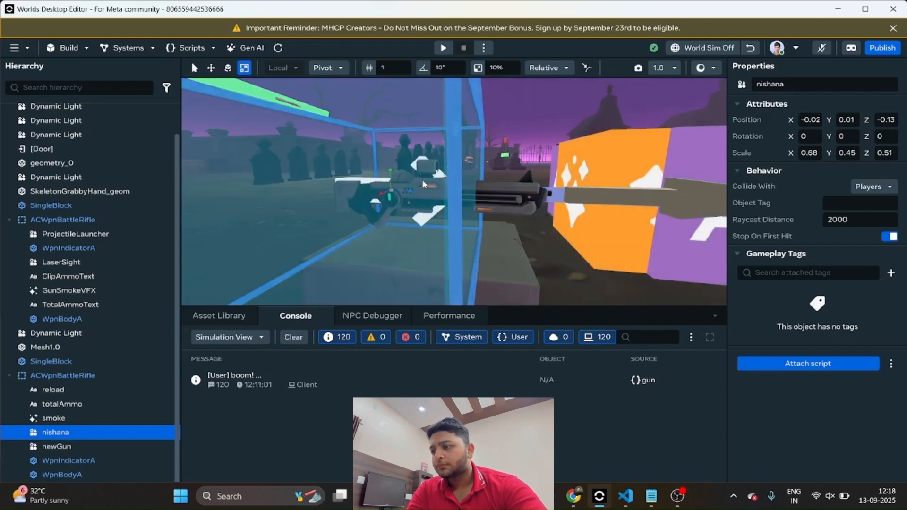
{"action": "left_click", "coordinate": [211, 68]}
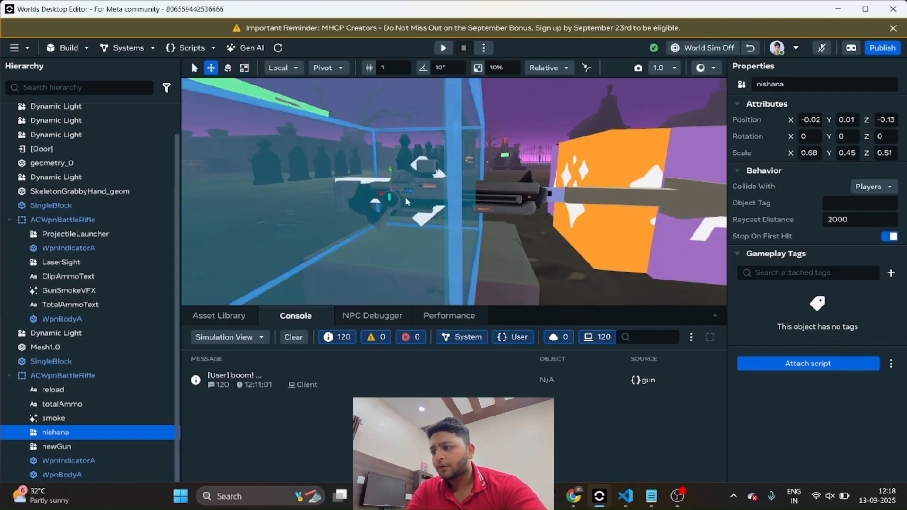
{"action": "left_click_drag", "start_coordinate": [407, 201], "coordinate": [483, 194]}
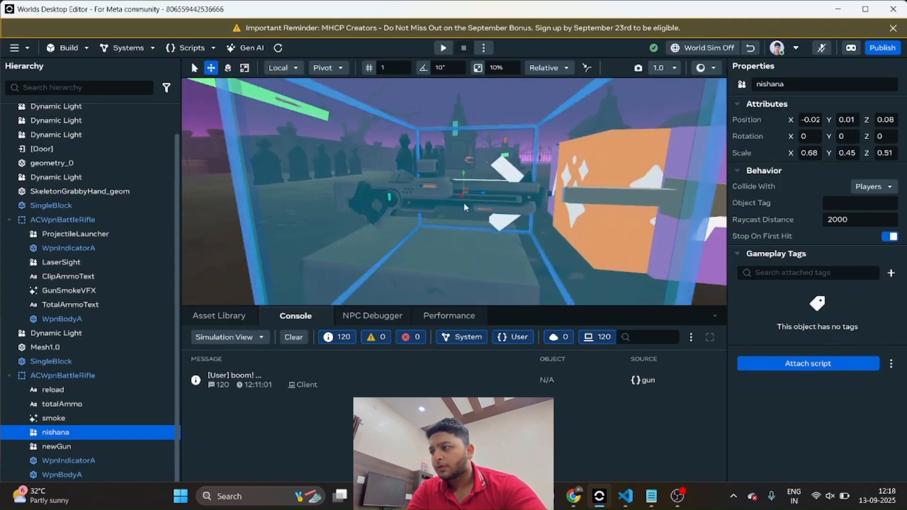
Select the reload text gizmo and move it along its X axis to about X 0.08
{"action": "key", "text": "s"}
{"action": "right_click_drag", "start_coordinate": [463, 203], "coordinate": [520, 244]}
{"action": "key", "text": "d"}
{"action": "key", "text": "w"}
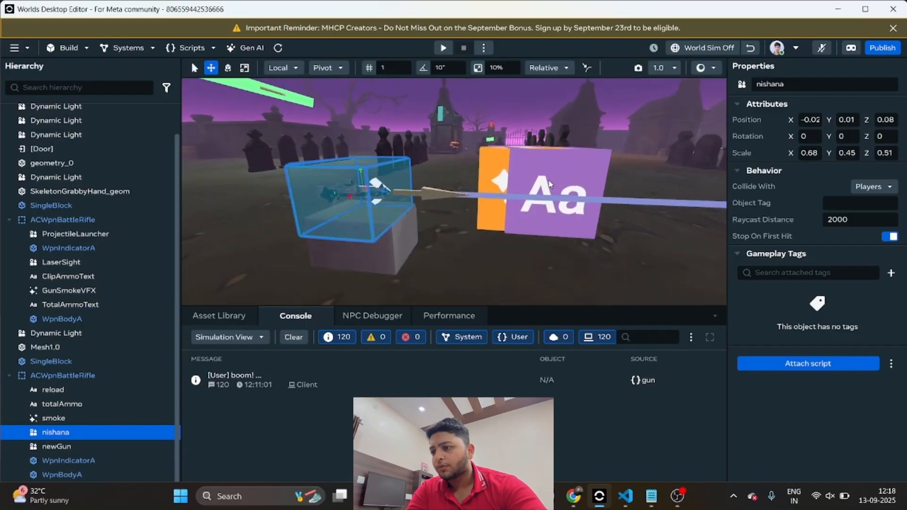
{"action": "left_click", "coordinate": [550, 185]}
{"action": "left_click", "coordinate": [551, 188]}
{"action": "key", "text": "d"}
{"action": "right_click_drag", "start_coordinate": [551, 188], "coordinate": [449, 188]}
{"action": "key", "text": "w"}
{"action": "key", "text": "d"}
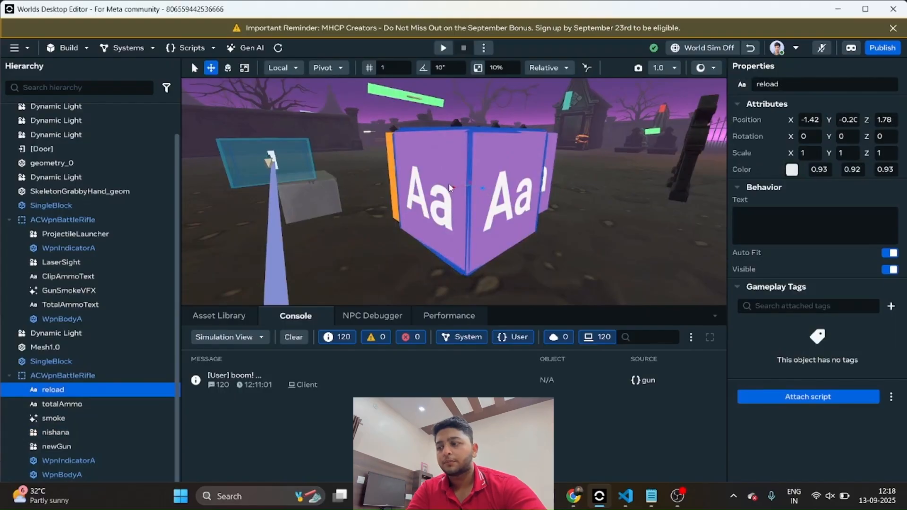
{"action": "left_click_drag", "start_coordinate": [449, 183], "coordinate": [292, 208]}
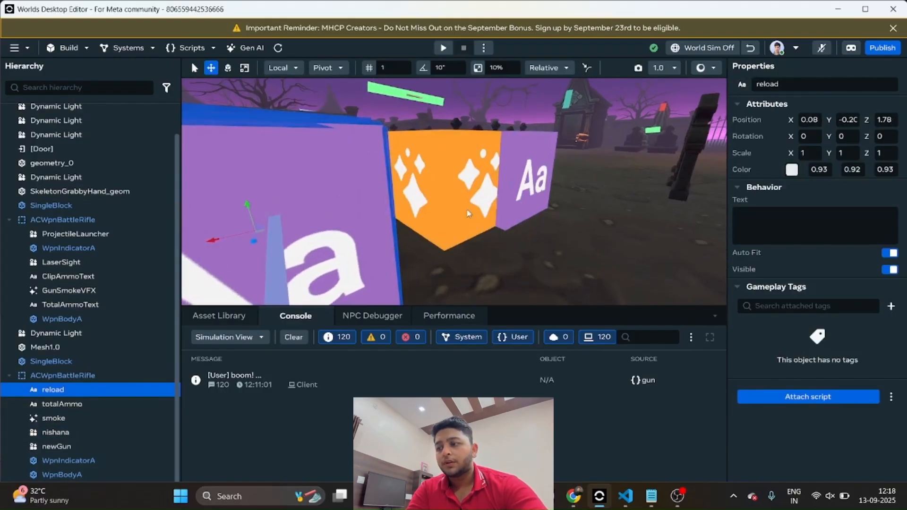
Reposition the reload text beside the rifle at about X 0.90, Y 0.03, Z 1.18, and select the totalAmmo text
{"action": "key", "text": "s"}
{"action": "right_click_drag", "start_coordinate": [467, 214], "coordinate": [398, 214]}
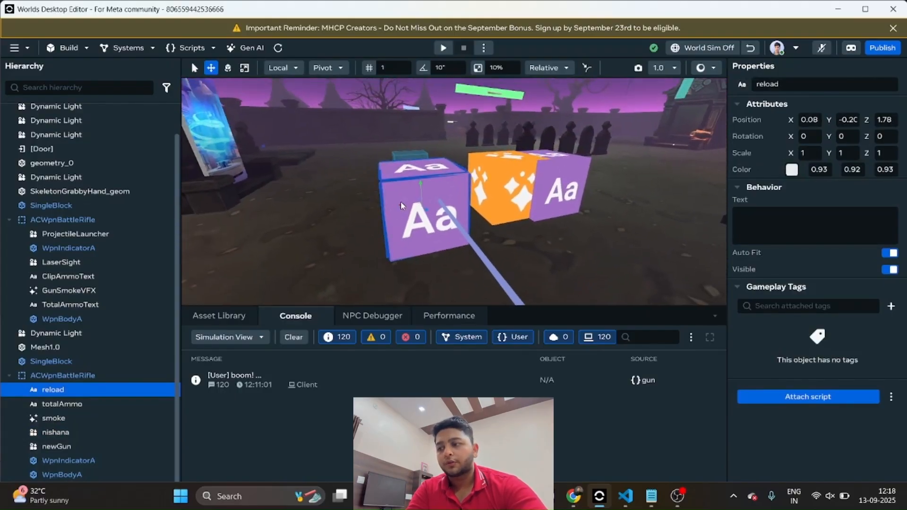
{"action": "left_click_drag", "start_coordinate": [400, 202], "coordinate": [358, 175]}
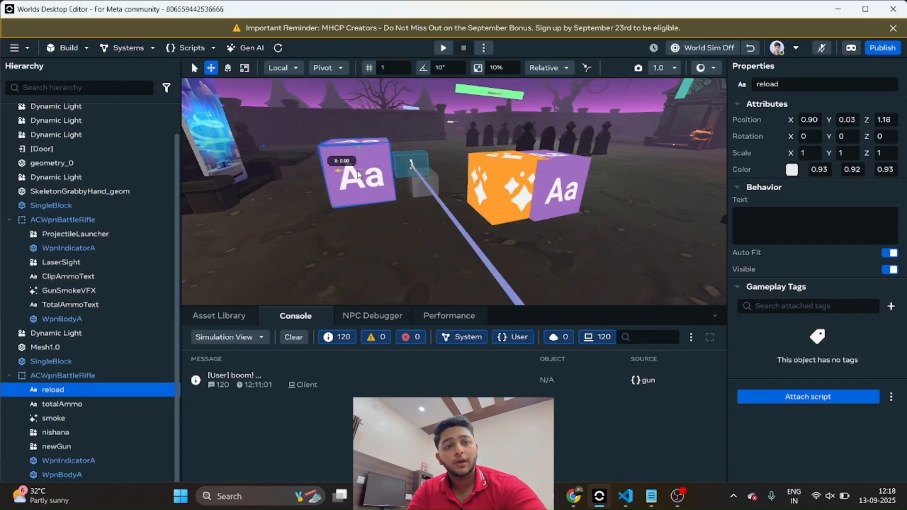
{"action": "left_click", "coordinate": [563, 186]}
{"action": "left_click", "coordinate": [541, 159]}
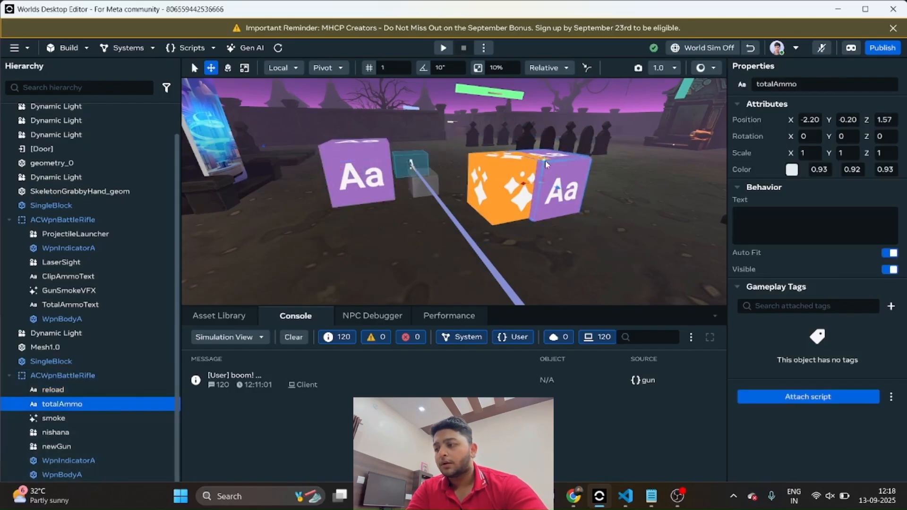
Move the totalAmmo text to about X -1.42, Y 0.42, Z 0.80 and scale it to about X 0.62, Y 0.49, Z 0.29
{"action": "left_click_drag", "start_coordinate": [546, 164], "coordinate": [491, 178]}
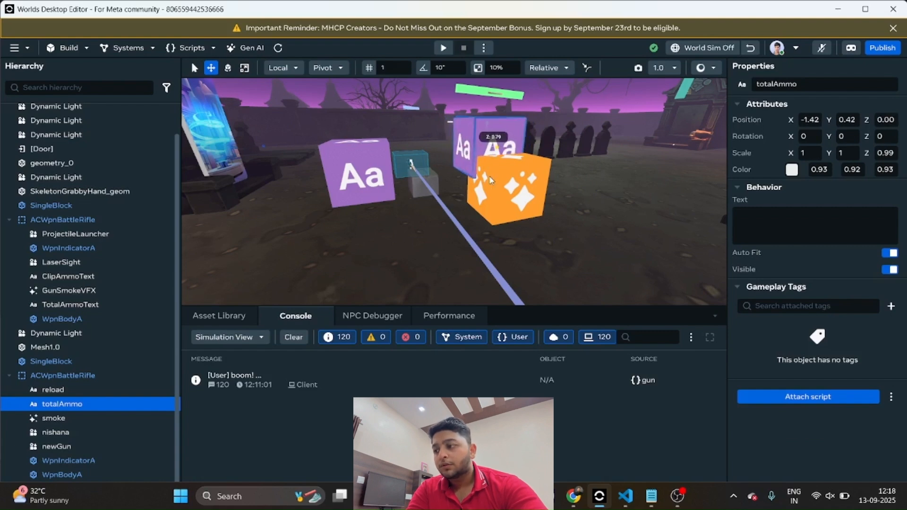
{"action": "left_click", "coordinate": [245, 67]}
{"action": "left_click_drag", "start_coordinate": [488, 121], "coordinate": [486, 137]}
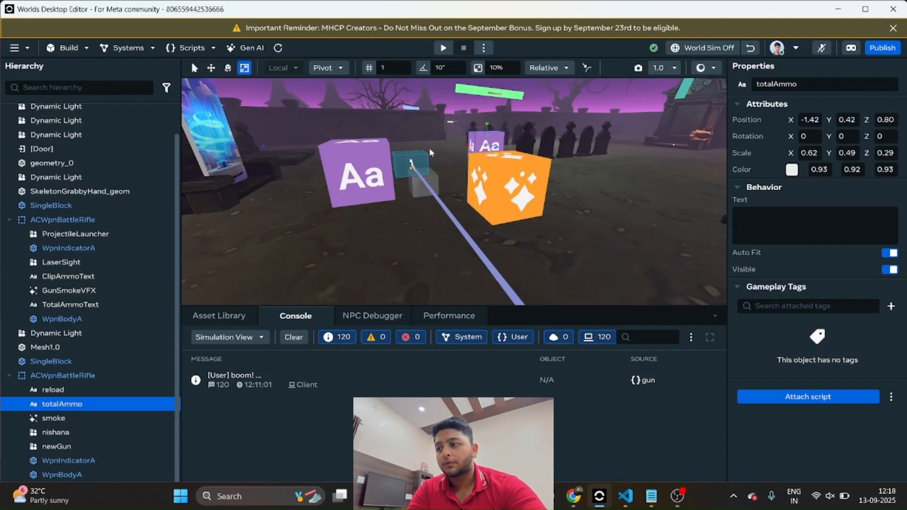
Scale the reload text to about X 0.55, Y 0.50 and switch to the Move tool
{"action": "left_click", "coordinate": [384, 163]}
{"action": "left_click", "coordinate": [363, 149]}
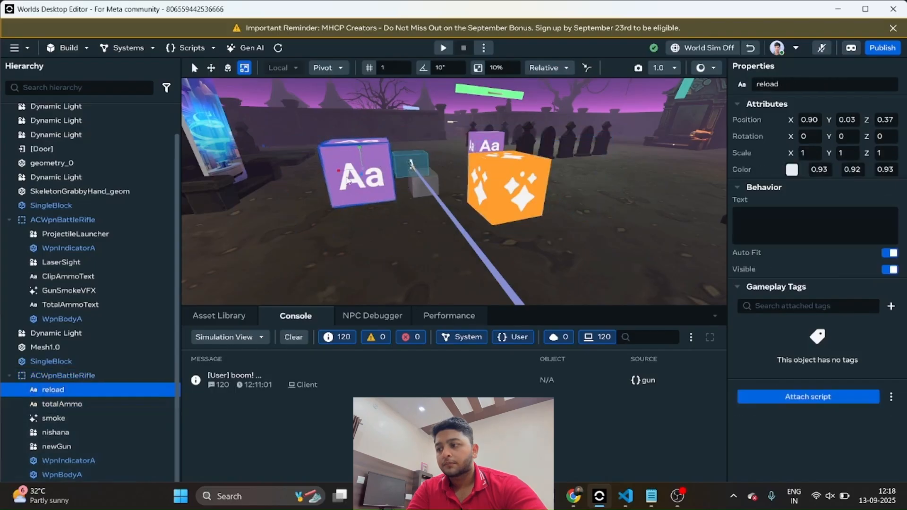
{"action": "left_click_drag", "start_coordinate": [342, 176], "coordinate": [351, 173]}
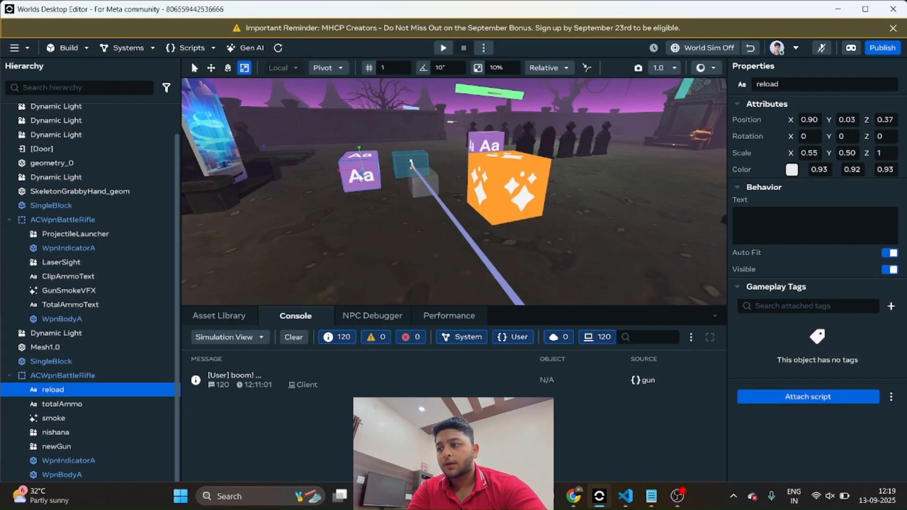
{"action": "left_click", "coordinate": [210, 69]}
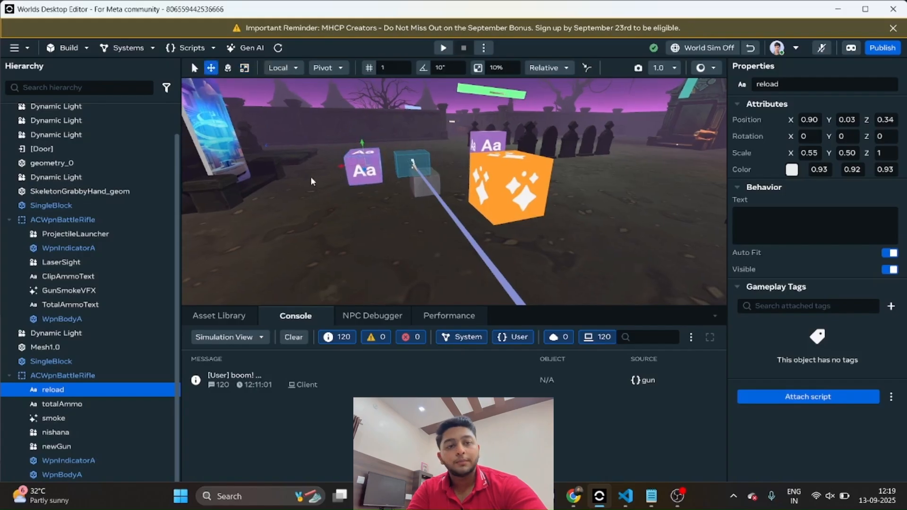
Move the totalAmmo text along its X axis, closer to the rifle, to about X -0.66
{"action": "right_click", "coordinate": [334, 177]}
{"action": "right_click_drag", "start_coordinate": [341, 170], "coordinate": [365, 160]}
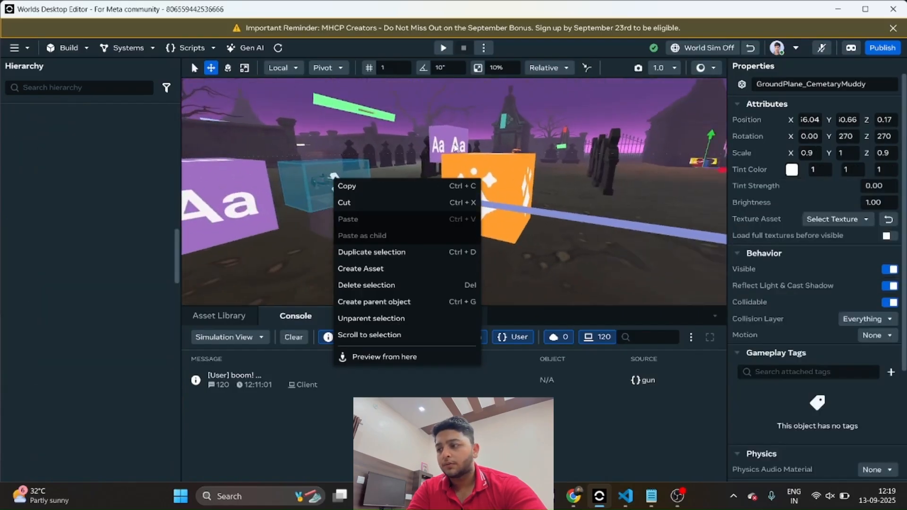
{"action": "left_click", "coordinate": [433, 150]}
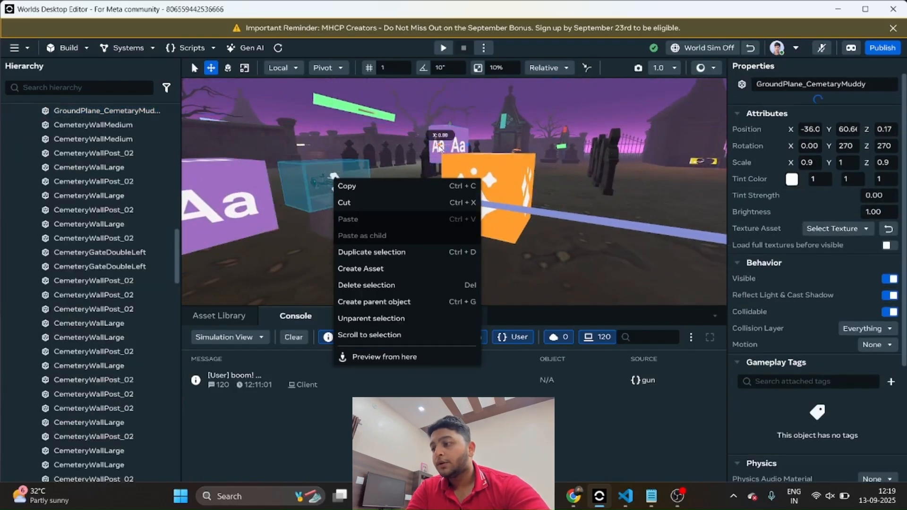
{"action": "left_click_drag", "start_coordinate": [439, 147], "coordinate": [402, 144]}
Move the reload text beside the rifle to about X 0.79, Z 0.03
{"action": "double_click", "coordinate": [246, 218]}
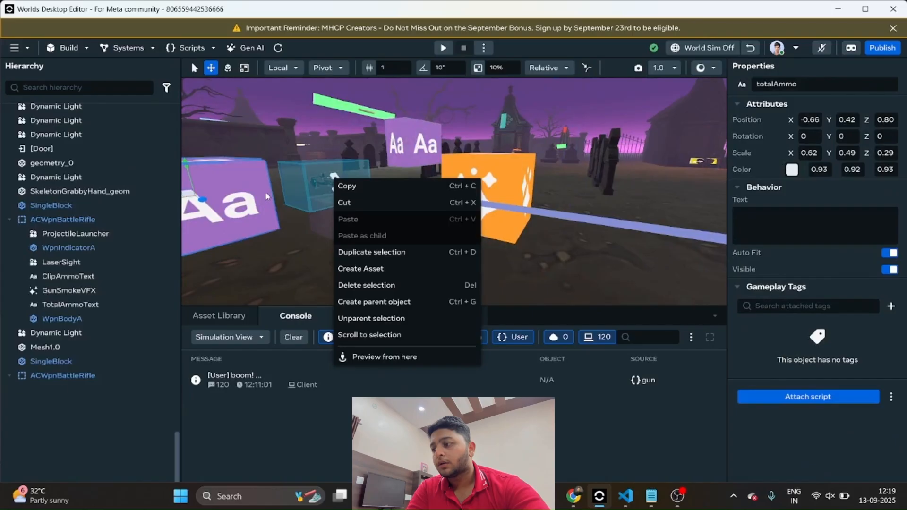
{"action": "key", "text": "a"}
{"action": "right_click_drag", "start_coordinate": [265, 195], "coordinate": [289, 187]}
{"action": "left_click_drag", "start_coordinate": [288, 192], "coordinate": [263, 195]}
Select the smoke particle gizmo and move it to about X -0.44, Y -0.20, Z 0.62
{"action": "double_click", "coordinate": [549, 182]}
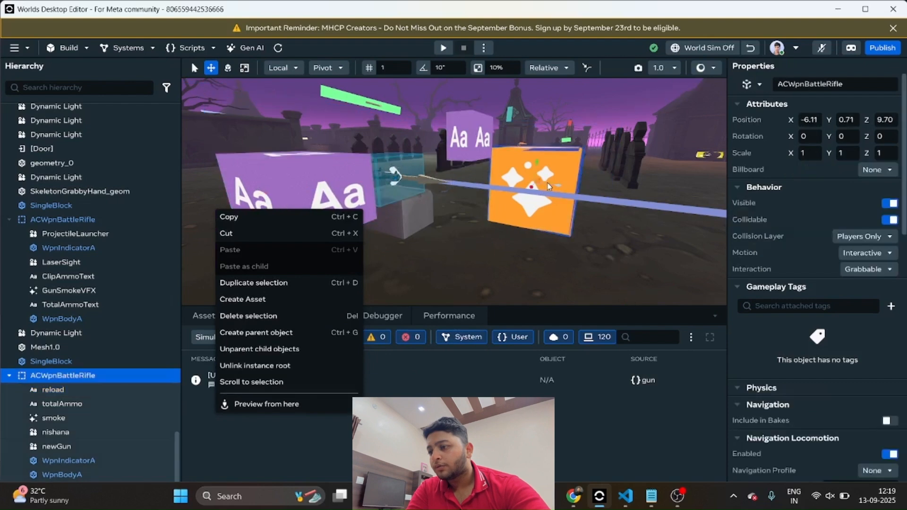
{"action": "left_click", "coordinate": [548, 183]}
{"action": "left_click_drag", "start_coordinate": [548, 183], "coordinate": [439, 208]}
{"action": "right_click_drag", "start_coordinate": [400, 208], "coordinate": [489, 197]}
Scale the smoke gizmo down to about X 0.18, Y 0.14, Z 0.18
{"action": "left_click", "coordinate": [249, 70]}
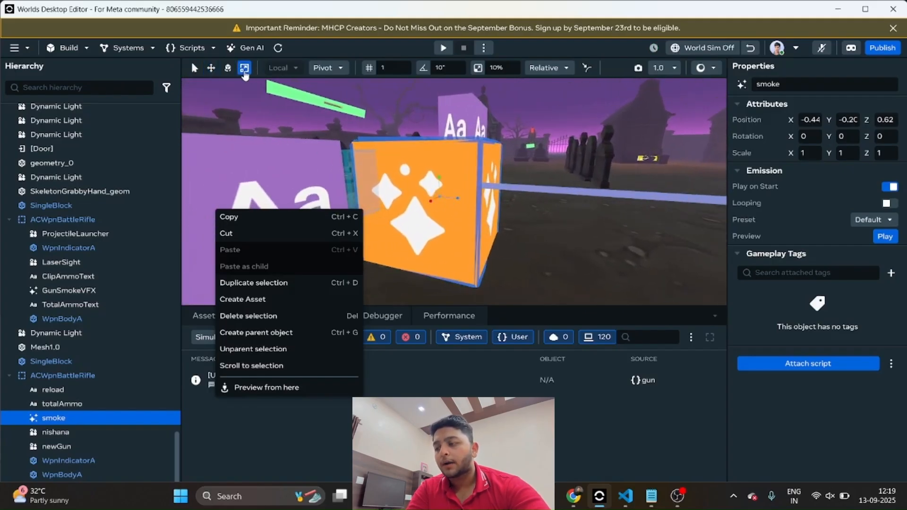
{"action": "left_click_drag", "start_coordinate": [440, 180], "coordinate": [435, 201]}
{"action": "left_click", "coordinate": [434, 202]}
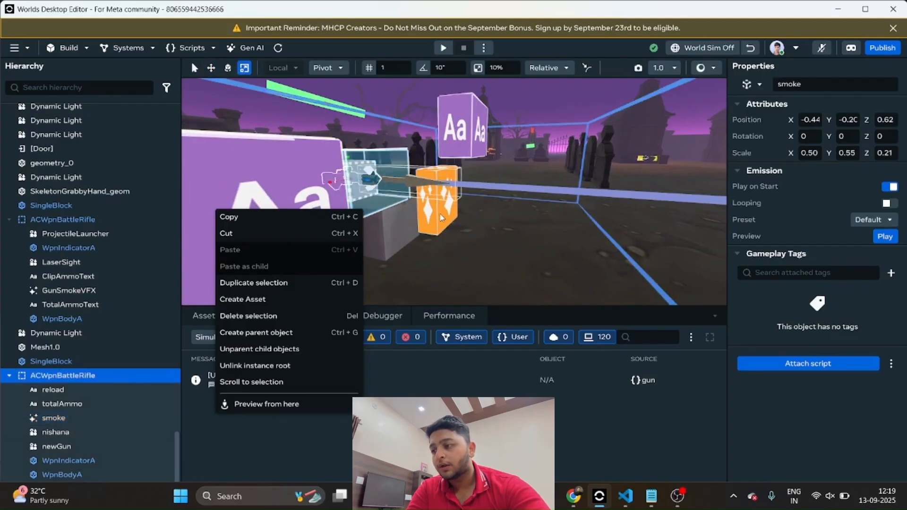
{"action": "left_click", "coordinate": [431, 203]}
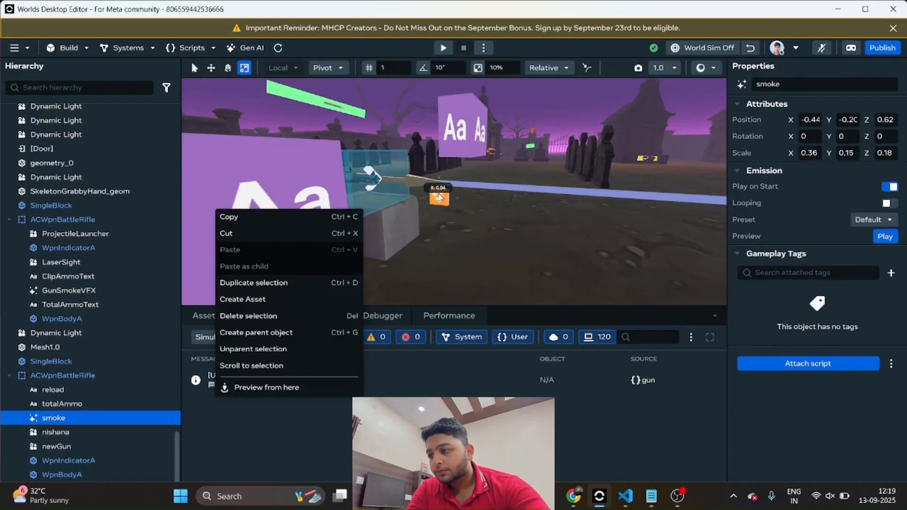
{"action": "left_click_drag", "start_coordinate": [439, 197], "coordinate": [438, 195]}
{"action": "right_click", "coordinate": [439, 195]}
{"action": "left_click", "coordinate": [410, 201]}
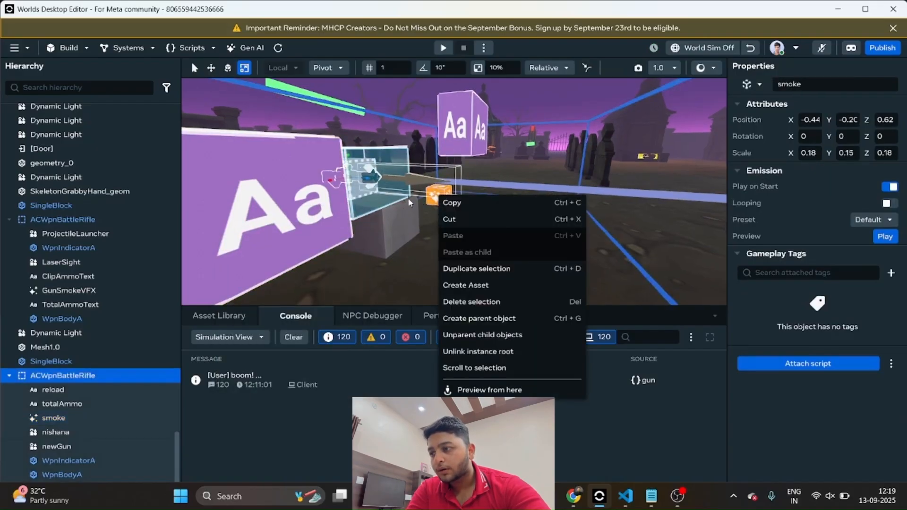
{"action": "right_click", "coordinate": [496, 194]}
{"action": "left_click", "coordinate": [472, 224]}
{"action": "scroll", "coordinate": [472, 224], "scroll_direction": "up", "scroll_amount": 3}
{"action": "left_click", "coordinate": [434, 186]}
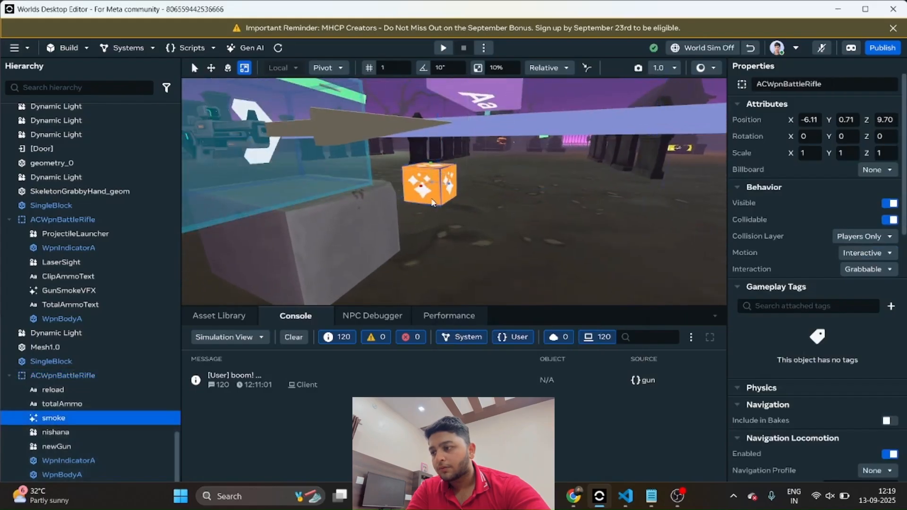
{"action": "left_click_drag", "start_coordinate": [432, 163], "coordinate": [433, 170]}
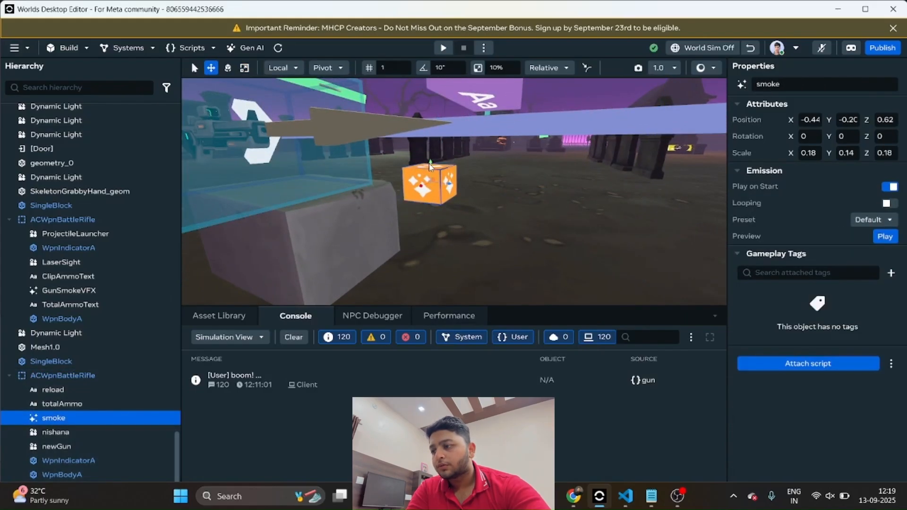
Position the smoke gizmo at the rifle's muzzle, at about X 0, Y 0, Z 0.46
{"action": "left_click_drag", "start_coordinate": [429, 164], "coordinate": [296, 142]}
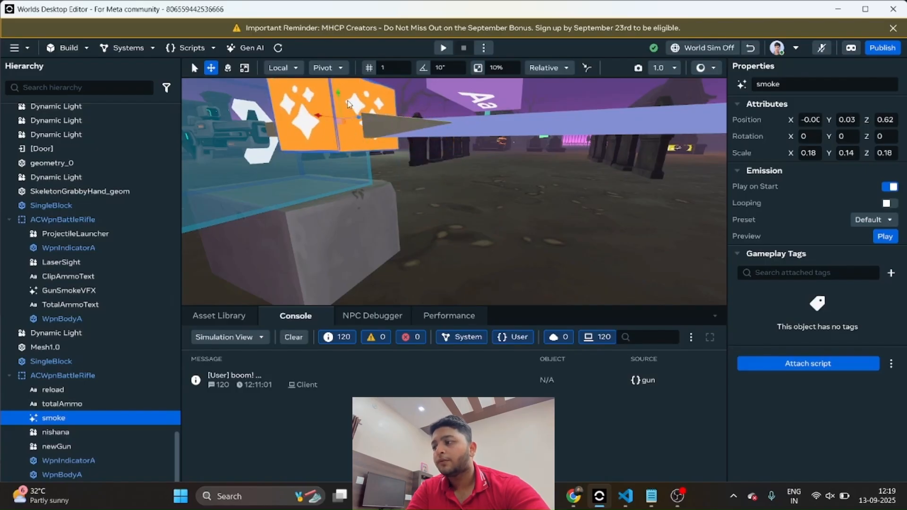
{"action": "left_click_drag", "start_coordinate": [337, 97], "coordinate": [307, 132]}
{"action": "key", "text": "w"}
{"action": "right_click_drag", "start_coordinate": [241, 159], "coordinate": [470, 160]}
{"action": "key", "text": "s"}
{"action": "key", "text": "w"}
{"action": "key", "text": "w"}
{"action": "key", "text": "s"}
{"action": "key", "text": "w"}
{"action": "left_click_drag", "start_coordinate": [458, 151], "coordinate": [449, 153]}
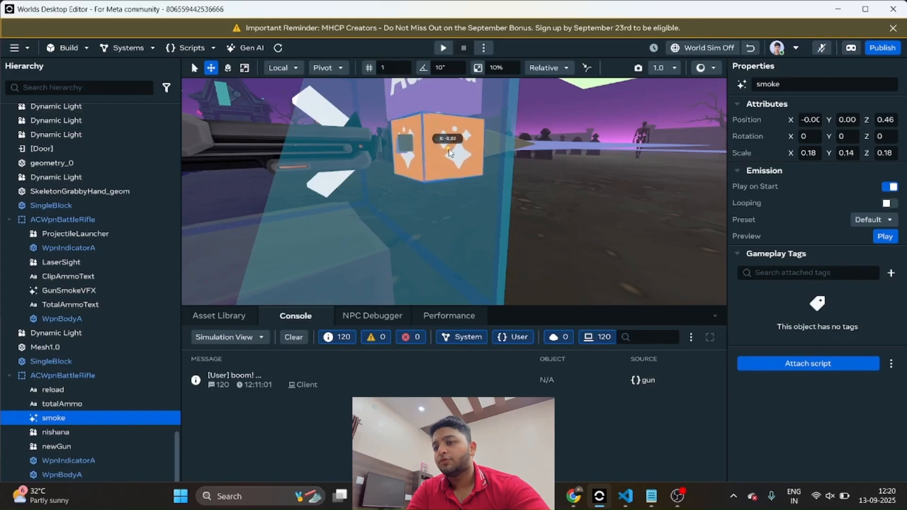
Collapse the MyFirstWorld group in the hierarchy and select the ACWpnBattleRifle that contains the reload and totalAmmo texts
{"action": "left_click", "coordinate": [557, 180]}
{"action": "key", "text": "s"}
{"action": "right_click_drag", "start_coordinate": [558, 194], "coordinate": [536, 210]}
{"action": "key", "text": "s"}
{"action": "key", "text": "d"}
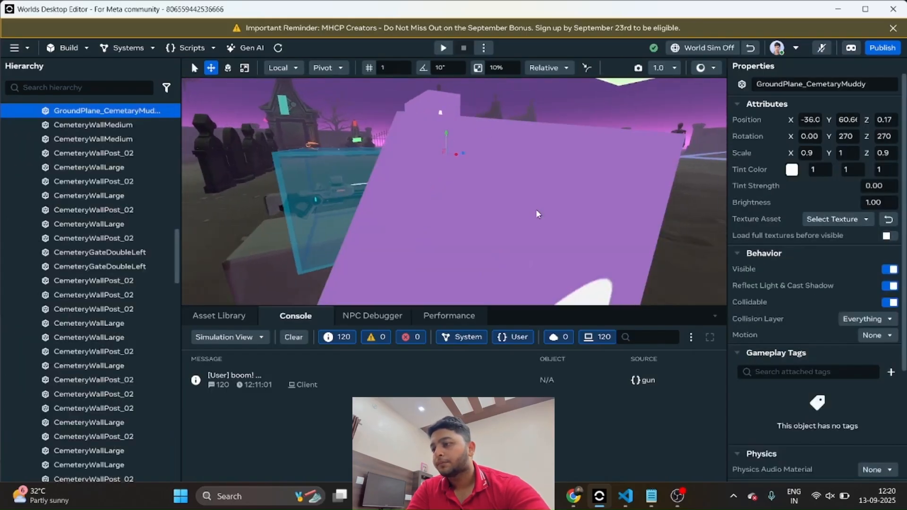
{"action": "key", "text": "w"}
{"action": "key", "text": "a"}
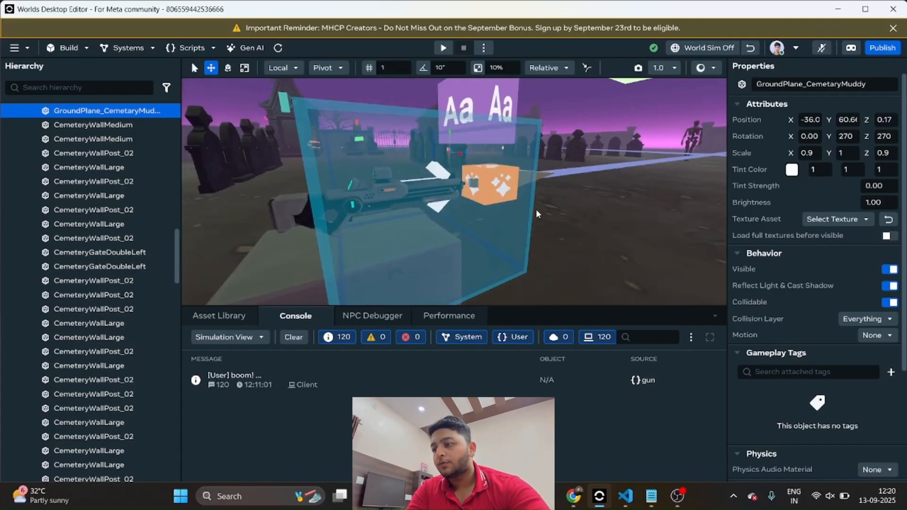
{"action": "scroll", "coordinate": [14, 132], "scroll_direction": "up", "scroll_amount": 20}
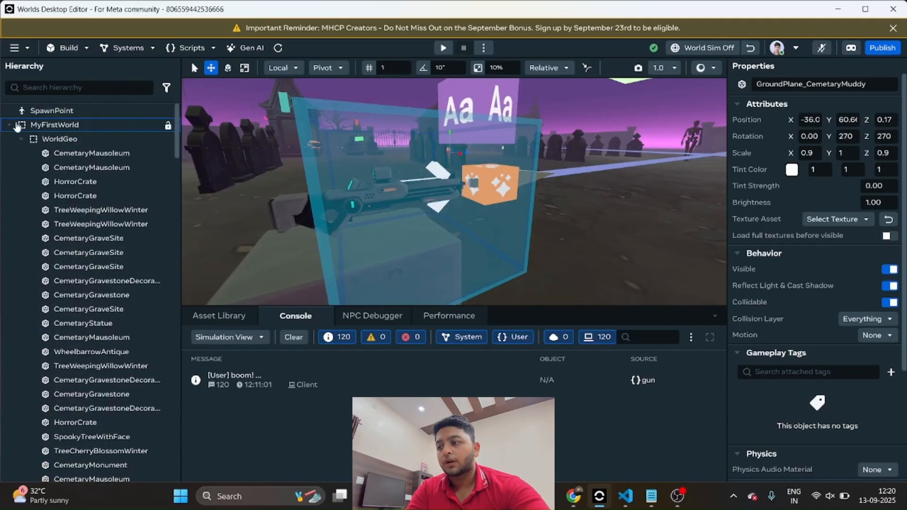
{"action": "left_click", "coordinate": [16, 126]}
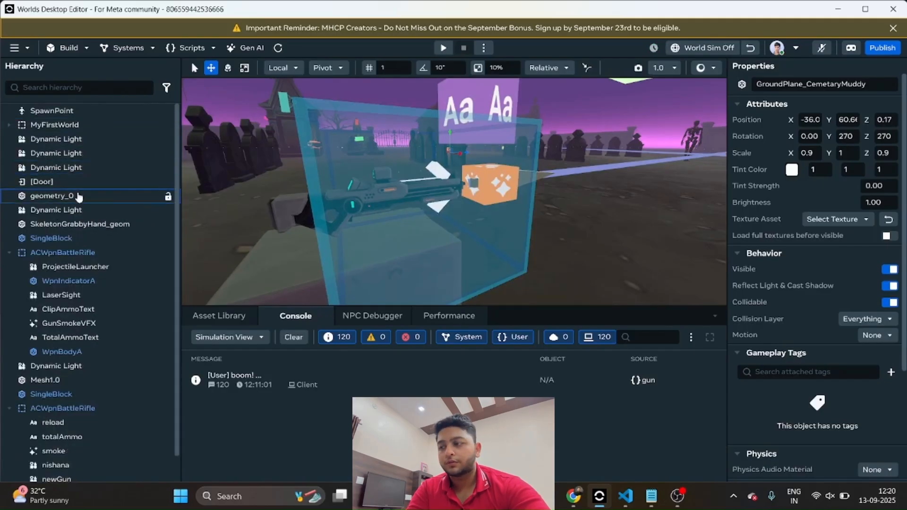
{"action": "scroll", "coordinate": [80, 205], "scroll_direction": "down", "scroll_amount": 1}
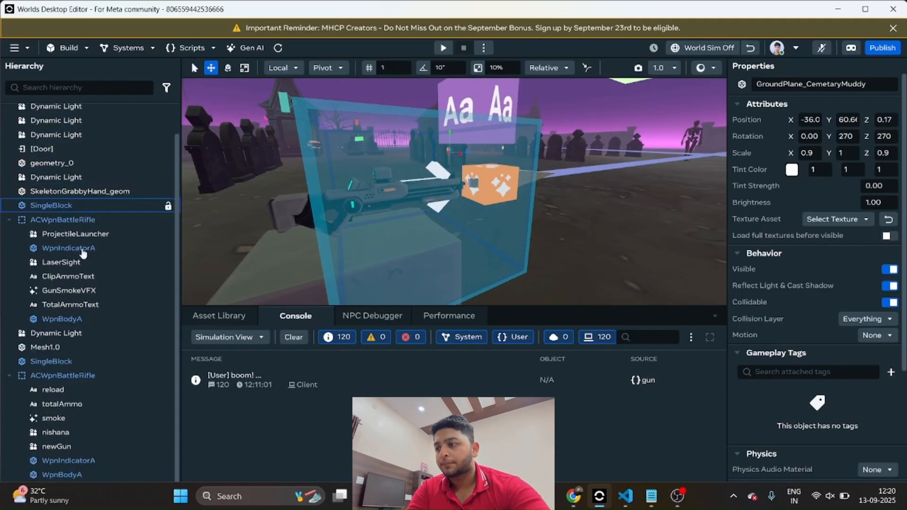
{"action": "double_click", "coordinate": [46, 378]}
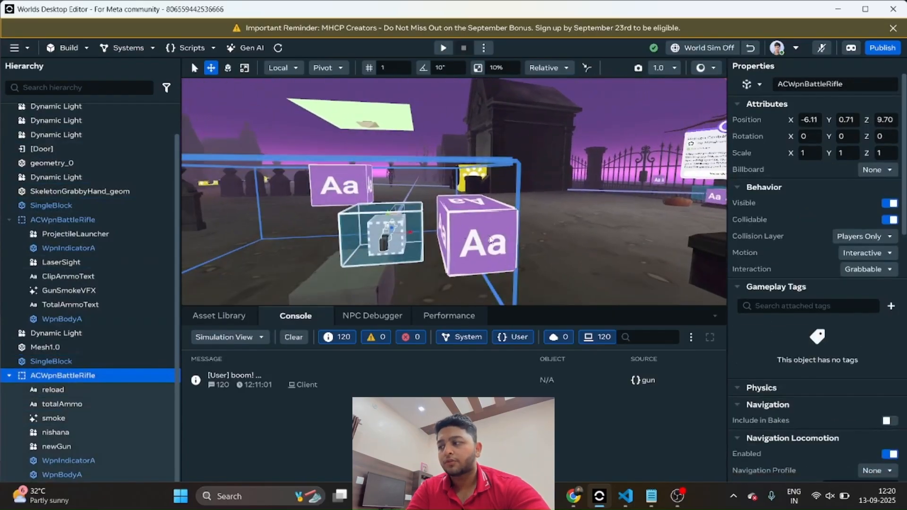
Select the reload text and move it forward along its Z axis to about Z 1.18
{"action": "left_click", "coordinate": [461, 232]}
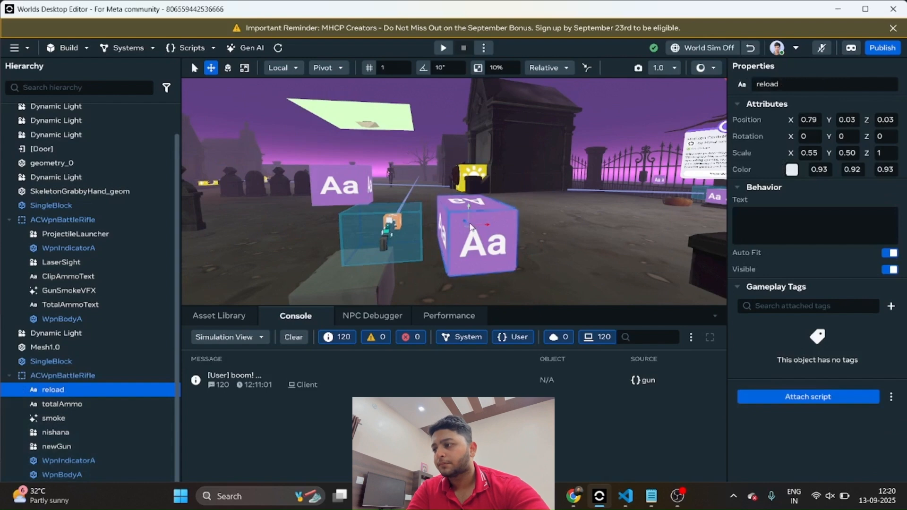
{"action": "key", "text": "a"}
{"action": "right_click_drag", "start_coordinate": [469, 227], "coordinate": [509, 221]}
{"action": "key", "text": "w"}
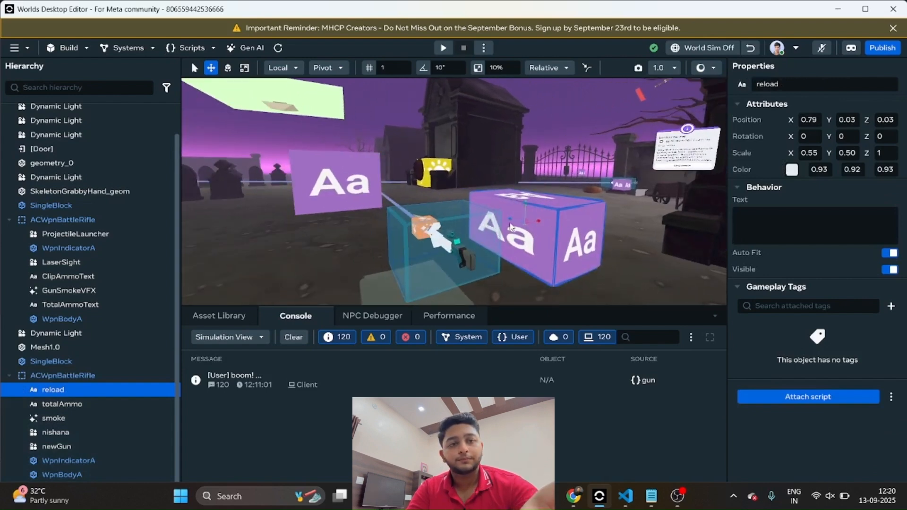
{"action": "left_click_drag", "start_coordinate": [510, 221], "coordinate": [456, 209]}
Scale the reload text down to about X 0.42, Y 0.29, Z 0.35
{"action": "left_click", "coordinate": [462, 236]}
{"action": "key", "text": "a"}
{"action": "right_click_drag", "start_coordinate": [462, 236], "coordinate": [691, 215]}
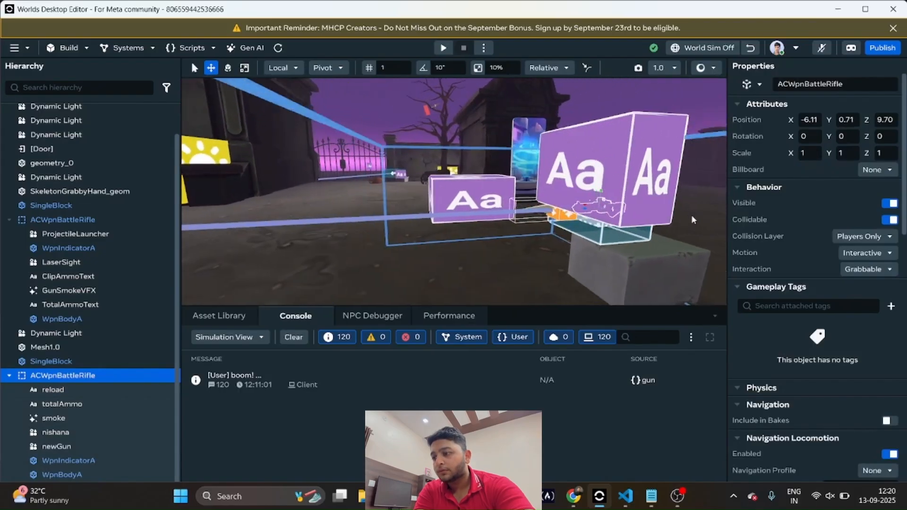
{"action": "left_click", "coordinate": [480, 191]}
{"action": "left_click", "coordinate": [245, 69]}
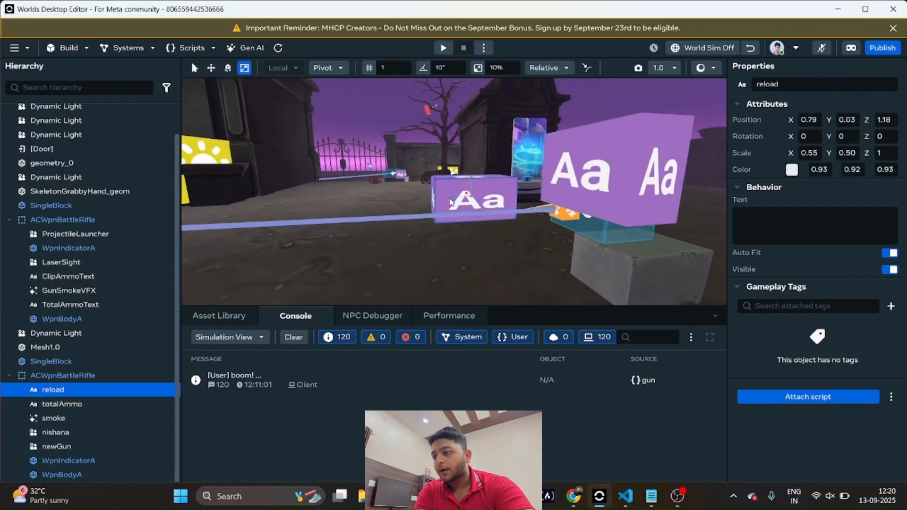
{"action": "mouse_move", "coordinate": [453, 202]}
{"action": "left_mouse_down"}
{"action": "mouse_move", "coordinate": [470, 181]}
{"action": "mouse_move", "coordinate": [451, 196]}
{"action": "mouse_move", "coordinate": [460, 202]}
{"action": "left_mouse_up"}
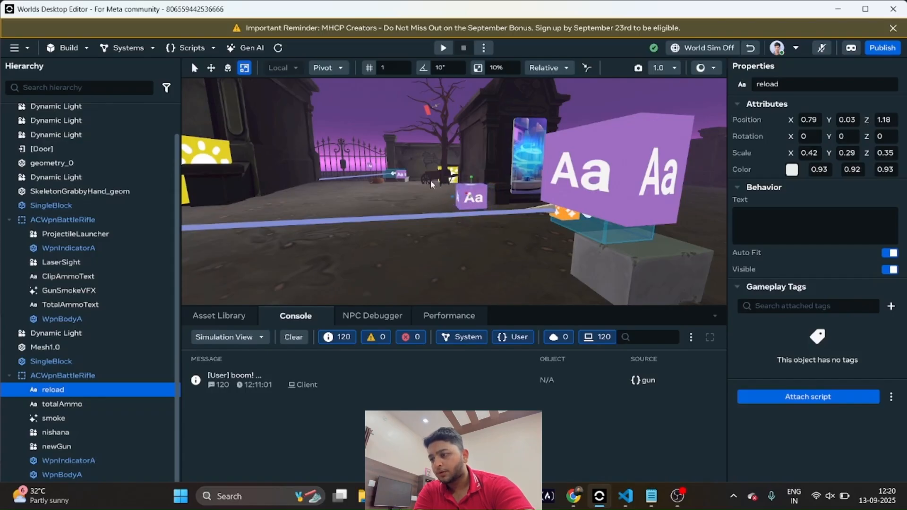
Adjust the reload text's scale to about X 0.35, Z 0.59
{"action": "key", "text": "w"}
{"action": "right_click_drag", "start_coordinate": [452, 195], "coordinate": [599, 198]}
{"action": "key", "text": "d"}
{"action": "key", "text": "a"}
{"action": "left_click_drag", "start_coordinate": [524, 196], "coordinate": [529, 186]}
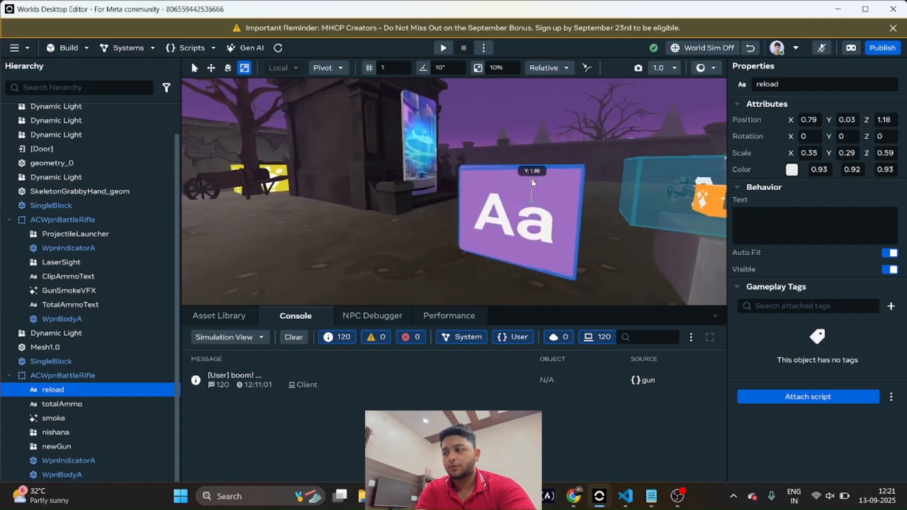
Rotate the totalAmmo text about its Y axis to about 179.4 degrees
{"action": "left_click", "coordinate": [228, 68]}
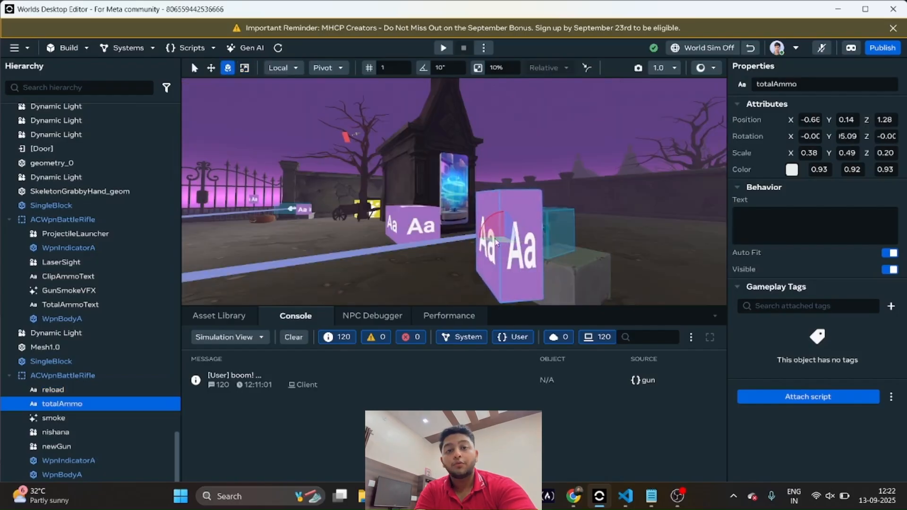
{"action": "left_click_drag", "start_coordinate": [496, 242], "coordinate": [583, 226]}
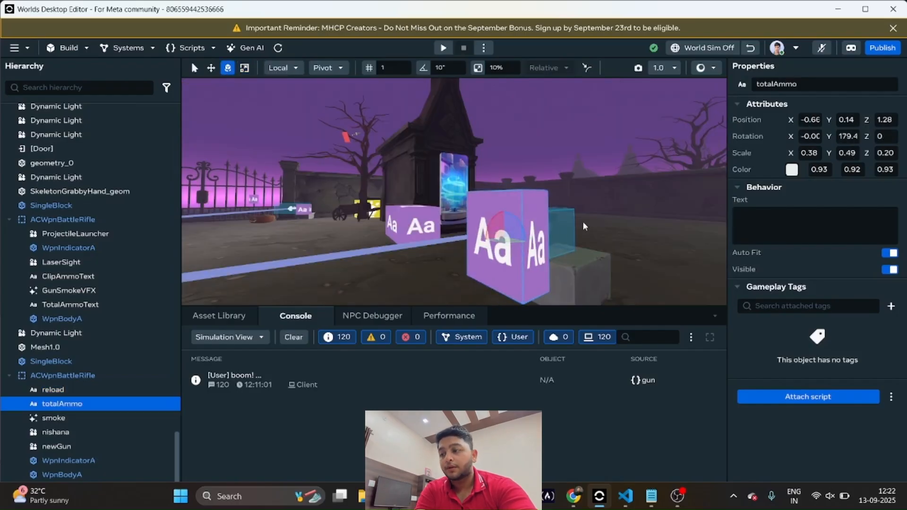
Select the whole ACWpnBattleRifle with its text and smoke children, and open the list of scripts
{"action": "left_click", "coordinate": [628, 251]}
{"action": "key", "text": "s"}
{"action": "right_click_drag", "start_coordinate": [601, 278], "coordinate": [726, 300]}
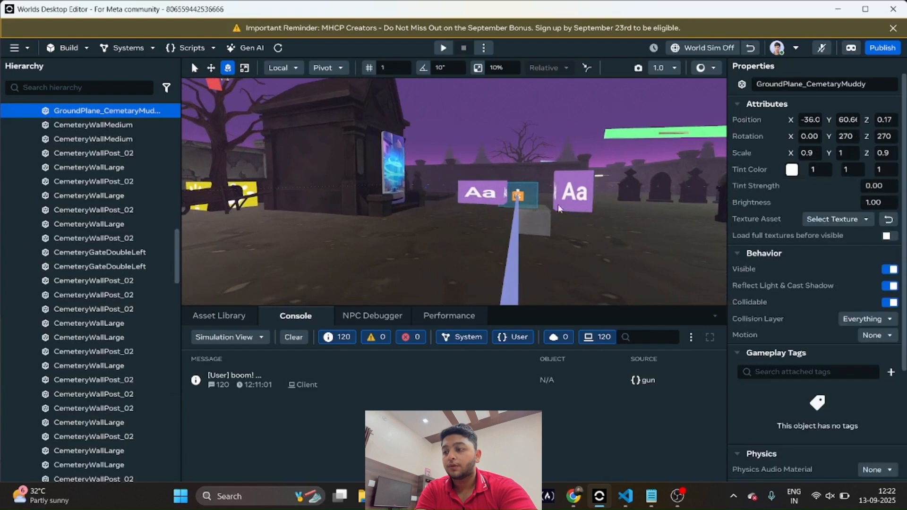
{"action": "right_click_drag", "start_coordinate": [560, 208], "coordinate": [496, 213]}
{"action": "scroll", "coordinate": [6, 168], "scroll_direction": "up", "scroll_amount": 16}
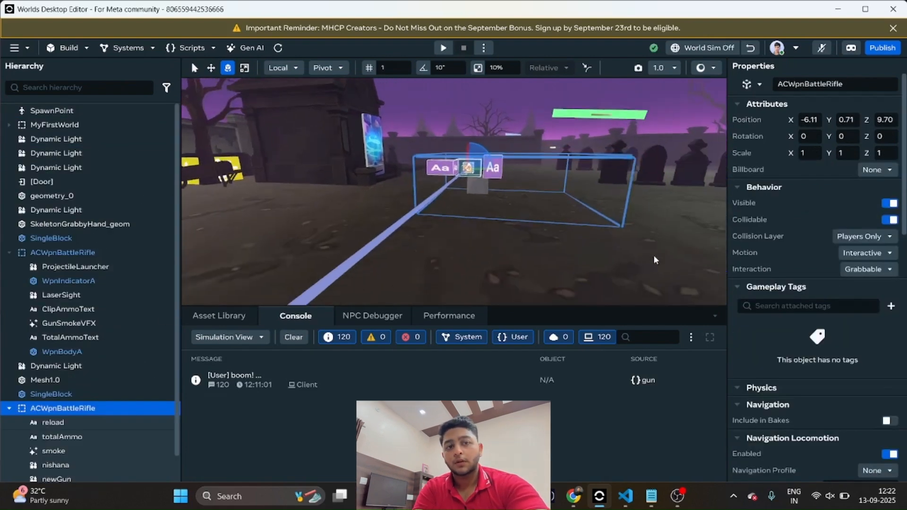
{"action": "right_click_drag", "start_coordinate": [653, 254], "coordinate": [626, 184]}
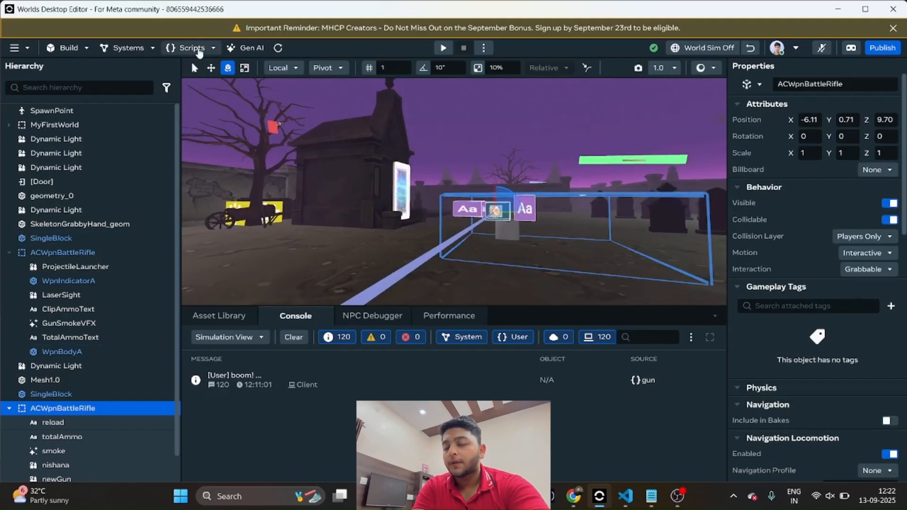
{"action": "left_click", "coordinate": [199, 49]}
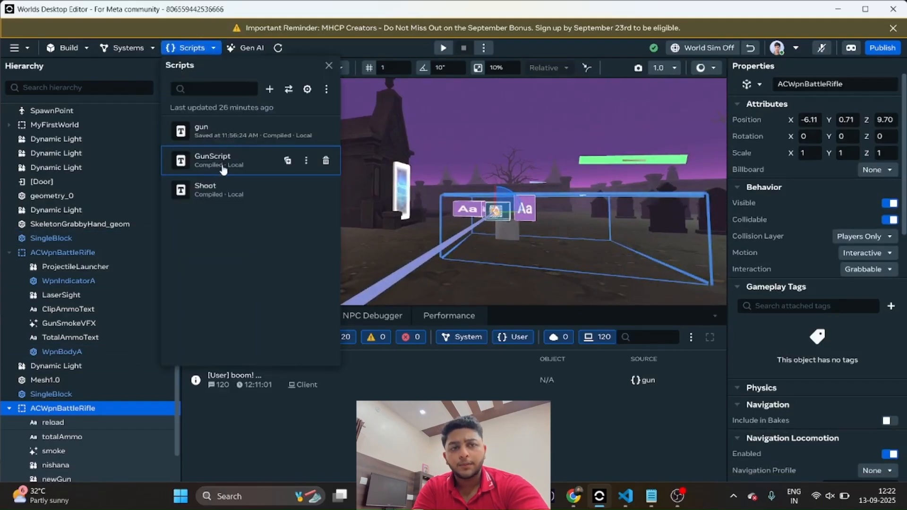
Remove the gun:Shoot script from the ACWpnBattleRifle that holds the reload text and attach GunScript:GunScript instead
{"action": "left_click", "coordinate": [74, 413]}
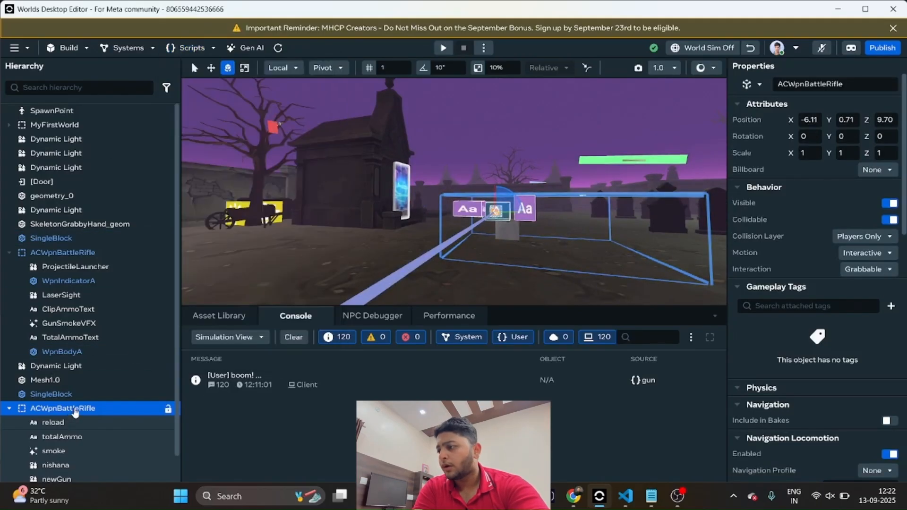
{"action": "scroll", "coordinate": [840, 296], "scroll_direction": "down", "scroll_amount": 8}
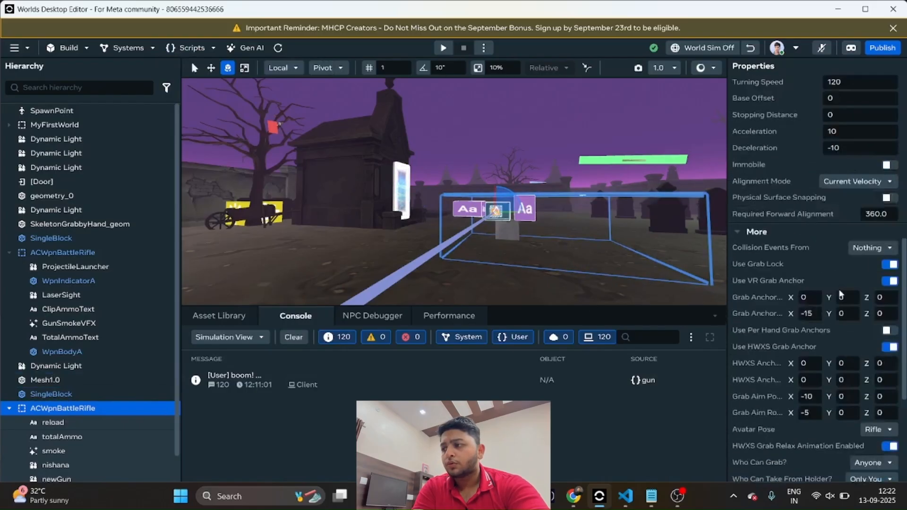
{"action": "scroll", "coordinate": [841, 295], "scroll_direction": "down", "scroll_amount": 5}
{"action": "left_click", "coordinate": [895, 426]}
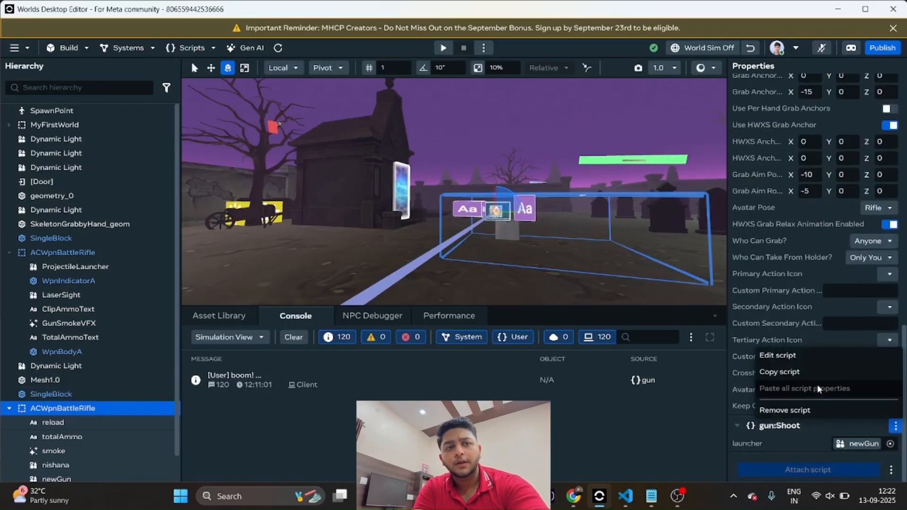
{"action": "left_click", "coordinate": [770, 409]}
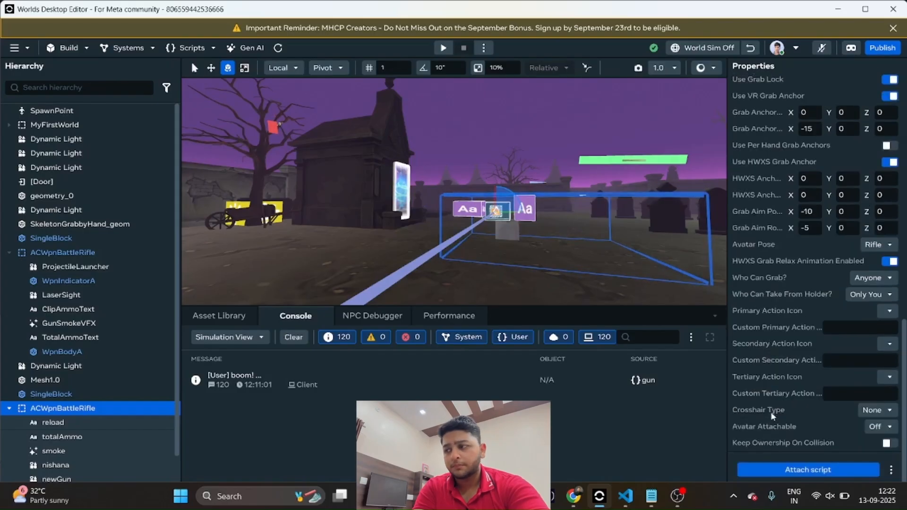
{"action": "left_click", "coordinate": [787, 469]}
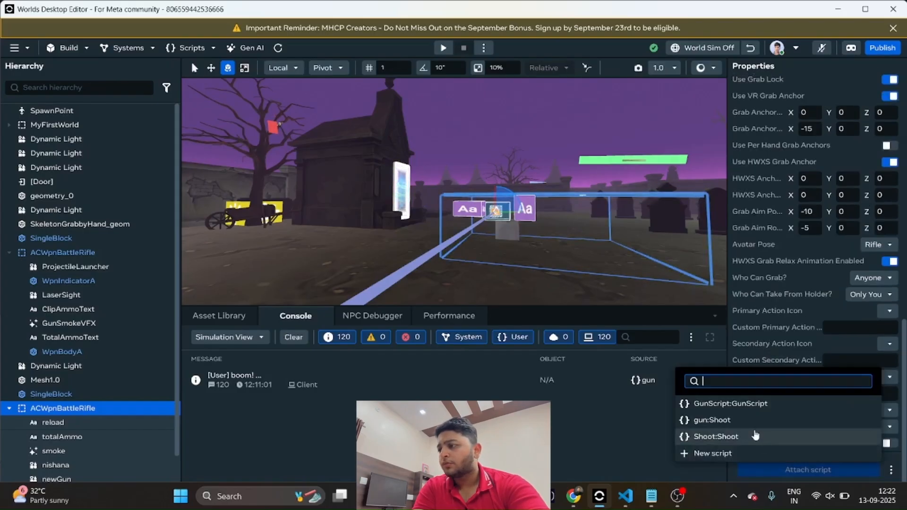
{"action": "left_click", "coordinate": [711, 405]}
Switch to Visual Studio Code and review GunScript.ts, from its property definitions through the start method and the grab and drop events
{"action": "left_click", "coordinate": [627, 496]}
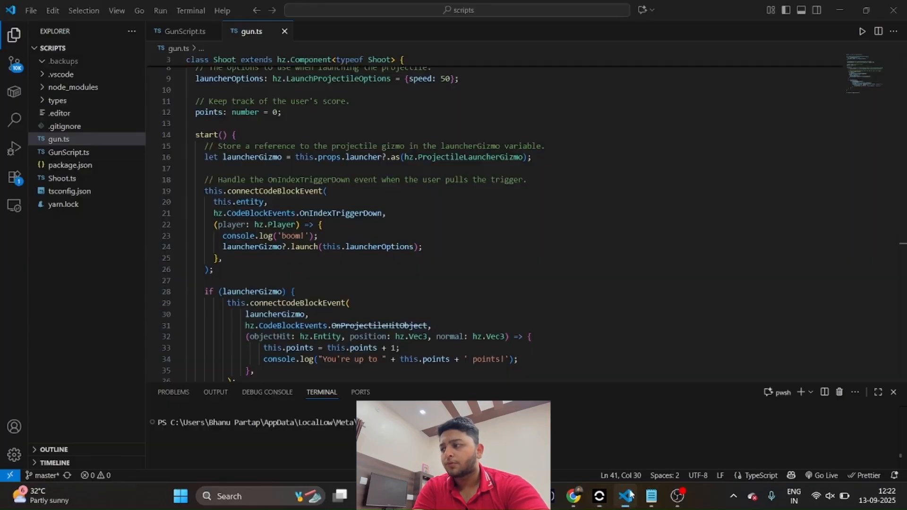
{"action": "left_click", "coordinate": [69, 153]}
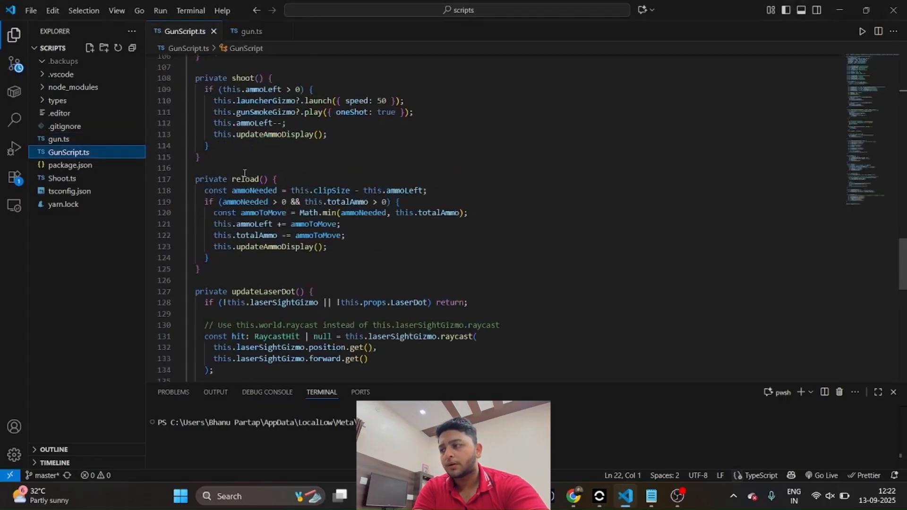
{"action": "scroll", "coordinate": [245, 173], "scroll_direction": "up", "scroll_amount": 20}
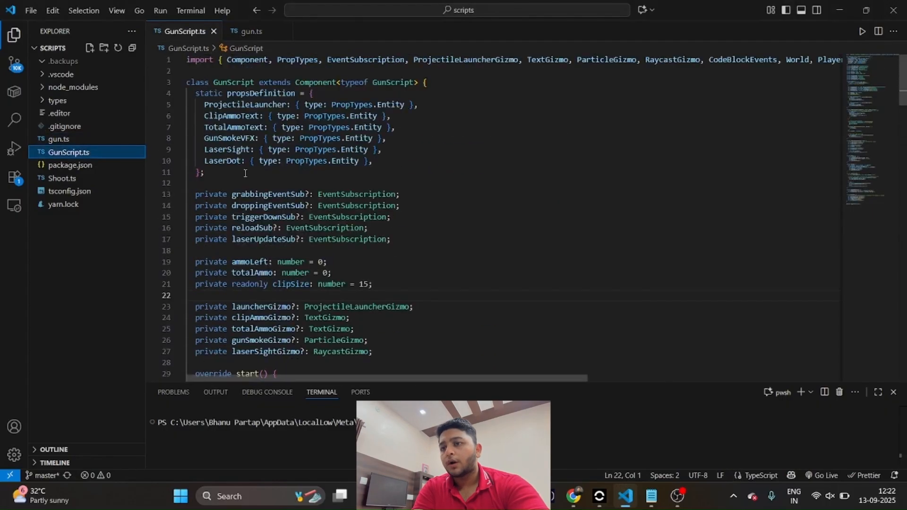
{"action": "left_click_drag", "start_coordinate": [315, 80], "coordinate": [358, 71]}
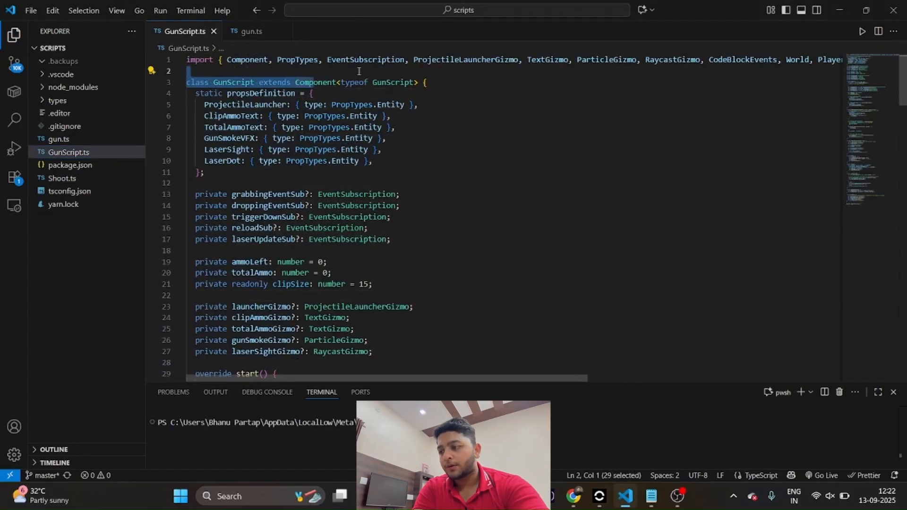
{"action": "left_click", "coordinate": [342, 82]}
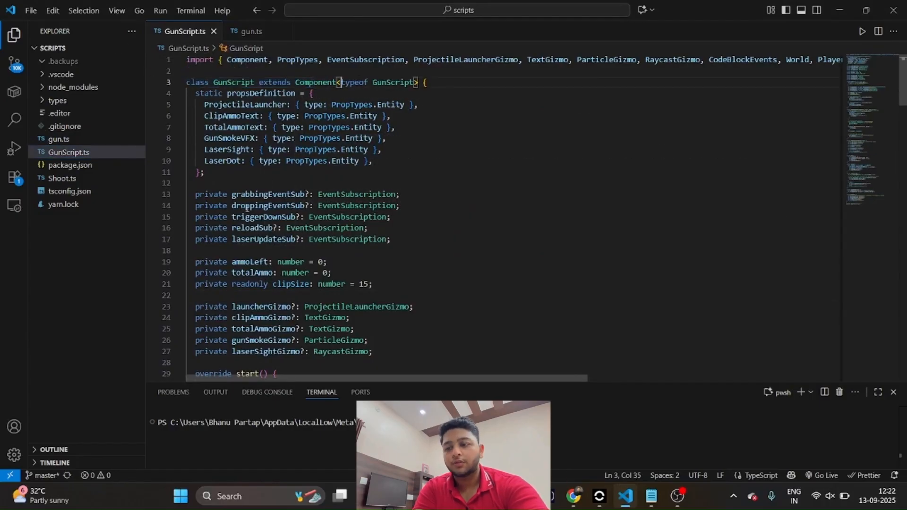
{"action": "scroll", "coordinate": [247, 208], "scroll_direction": "down", "scroll_amount": 1}
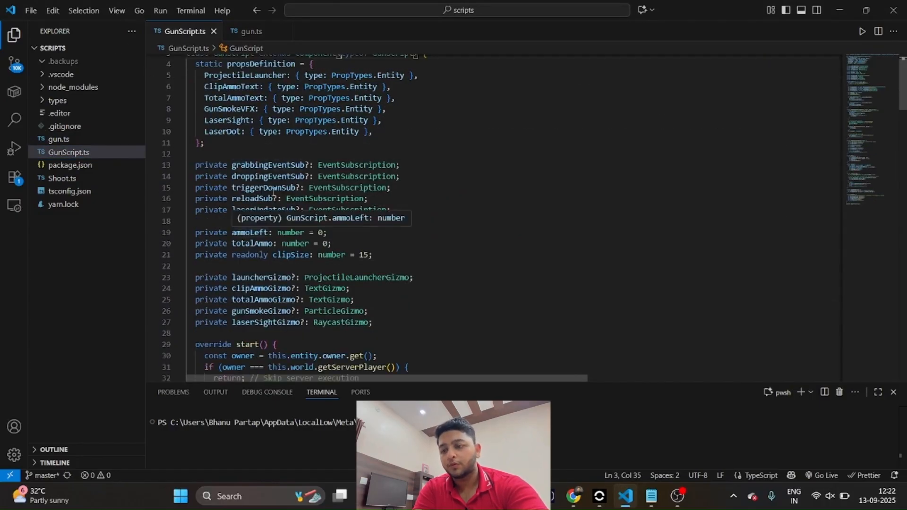
{"action": "scroll", "coordinate": [267, 227], "scroll_direction": "down", "scroll_amount": 3}
{"action": "scroll", "coordinate": [267, 207], "scroll_direction": "down", "scroll_amount": 3}
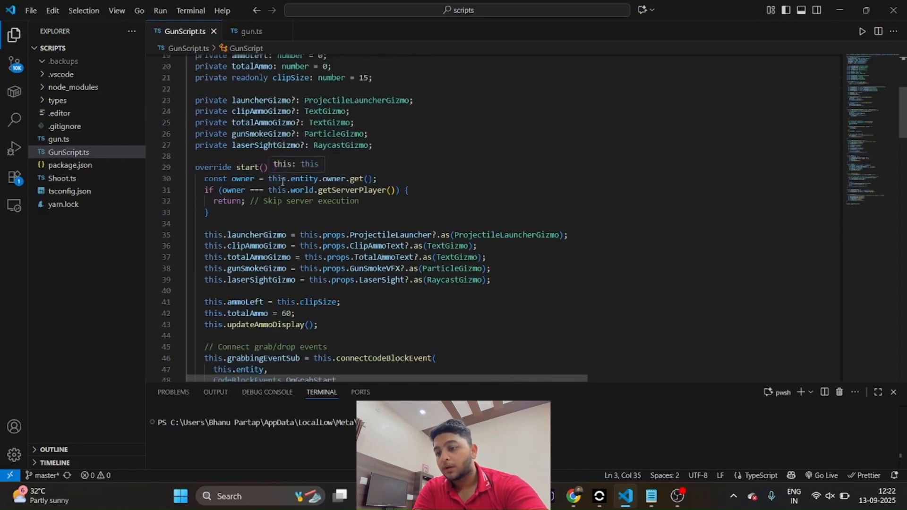
{"action": "scroll", "coordinate": [282, 182], "scroll_direction": "down", "scroll_amount": 3}
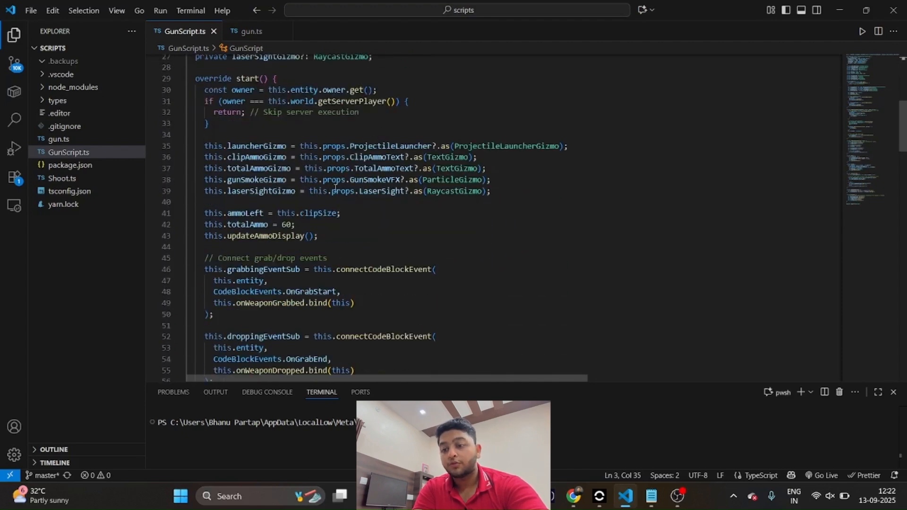
{"action": "scroll", "coordinate": [335, 188], "scroll_direction": "down", "scroll_amount": 10}
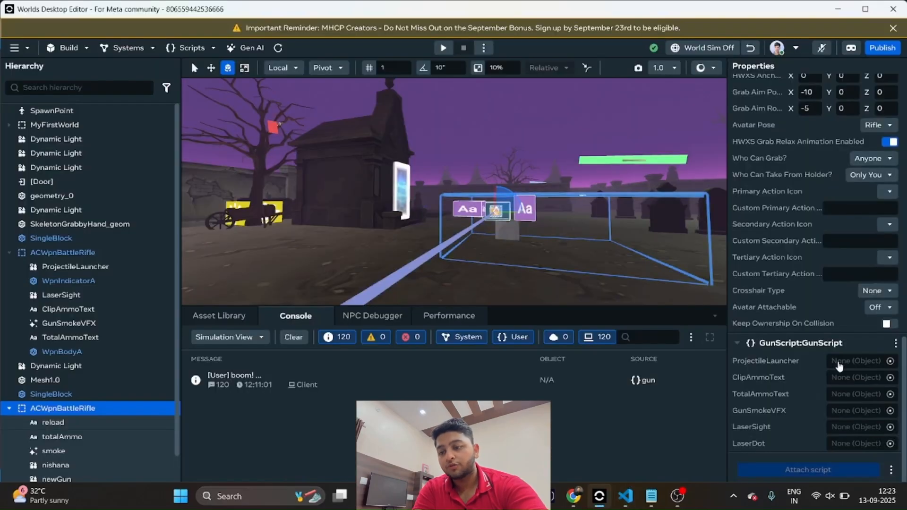
In the rifle's GunScript properties, assign newGun to ProjectileLauncher, reload to ClipAmmoText and totalAmmo to TotalAmmoText
{"action": "left_click", "coordinate": [839, 361]}
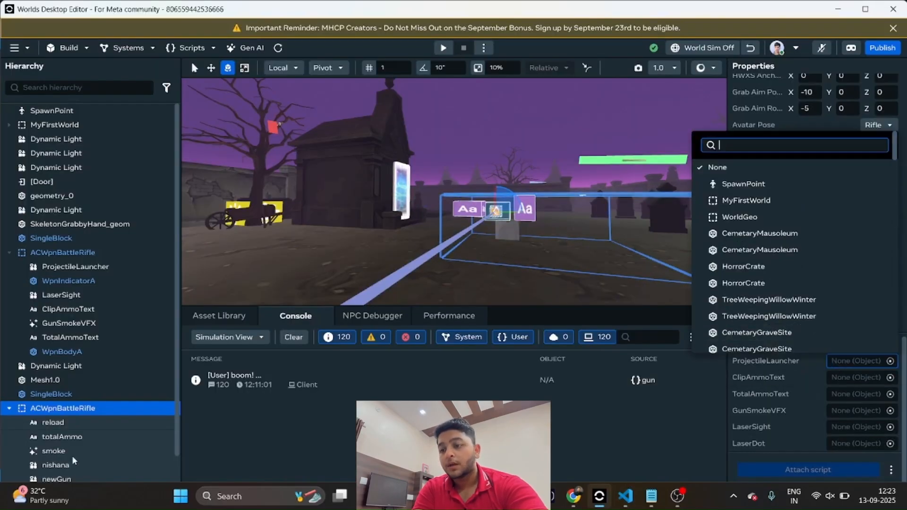
{"action": "left_click", "coordinate": [849, 378]}
{"action": "type", "text": "er"}
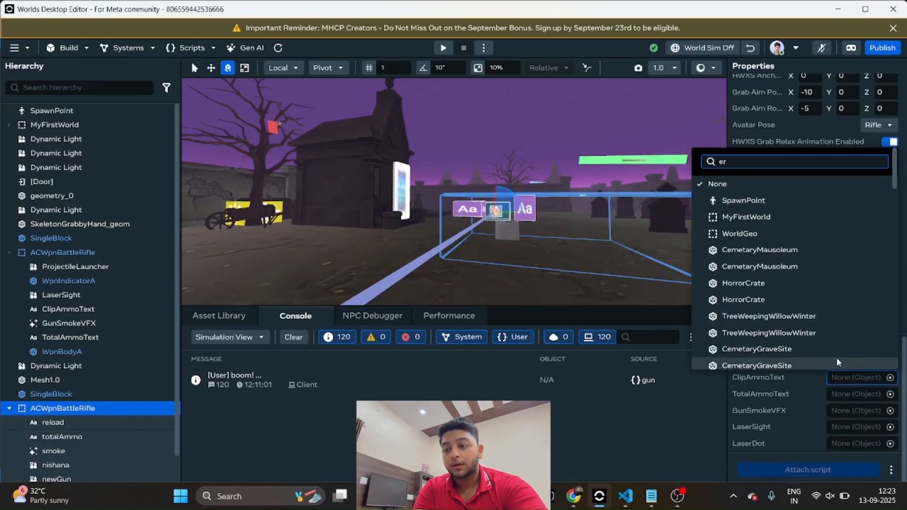
{"action": "type", "text": "relo"}
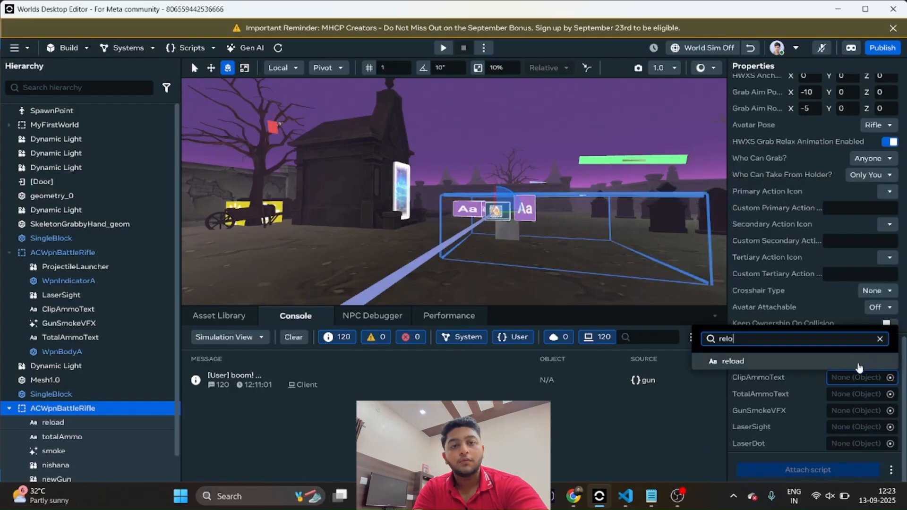
{"action": "left_click", "coordinate": [860, 366]}
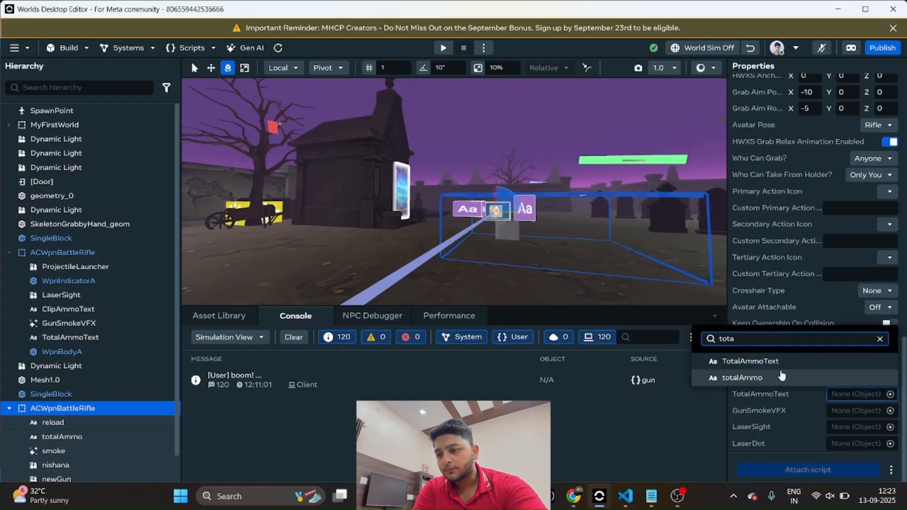
{"action": "left_click", "coordinate": [782, 377]}
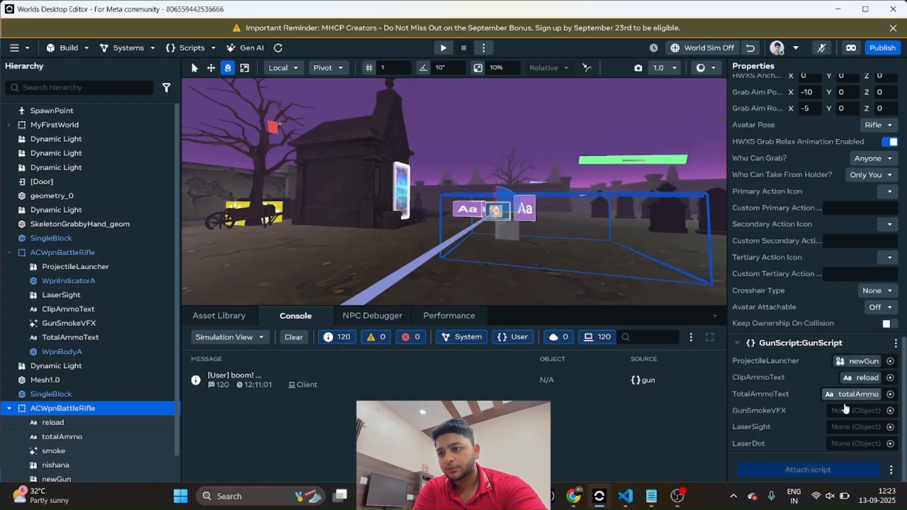
Assign smoke to the script's GunSmokeVFX property and nishana to both LaserSight and LaserDot
{"action": "left_click", "coordinate": [855, 413]}
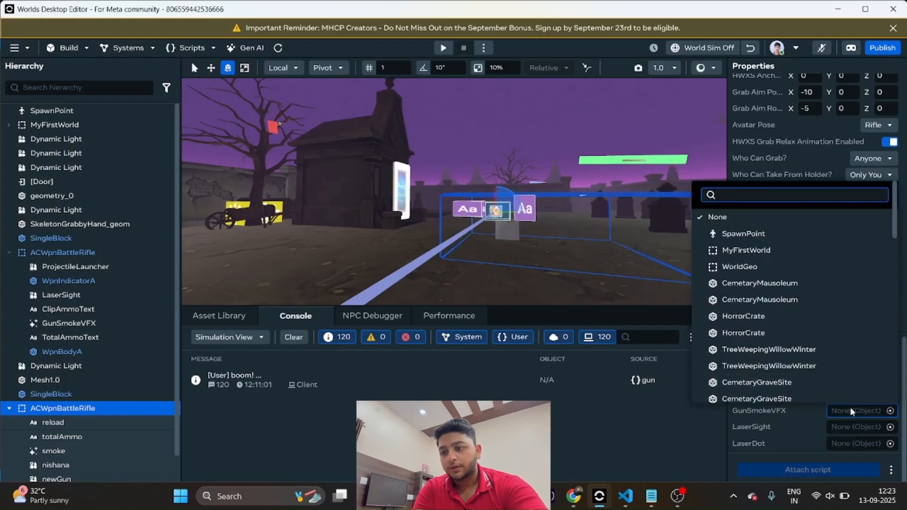
{"action": "type", "text": "smoke"}
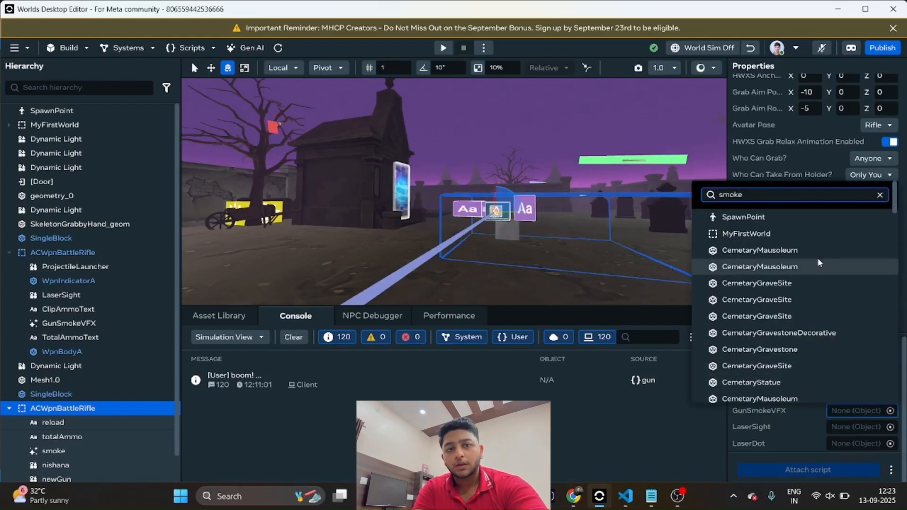
{"action": "left_click", "coordinate": [761, 394]}
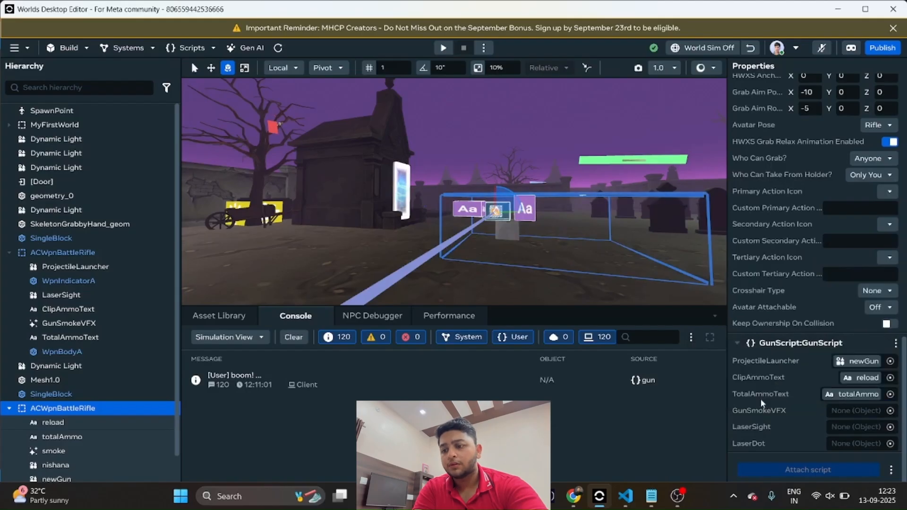
{"action": "left_click", "coordinate": [845, 429]}
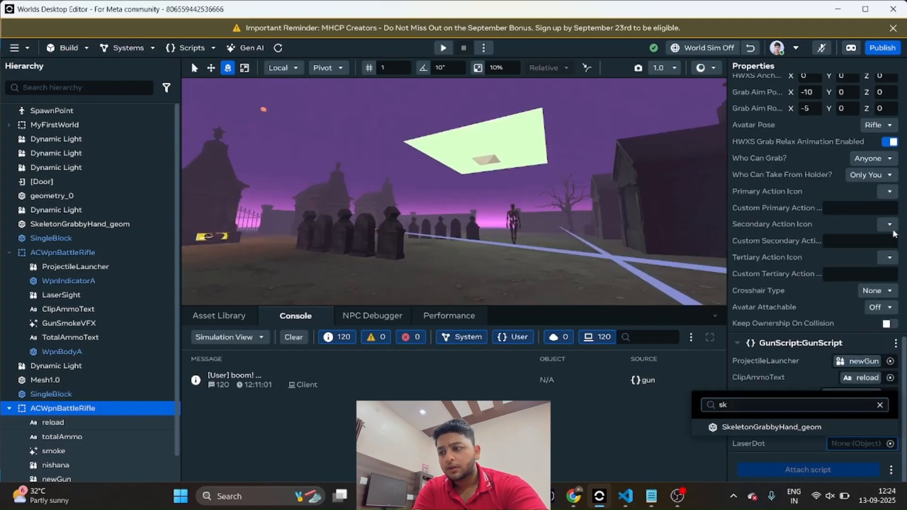
{"action": "left_click", "coordinate": [756, 400]}
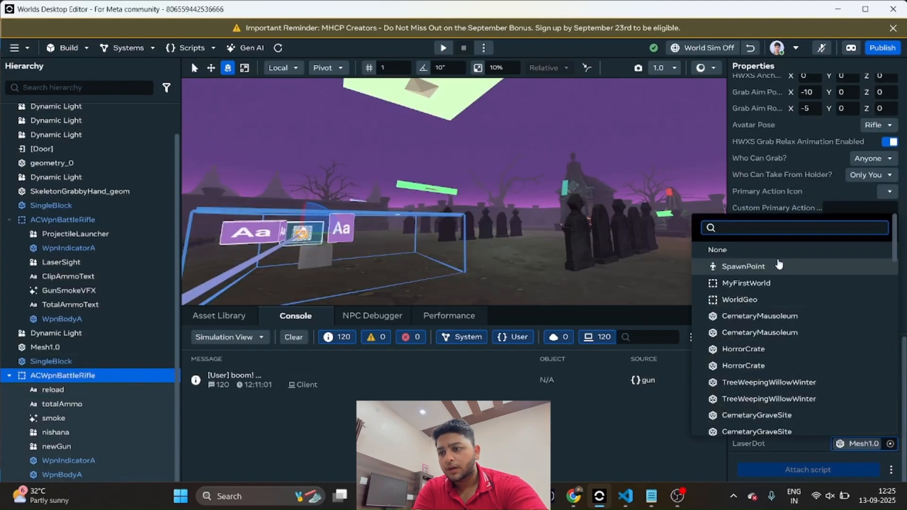
{"action": "type", "text": "nishana"}
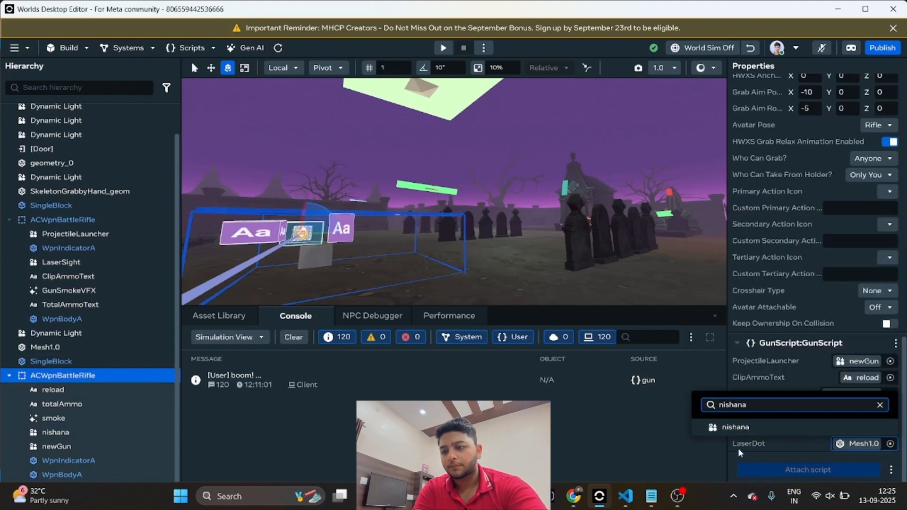
{"action": "left_click", "coordinate": [755, 427]}
Play-test the world by walking to the battle rifle, grabbing it and firing several shots
{"action": "left_click", "coordinate": [443, 47]}
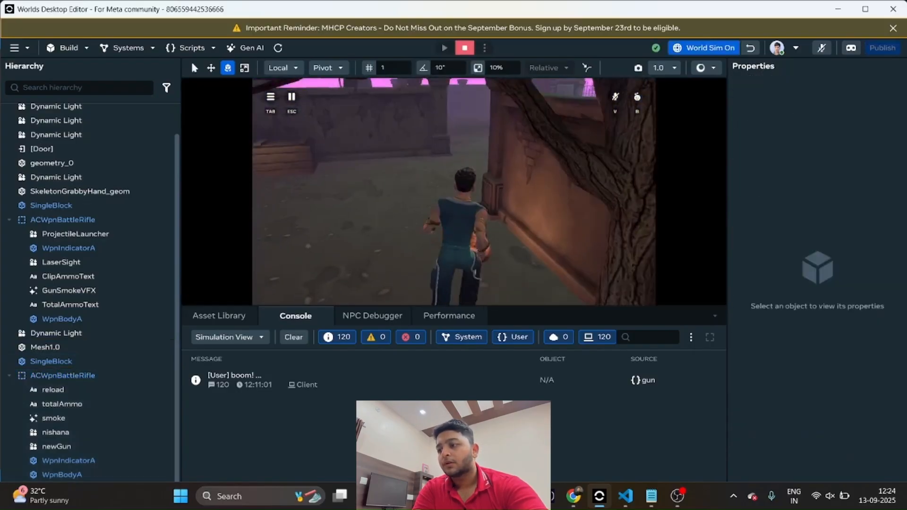
{"action": "key", "text": "w"}
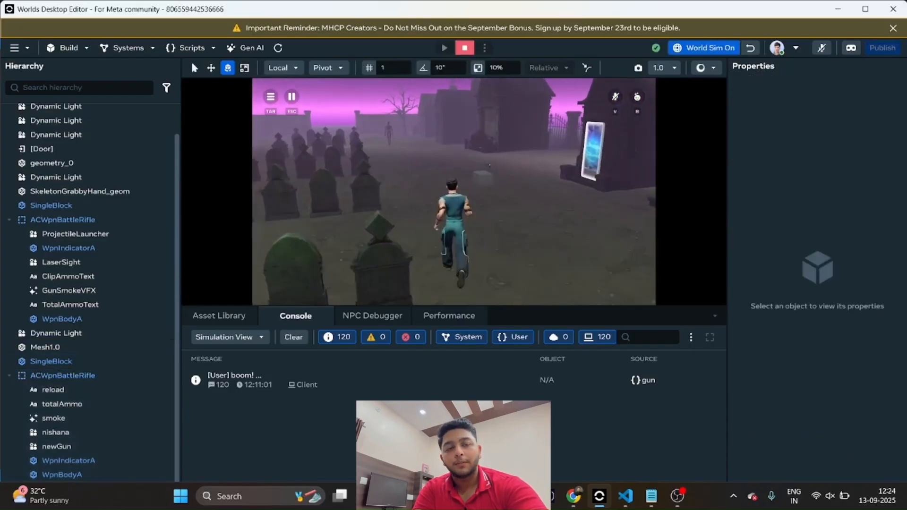
{"action": "key", "text": "e"}
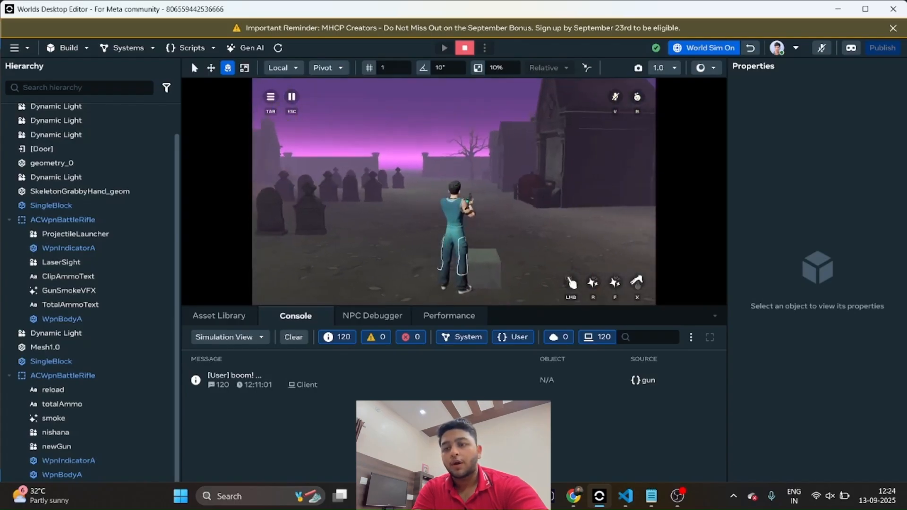
{"action": "key", "text": "w"}
{"action": "left_click", "coordinate": [454, 191]}
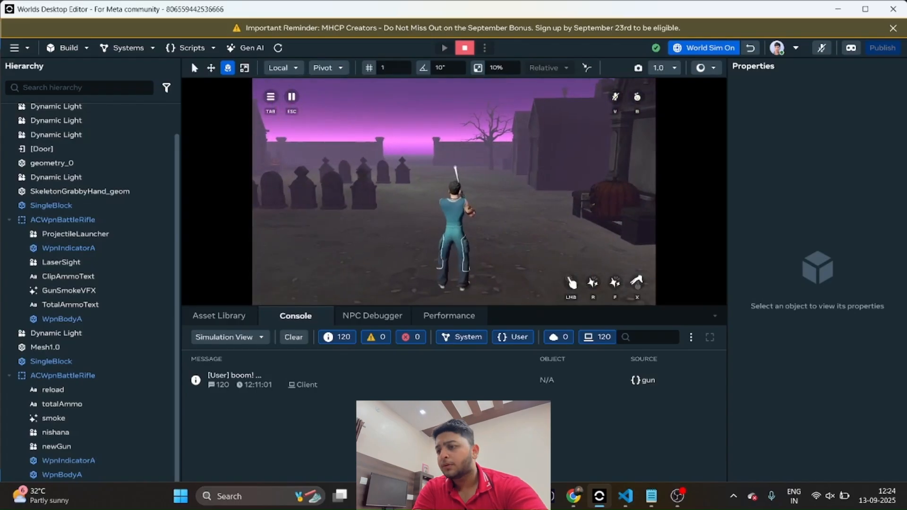
{"action": "left_click", "coordinate": [454, 191]}
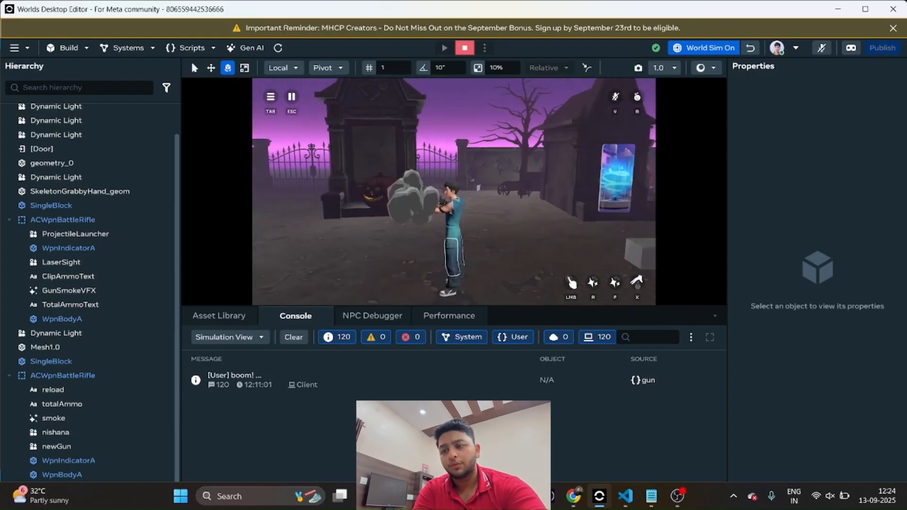
{"action": "left_click", "coordinate": [454, 191]}
{"action": "left_click", "coordinate": [454, 191]}
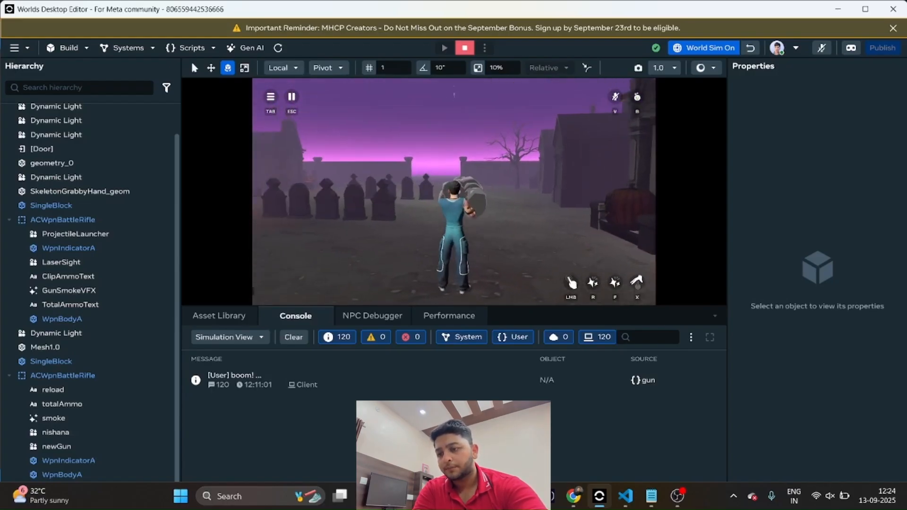
{"action": "left_click", "coordinate": [453, 191]}
{"action": "left_click", "coordinate": [453, 191]}
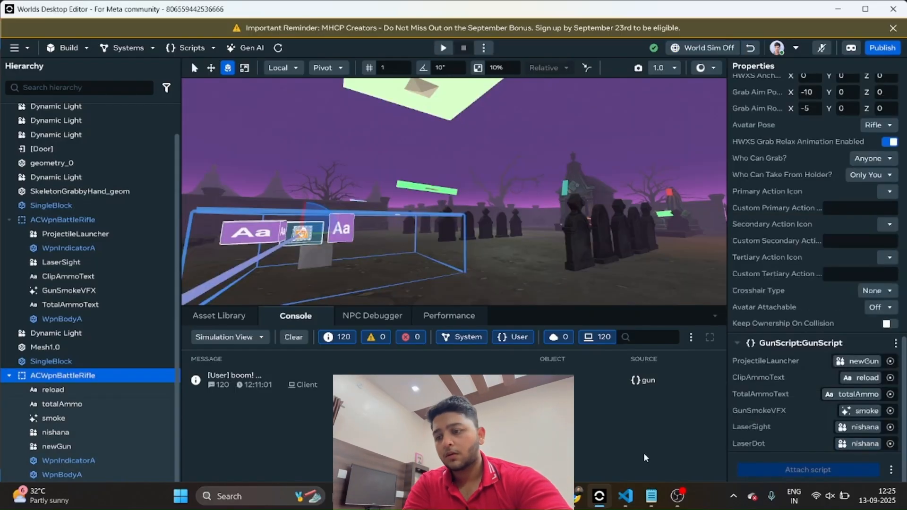
Add a Sphere B shape to the graveyard world
{"action": "left_click", "coordinate": [66, 48]}
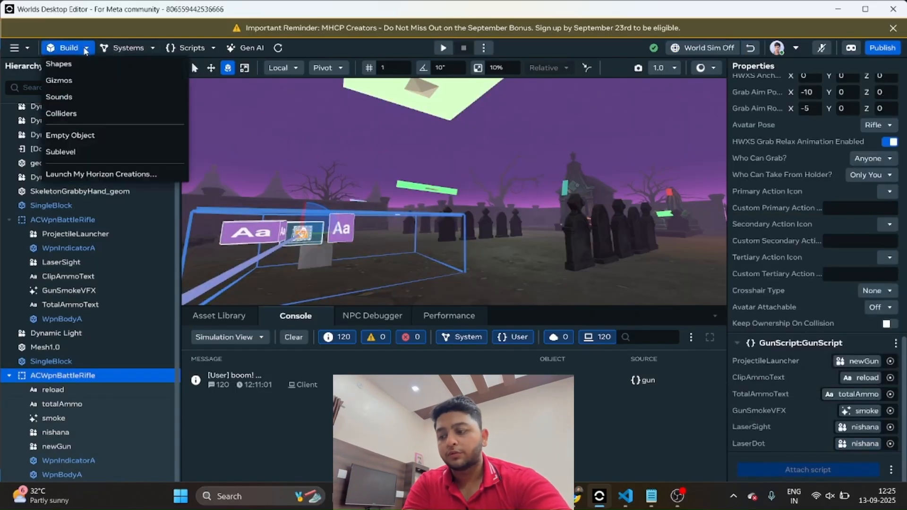
{"action": "left_click", "coordinate": [83, 70]}
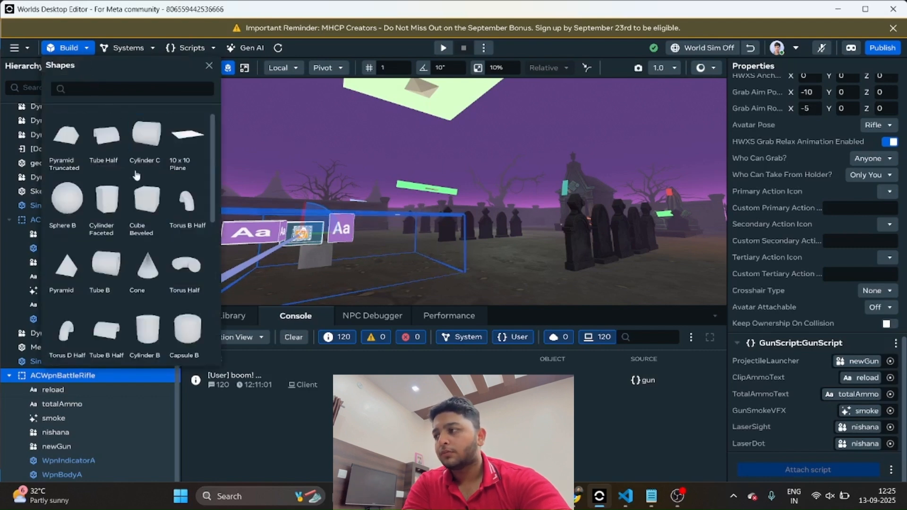
{"action": "left_click", "coordinate": [67, 199]}
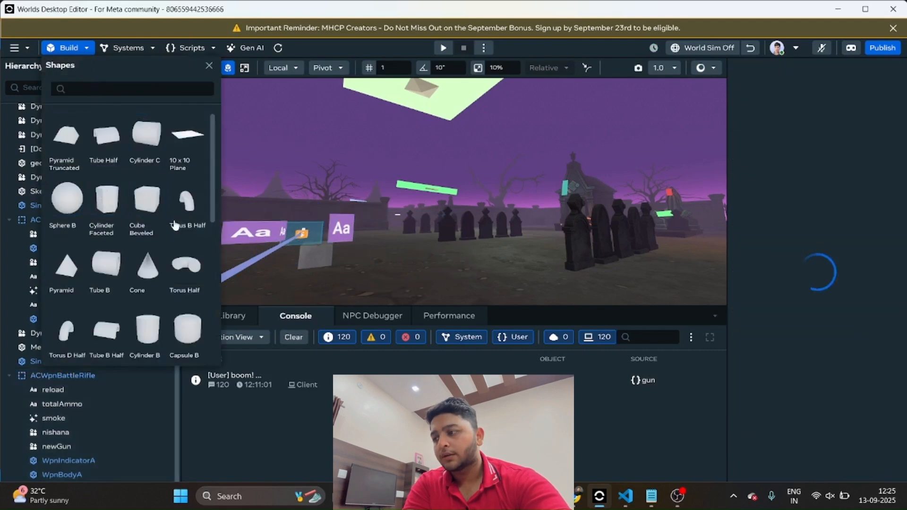
Place the Sphere B beside the battle rifle's pedestal and shrink it to about 0.11 in X and 0.18 in Y scale
{"action": "left_click_drag", "start_coordinate": [70, 202], "coordinate": [435, 287]}
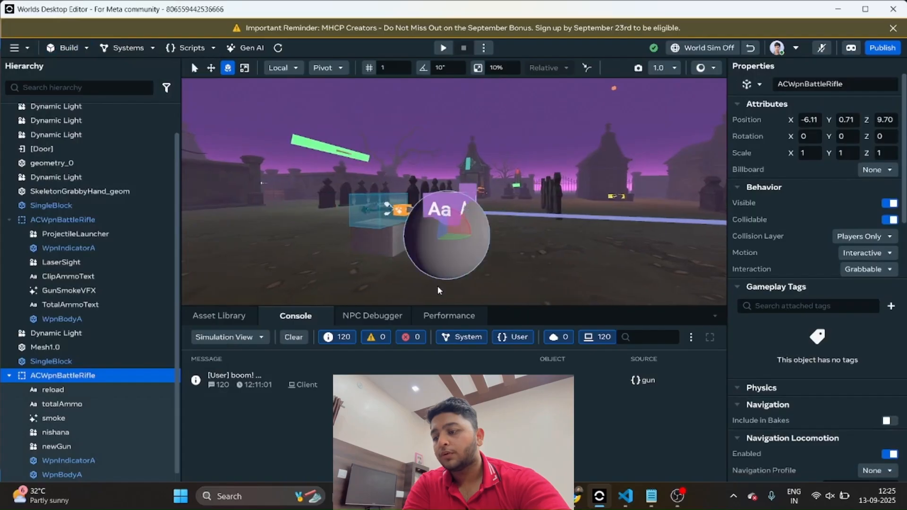
{"action": "right_click_drag", "start_coordinate": [451, 254], "coordinate": [465, 277]}
{"action": "key", "text": "w"}
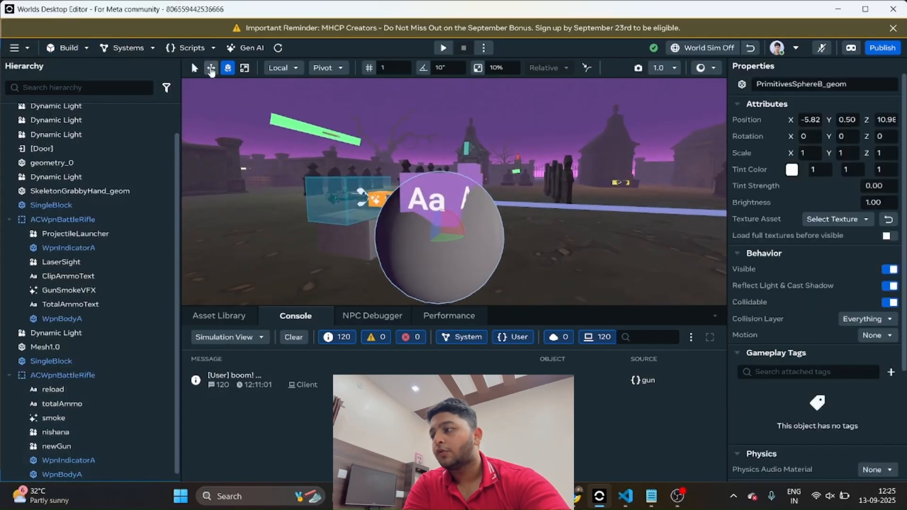
{"action": "left_click", "coordinate": [244, 68]}
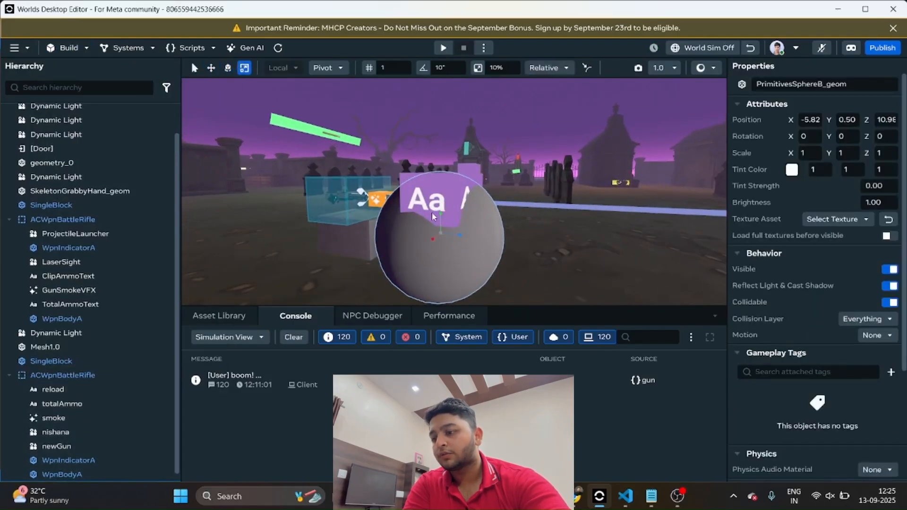
{"action": "left_click", "coordinate": [444, 218]}
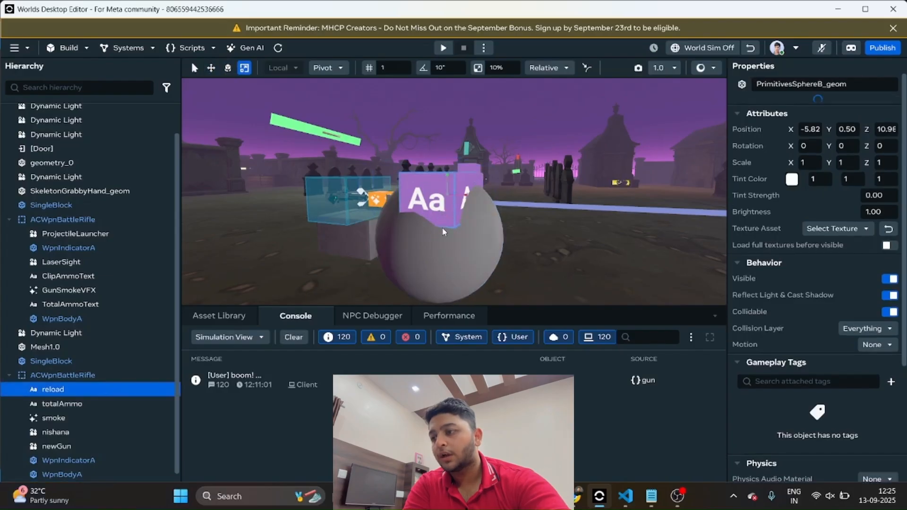
{"action": "left_click_drag", "start_coordinate": [442, 216], "coordinate": [434, 242]}
{"action": "left_click", "coordinate": [460, 236]}
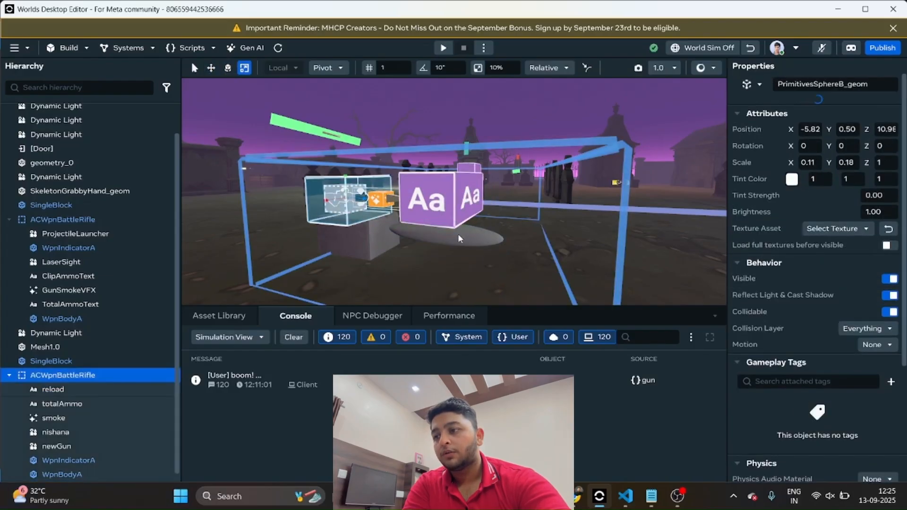
Shrink the sphere further to a scale of about 0.01 in X, 0.02 in Y and 0.03 in Z
{"action": "right_click_drag", "start_coordinate": [487, 200], "coordinate": [491, 212]}
{"action": "key", "text": "w"}
{"action": "left_click", "coordinate": [491, 212]}
{"action": "left_click_drag", "start_coordinate": [454, 207], "coordinate": [431, 205]}
{"action": "right_click_drag", "start_coordinate": [431, 205], "coordinate": [436, 189]}
{"action": "left_click_drag", "start_coordinate": [436, 163], "coordinate": [436, 184]}
{"action": "right_click_drag", "start_coordinate": [436, 184], "coordinate": [406, 189]}
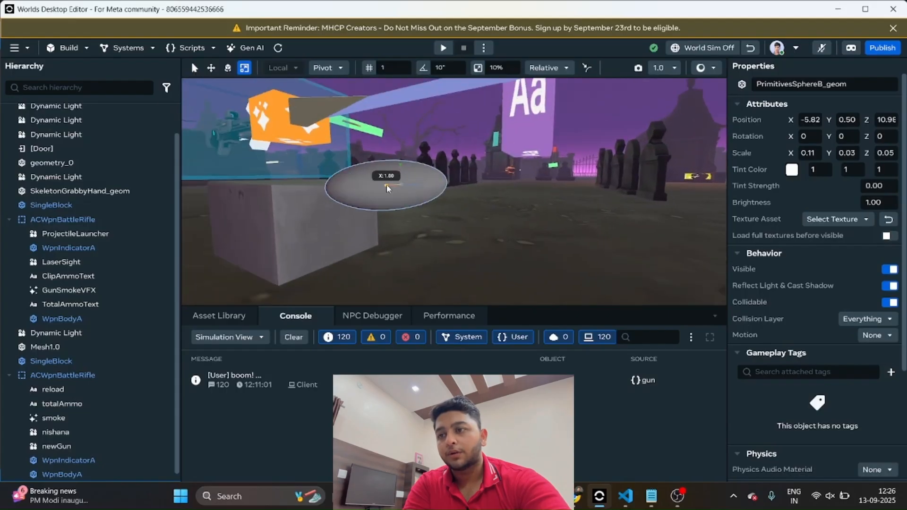
{"action": "left_click_drag", "start_coordinate": [386, 188], "coordinate": [399, 186]}
{"action": "left_click_drag", "start_coordinate": [418, 187], "coordinate": [410, 186]}
{"action": "left_click_drag", "start_coordinate": [401, 155], "coordinate": [401, 170]}
{"action": "right_click_drag", "start_coordinate": [402, 170], "coordinate": [601, 192]}
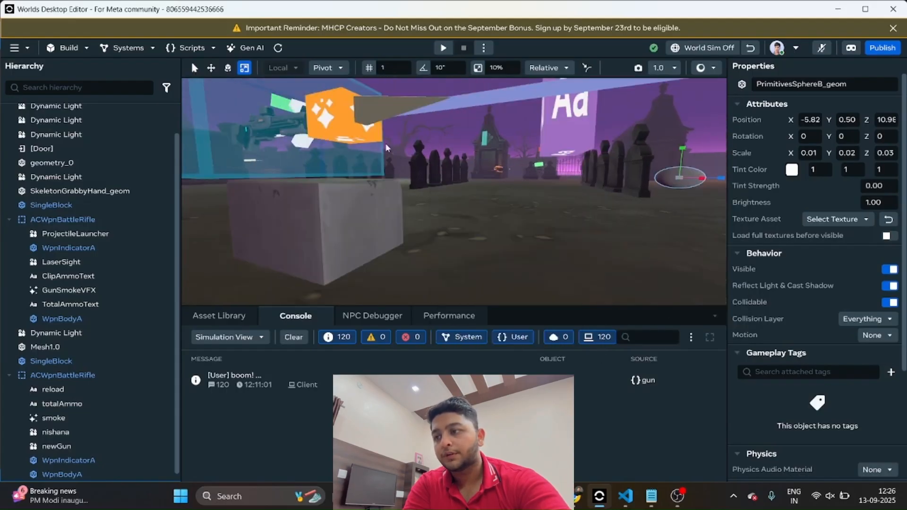
Nest the sphere under the second ACWpnBattleRifle in the hierarchy and rename it dot
{"action": "scroll", "coordinate": [71, 468], "scroll_direction": "down", "scroll_amount": 1}
{"action": "left_click_drag", "start_coordinate": [69, 474], "coordinate": [74, 377]}
{"action": "double_click", "coordinate": [856, 83]}
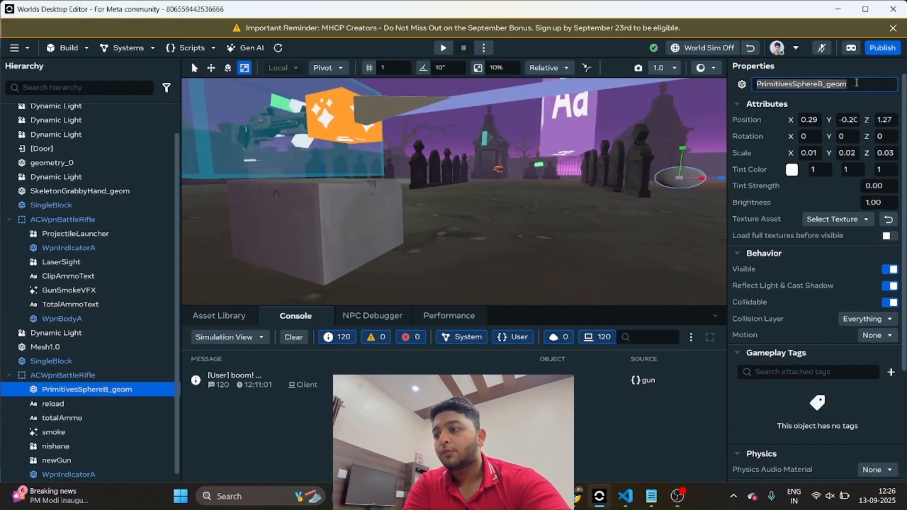
{"action": "type", "text": "dot"}
{"action": "key", "text": "Return"}
Move the dot in front of the battle rifle so it lines up with the laser beam, then deselect it
{"action": "key", "text": "w"}
{"action": "left_click_drag", "start_coordinate": [687, 191], "coordinate": [616, 135]}
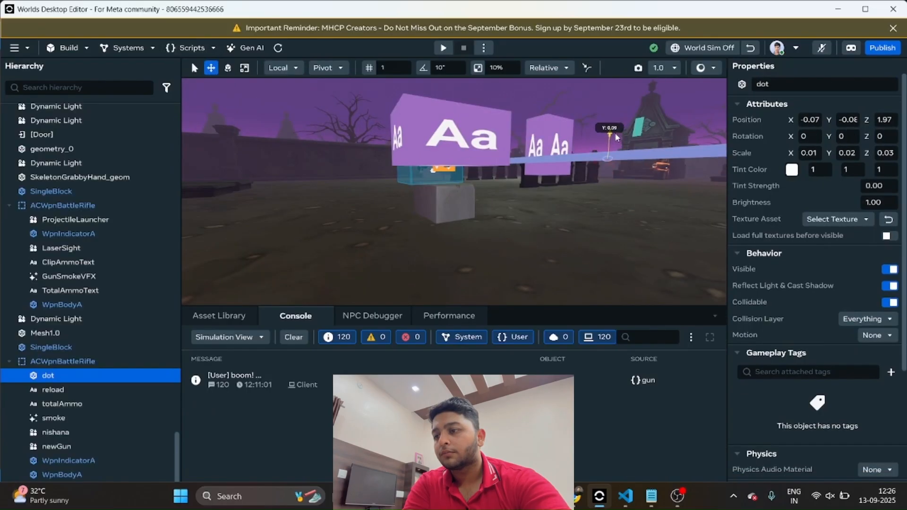
{"action": "right_click_drag", "start_coordinate": [615, 136], "coordinate": [709, 142]}
{"action": "right_click_drag", "start_coordinate": [879, 163], "coordinate": [457, 220]}
{"action": "left_click_drag", "start_coordinate": [384, 184], "coordinate": [380, 156]}
{"action": "left_click", "coordinate": [306, 286]}
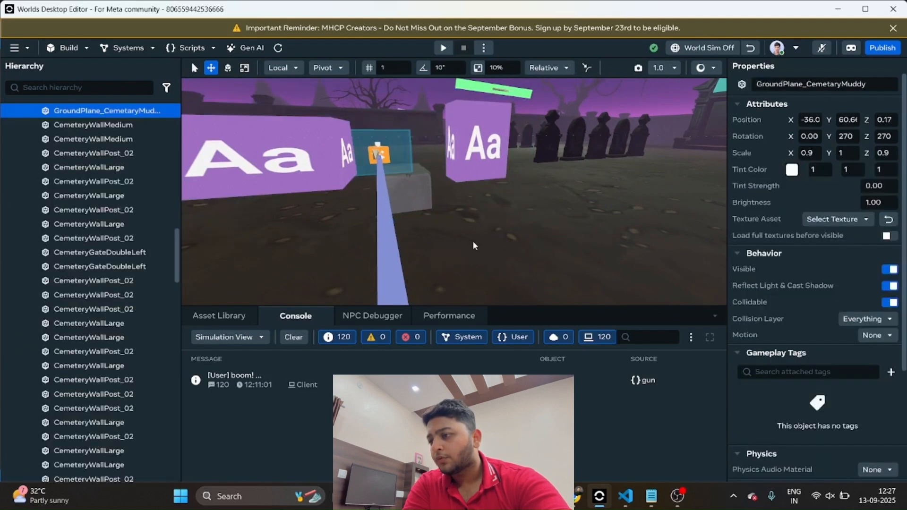
Play-test the world while holding the battle rifle and stop the simulation
{"action": "right_click", "coordinate": [508, 239]}
{"action": "left_click", "coordinate": [562, 411]}
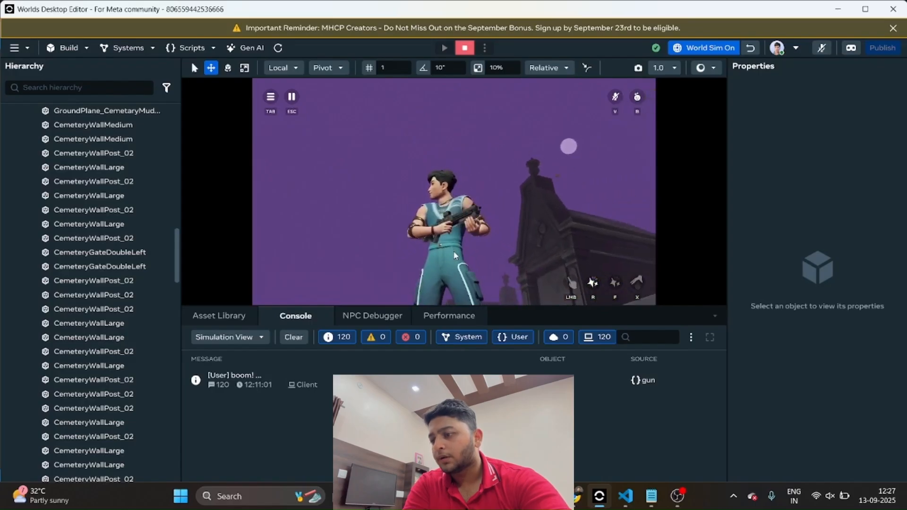
{"action": "left_click", "coordinate": [465, 48]}
Collapse the world geometry in the hierarchy and assign dot to LaserDot in the second ACWpnBattleRifle's GunScript properties
{"action": "scroll", "coordinate": [56, 348], "scroll_direction": "down", "scroll_amount": 3}
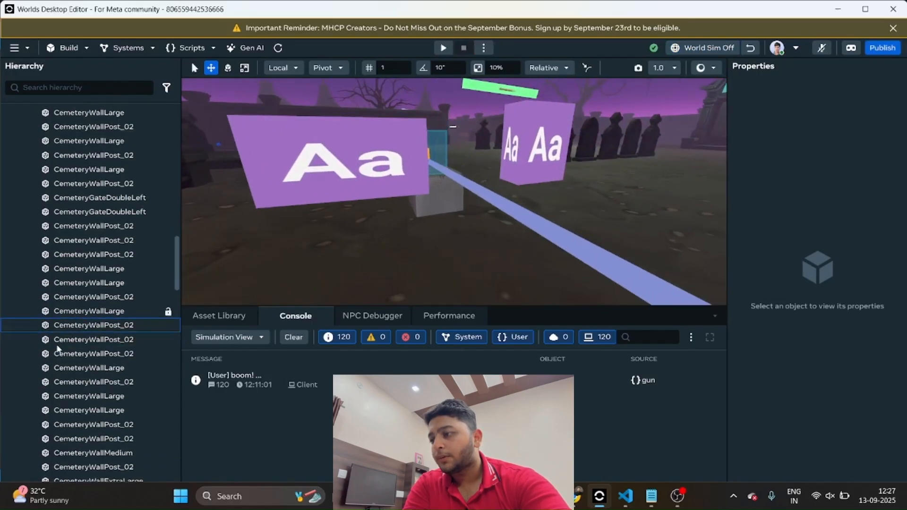
{"action": "scroll", "coordinate": [59, 279], "scroll_direction": "up", "scroll_amount": 15}
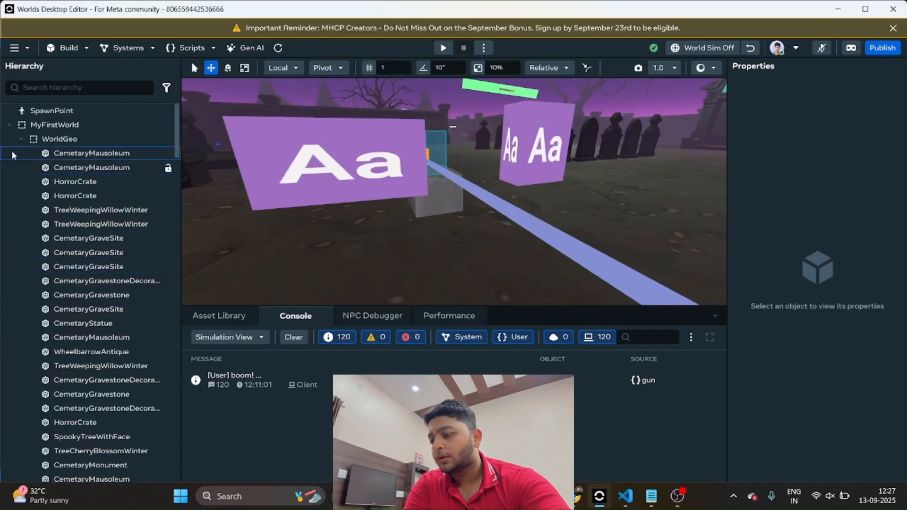
{"action": "left_click", "coordinate": [21, 139]}
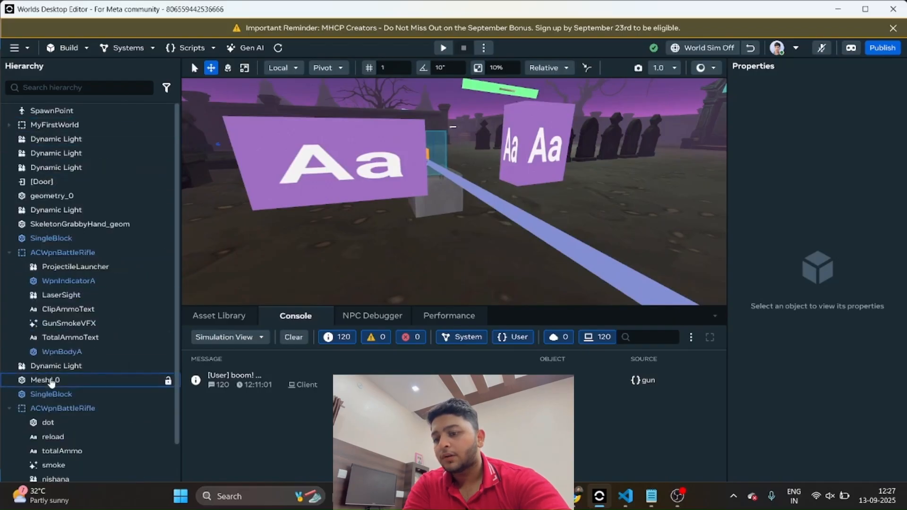
{"action": "scroll", "coordinate": [54, 383], "scroll_direction": "down", "scroll_amount": 1}
{"action": "left_click", "coordinate": [61, 361]}
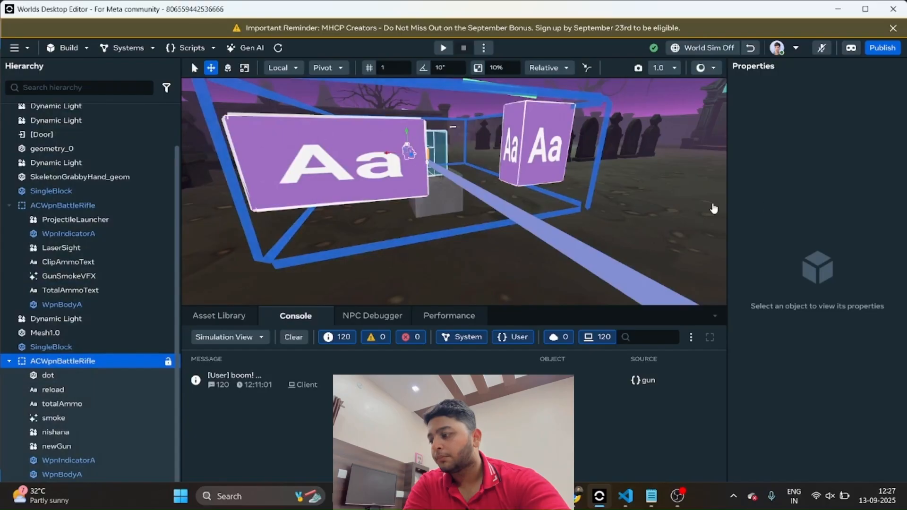
{"action": "scroll", "coordinate": [804, 283], "scroll_direction": "down", "scroll_amount": 15}
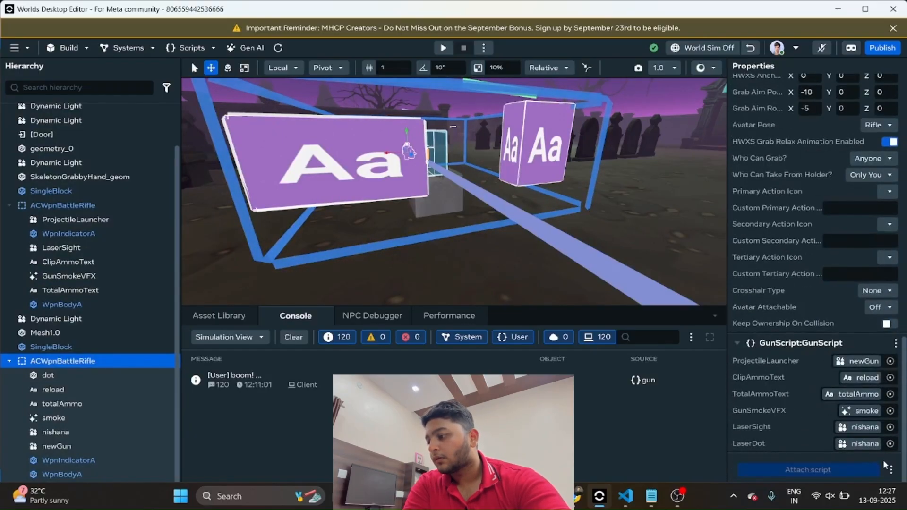
{"action": "left_click", "coordinate": [866, 444]}
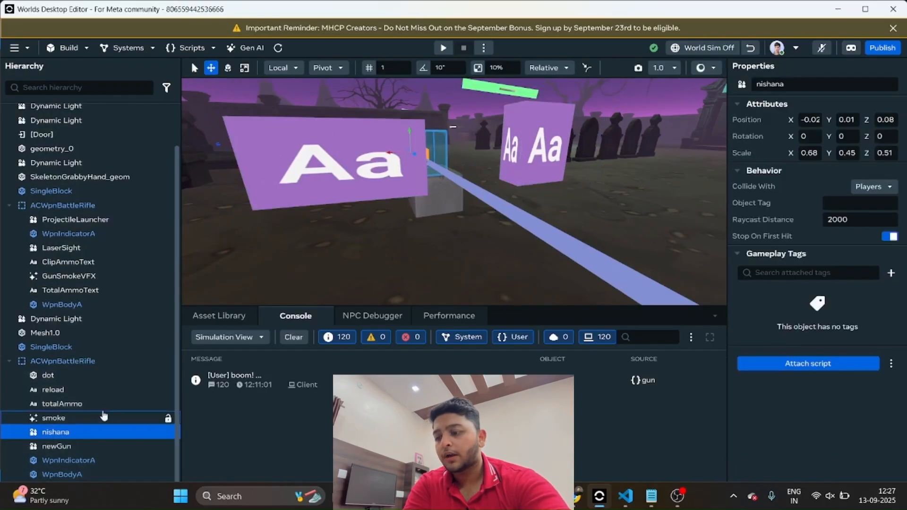
{"action": "left_click", "coordinate": [409, 151]}
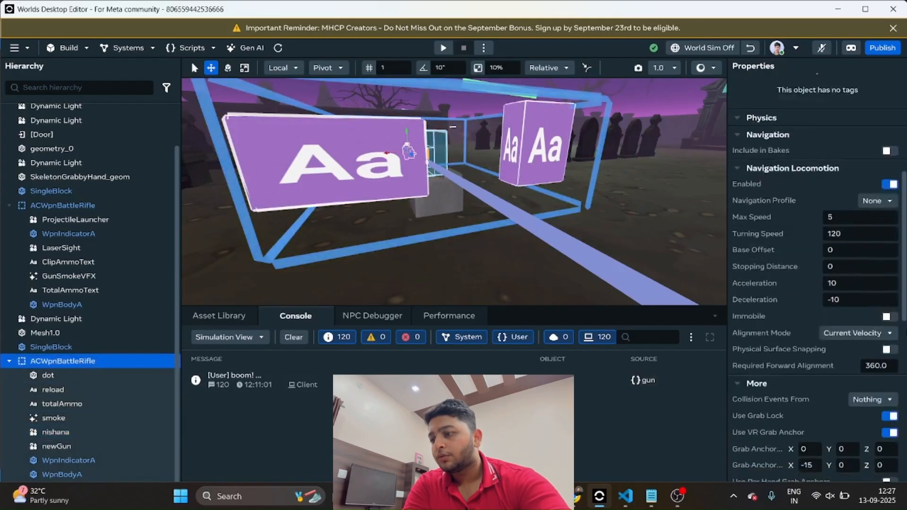
{"action": "scroll", "coordinate": [817, 283], "scroll_direction": "down", "scroll_amount": 10}
{"action": "left_click", "coordinate": [891, 444]}
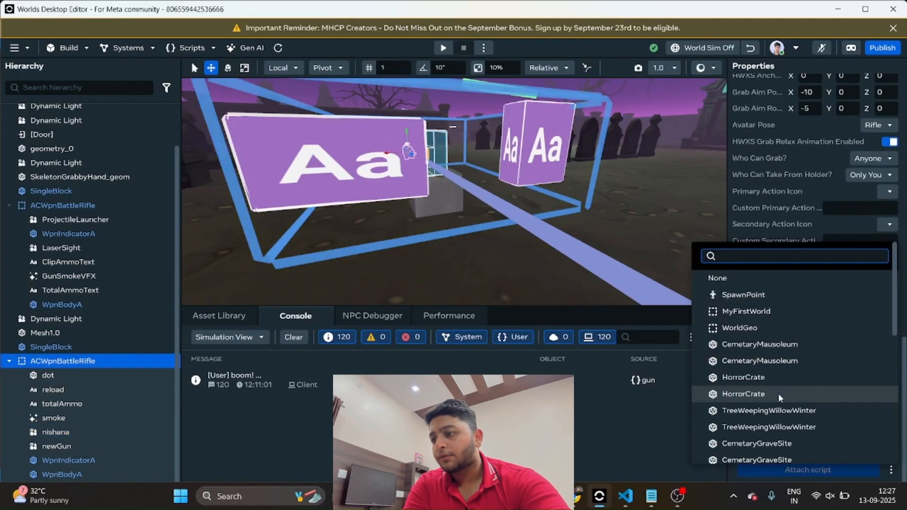
{"action": "left_click", "coordinate": [738, 435]}
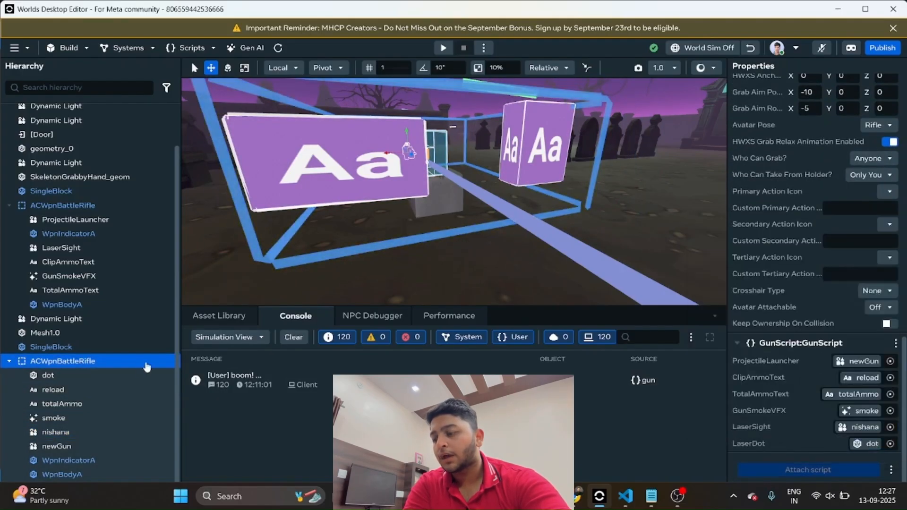
Play-test the world with the battle rifle in hand, firing shots near the skeleton
{"action": "left_click", "coordinate": [109, 377]}
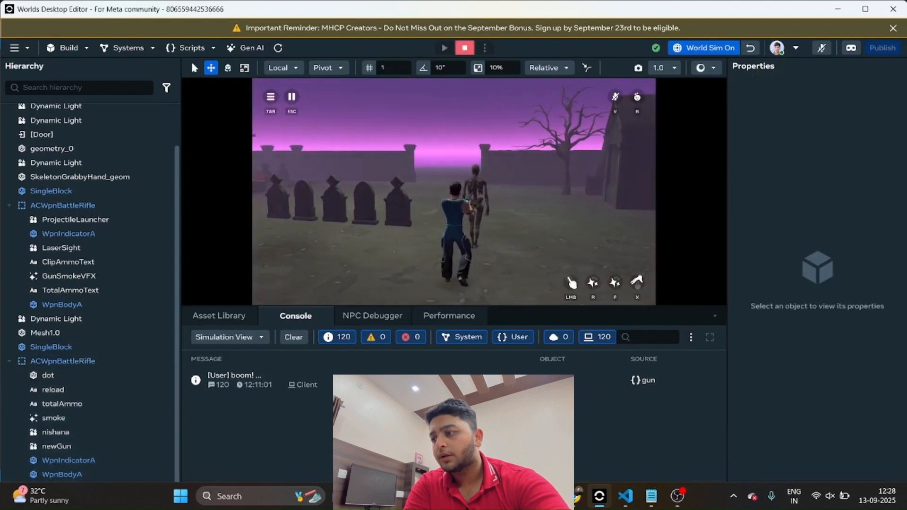
{"action": "left_click", "coordinate": [454, 192]}
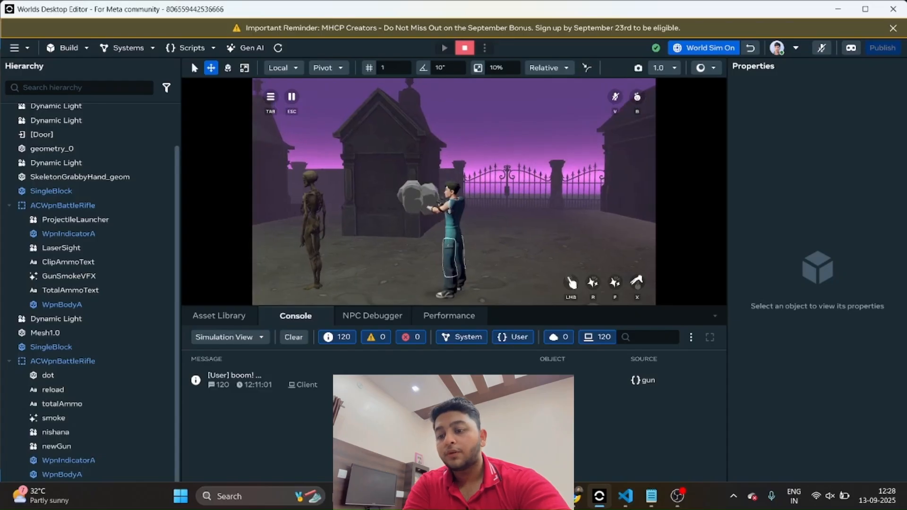
{"action": "left_click", "coordinate": [454, 192]}
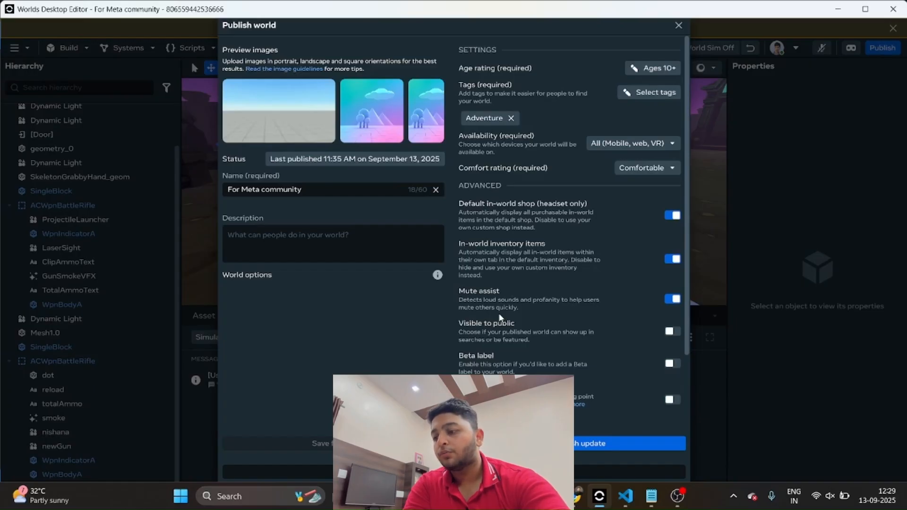
Dismiss the publish settings, then shut down the world's server and reopen the For Meta community world
{"action": "key", "text": "Escape"}
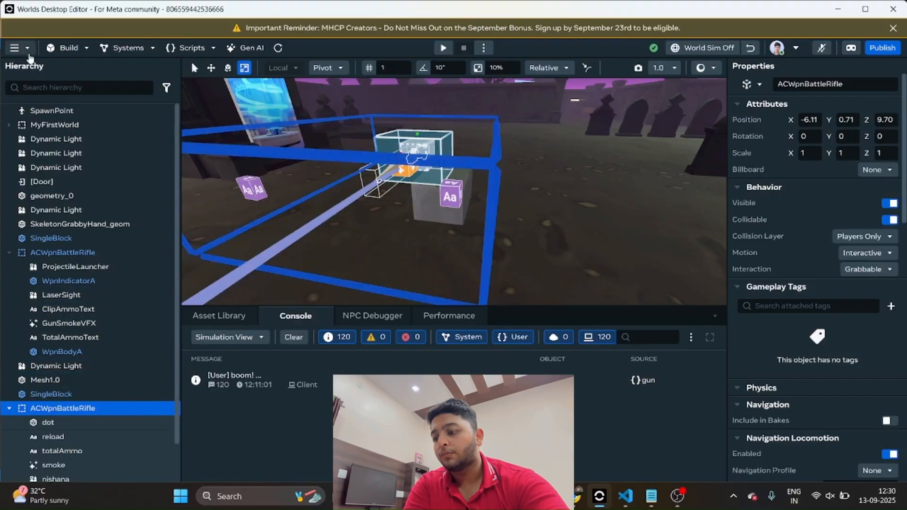
{"action": "left_click", "coordinate": [19, 48]}
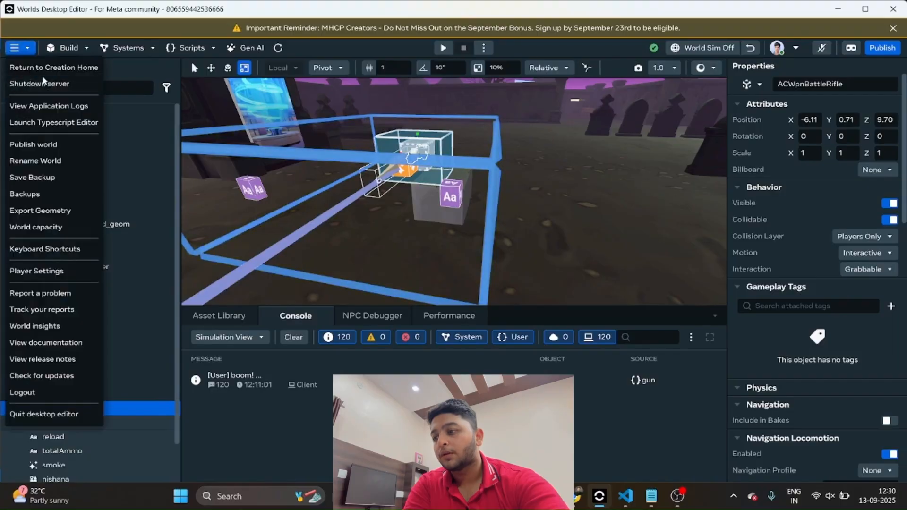
{"action": "left_click", "coordinate": [43, 83]}
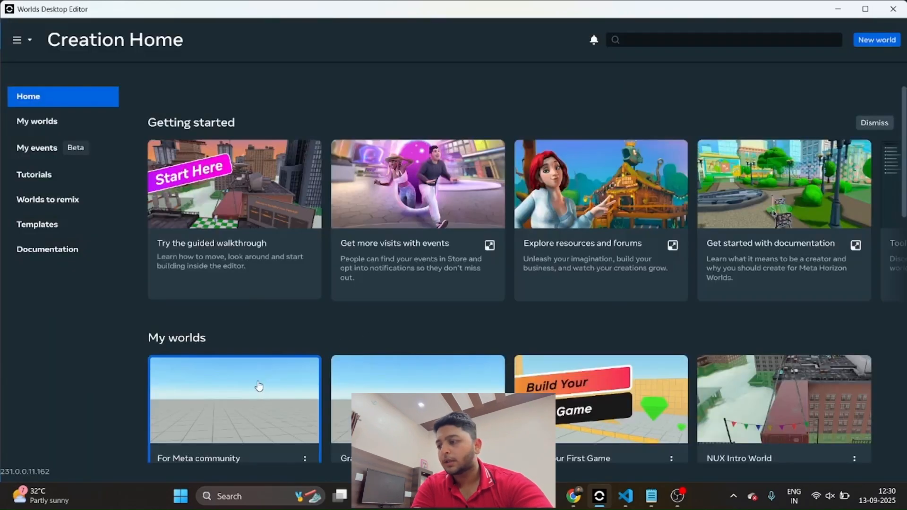
{"action": "left_click", "coordinate": [260, 386]}
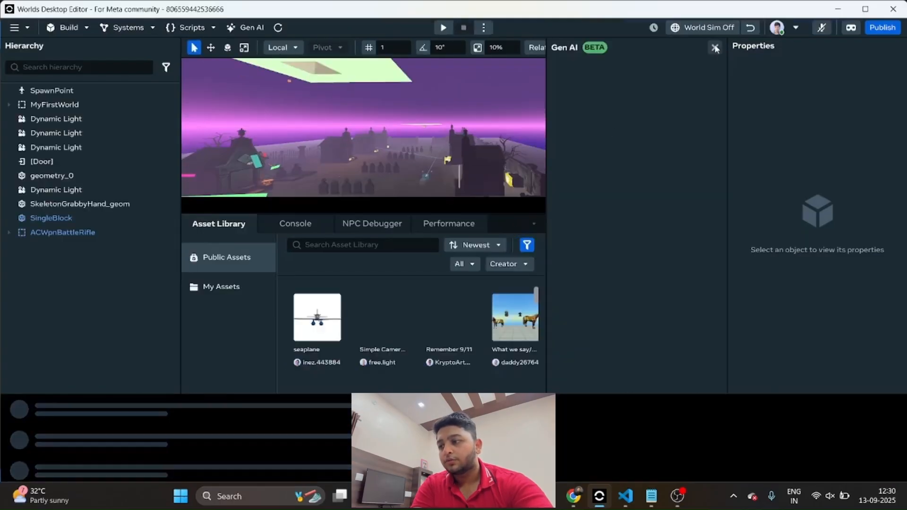
Play-test the reopened world by walking to the battle rifle and grabbing it, then leave the player view to look over the graveyard
{"action": "key", "text": "w"}
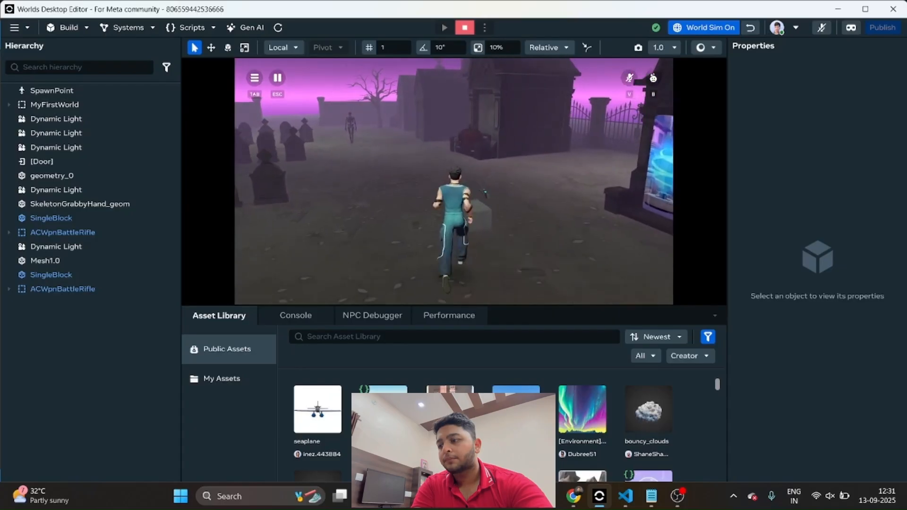
{"action": "key", "text": "e"}
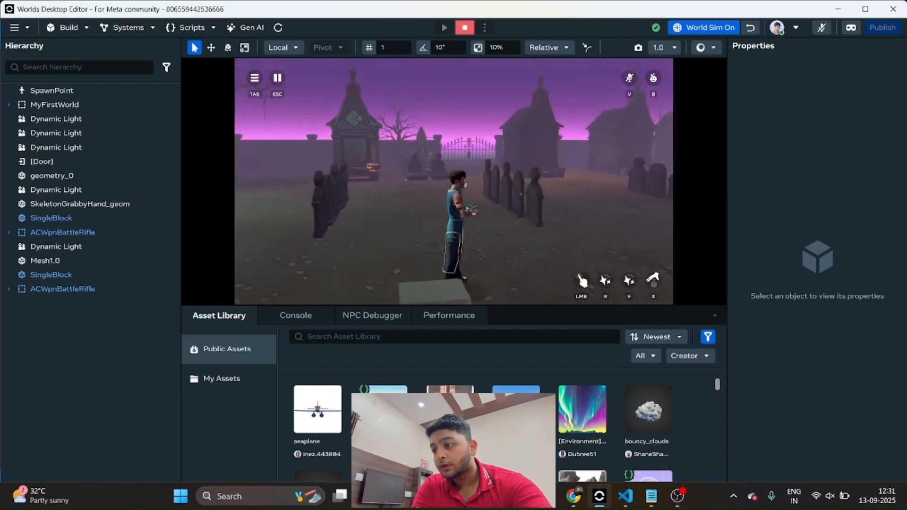
{"action": "key", "text": "Escape"}
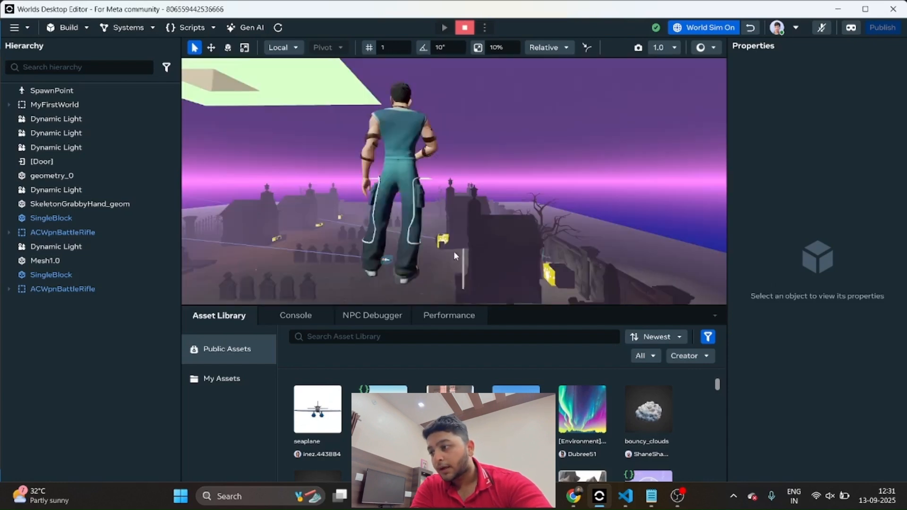
{"action": "right_click_drag", "start_coordinate": [383, 278], "coordinate": [491, 153]}
{"action": "key", "text": "w"}
{"action": "double_click", "coordinate": [427, 165]}
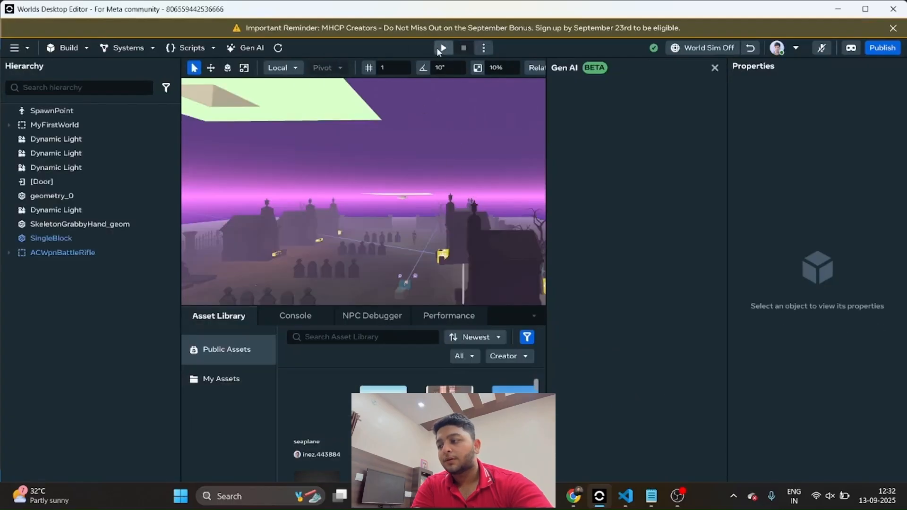
Run the world again, walk to the battle rifle, grab it and fire two shots beside the skeleton
{"action": "left_click", "coordinate": [439, 48]}
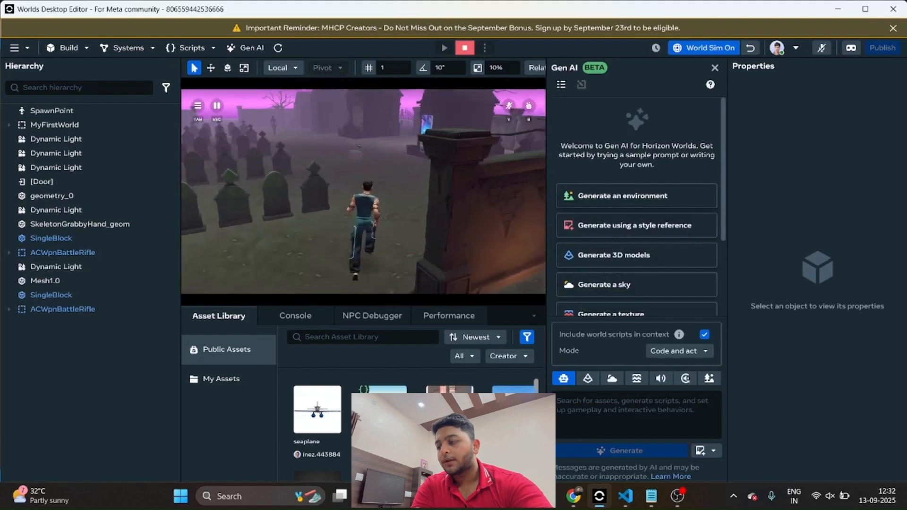
{"action": "key", "text": "w"}
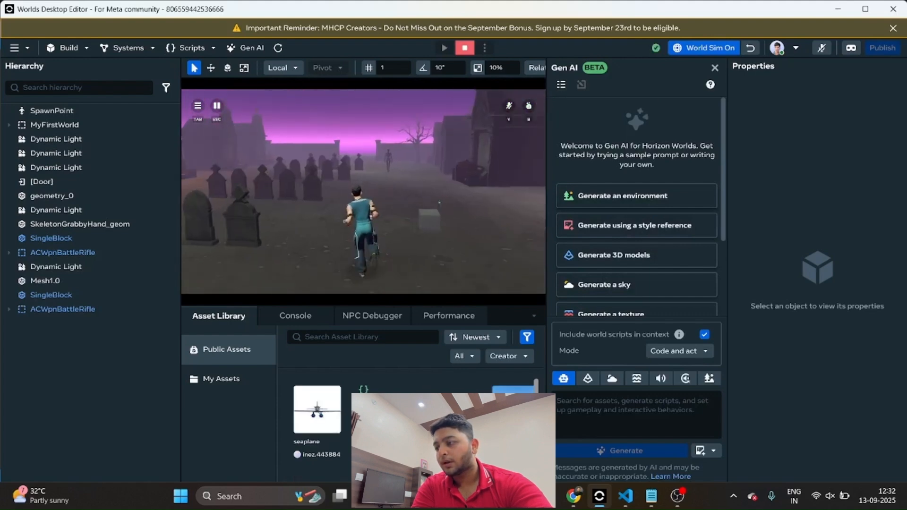
{"action": "key", "text": "w"}
{"action": "key", "text": "e"}
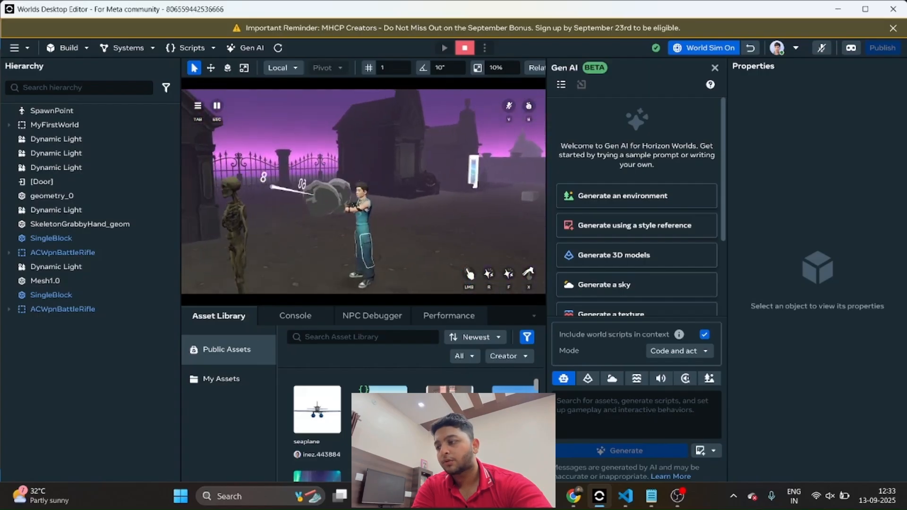
{"action": "left_click", "coordinate": [364, 191]}
{"action": "left_click", "coordinate": [364, 191]}
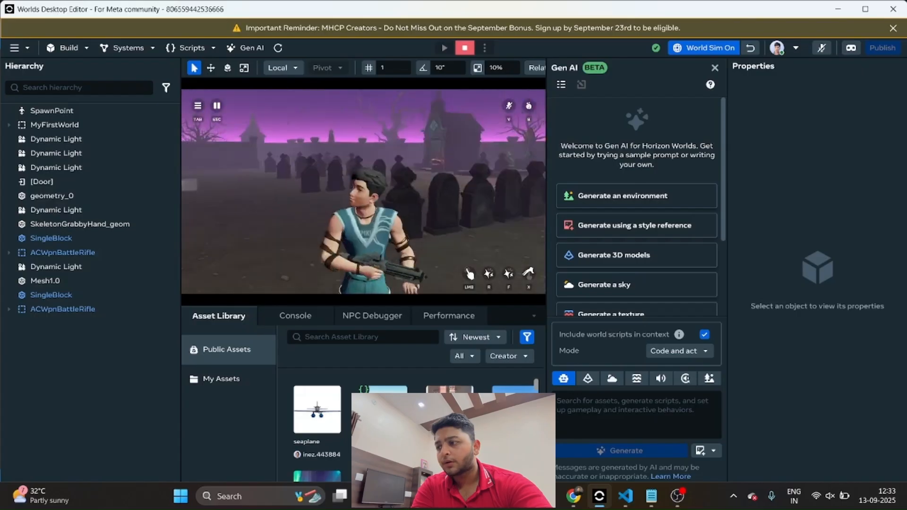
Walk past the gravestones and fire the battle rifle, then end the play-test and close the Gen AI assistant
{"action": "key", "text": "w"}
{"action": "left_click", "coordinate": [363, 191]}
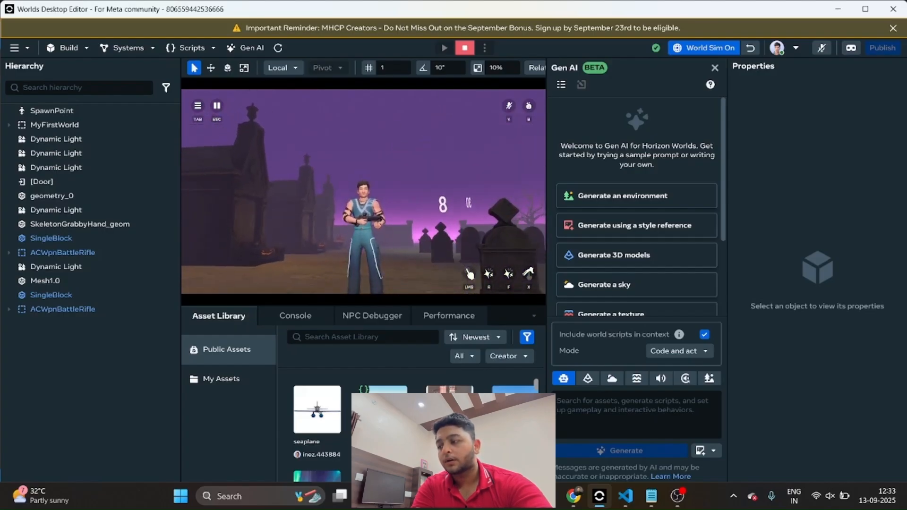
{"action": "key", "text": "Escape"}
{"action": "left_click", "coordinate": [713, 67]}
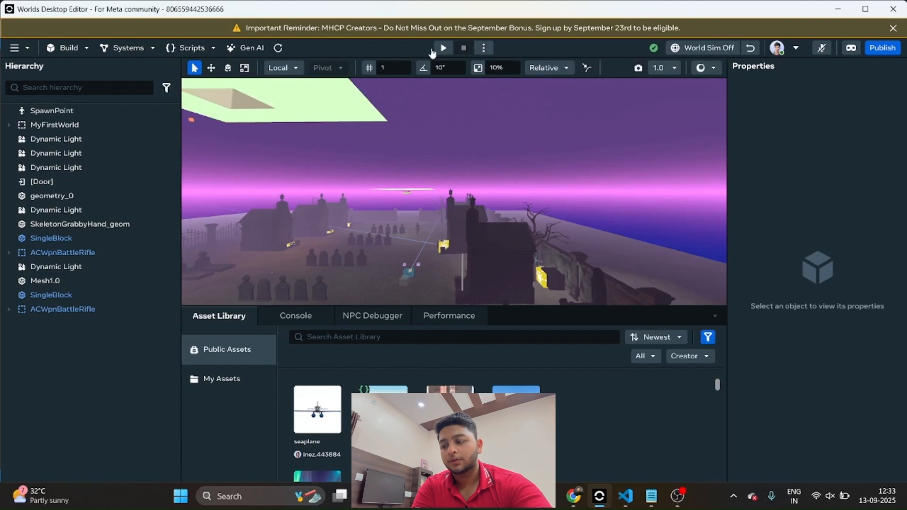
Run the world again, walk through the graveyard with the battle rifle in hand and reload it
{"action": "left_click", "coordinate": [442, 48]}
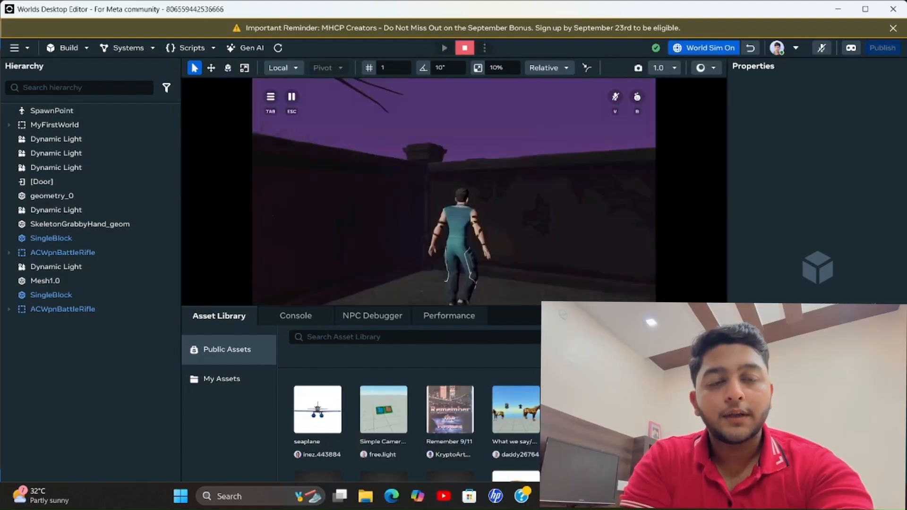
{"action": "key", "text": "w"}
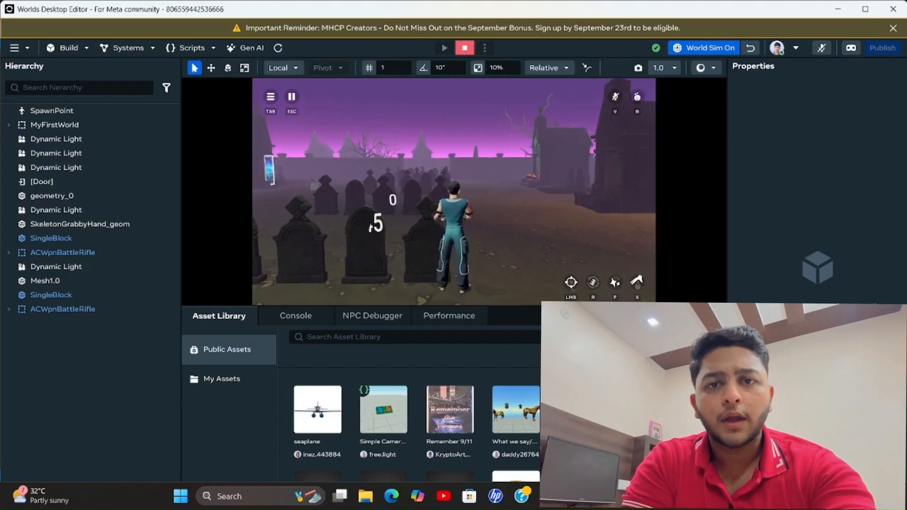
{"action": "key", "text": "r"}
Fire a series of shots with the reloaded rifle toward the graveyard tombs, then stop the play-test
{"action": "left_click", "coordinate": [454, 191]}
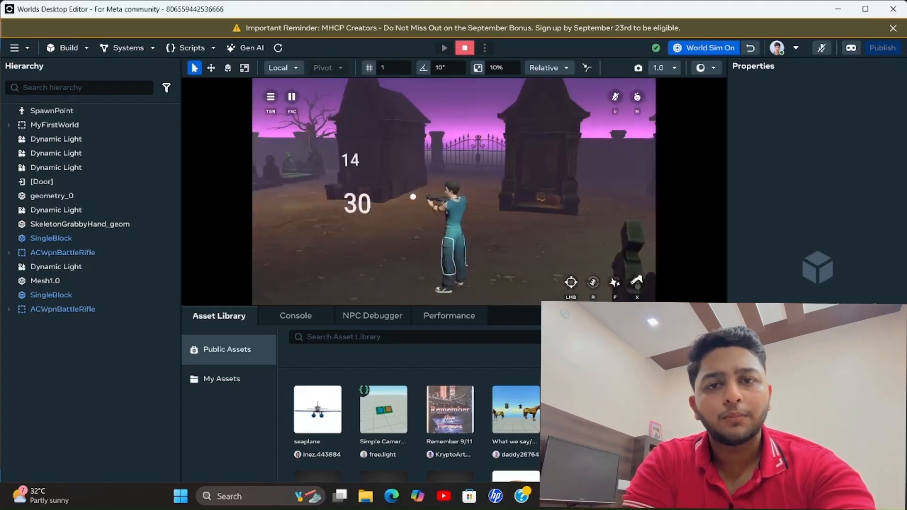
{"action": "left_click", "coordinate": [453, 192]}
{"action": "left_click", "coordinate": [453, 191]}
{"action": "left_click", "coordinate": [453, 191]}
{"action": "left_click", "coordinate": [453, 191]}
{"action": "left_click", "coordinate": [454, 191]}
{"action": "left_click", "coordinate": [453, 191]}
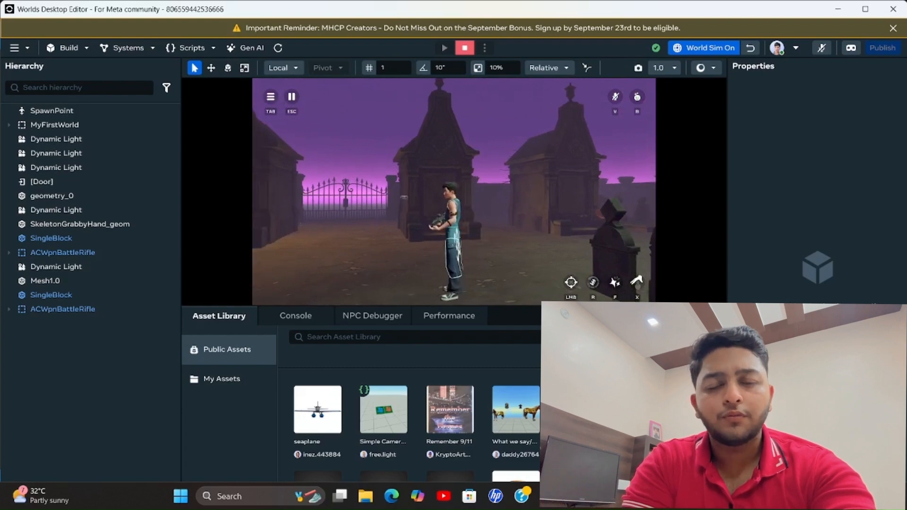
{"action": "key", "text": "Escape"}
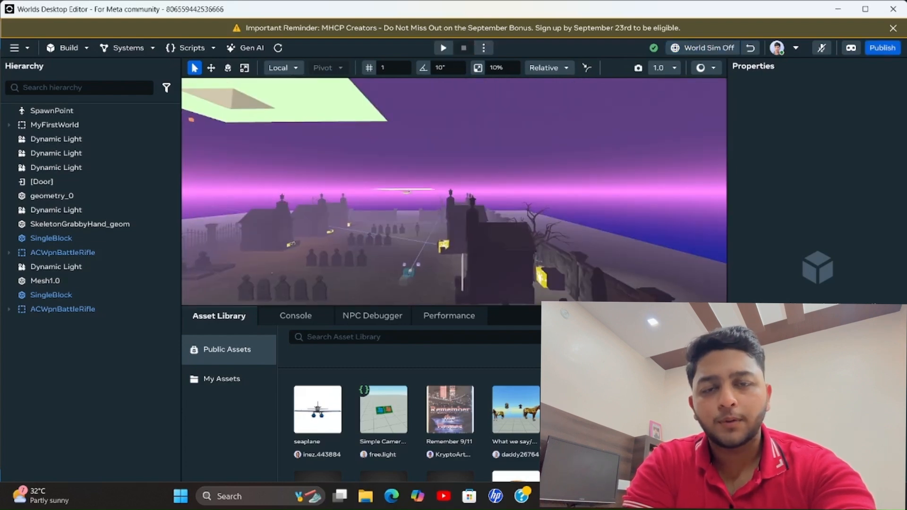